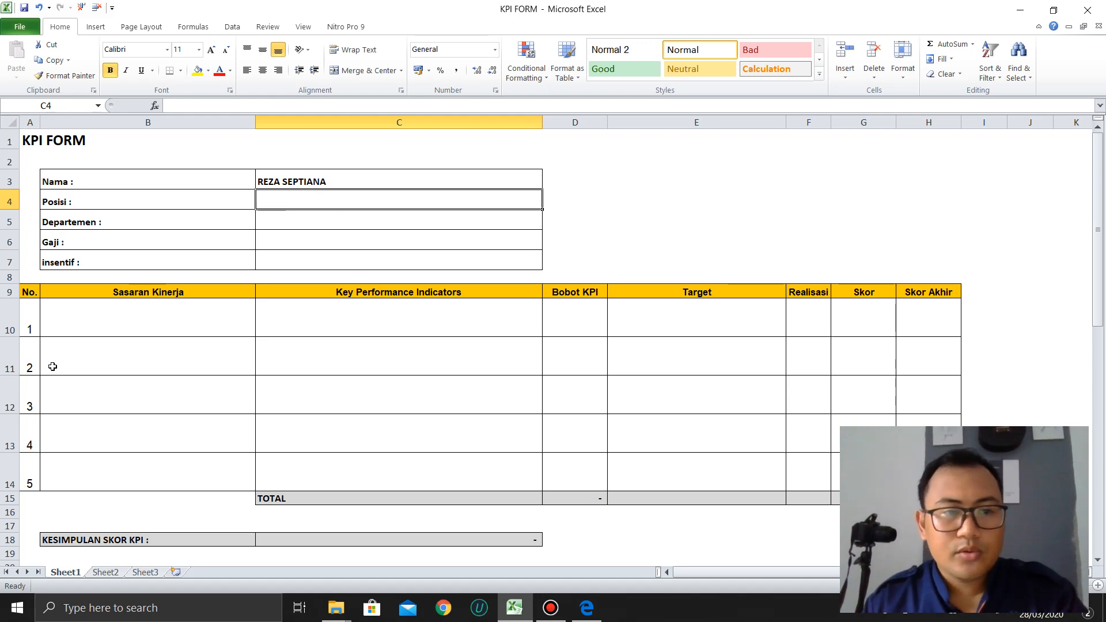
drag(116, 318, 114, 465)
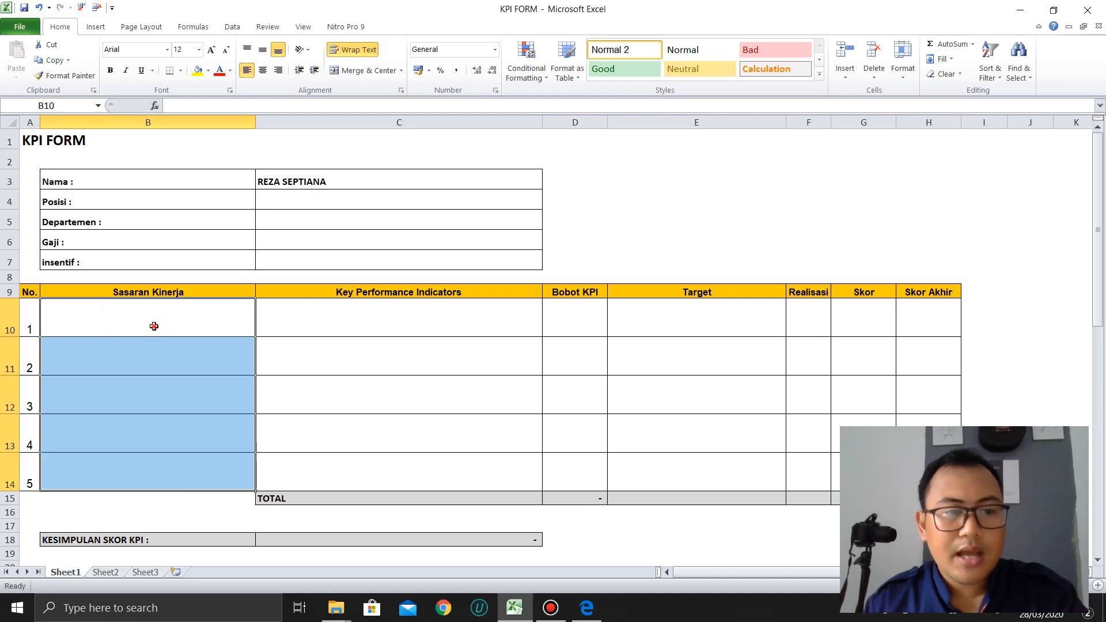
click(152, 323)
click(162, 292)
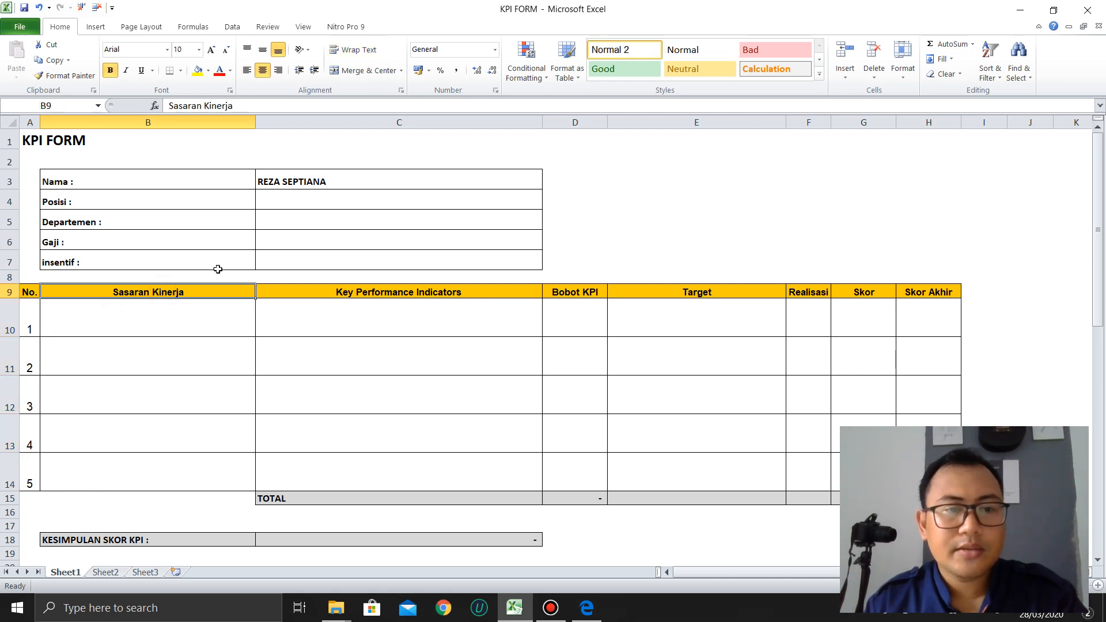
Step: Enter SECURITY as the Posisi in the form's header block
click(285, 204)
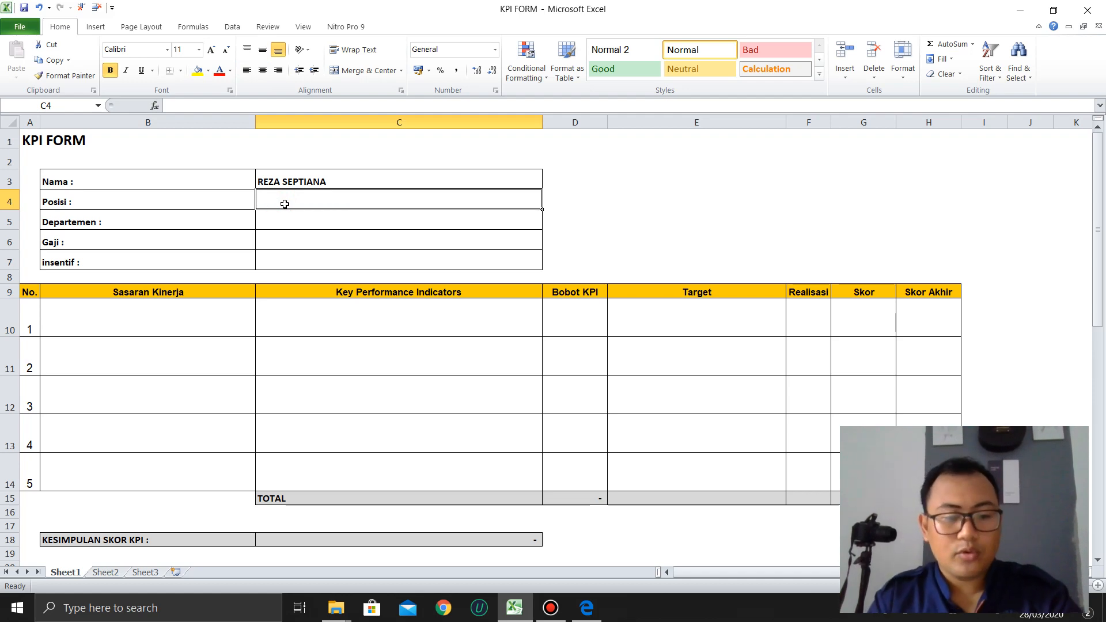
text(SECURITY)
key(Return)
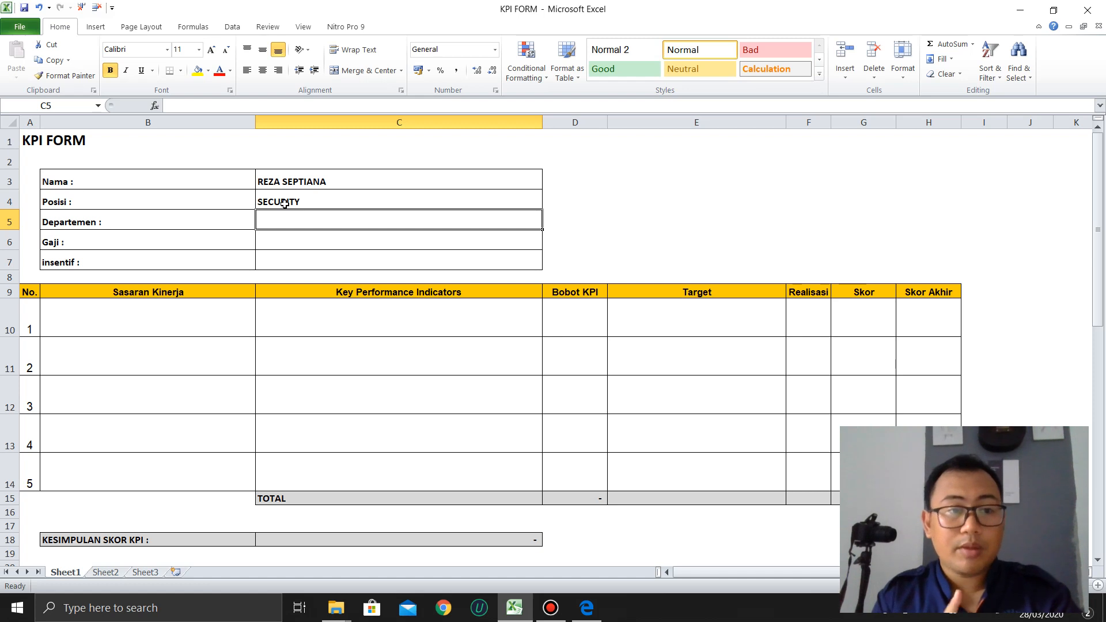
click(200, 315)
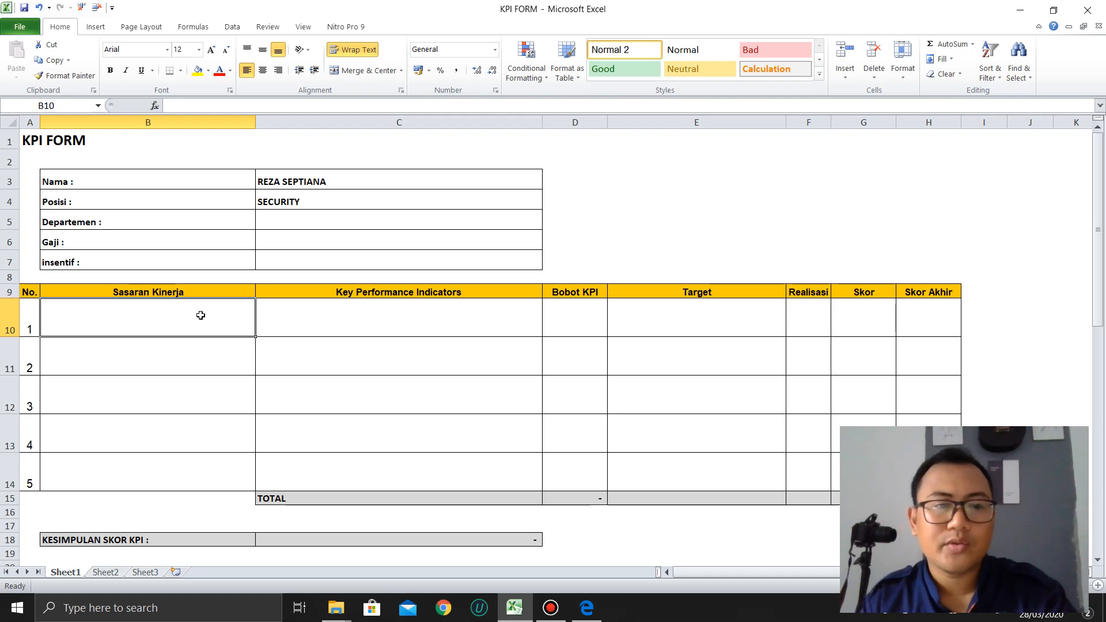
drag(215, 294, 185, 472)
click(305, 201)
Step: Fill in the Departemen field with SECURITY / HRD
click(337, 226)
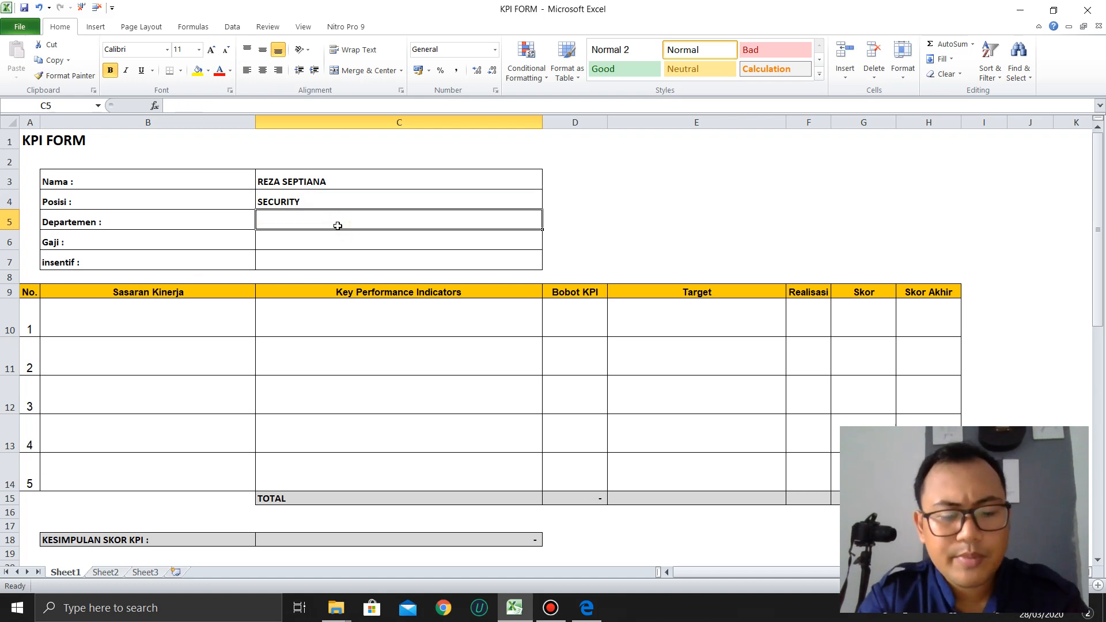
text(SECUR)
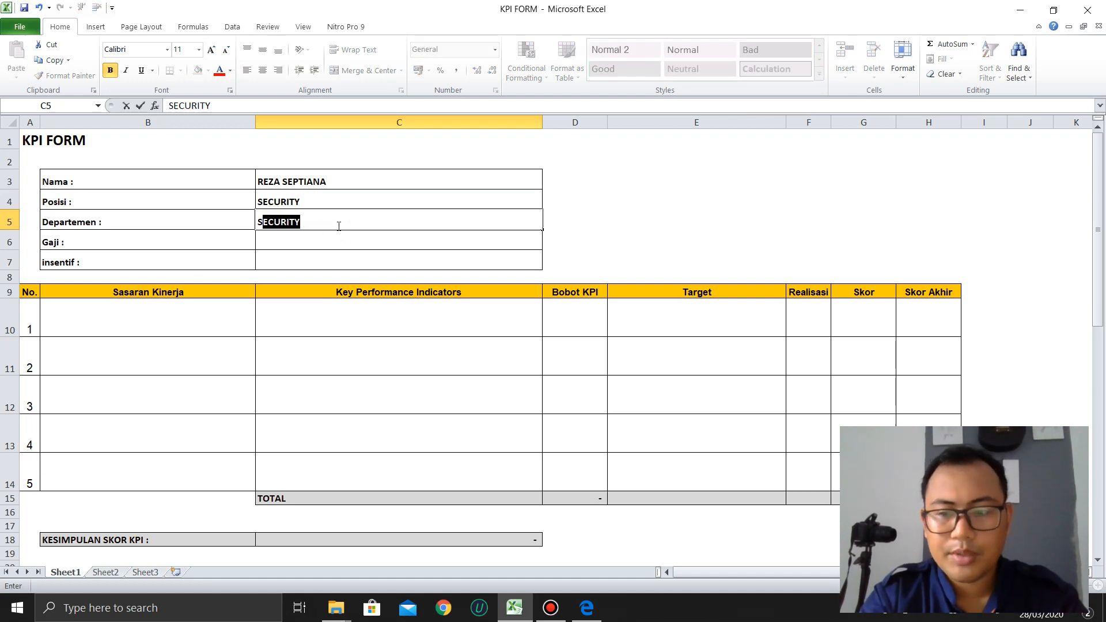
text(ITY)
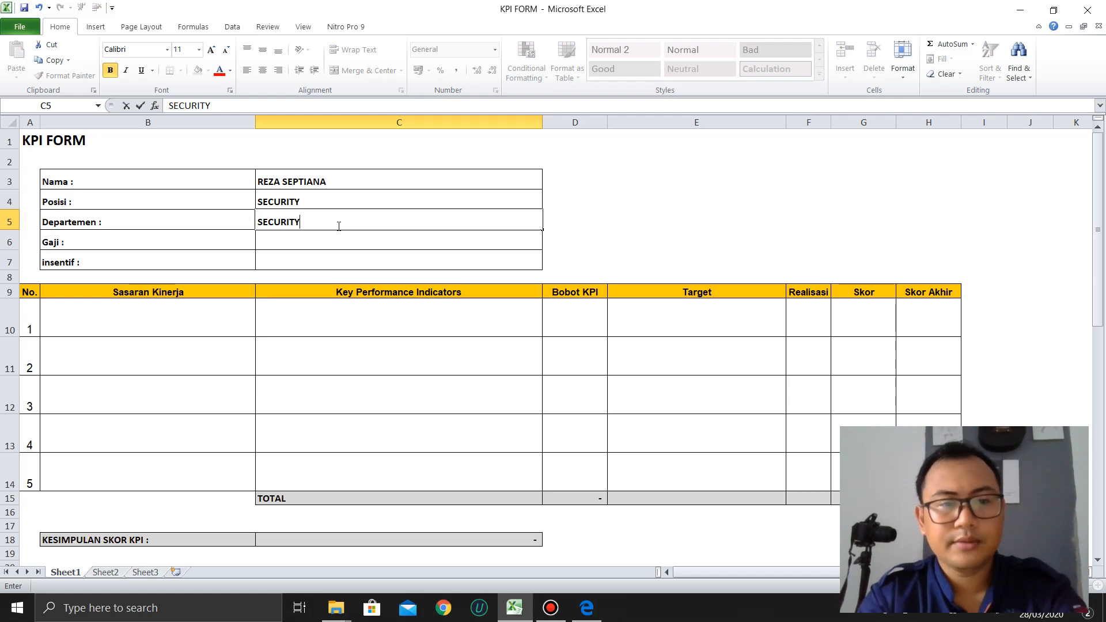
text( / HRD)
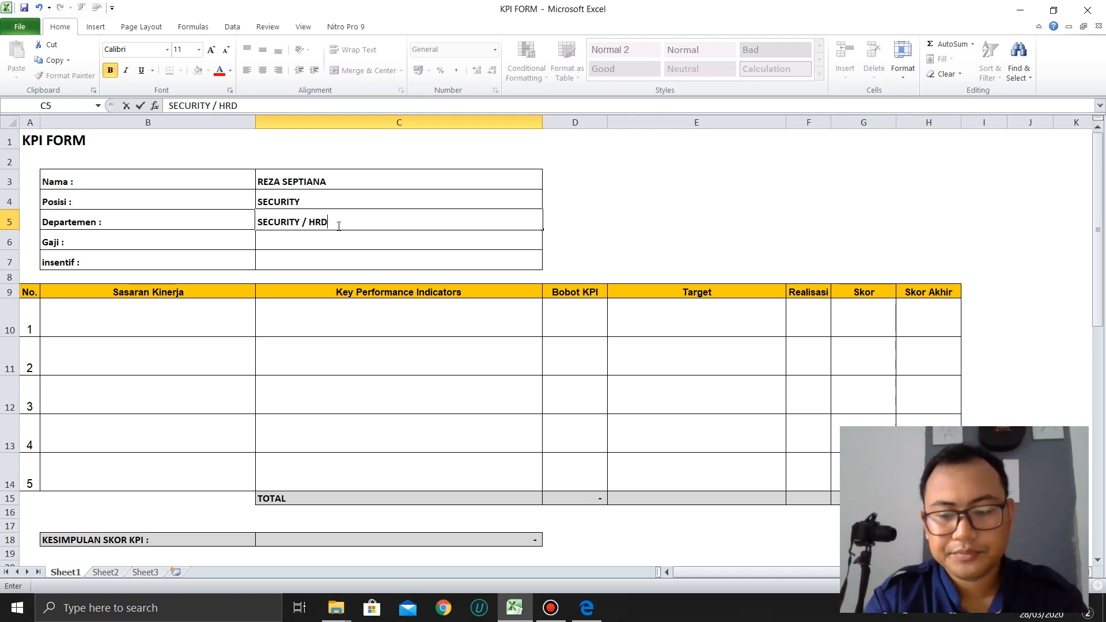
key(Return)
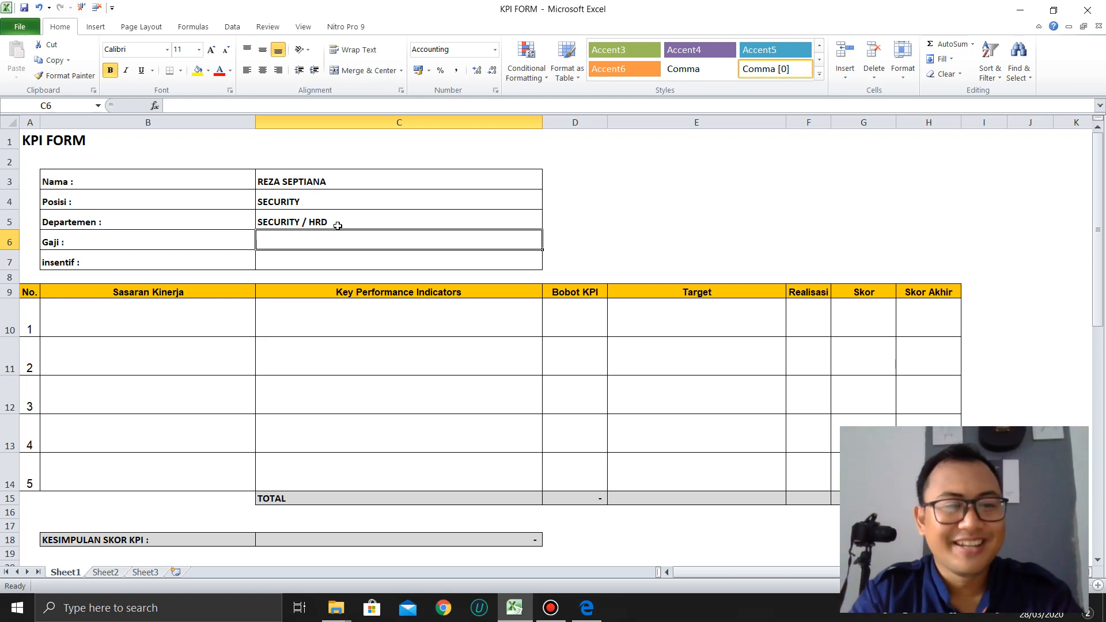
Step: Enter a Gaji of 1850000 and an insentif of 200000 in the header block
text(185)
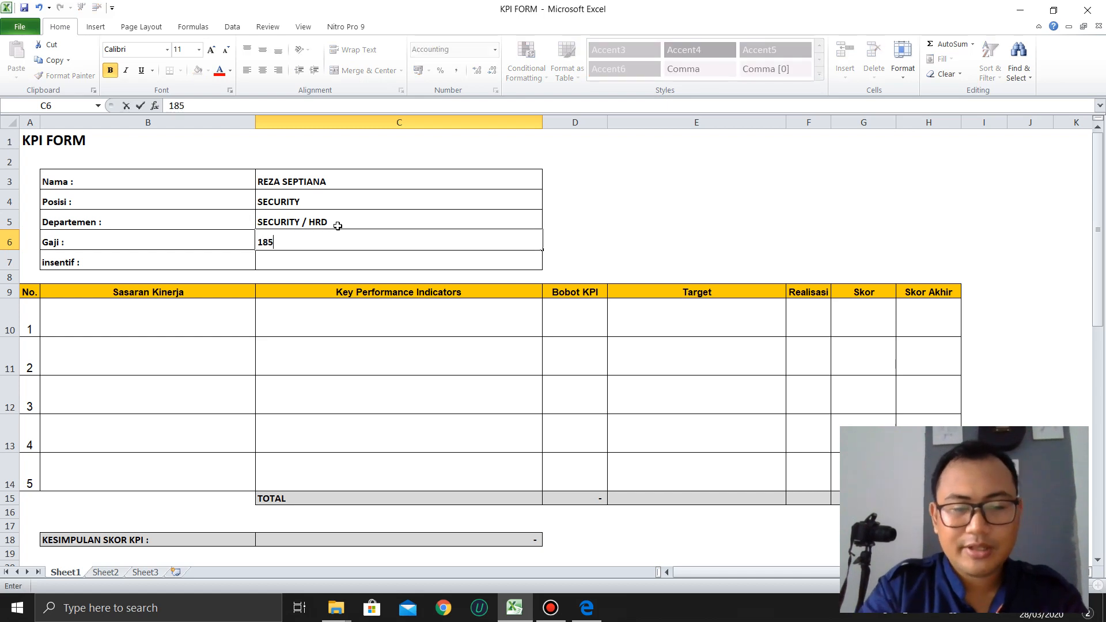
text(000)
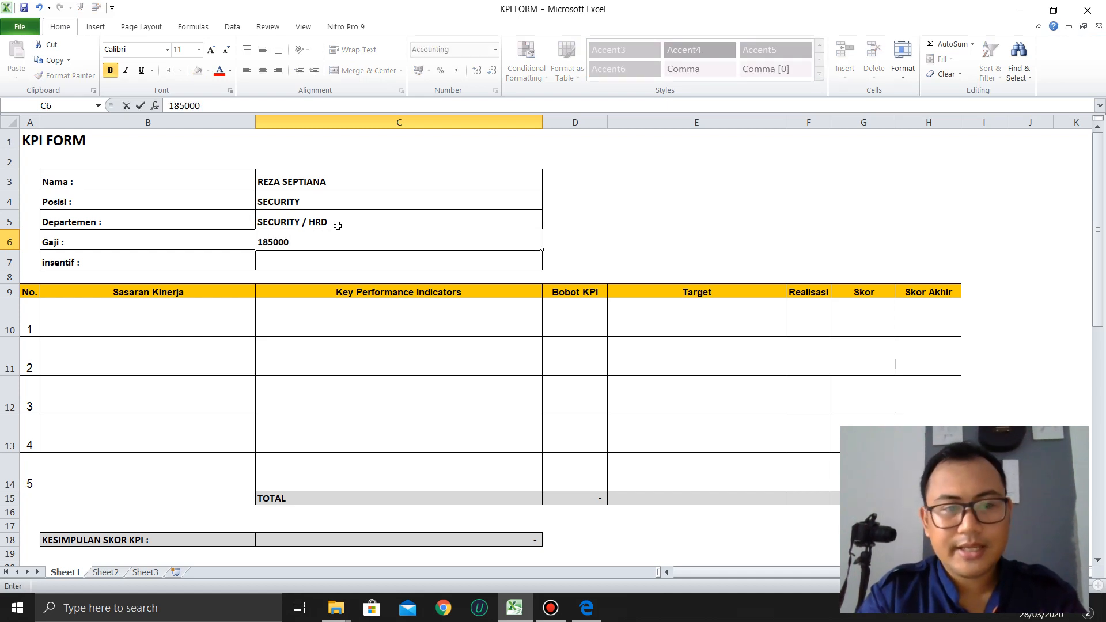
text(0)
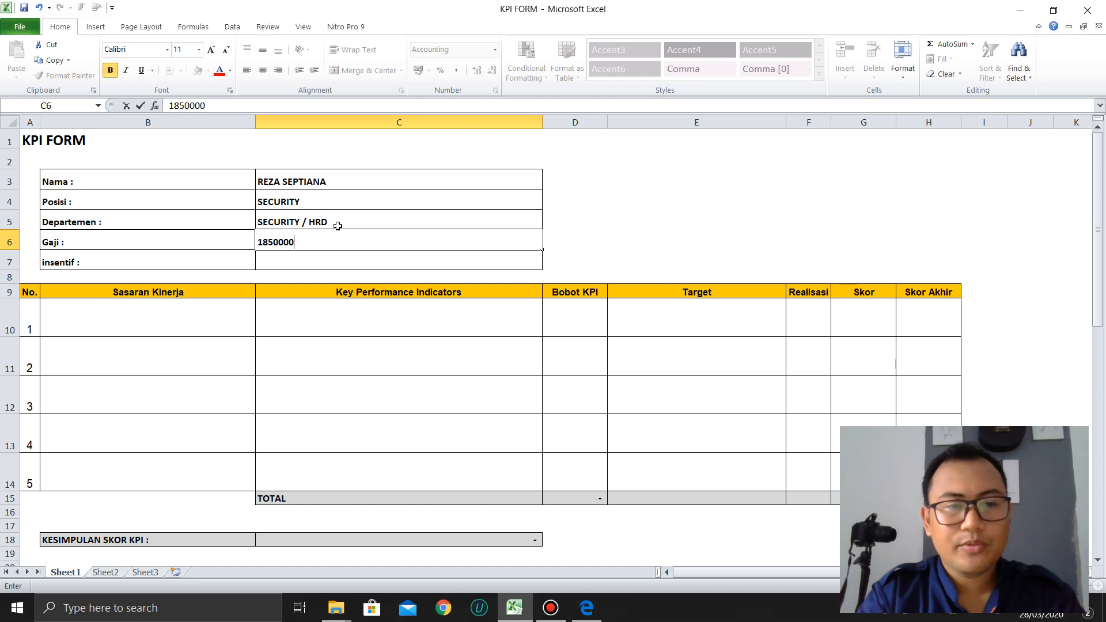
key(Return)
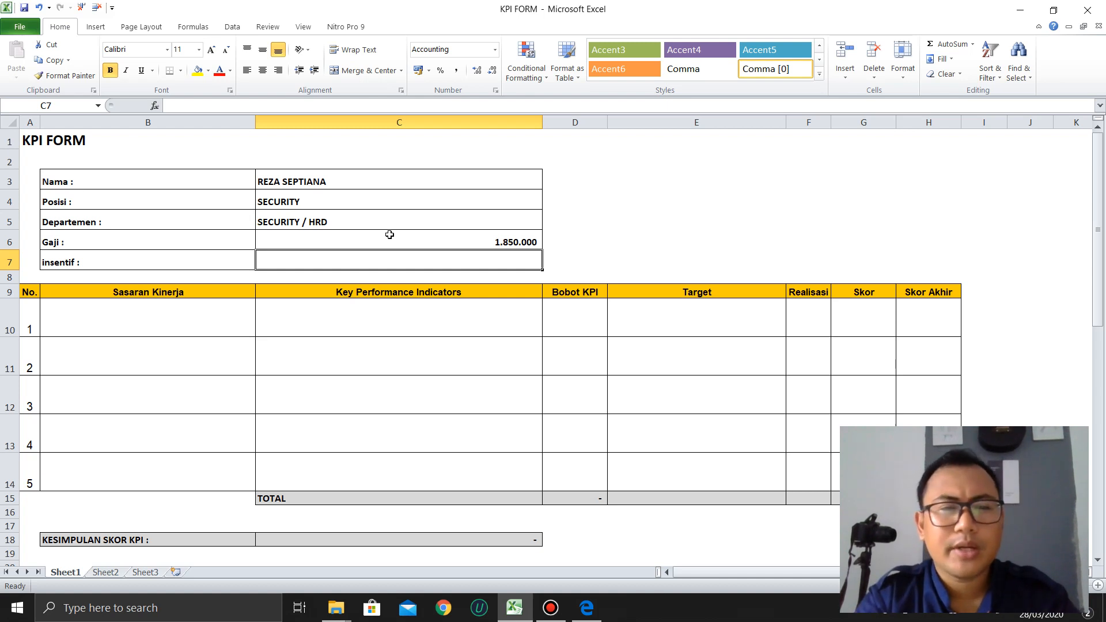
text(2)
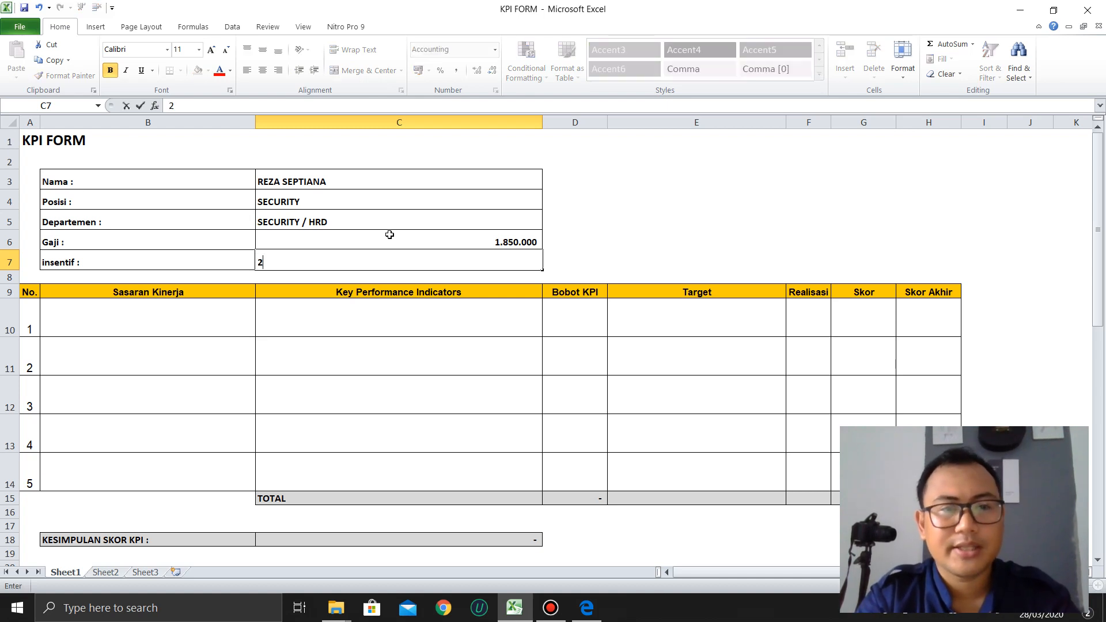
text(00.000000)
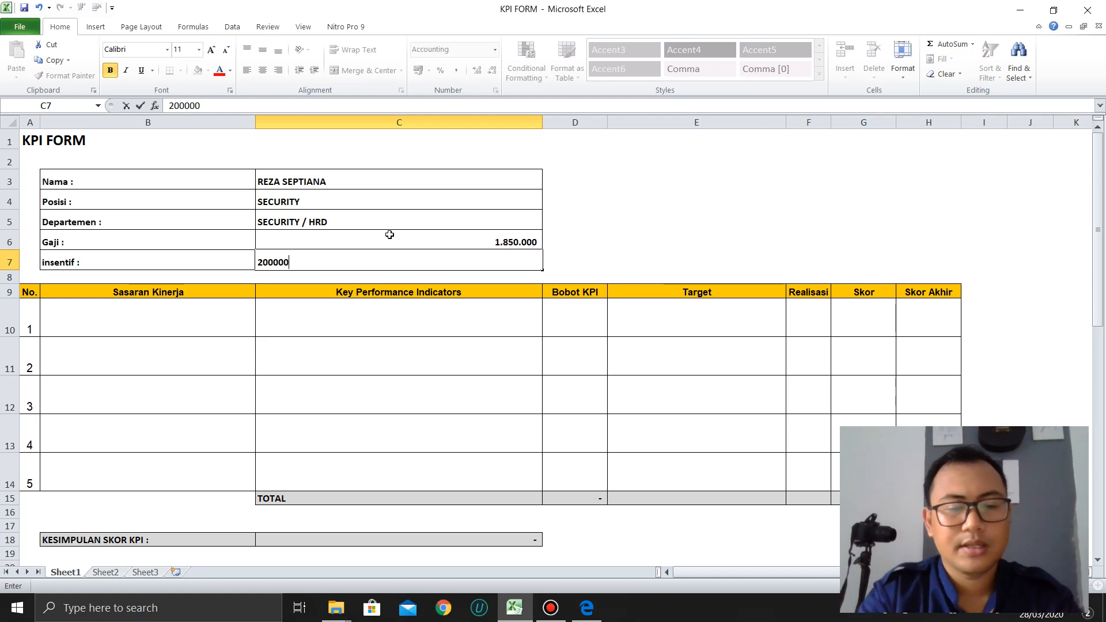
key(Return)
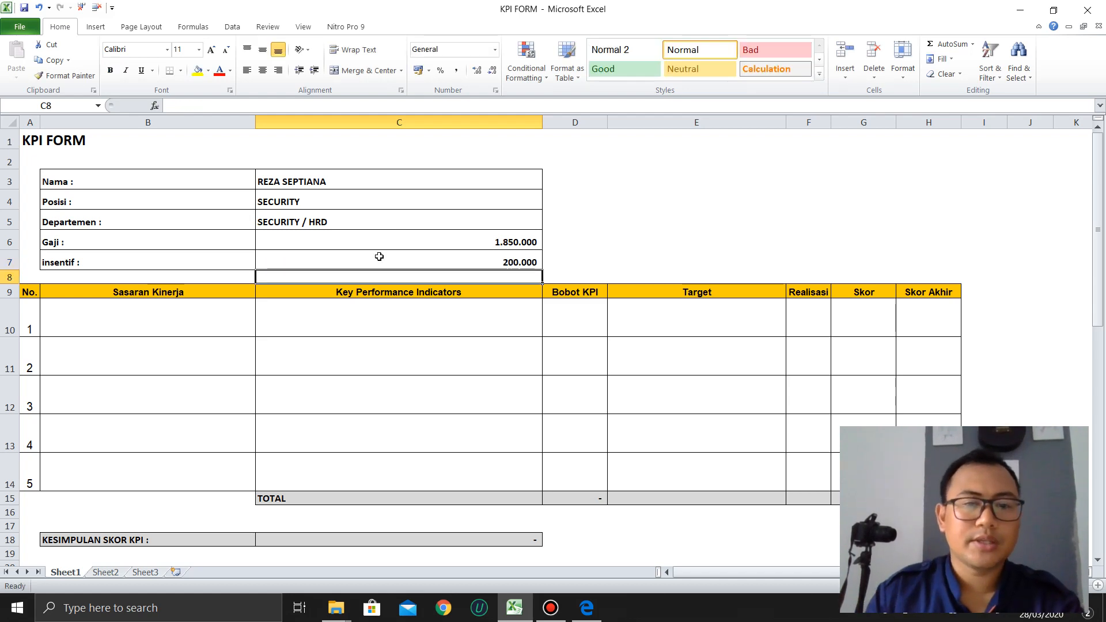
Step: Switch to Edge to check the STEP 1 sample table in the JOB EVALUATION PDF, and return to the KPI form in Excel
drag(213, 319, 404, 336)
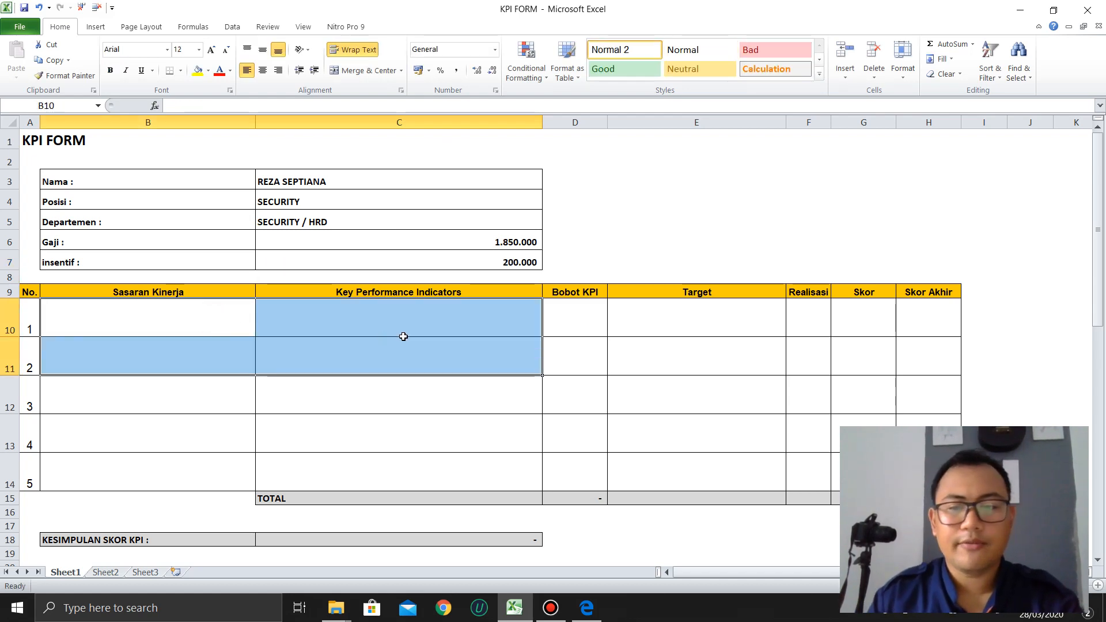
click(218, 323)
key(alt+Tab)
scroll(720, 336, down, 5)
scroll(719, 332, up, 3)
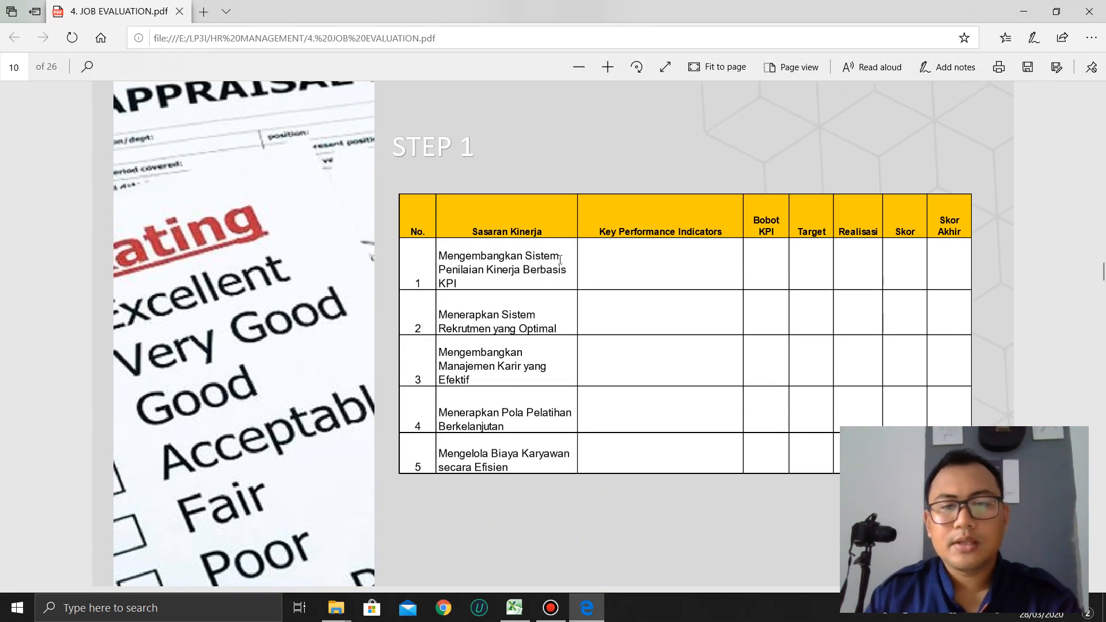
key(alt+Tab)
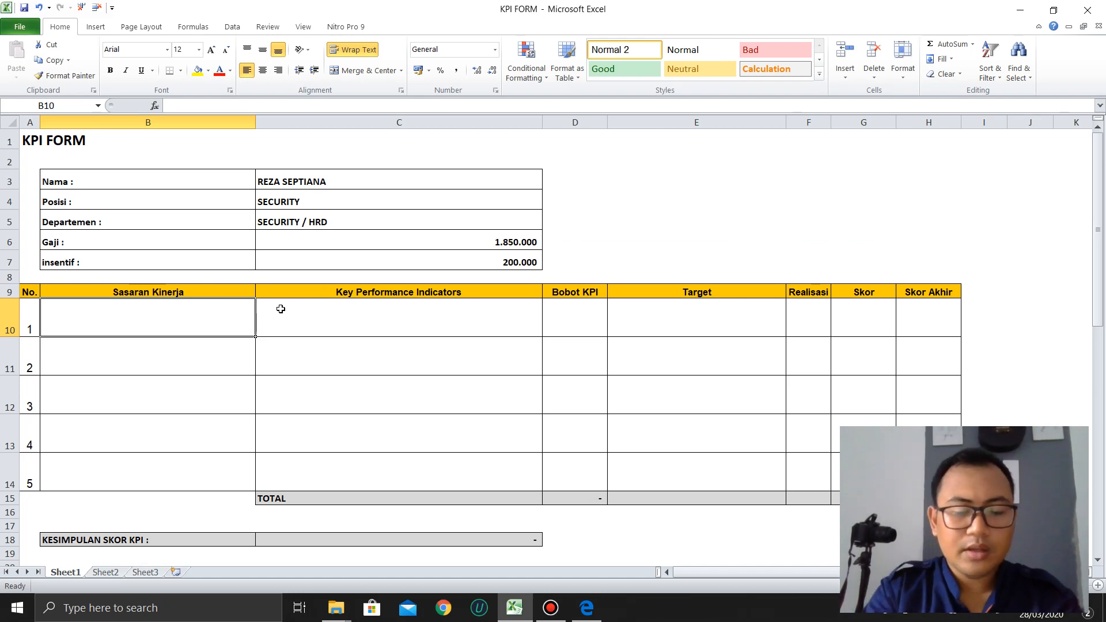
Step: Enter MENJAGA KEAMANAN as the first Sasaran Kinerja in cell B10
text(MENJA)
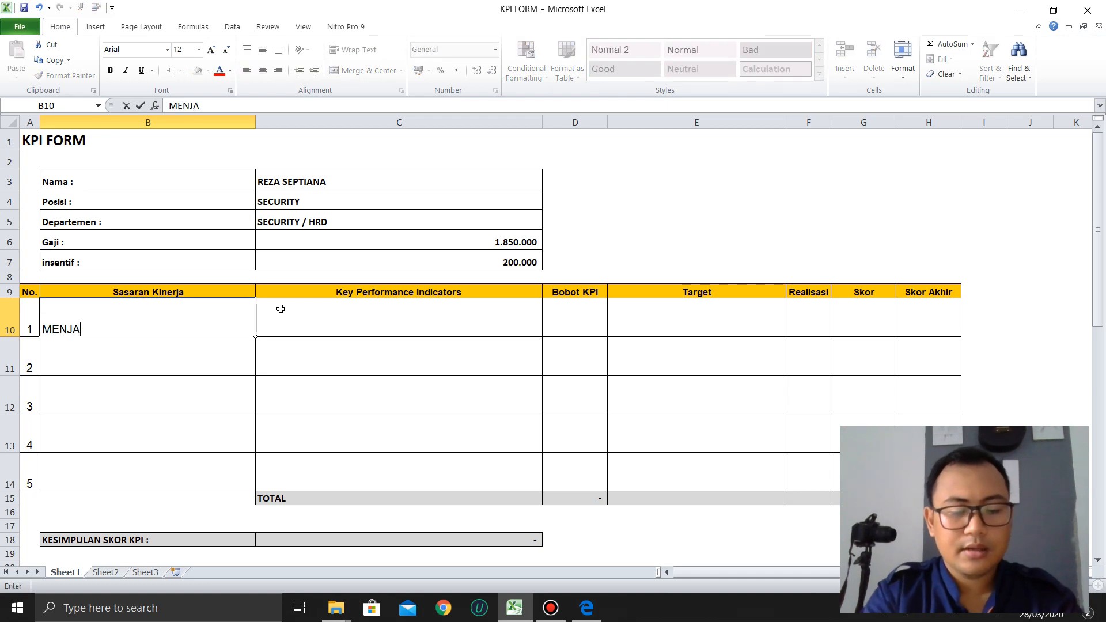
text(GA KEAMANA)
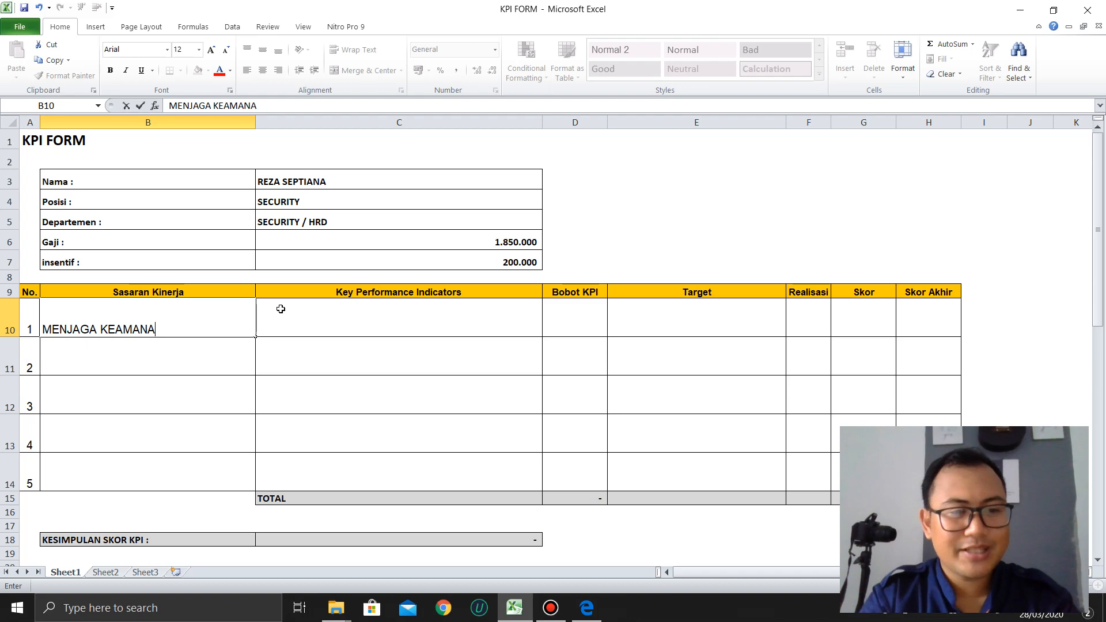
key(BackSpace)
text(AN)
key(Return)
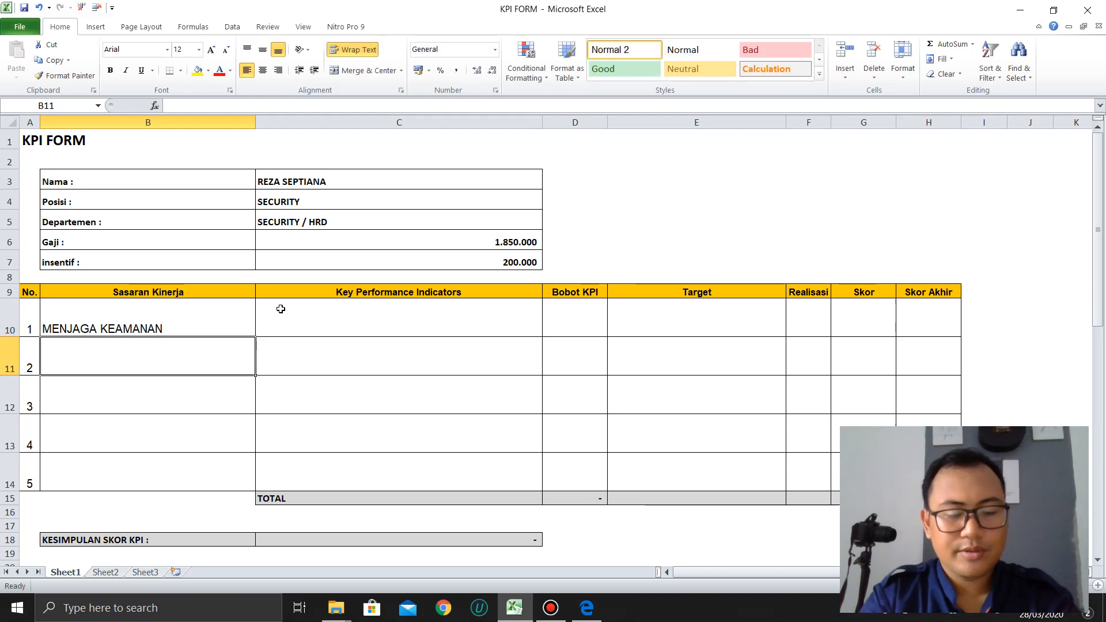
Step: Enter MENJAGA KESELAMATAN as the second Sasaran Kinerja in cell B11
text(MENJAGA S)
key(BackSpace)
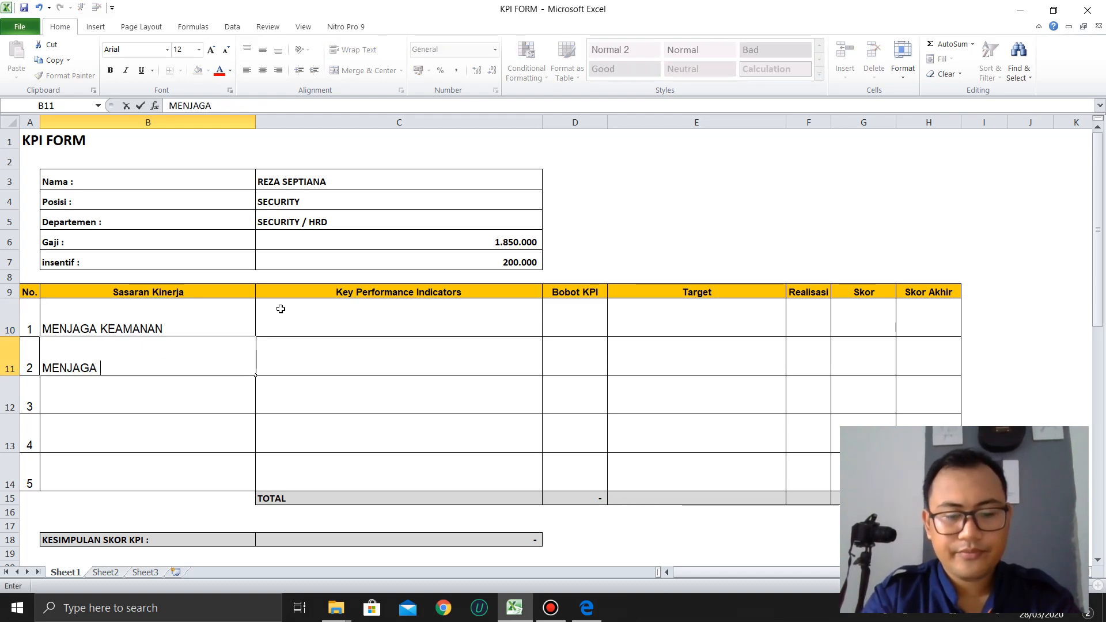
text(KESELAMA)
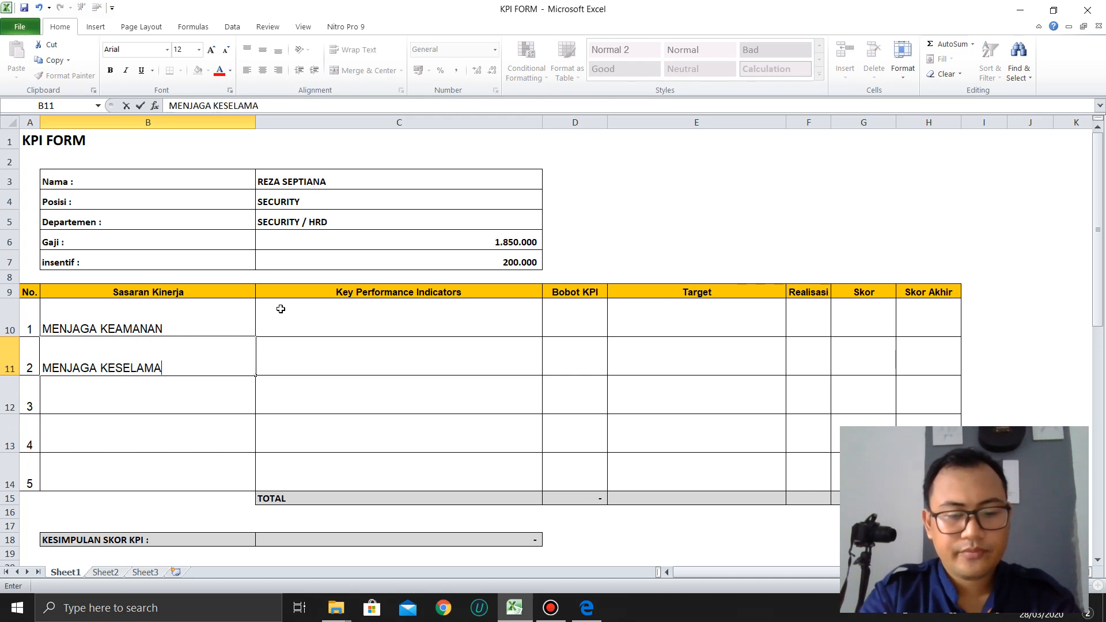
text(TAN)
key(Return)
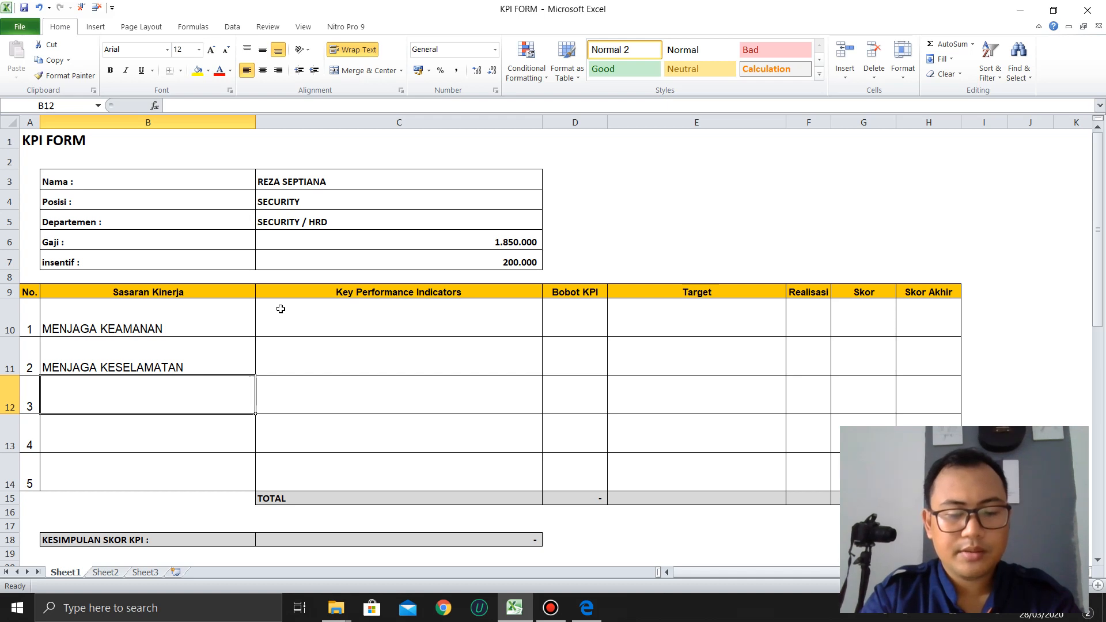
Step: Enter RAMAH DALAM PELAYANAN as the third Sasaran Kinerja in cell B12
text(RAMAH)
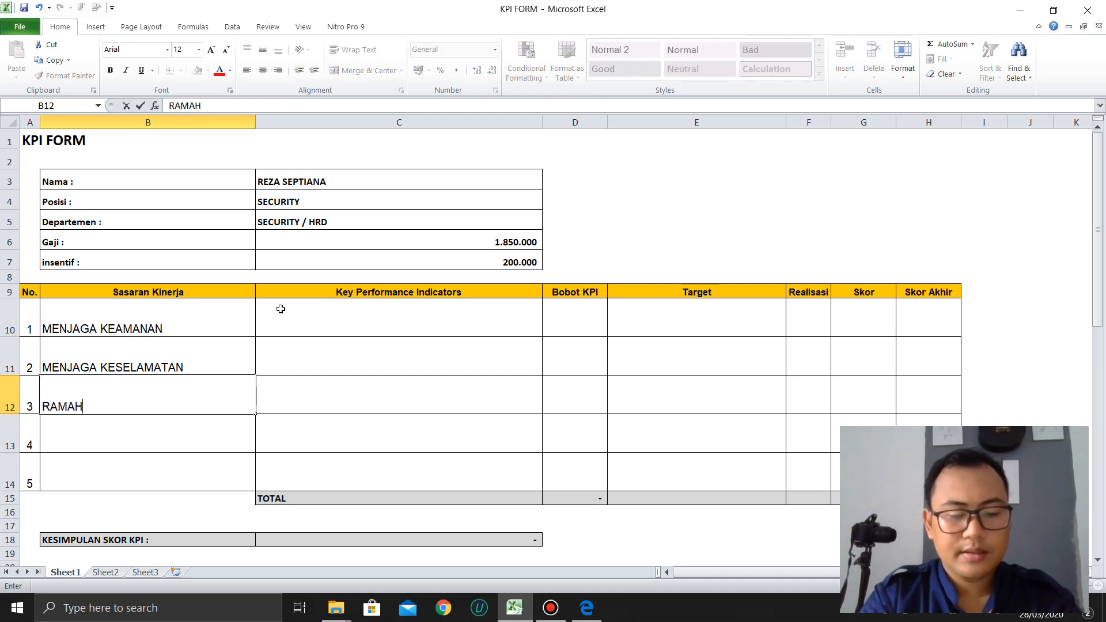
text( DALAM P)
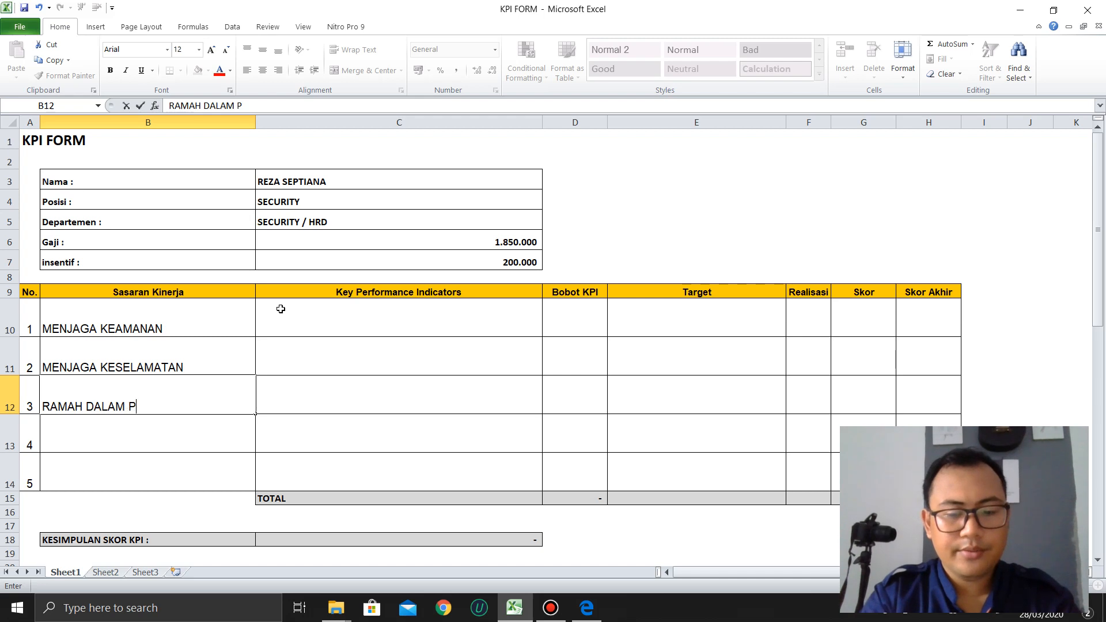
text(ELAYANAN)
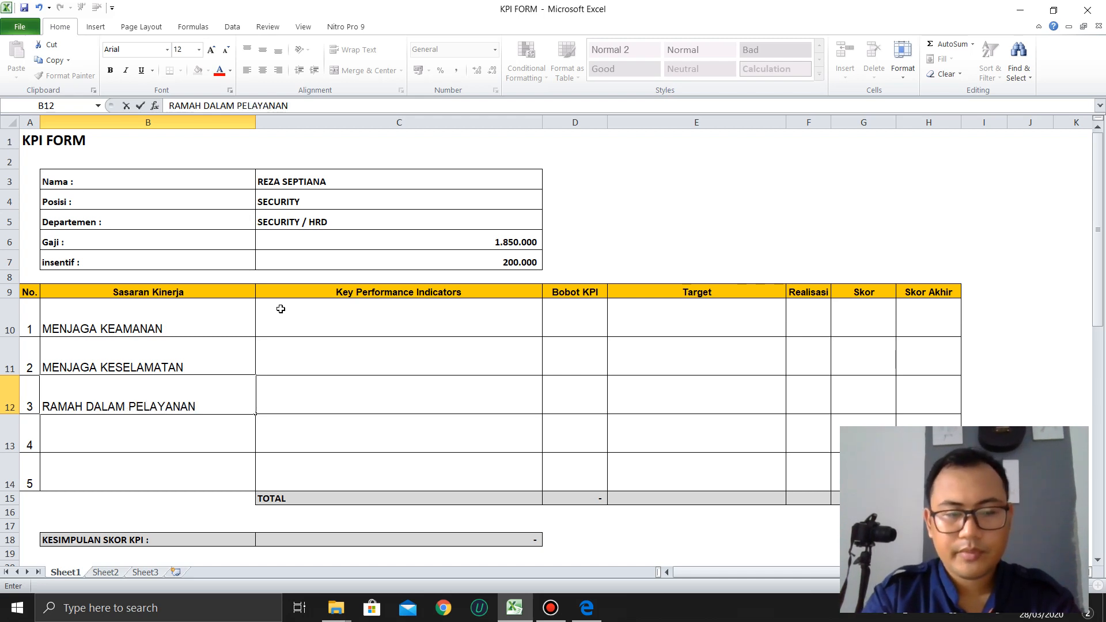
key(Return)
Step: Enter DISIPLIN TINGGI as the fourth Sasaran Kinerja in cell B13
text(DI)
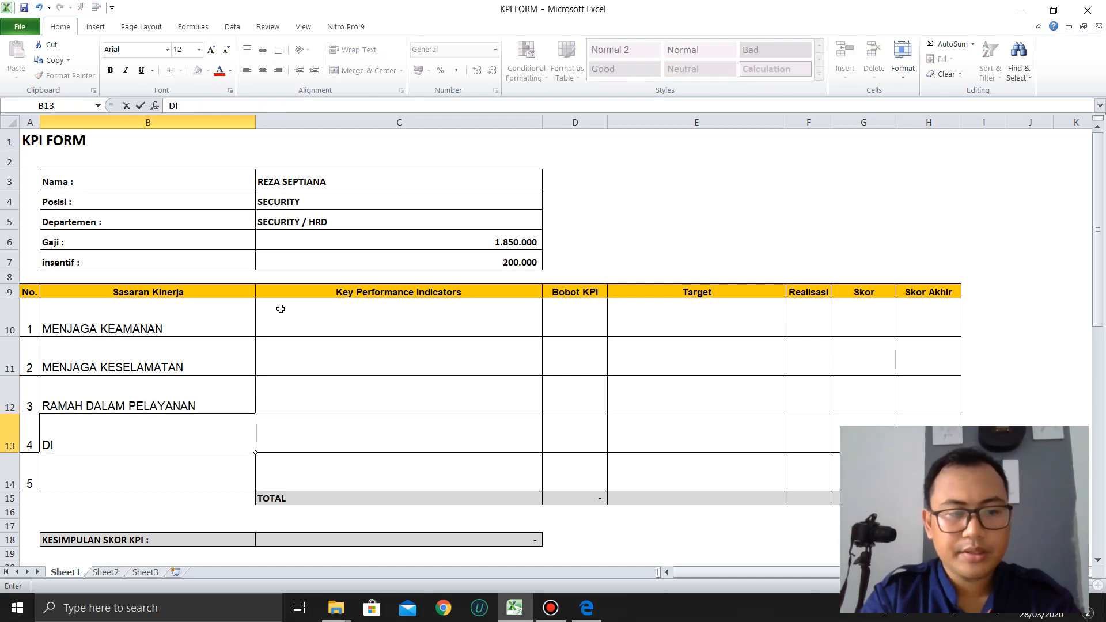
text(SIPLIN)
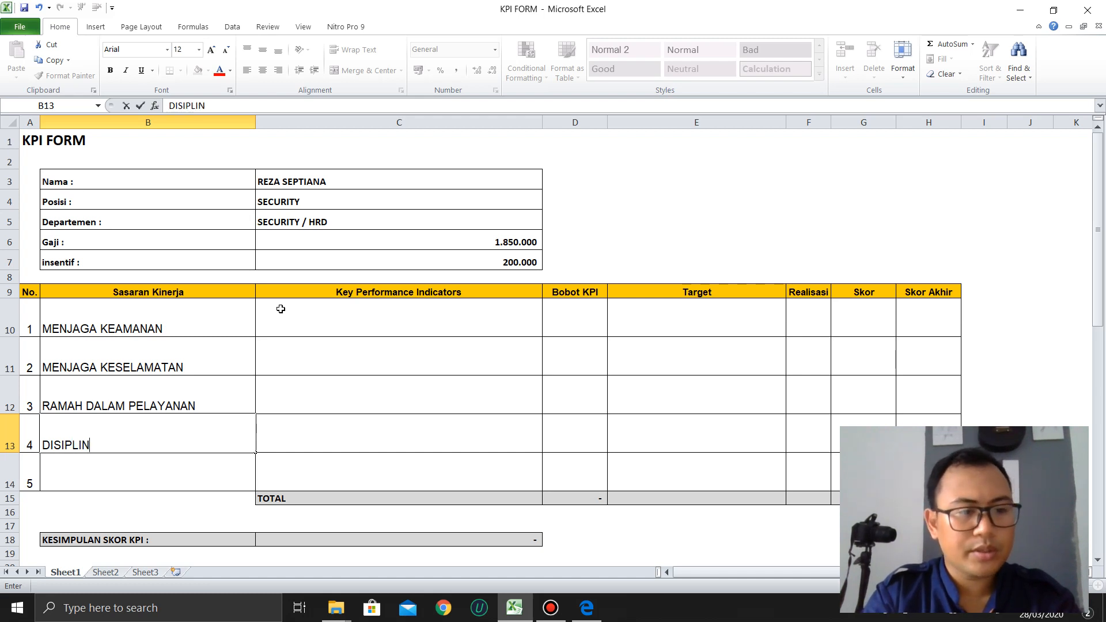
text( TINGGI)
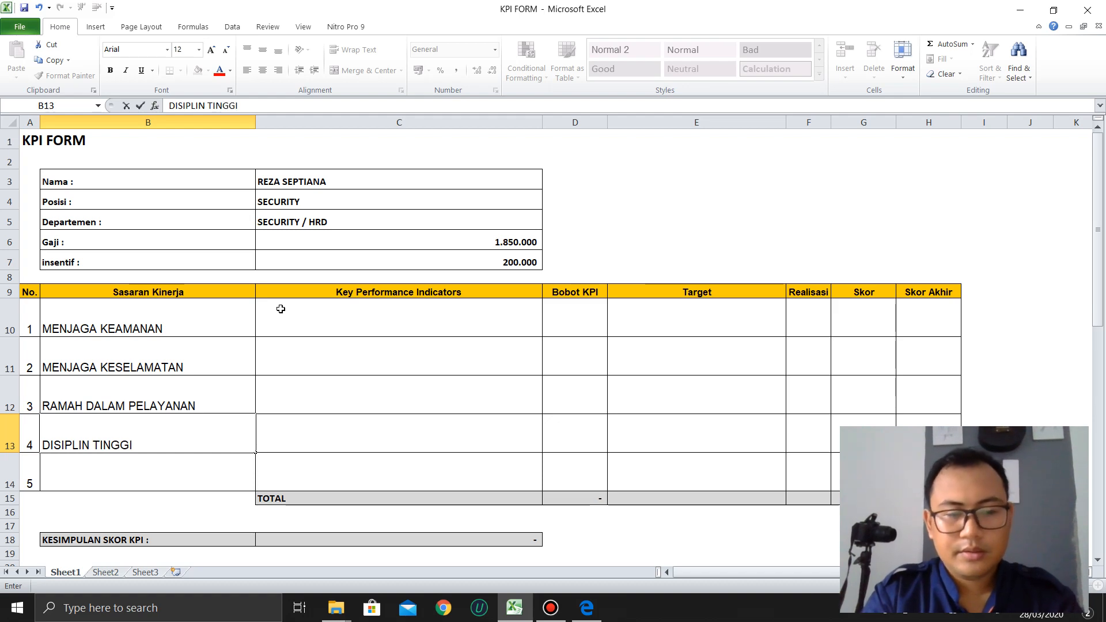
key(Return)
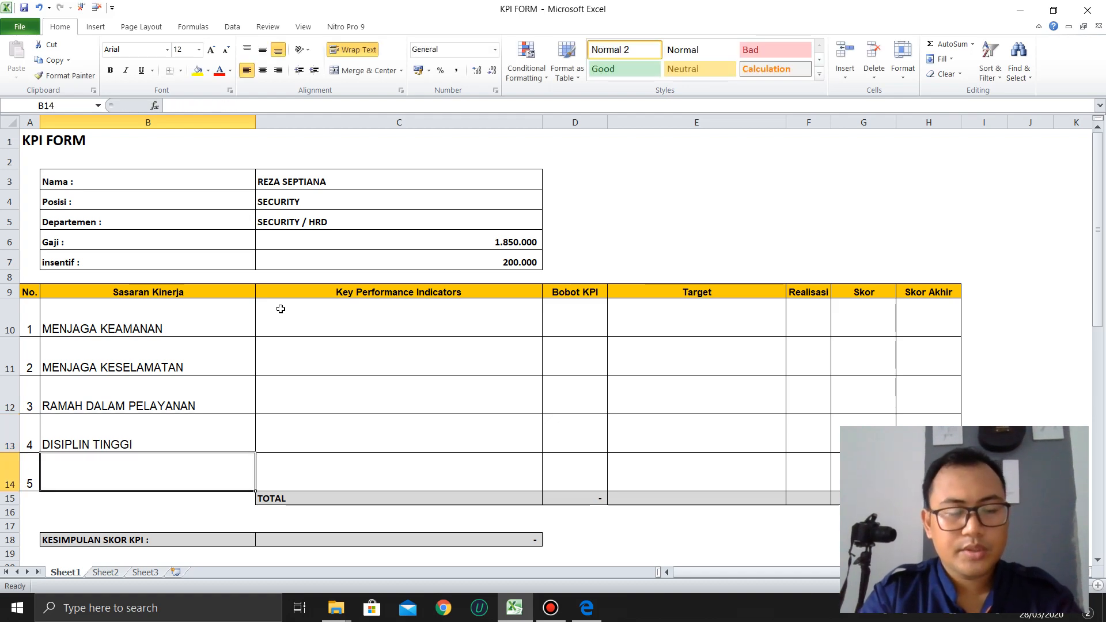
Step: Enter HORMAT ATASAN as the fifth Sasaran Kinerja in cell B14
text(HORMAT A)
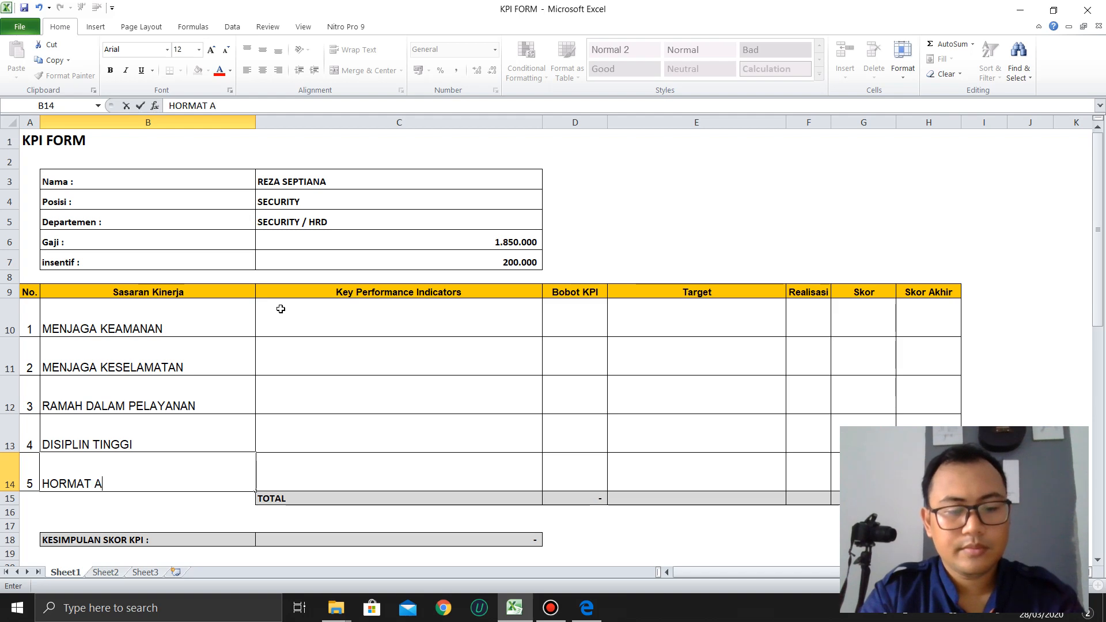
text(TASAN)
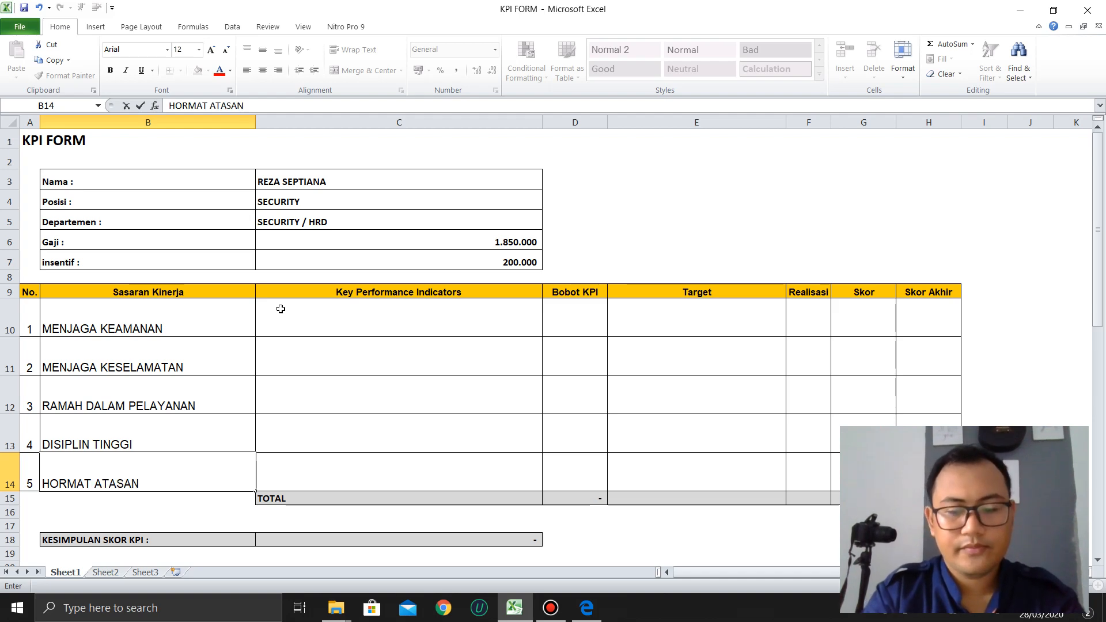
key(Return)
Step: Switch to Edge to check the sample Key Performance Indicators on page 11 of the JOB EVALUATION PDF, and return to cell C10 in Excel
key(alt+Tab)
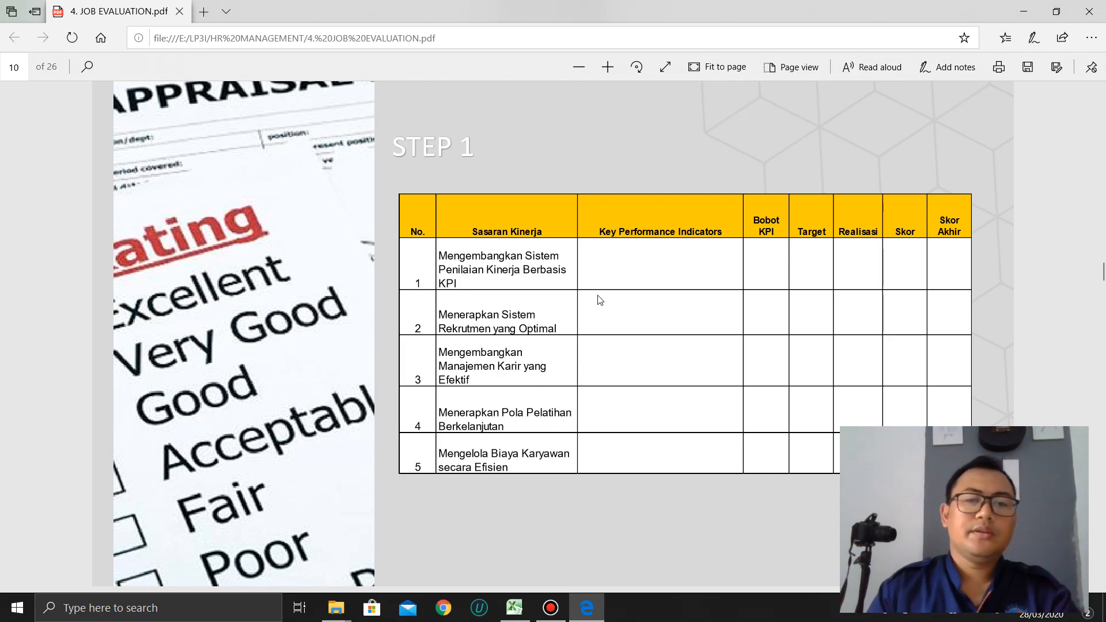
scroll(597, 386, down, 10)
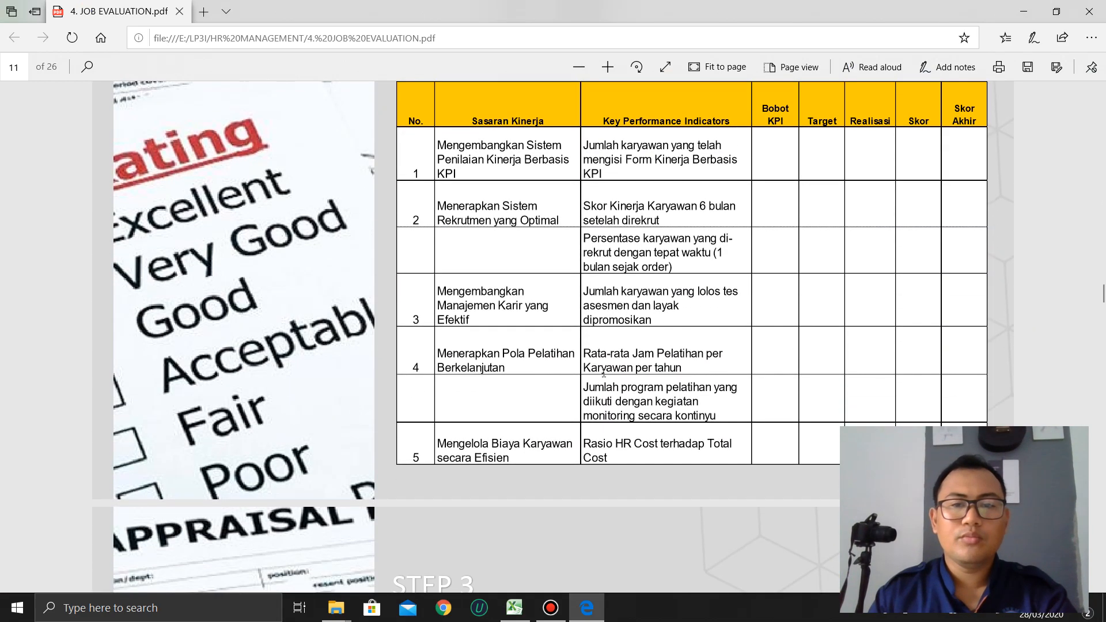
key(alt+Tab)
key(alt+Tab)
key(alt+Tab)
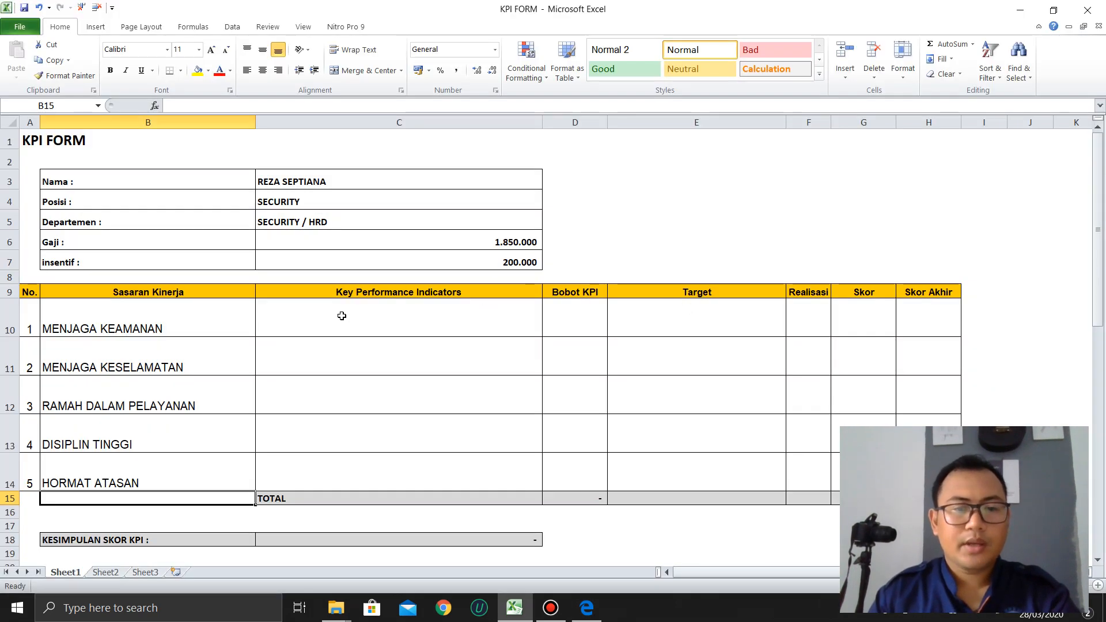
click(342, 315)
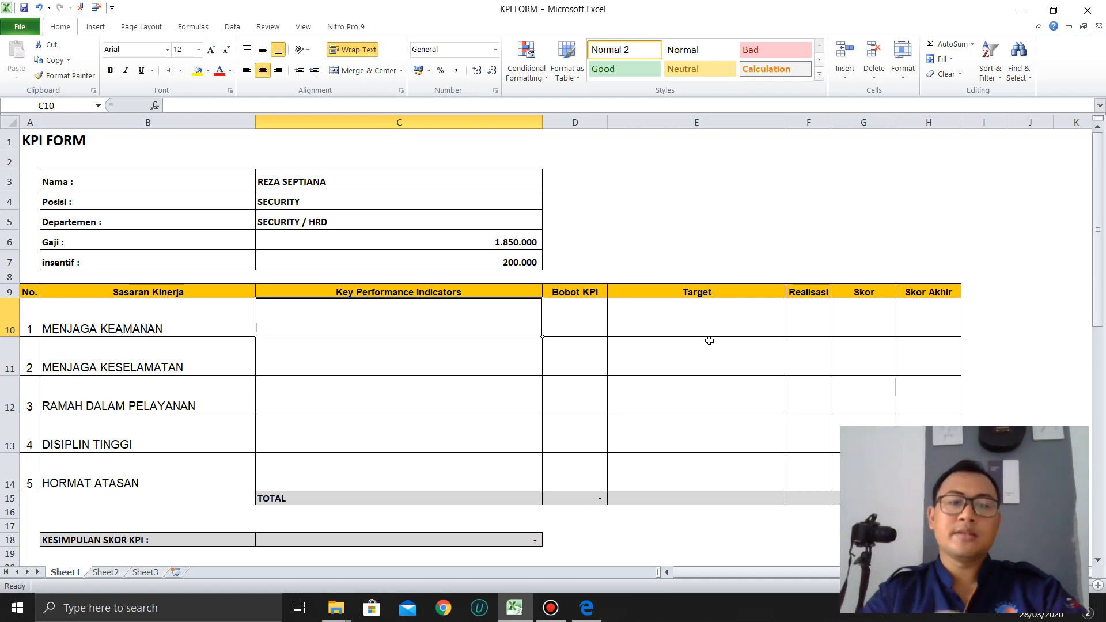
Step: Review the sample indicator for Menerapkan Sistem Rekrutmen yang Optimal in the PDF in Edge, and return to the KPI form in Excel
key(alt+Tab)
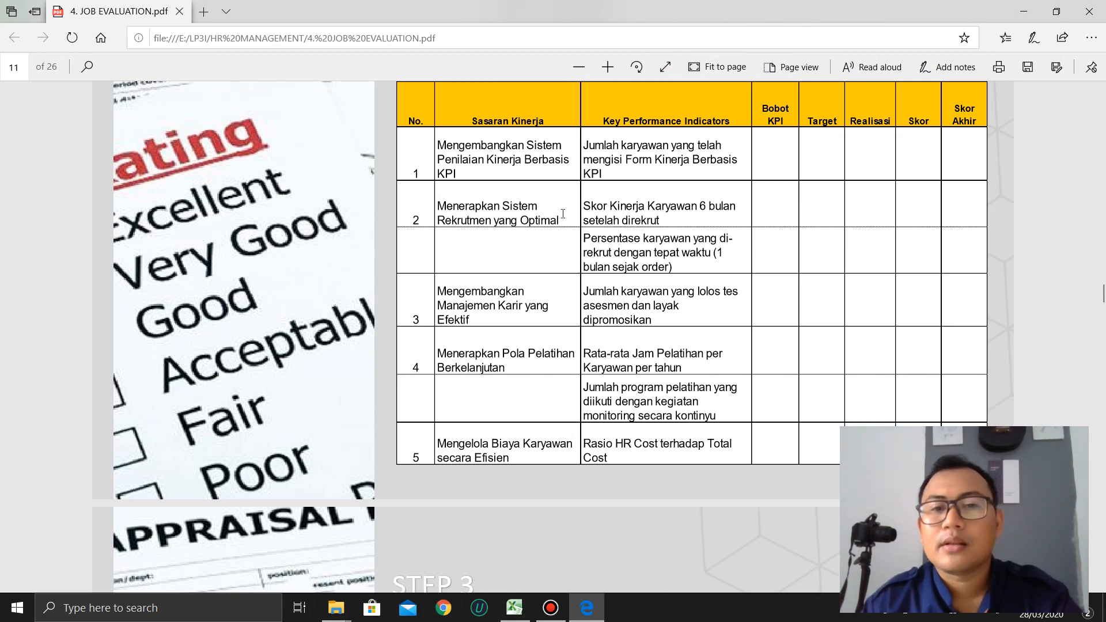
drag(593, 206, 676, 217)
click(622, 205)
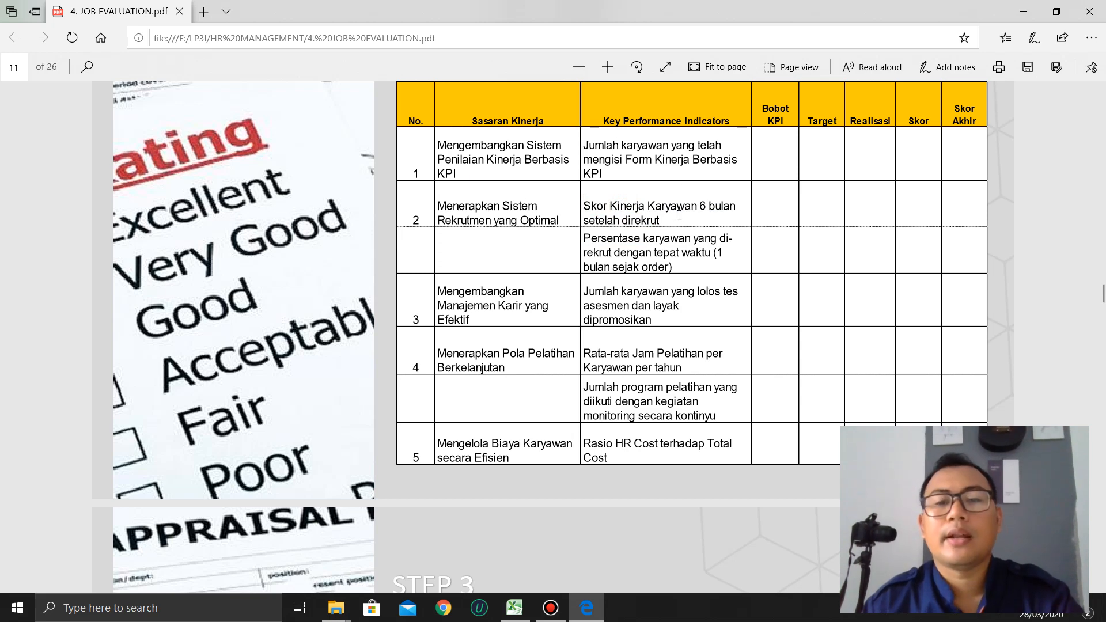
key(alt+Tab)
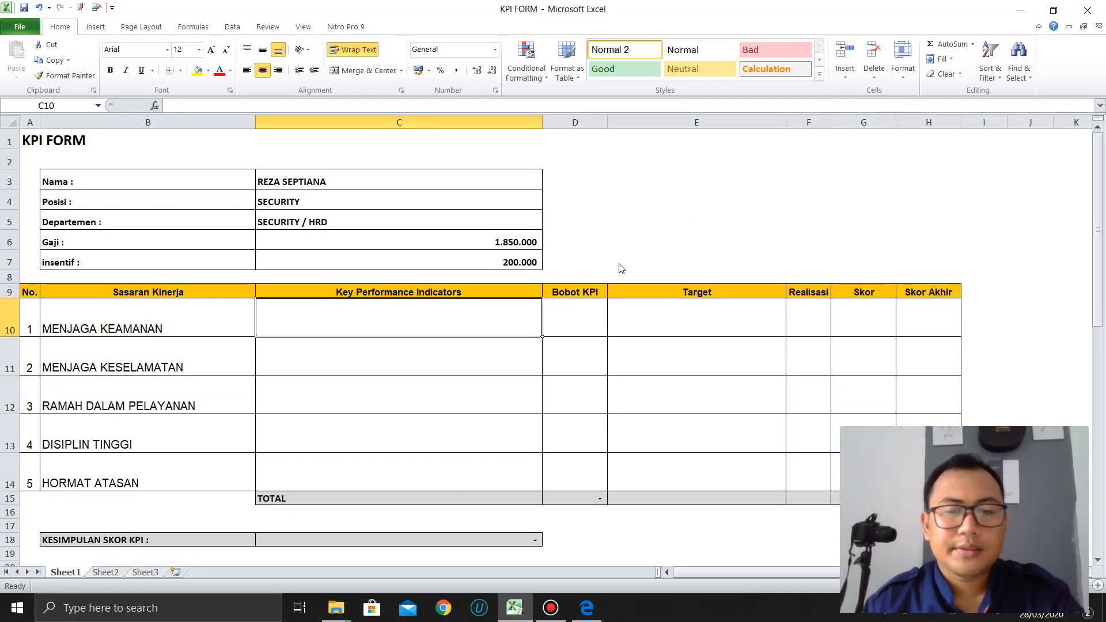
Step: Switch to Edge to examine the sample table with Bobot KPI weights on page 12 of the PDF, and return to the KPI form in Excel
key(alt+Tab)
key(alt+Tab)
key(alt+Tab)
key(alt+Tab)
key(alt+Tab)
key(alt+Tab)
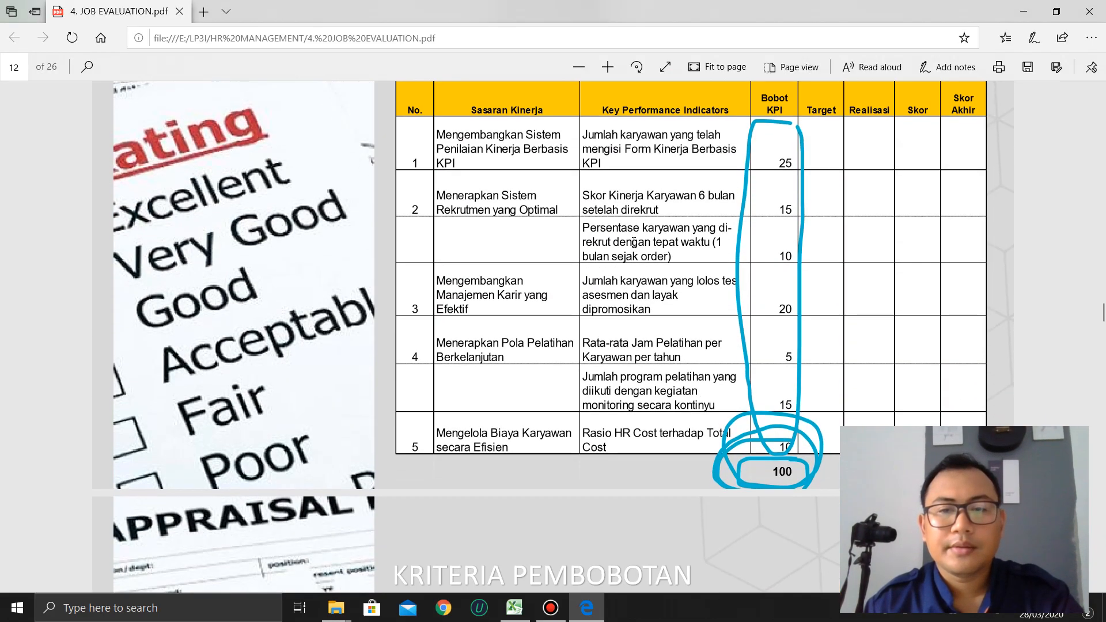
scroll(634, 242, down, 1)
scroll(634, 242, up, 1)
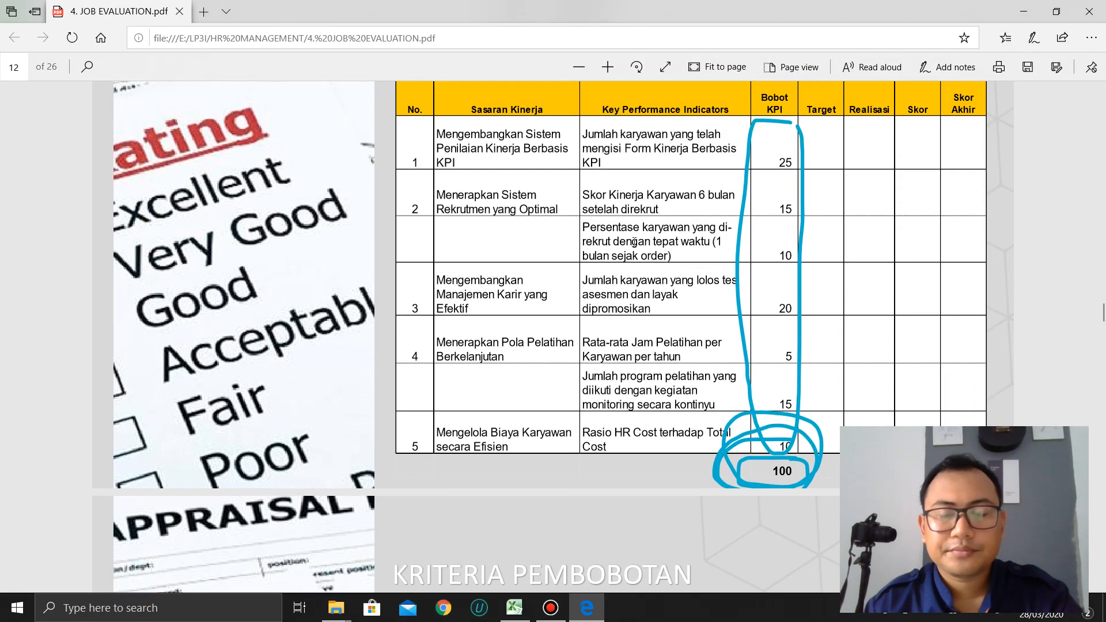
scroll(703, 248, down, 3)
scroll(774, 257, up, 2)
scroll(773, 257, up, 2)
scroll(774, 258, down, 5)
key(alt+Tab)
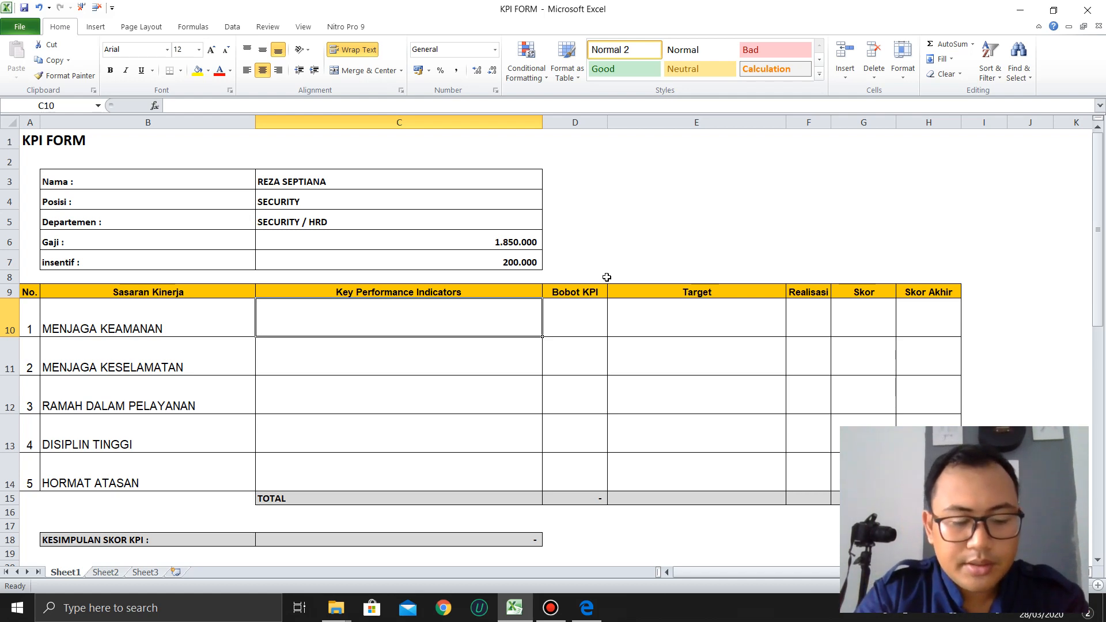
Step: Enter SECURITY WAJIB MENJAGA KEAMANAN ASET as the first Key Performance Indicator in cell C10
text(SECURITY )
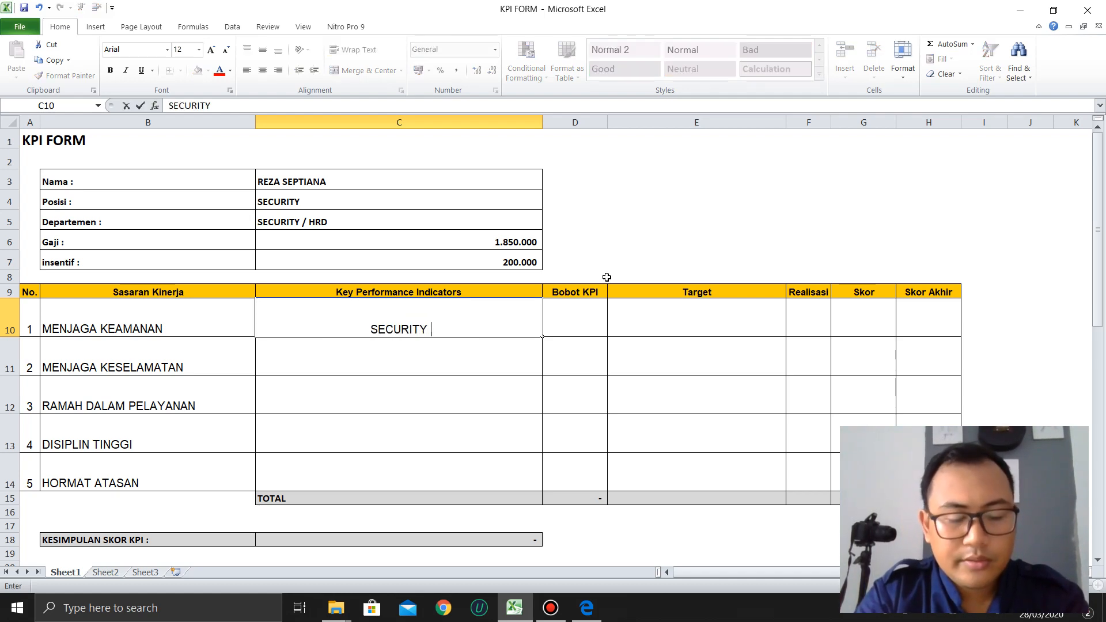
text(WAJIB)
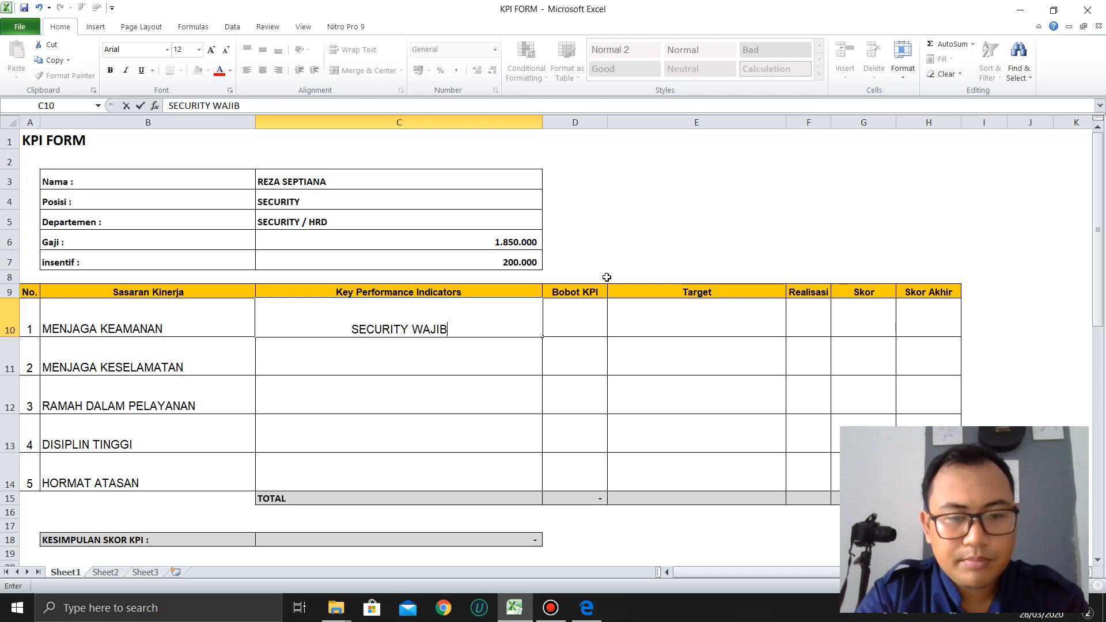
text( MENJAGA )
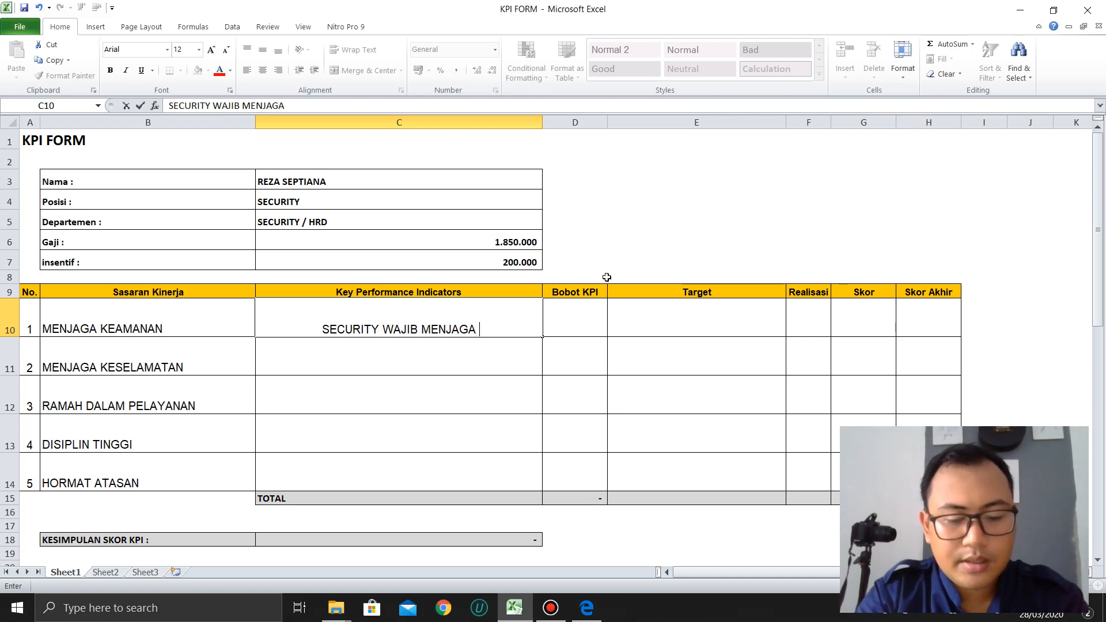
text(KEAMANAN )
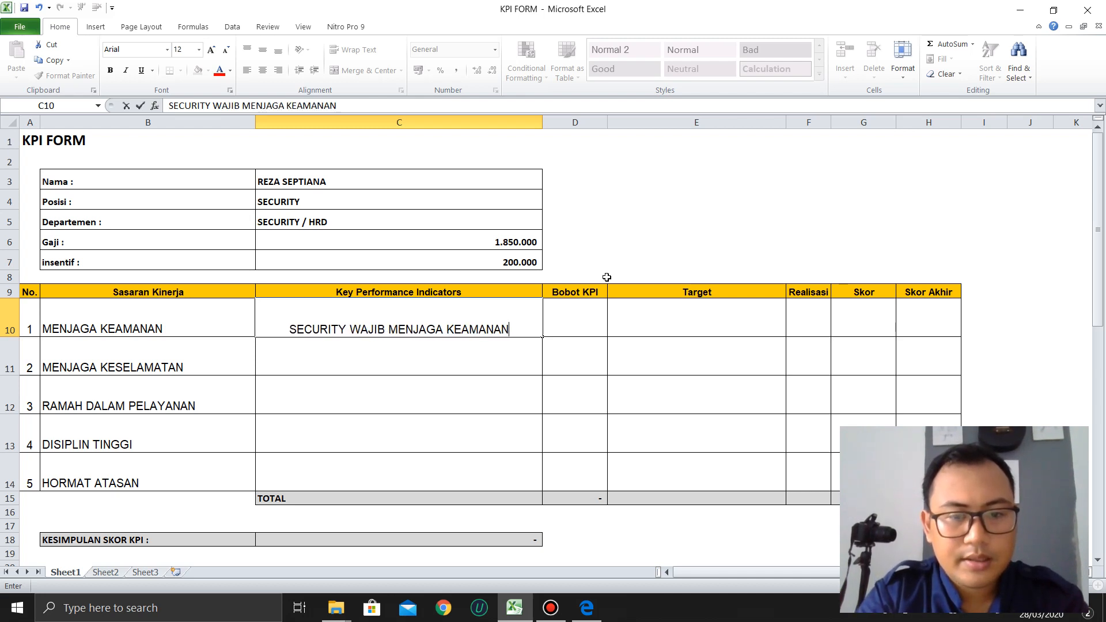
text(ASET)
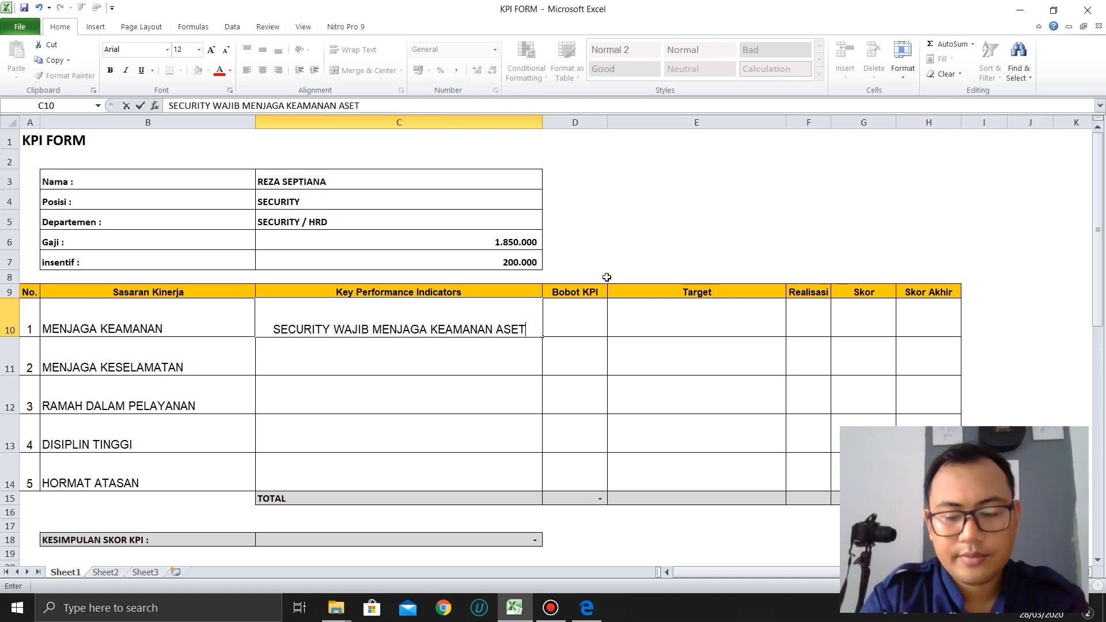
key(Return)
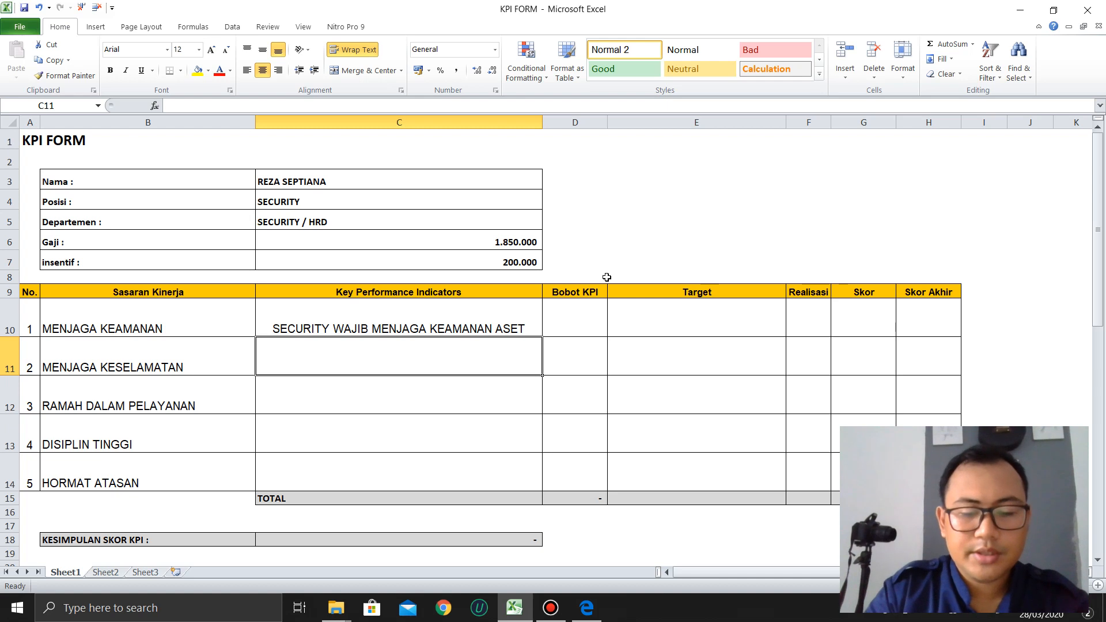
Step: Copy the C10 indicator into cell C11 and reword it as SECURITY WAJIB MENJAGA KESELAMATAN KARYAWAN
key(Up)
key(ctrl+c)
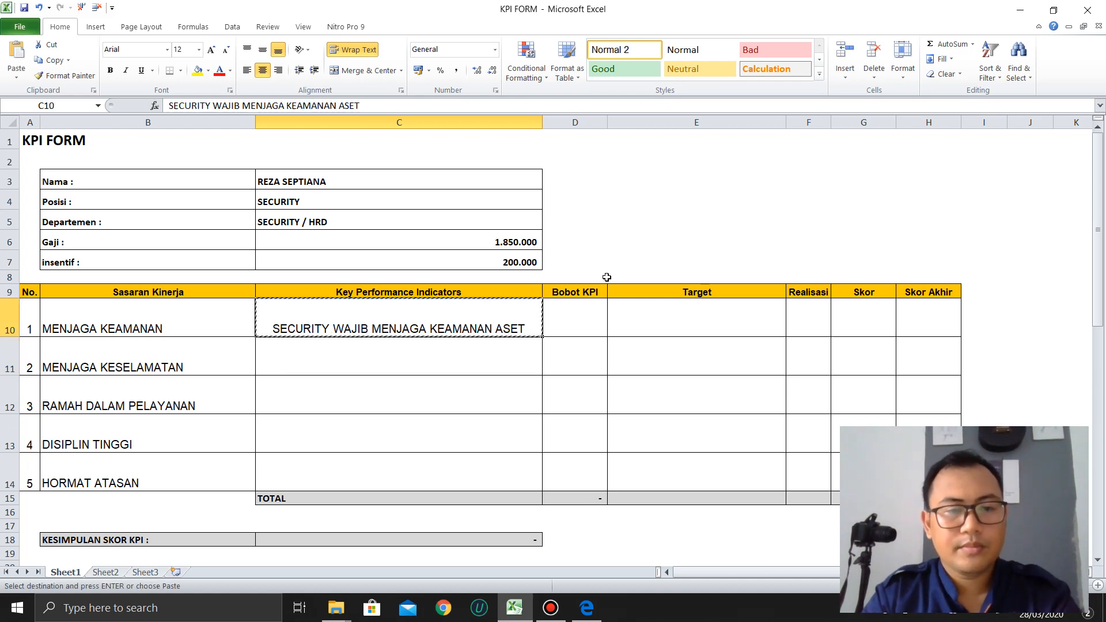
key(Down)
key(ctrl+v)
drag(363, 106, 300, 105)
text(S)
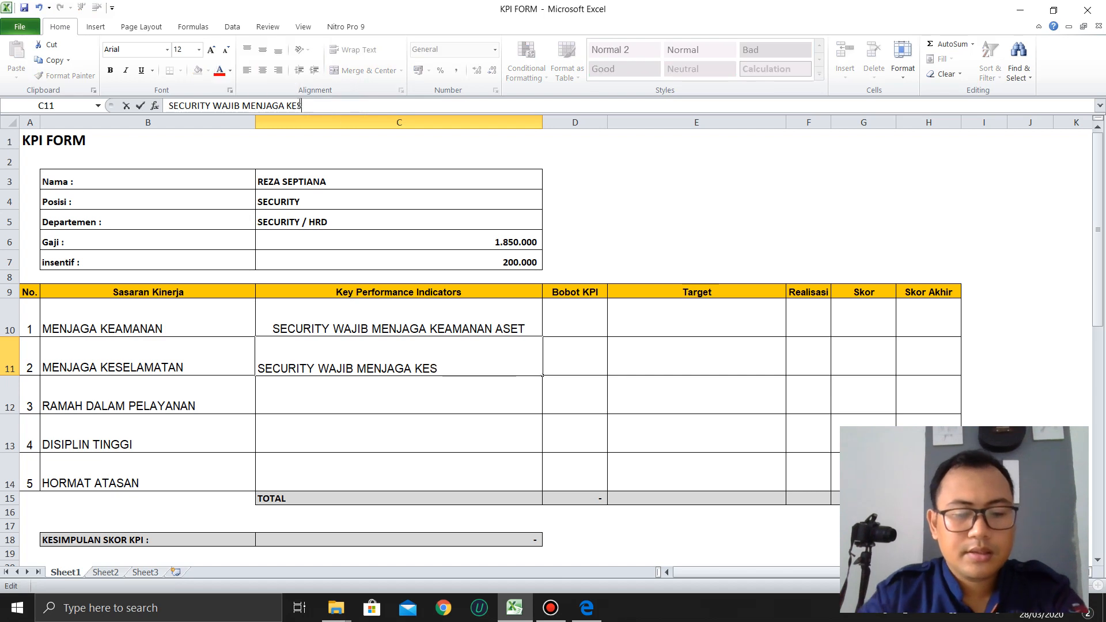
text(ELAMATAN KARYAWAN)
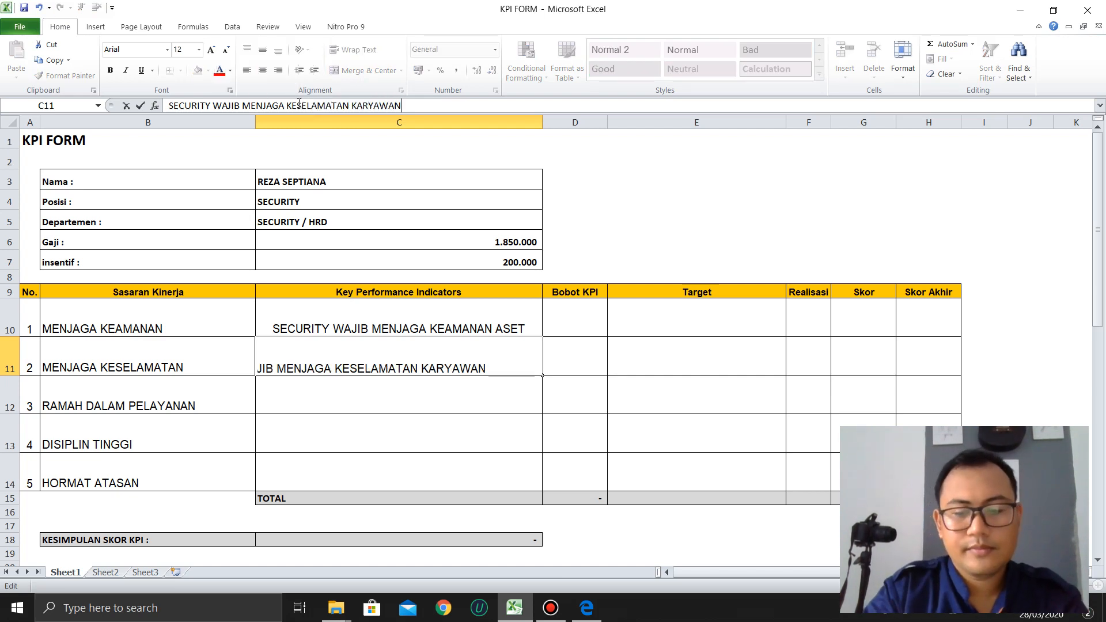
key(Return)
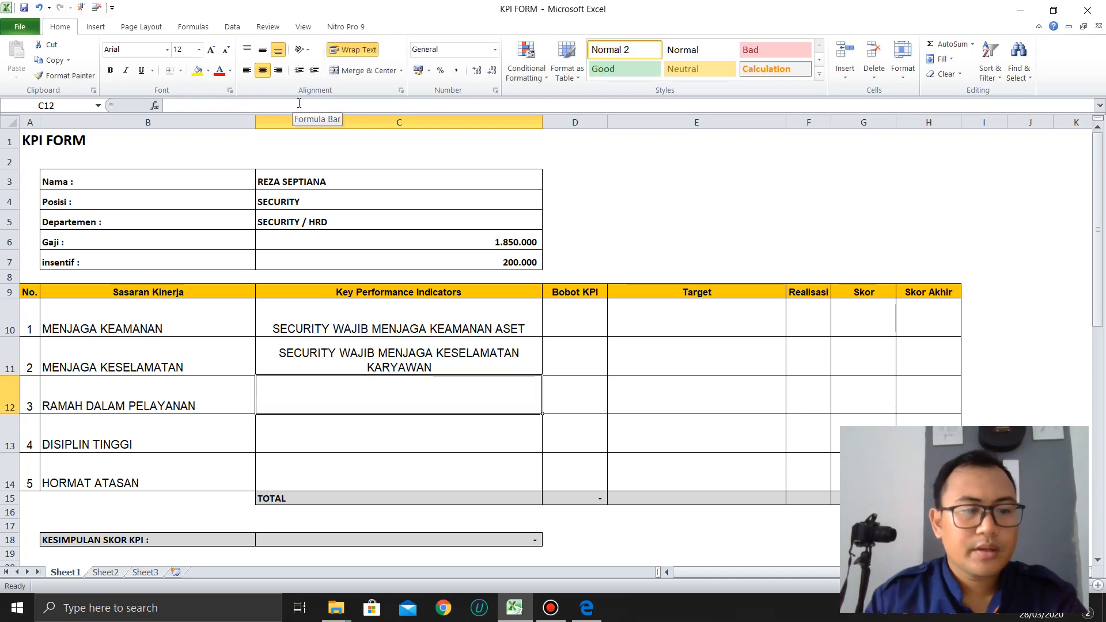
Step: Enter KOSTUMER DILAYANI DENGAN RAMAH as the third Key Performance Indicator in cell C12
scroll(398, 223, down, 1)
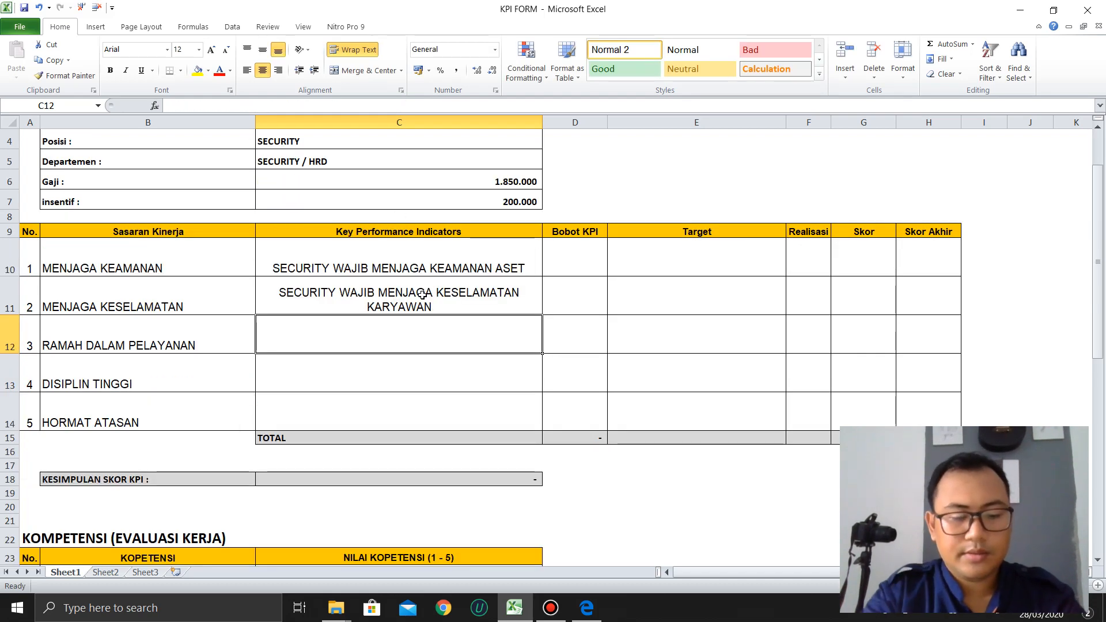
text(T)
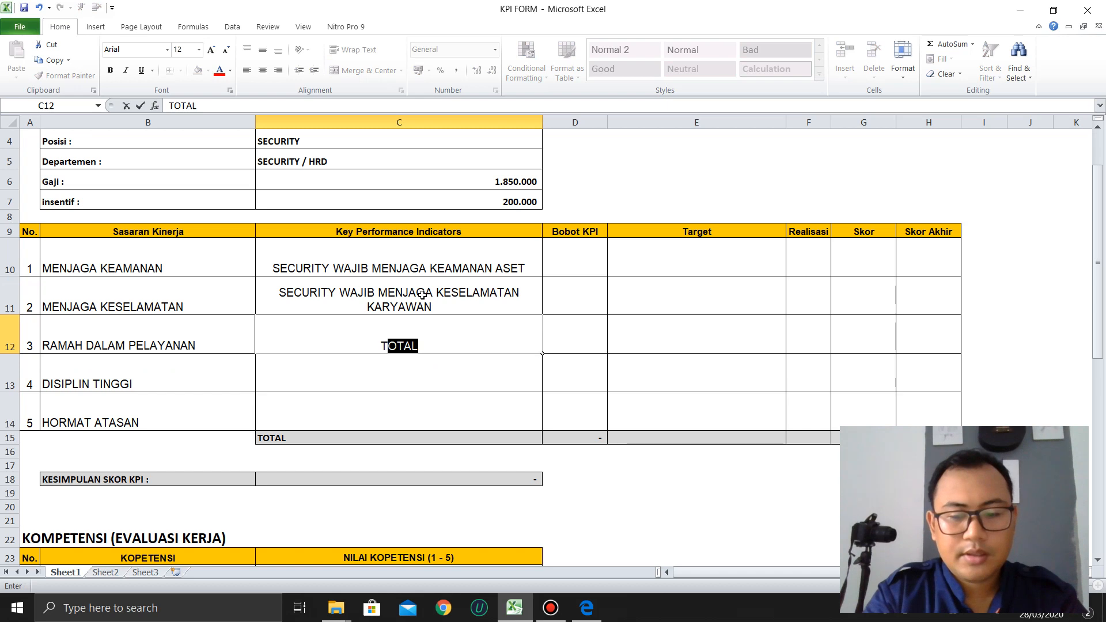
key(BackSpace)
key(BackSpace)
text(KOSTU)
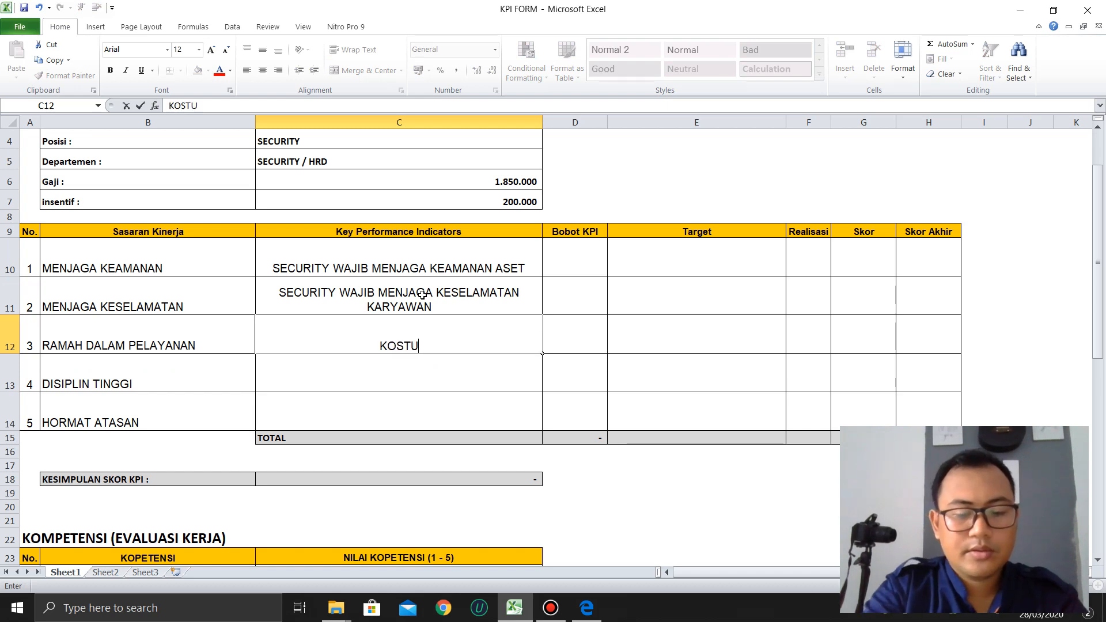
text(MER DILA)
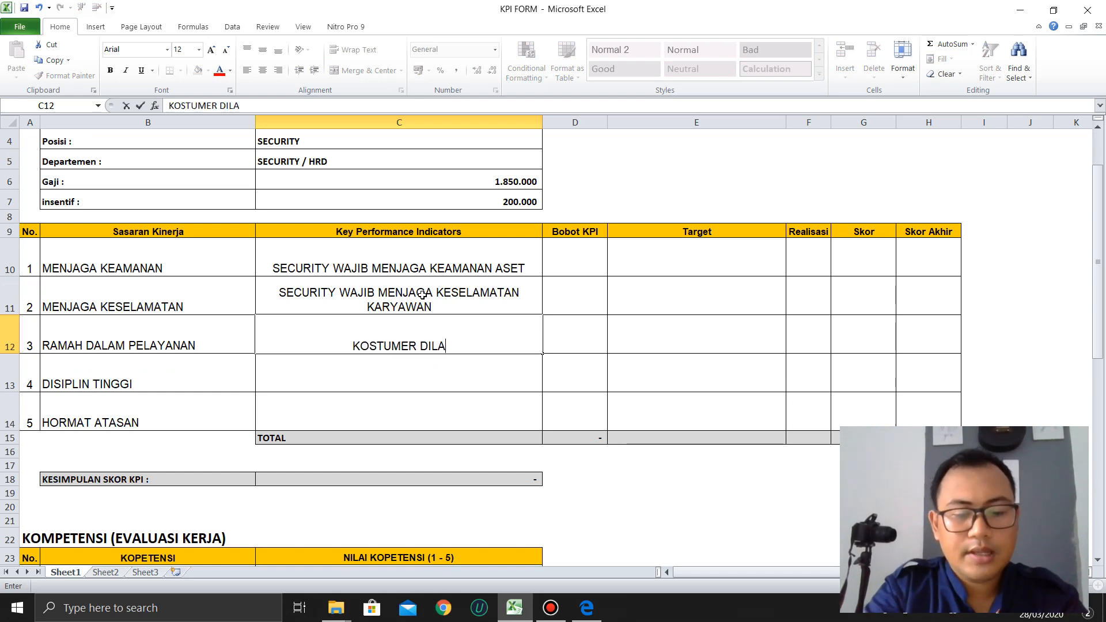
text(YANI DENGAN)
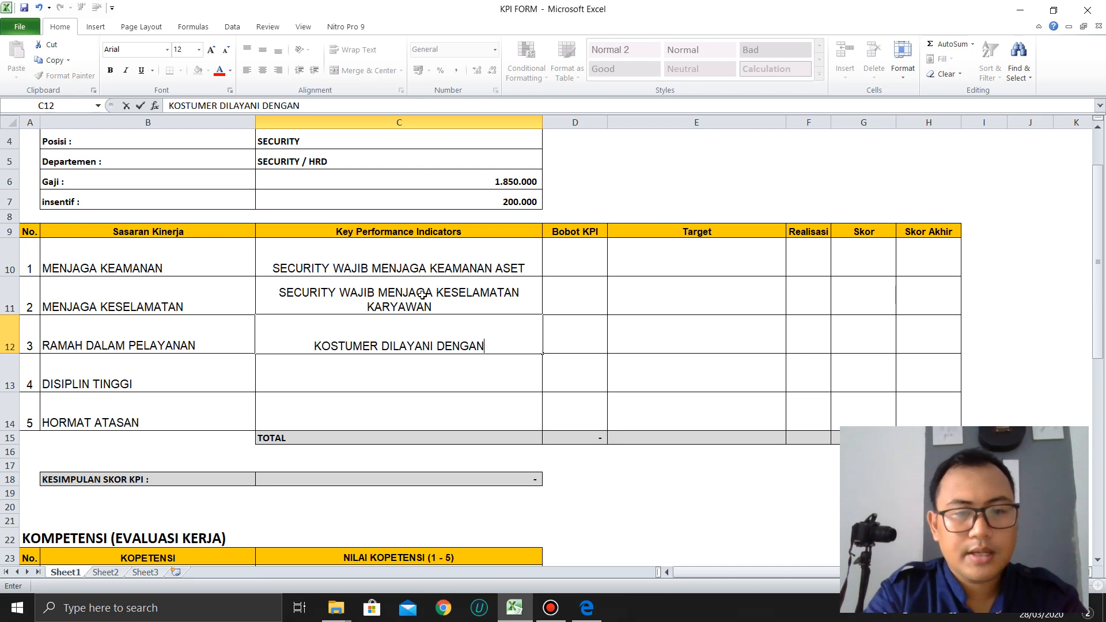
text( RAMAH)
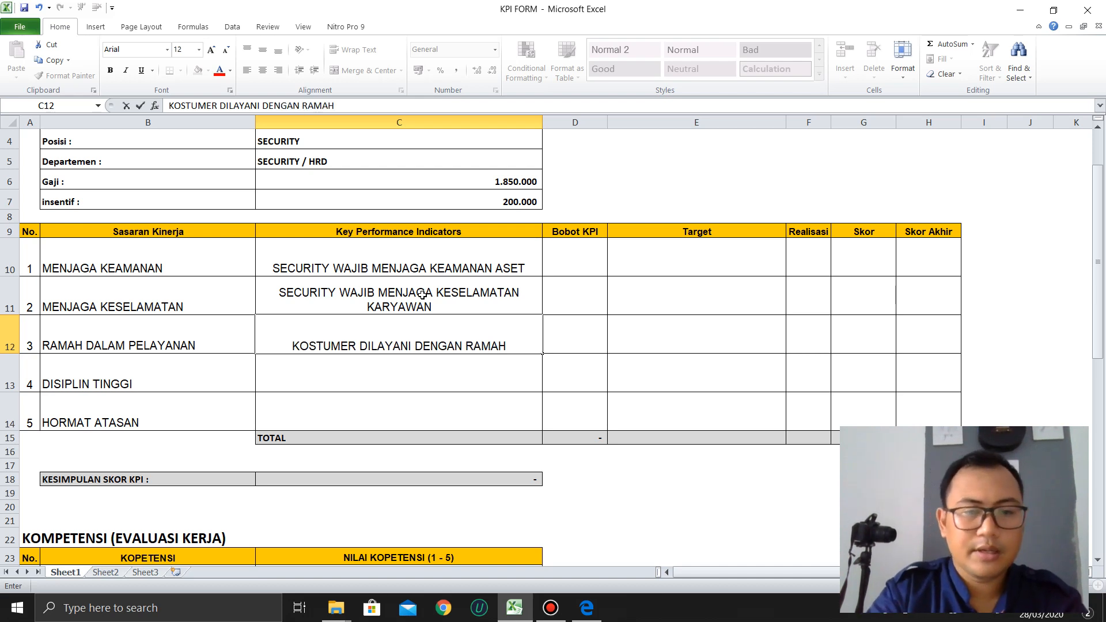
key(Return)
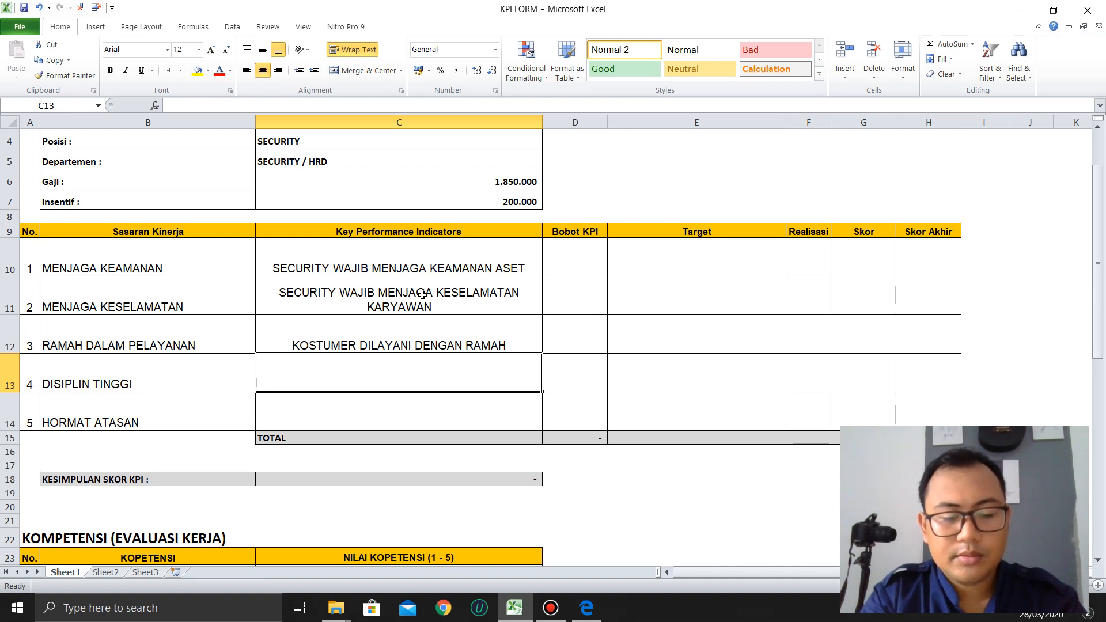
Step: Enter ON TIME HADIR as the fourth Key Performance Indicator in cell C13
text(ON TIME)
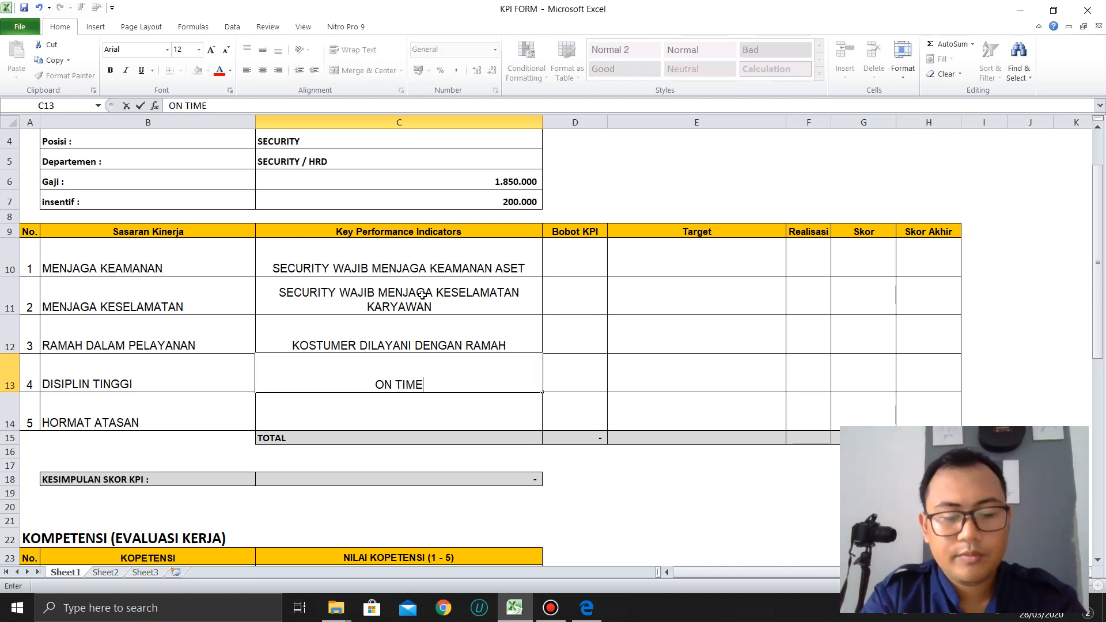
text( HAR)
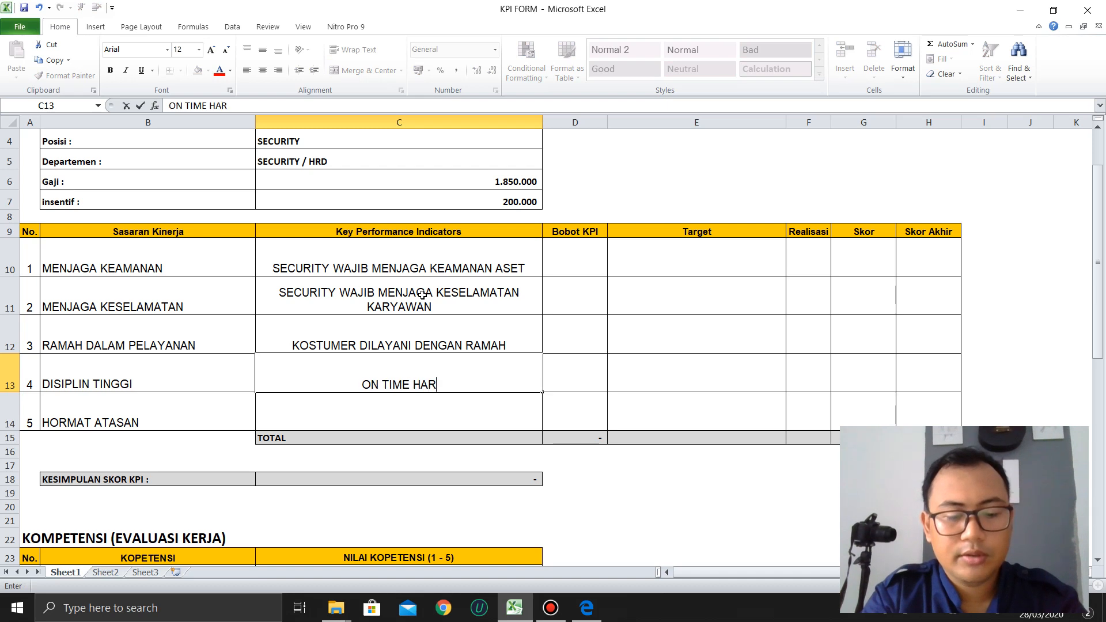
key(BackSpace)
text(DIR)
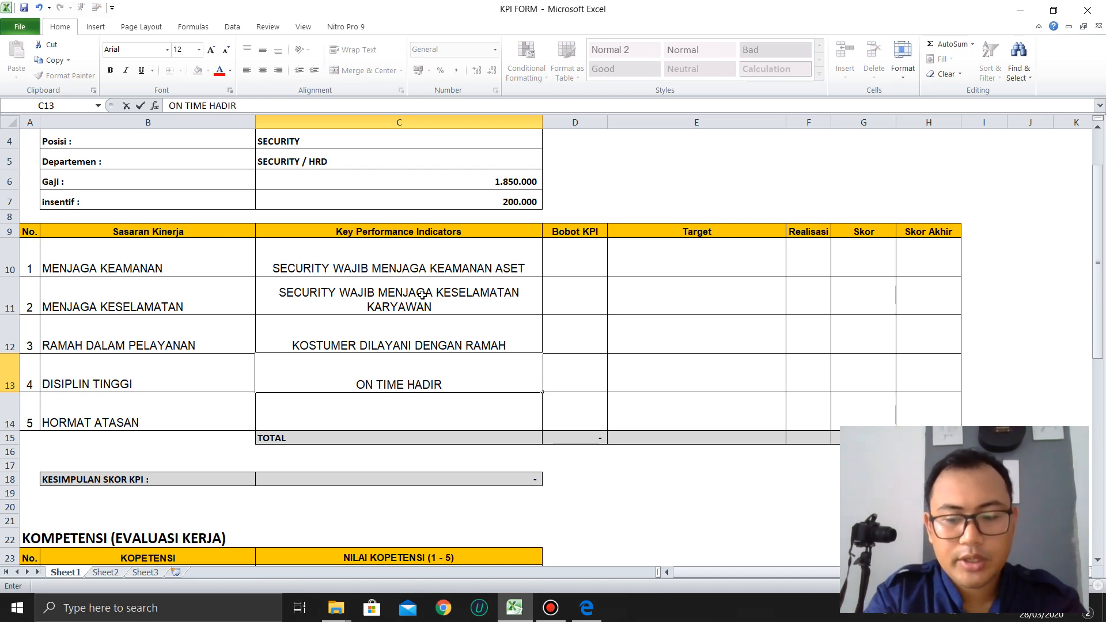
key(Return)
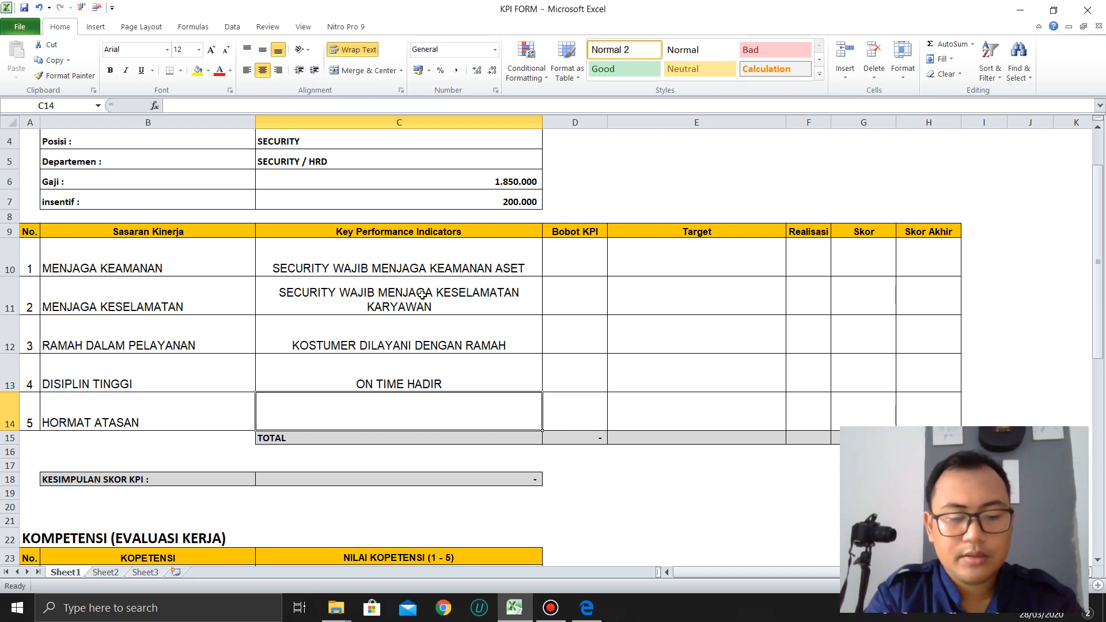
Step: Enter MEMATUHI TUGAS DARI ATASAN as the fifth Key Performance Indicator in cell C14
text(MEMATUHI)
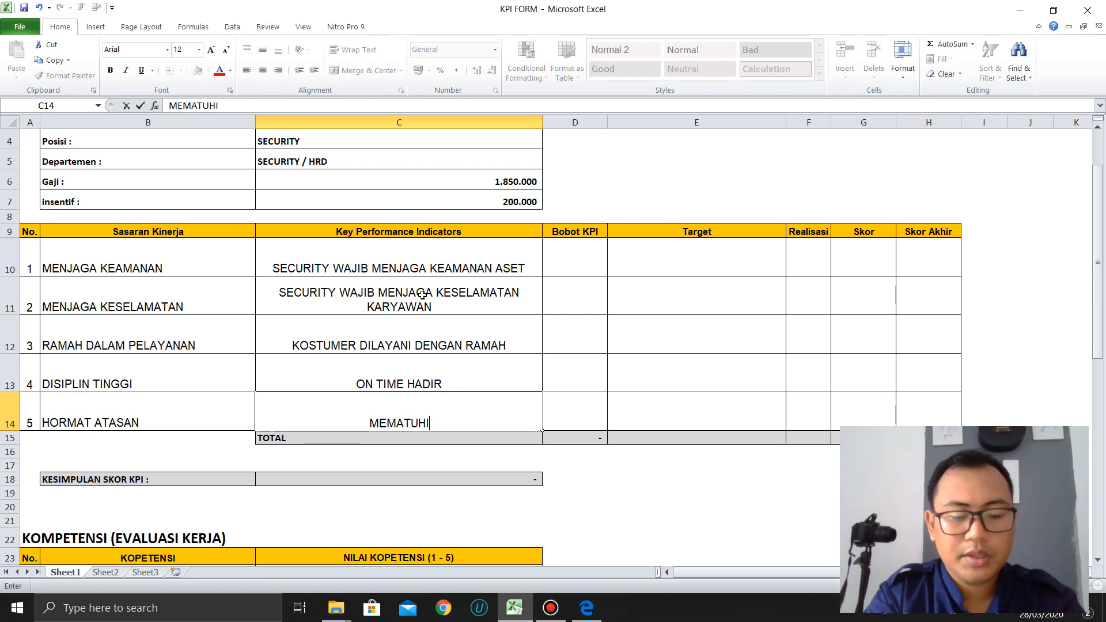
text( TUGA)
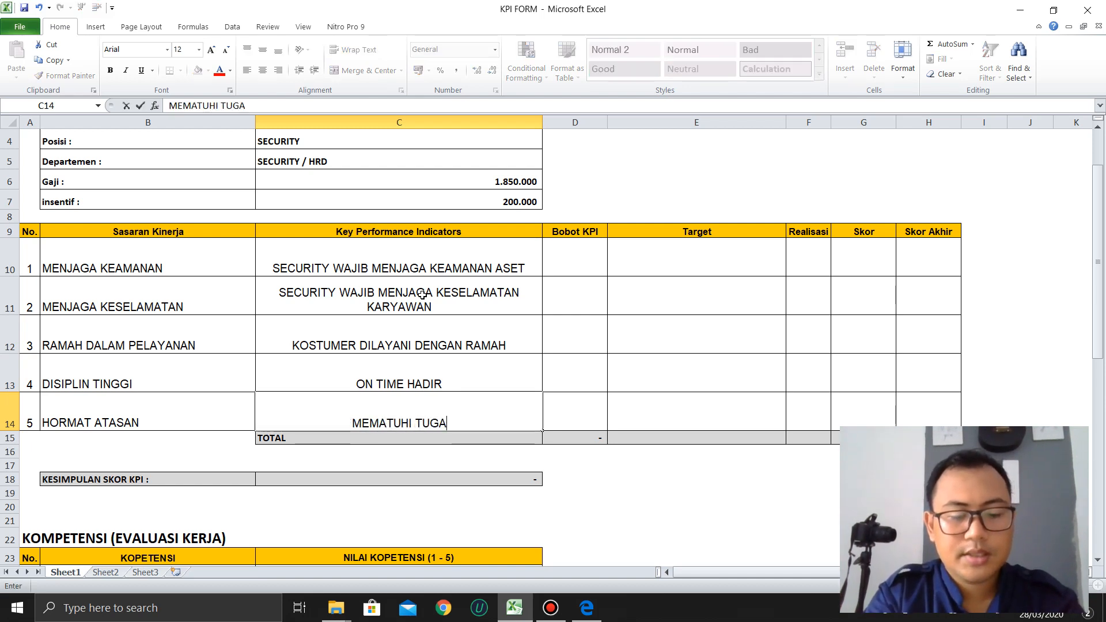
text(S DARI ATASAN)
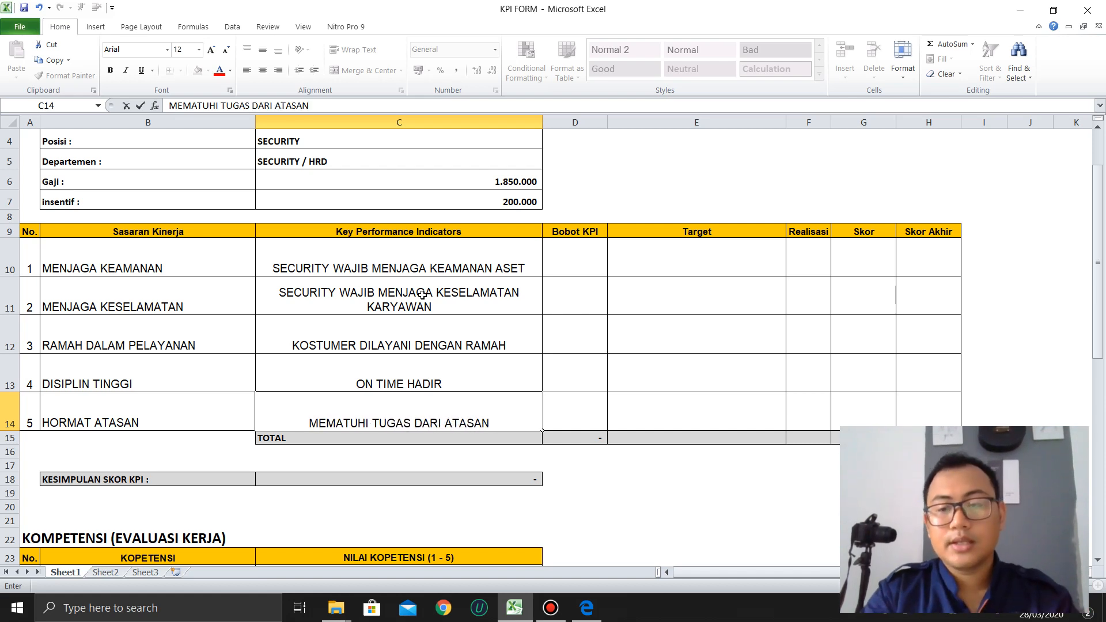
key(Return)
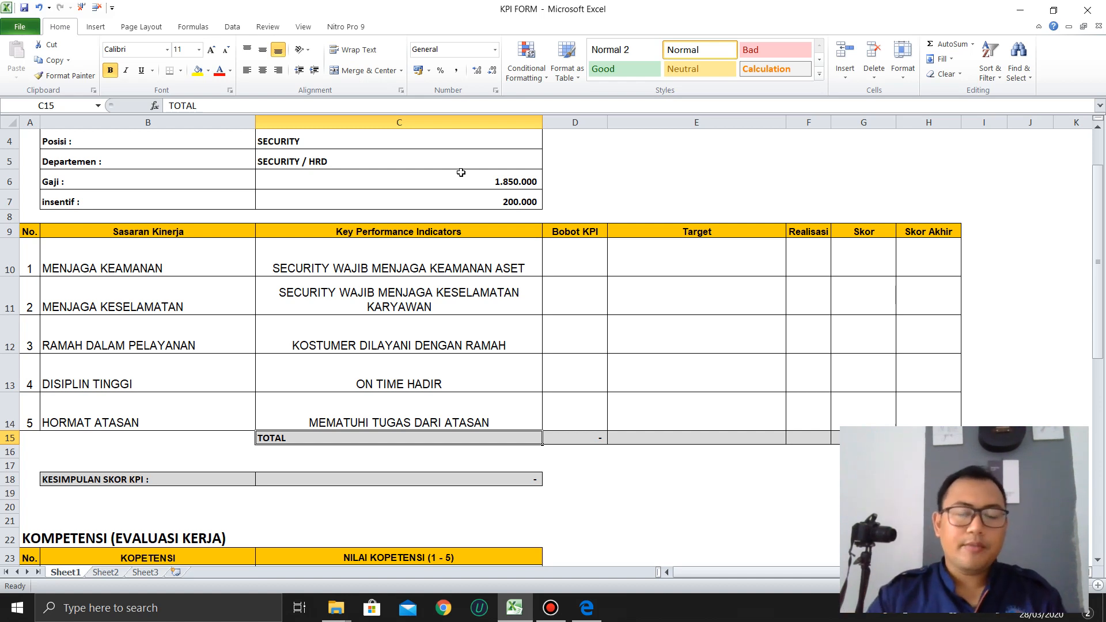
click(407, 264)
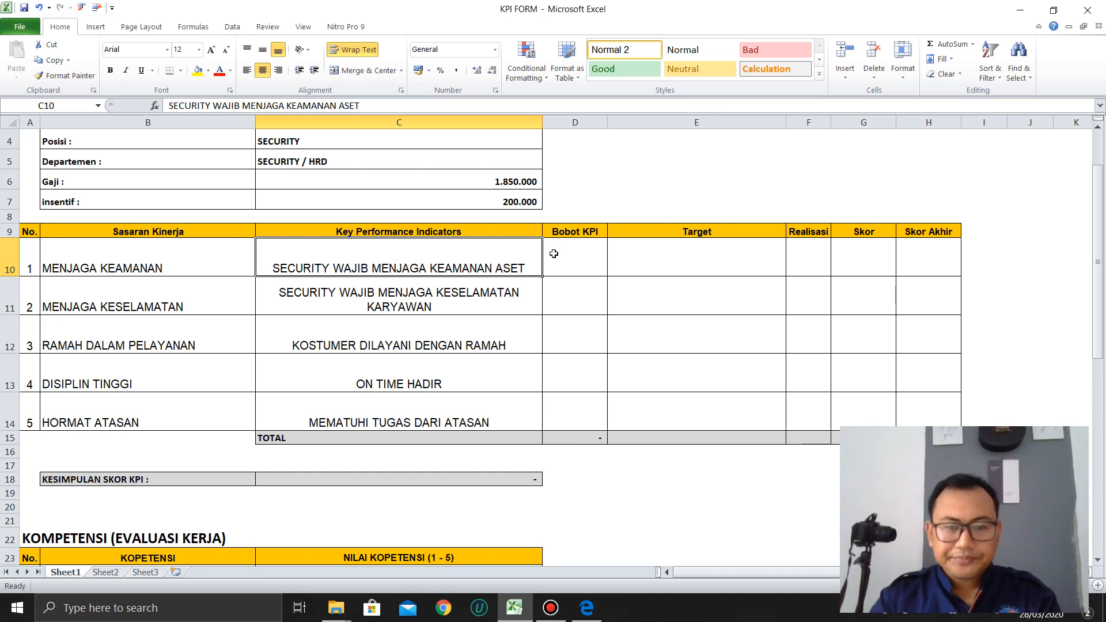
drag(1, 266, 8, 418)
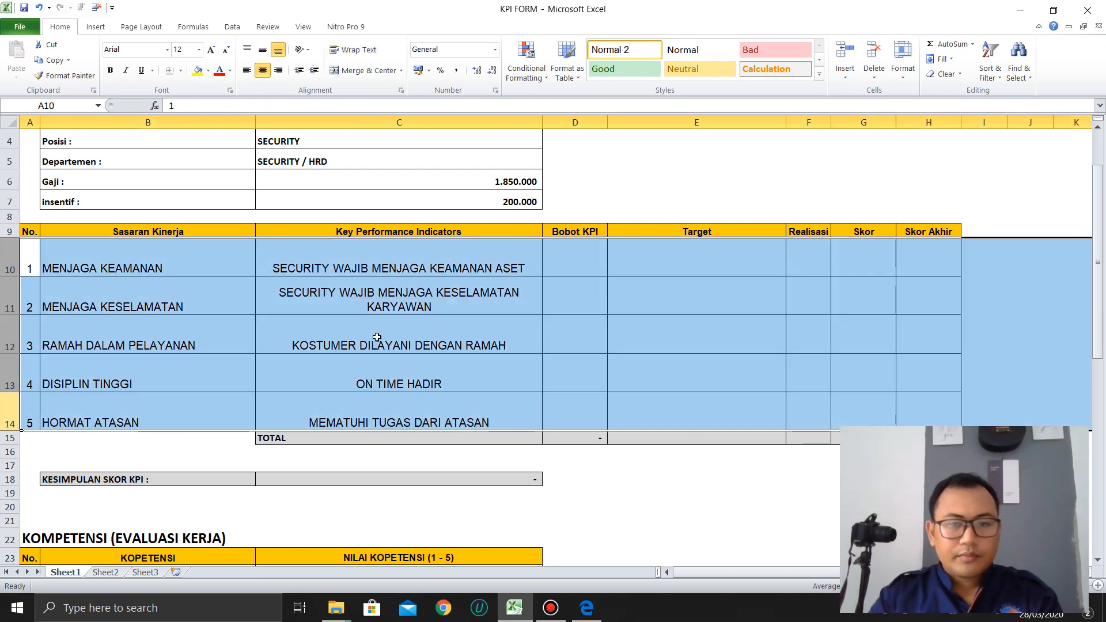
click(592, 263)
drag(595, 231, 579, 436)
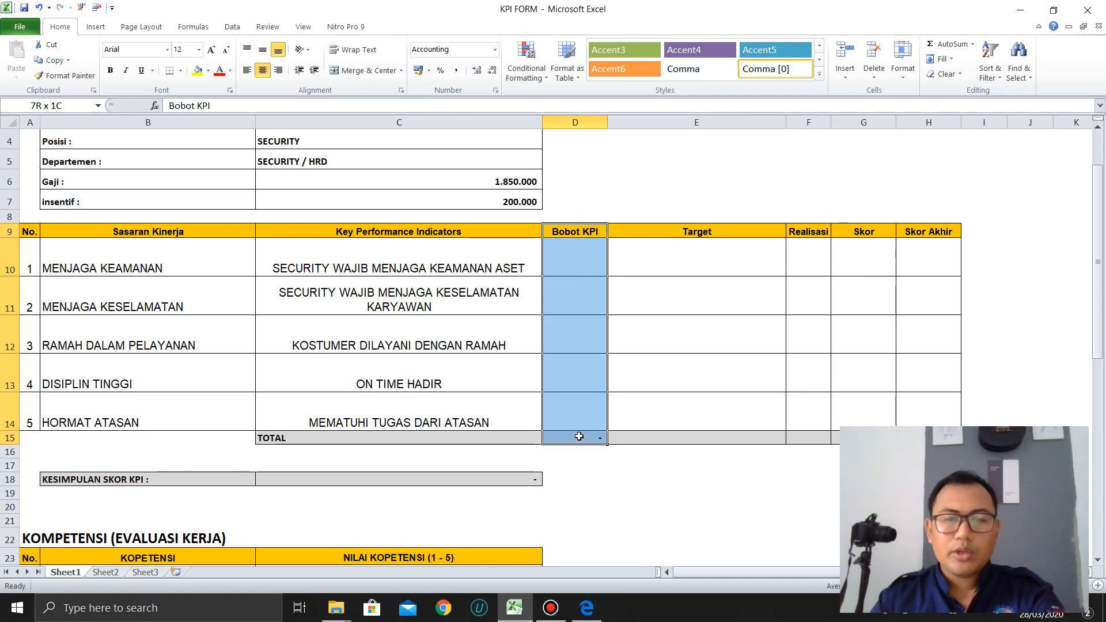
click(587, 269)
Step: Switch to Edge to read the KRITERIA PEMBOBOTAN weighting rules on page 13 of the PDF, and return to the KPI form in Excel
key(alt+Tab)
scroll(822, 337, down, 12)
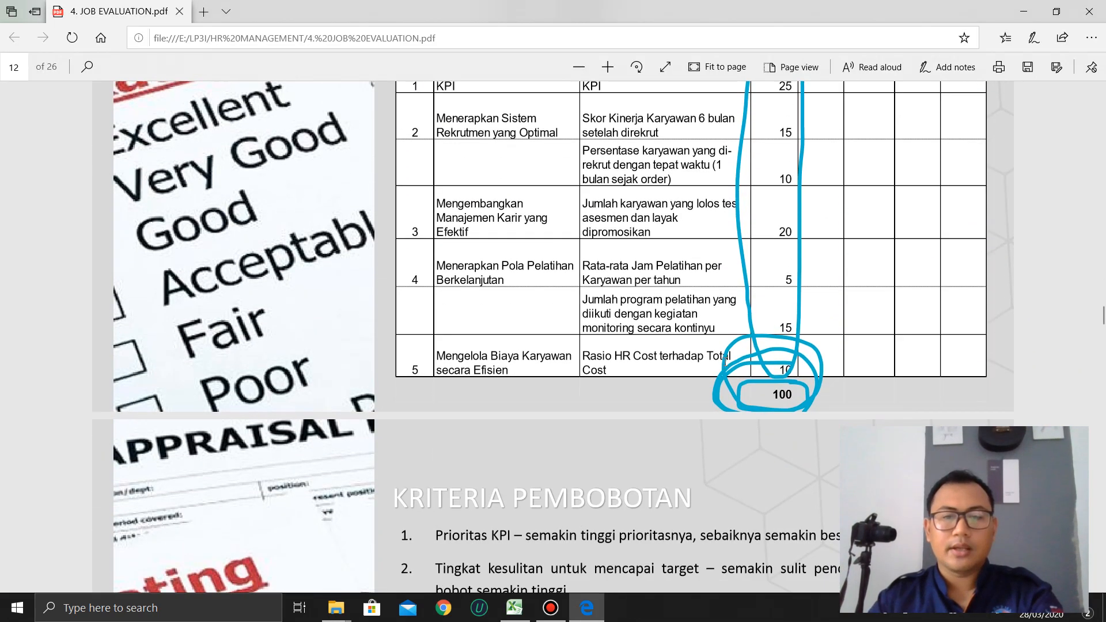
scroll(758, 352, up, 1)
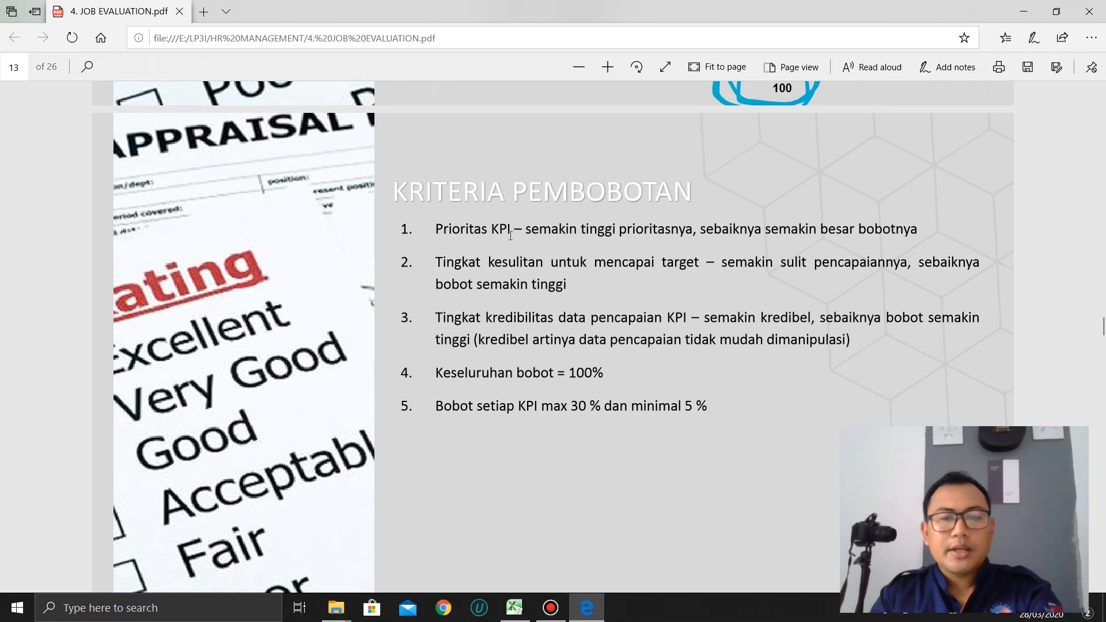
drag(461, 231, 886, 243)
scroll(856, 251, up, 4)
scroll(554, 241, down, 4)
drag(533, 266, 851, 264)
drag(933, 264, 575, 284)
click(576, 284)
drag(519, 318, 961, 321)
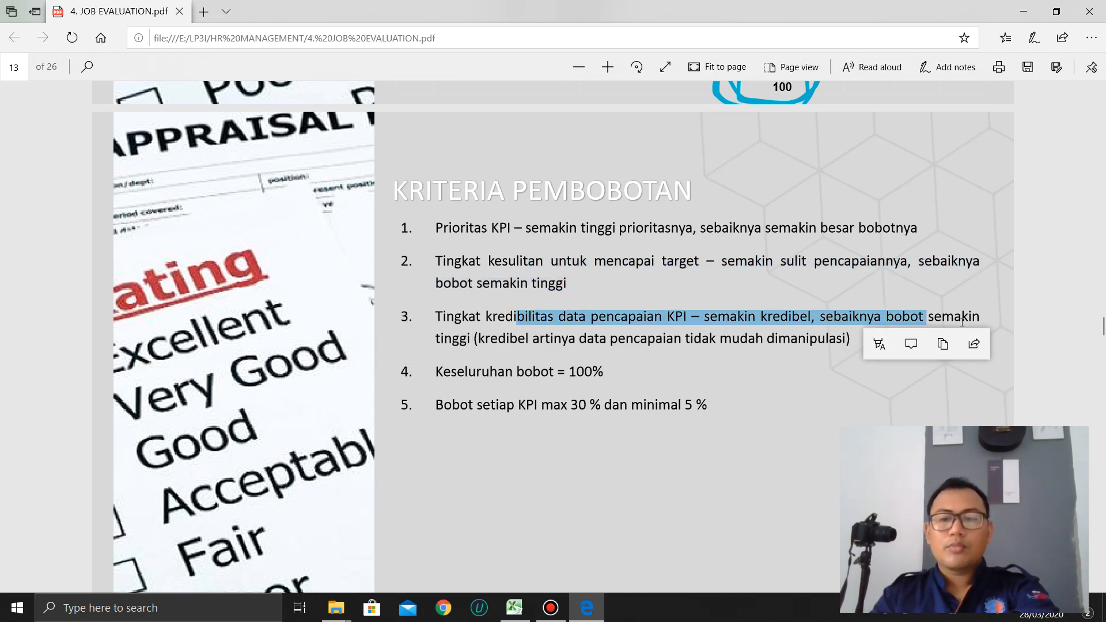
click(639, 338)
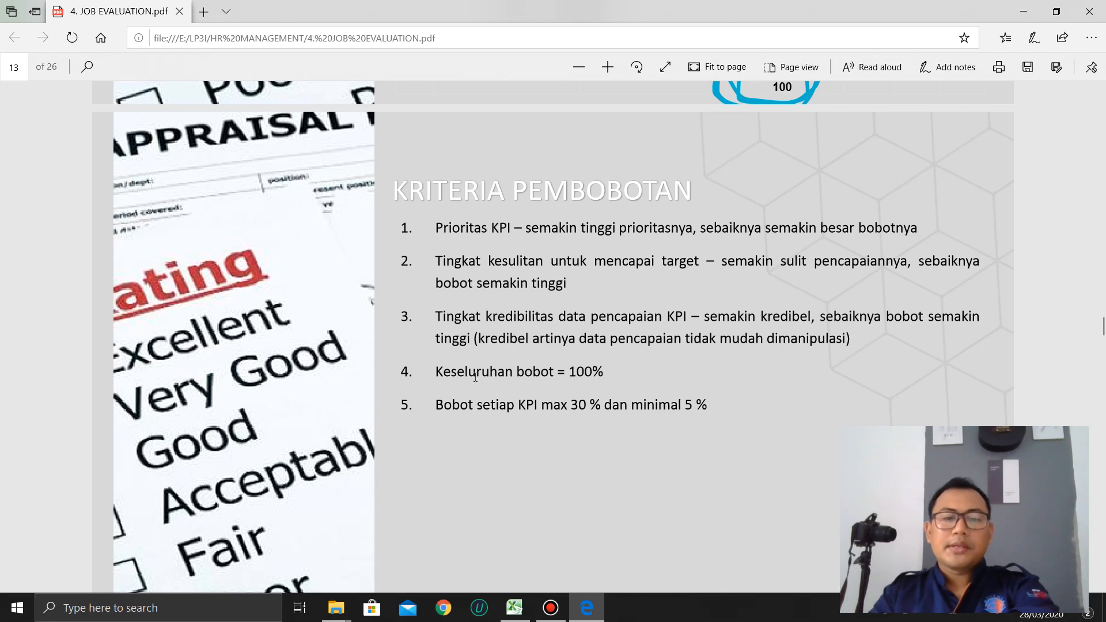
drag(469, 372, 595, 373)
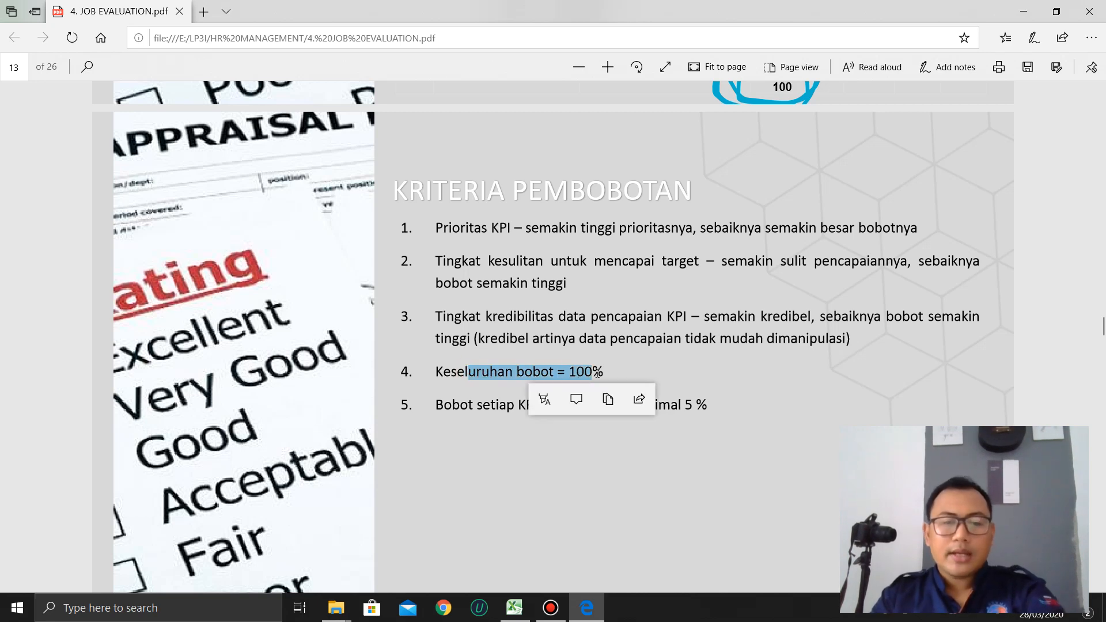
scroll(598, 373, up, 5)
key(alt+Tab)
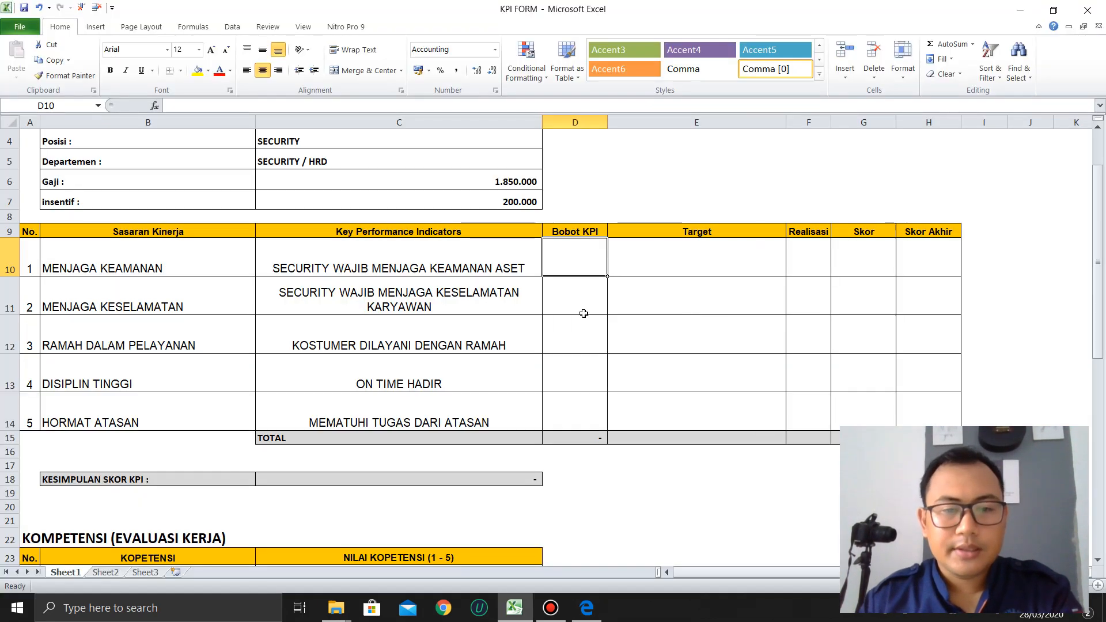
drag(572, 261, 552, 424)
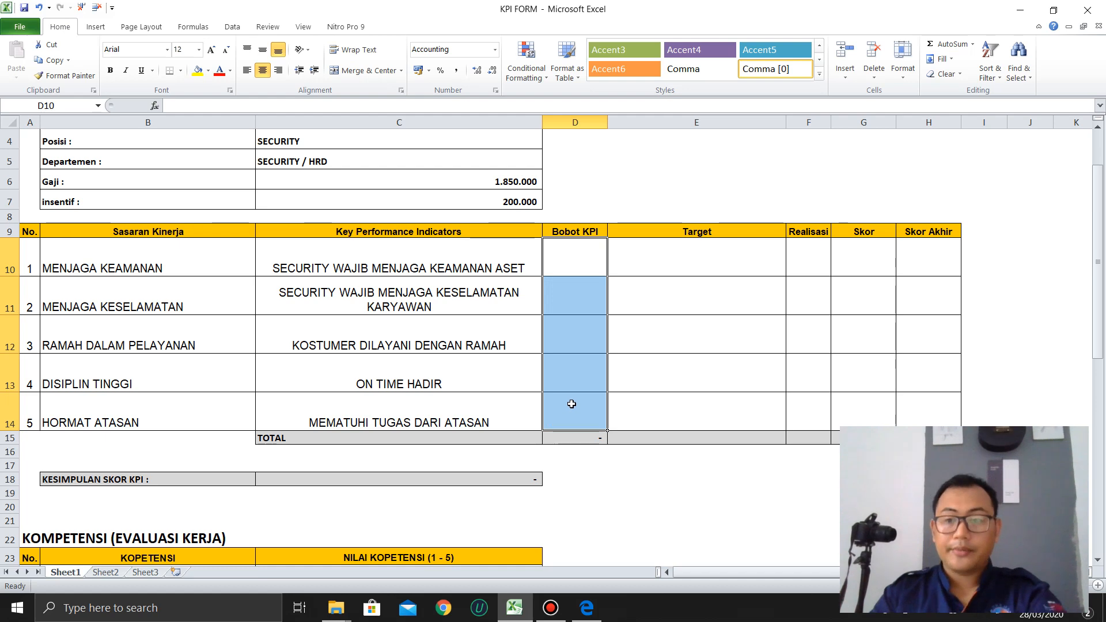
key(alt+Tab)
scroll(594, 326, down, 3)
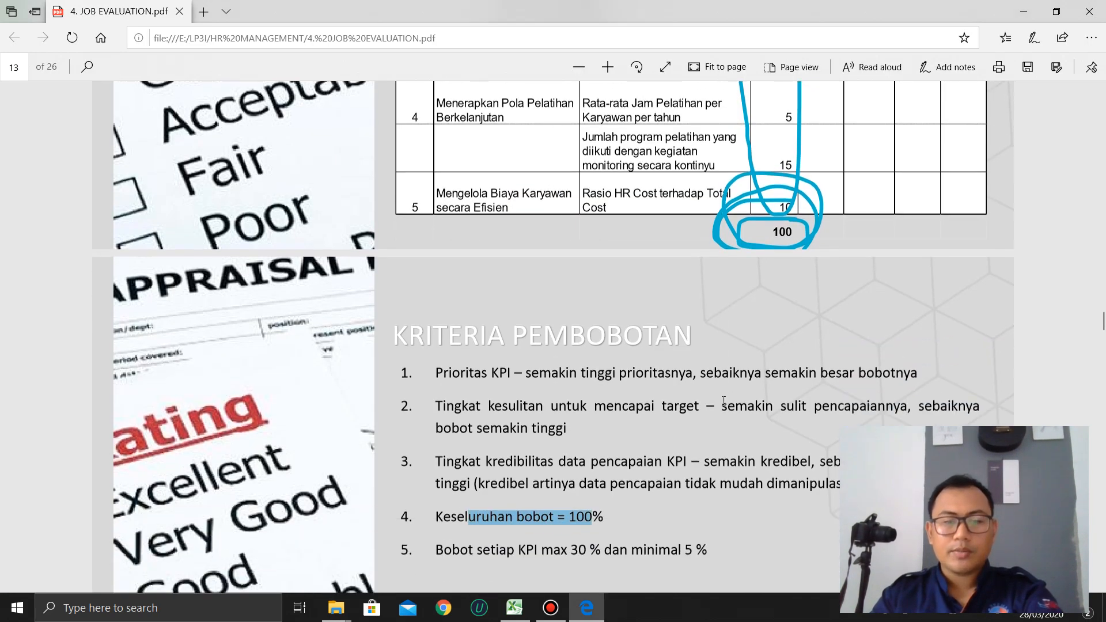
key(alt+Tab)
drag(583, 274, 574, 411)
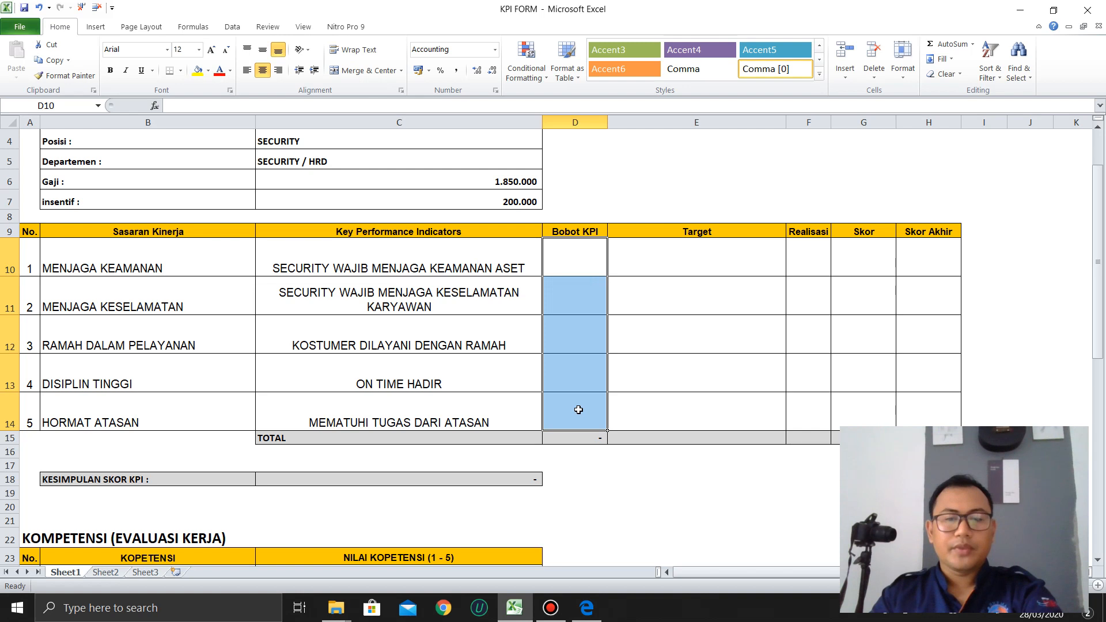
click(575, 270)
drag(31, 259, 557, 262)
click(571, 262)
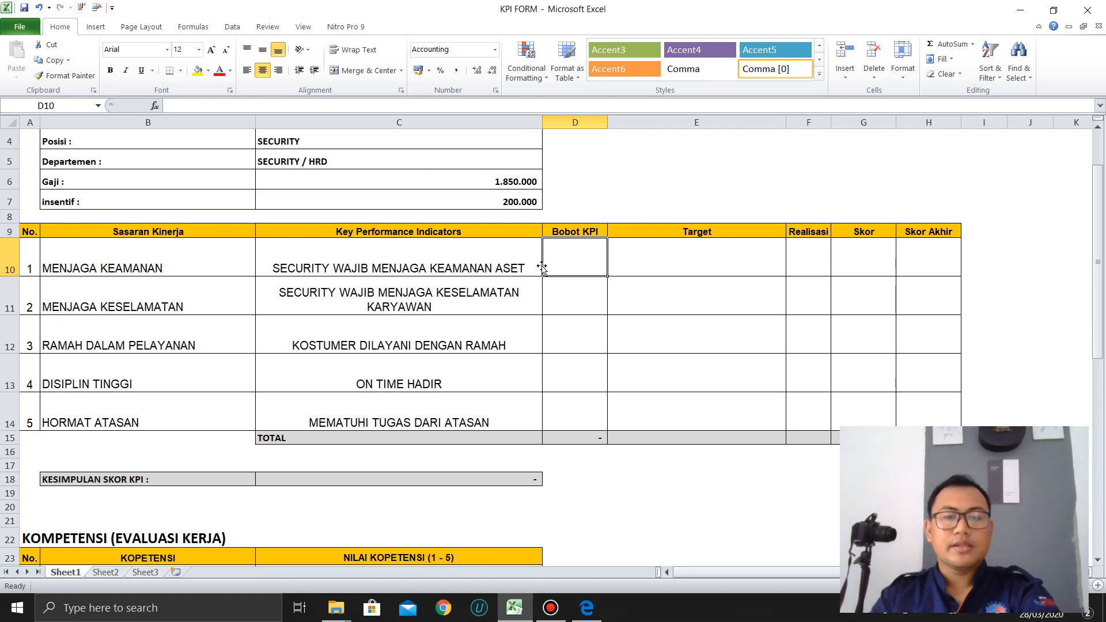
mouse_move(571, 269)
mouse_down()
mouse_move(570, 293)
mouse_move(574, 269)
mouse_up()
click(574, 265)
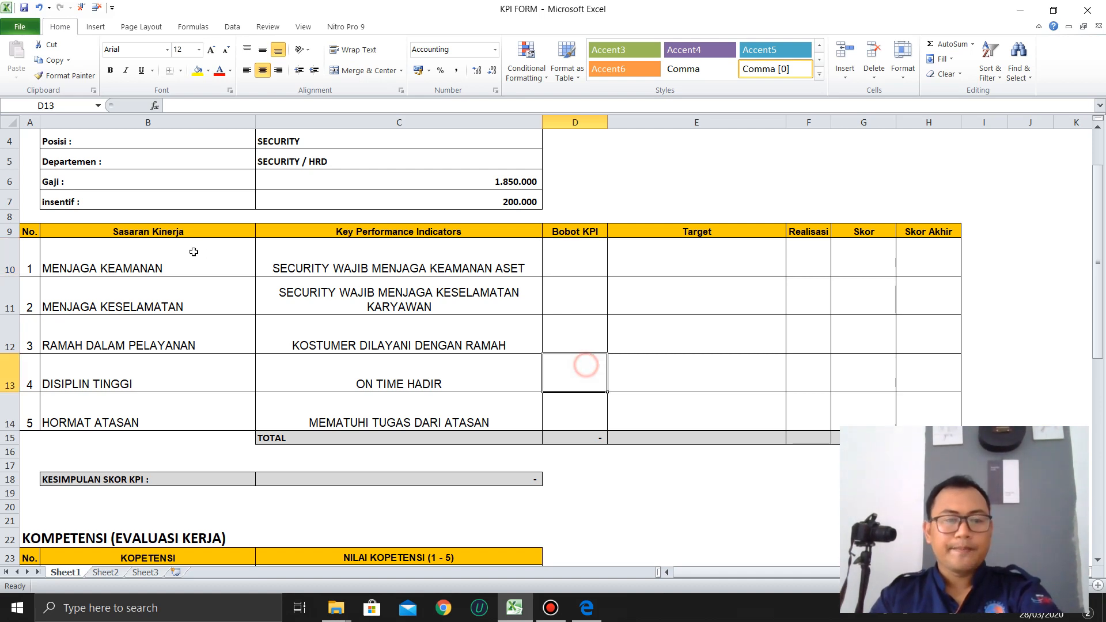
drag(147, 252, 450, 407)
click(174, 269)
drag(174, 270, 198, 413)
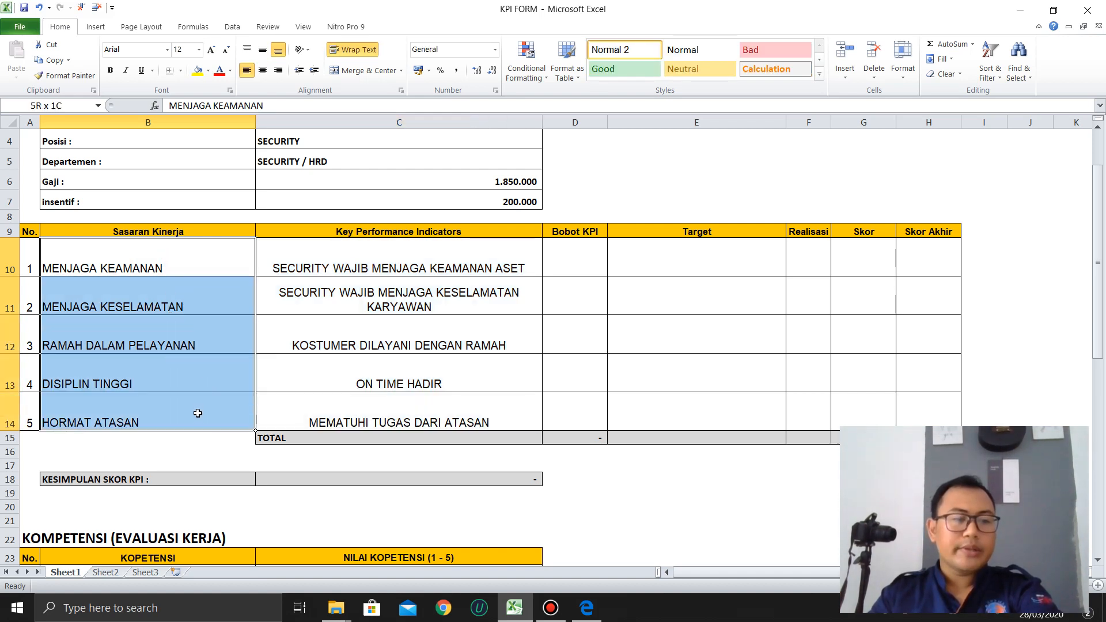
click(197, 415)
drag(198, 266, 384, 264)
drag(565, 264, 354, 266)
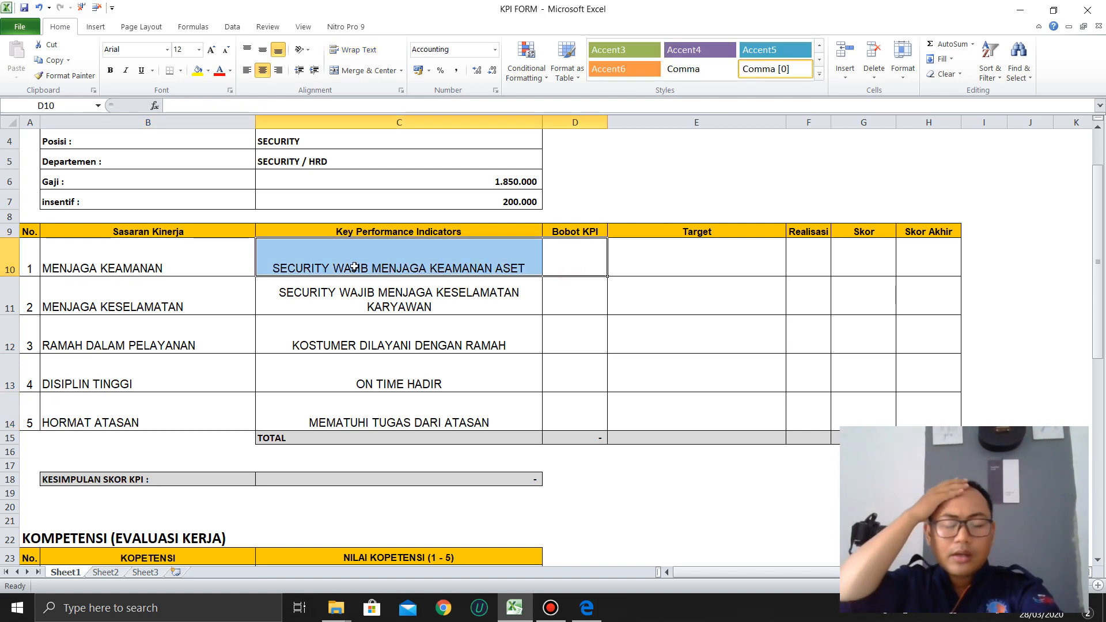
click(198, 279)
click(211, 261)
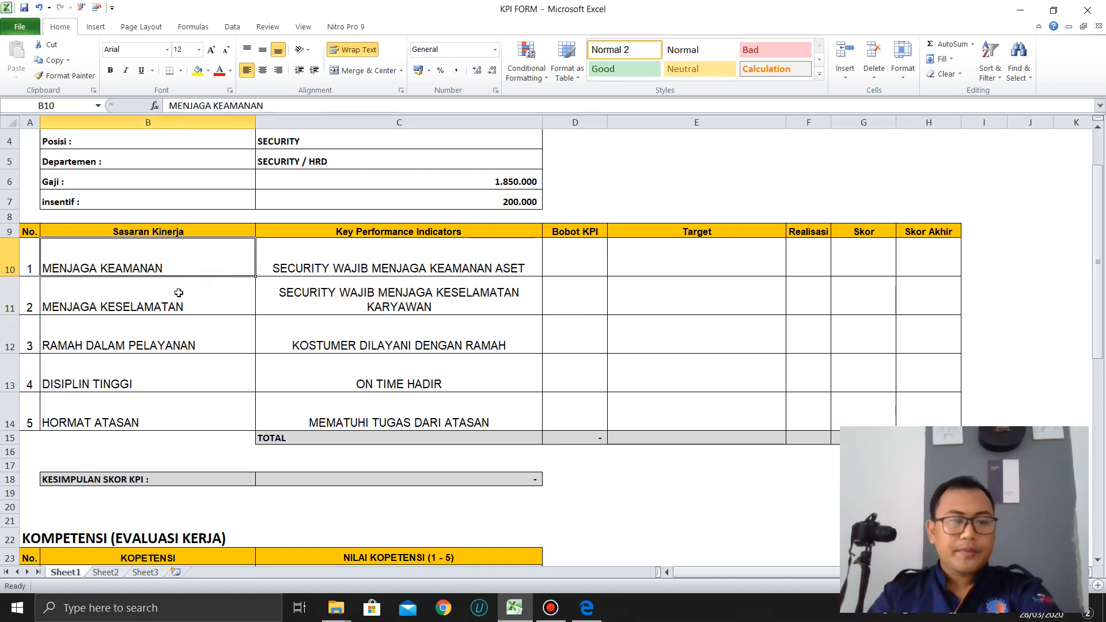
click(204, 302)
click(189, 271)
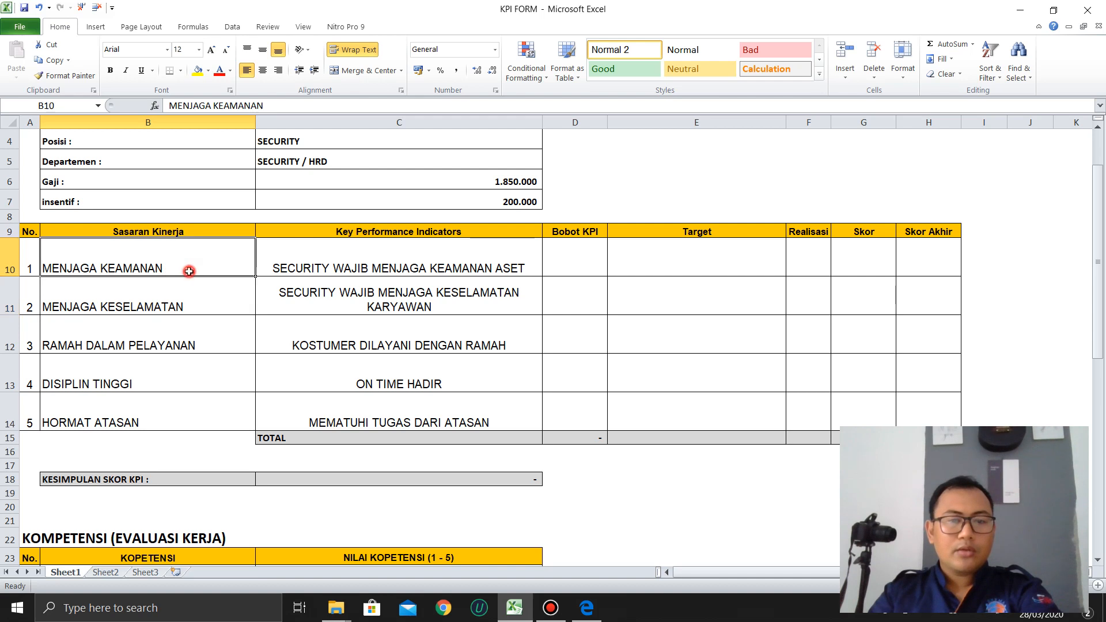
Step: Enter the Bobot KPI weights 30, 20 and 20 for the first three indicators in cells D10 to D12
click(554, 267)
text(30)
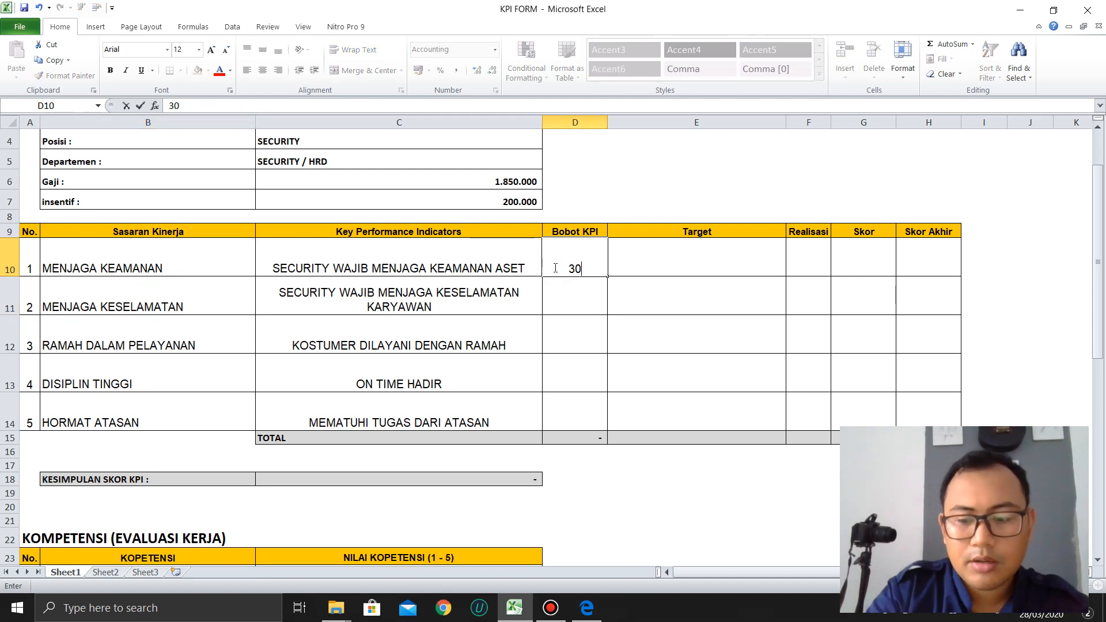
key(Return)
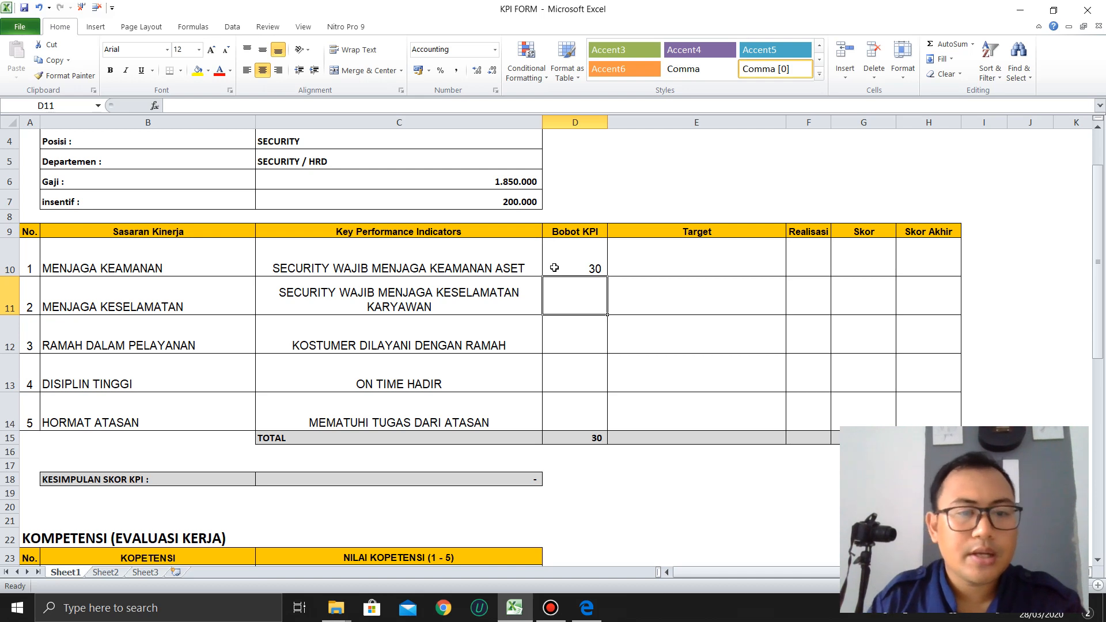
text(20)
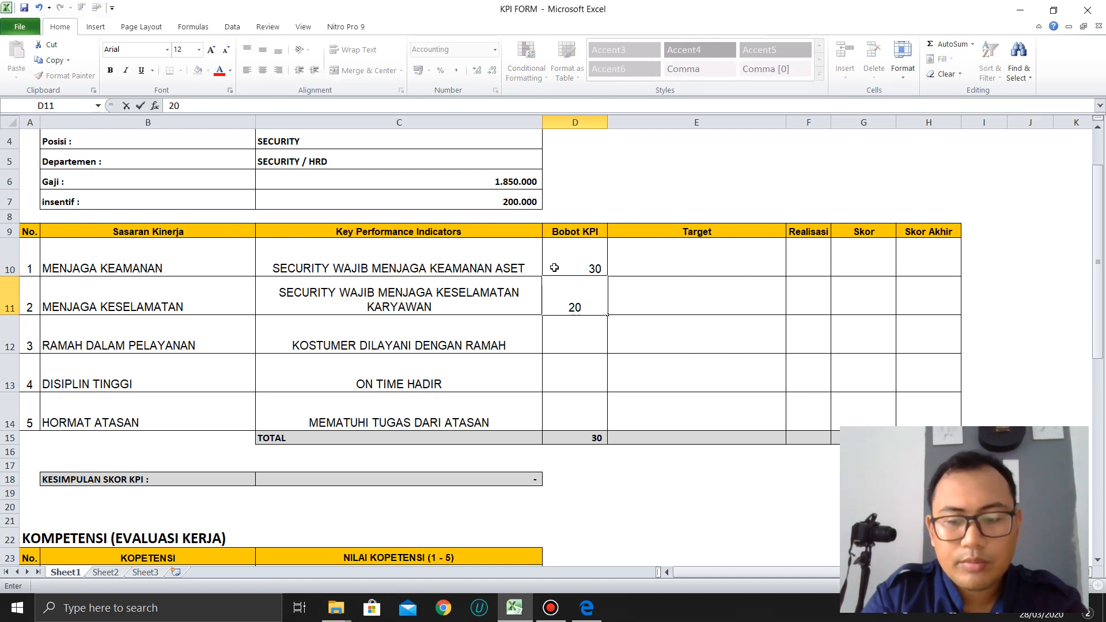
key(Return)
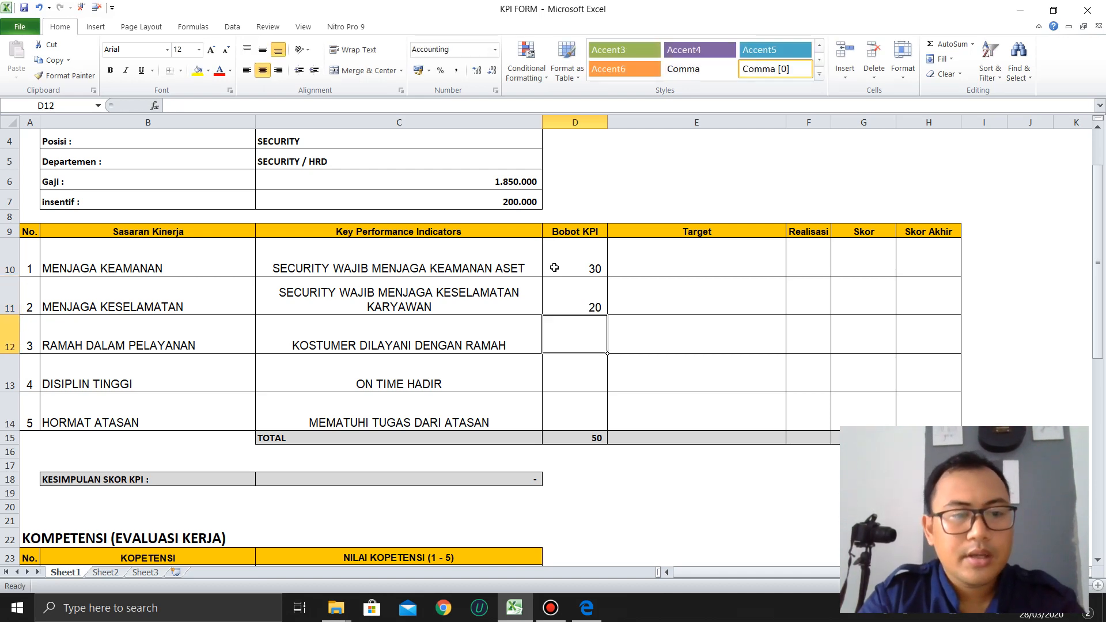
text(20)
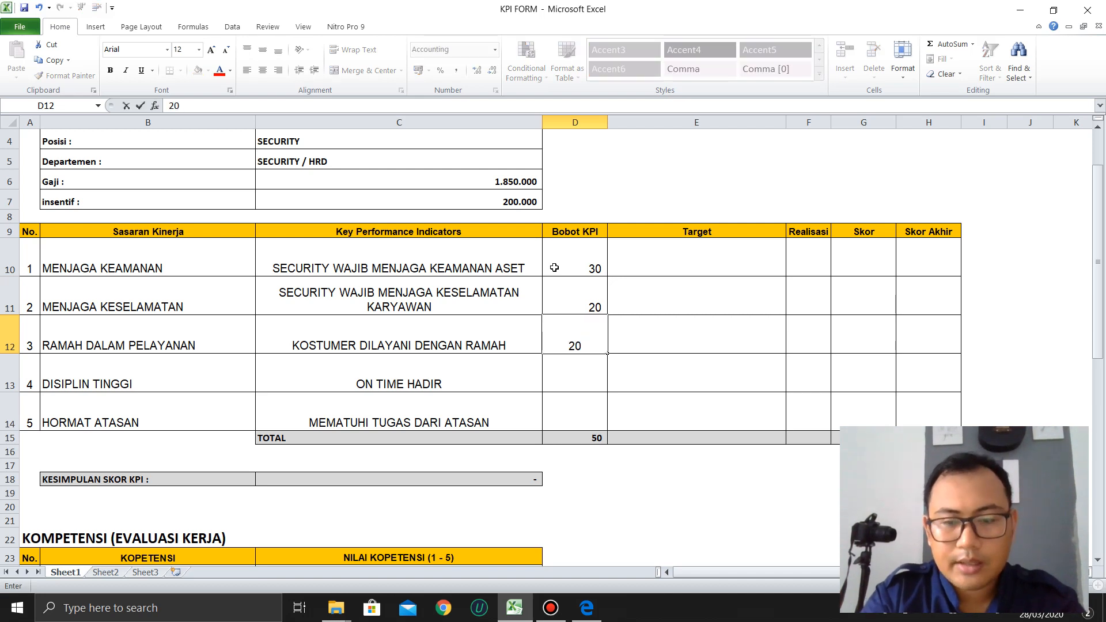
key(Return)
Step: Enter the Bobot KPI weights 20 and 10 for the fourth and fifth indicators in cells D13 and D14
click(593, 436)
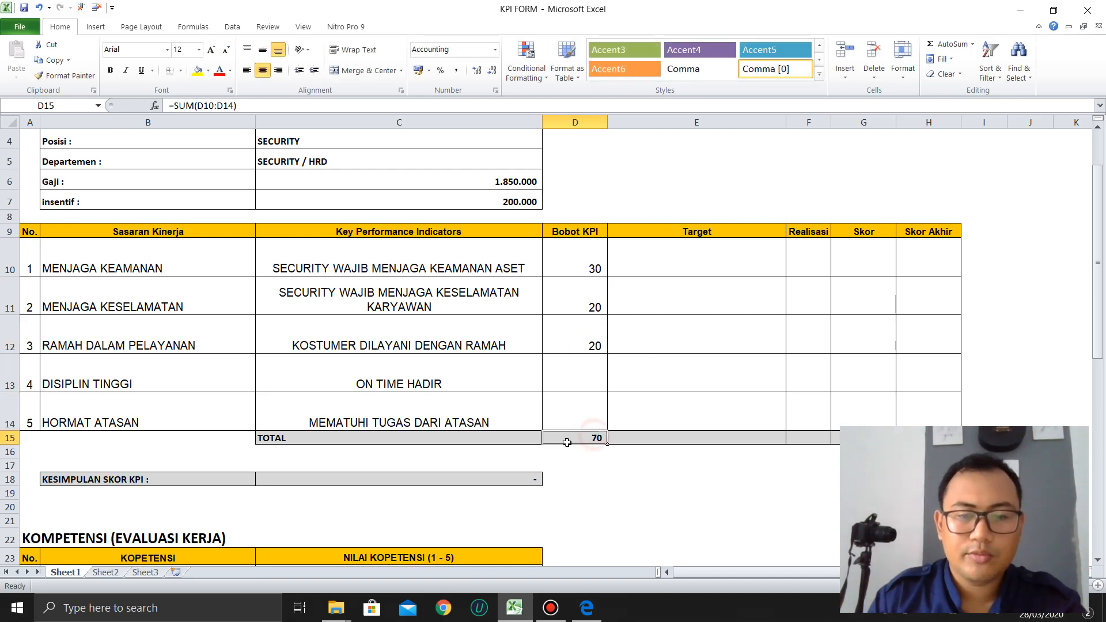
click(583, 375)
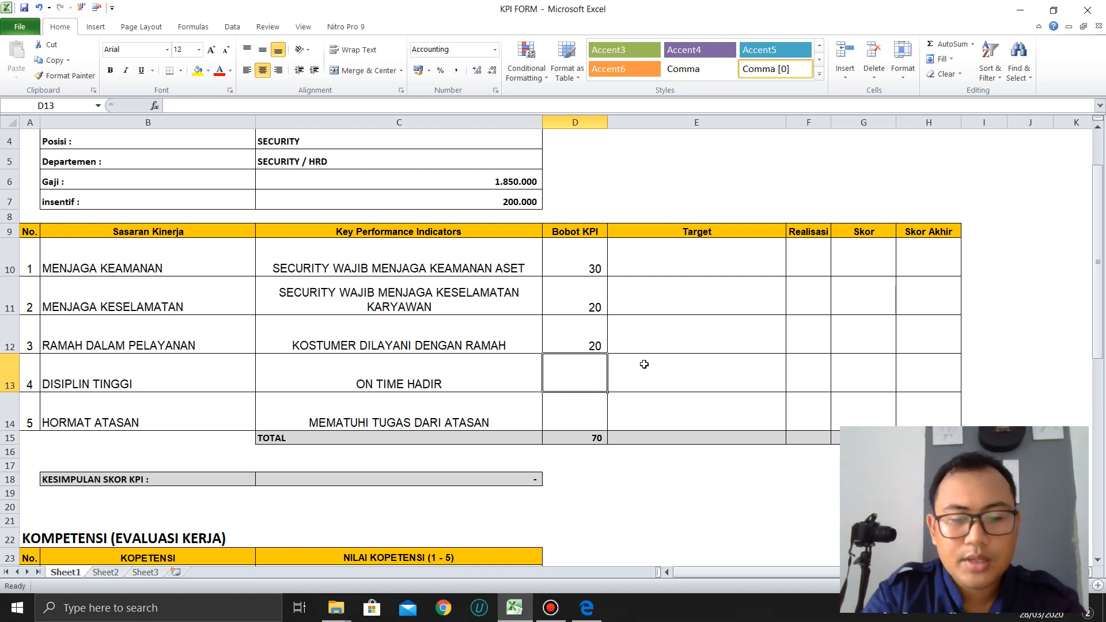
text(20)
key(Return)
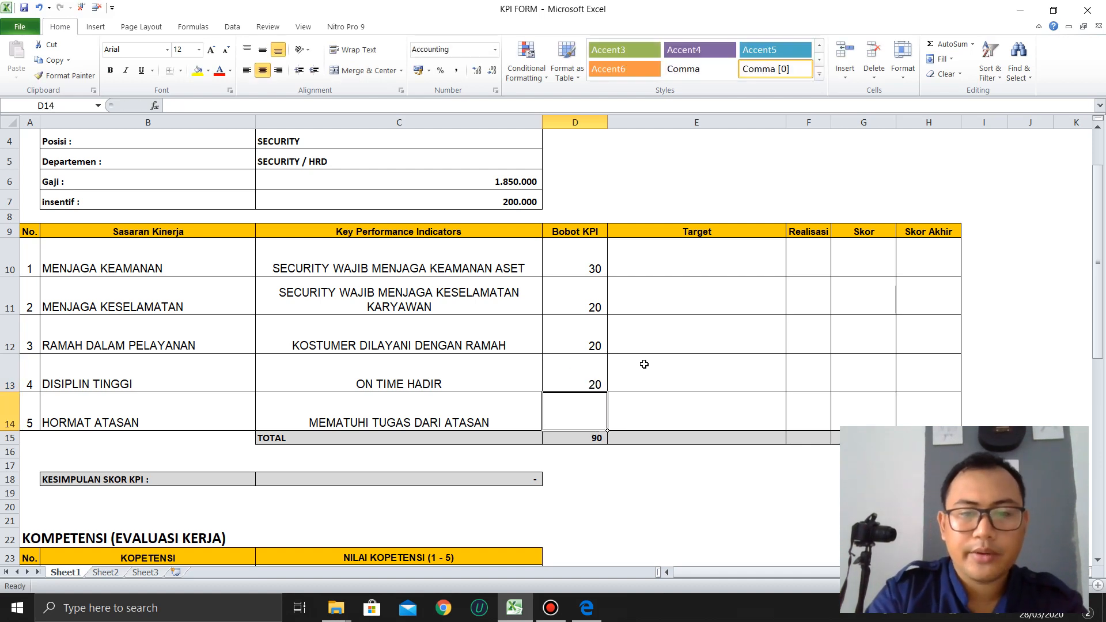
text(10)
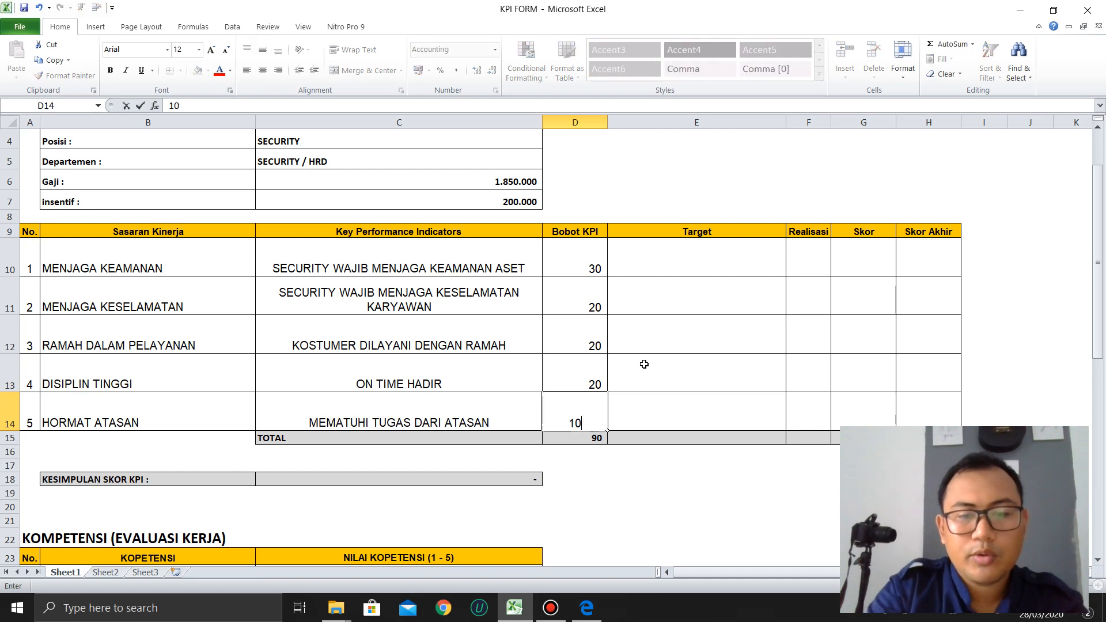
key(Return)
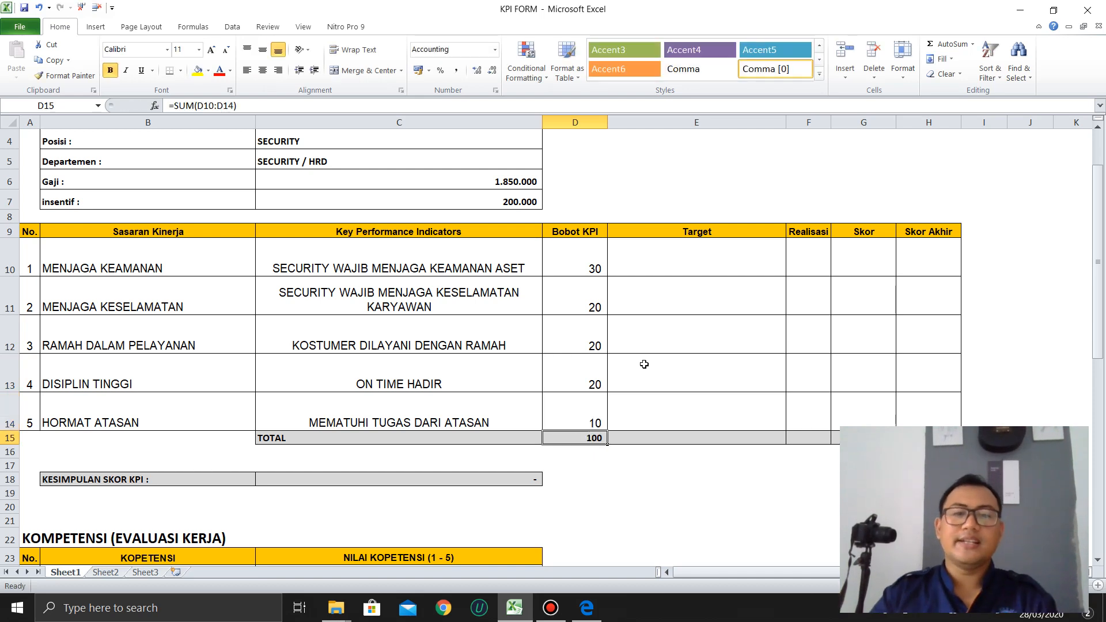
Step: Narrow the Bobot KPI column D slightly to fit its heading
drag(607, 122, 593, 122)
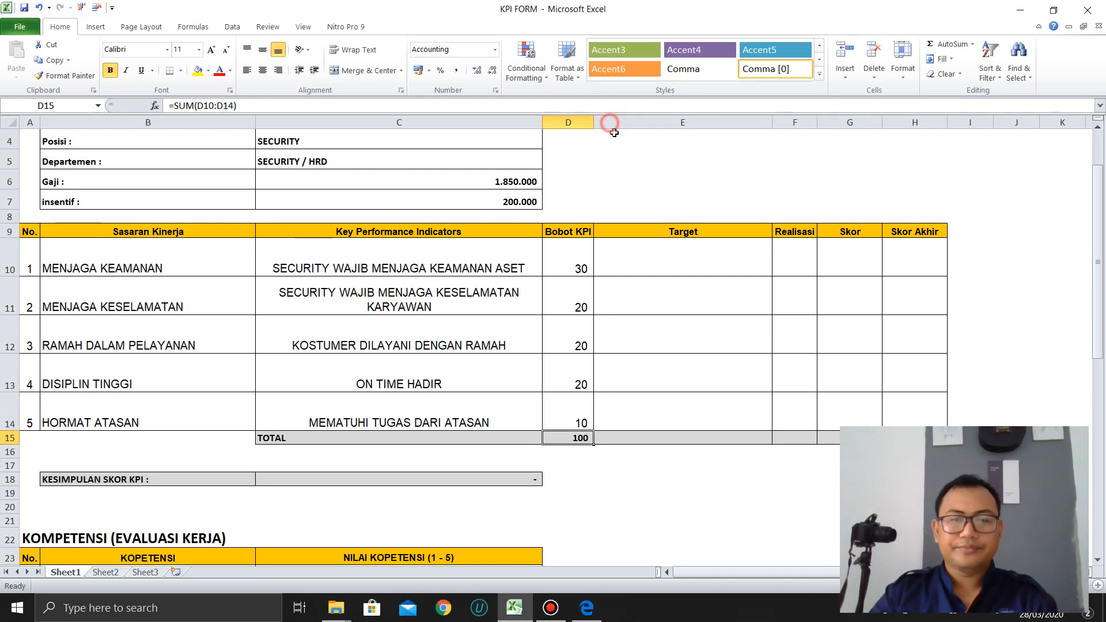
click(581, 381)
drag(576, 265, 234, 271)
click(583, 261)
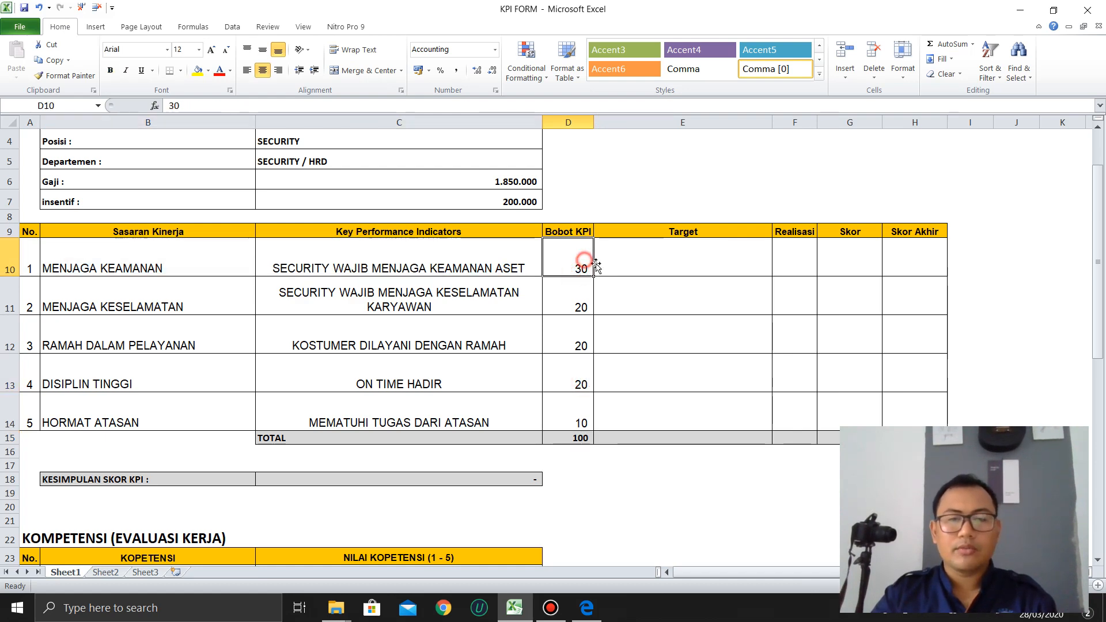
Step: Switch to Edge to read the PENETAPAN TARGET – S.M.A.R.T rules on page 15 of the PDF, and return to the KPI form in Excel
click(687, 271)
key(alt+Tab)
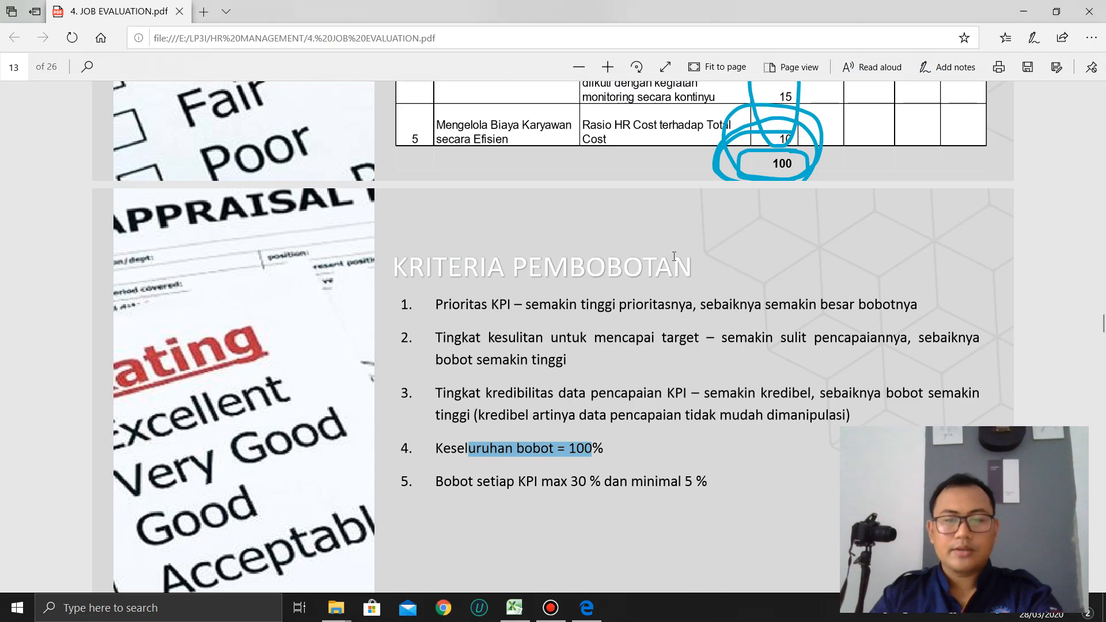
scroll(675, 256, down, 5)
scroll(675, 256, down, 7)
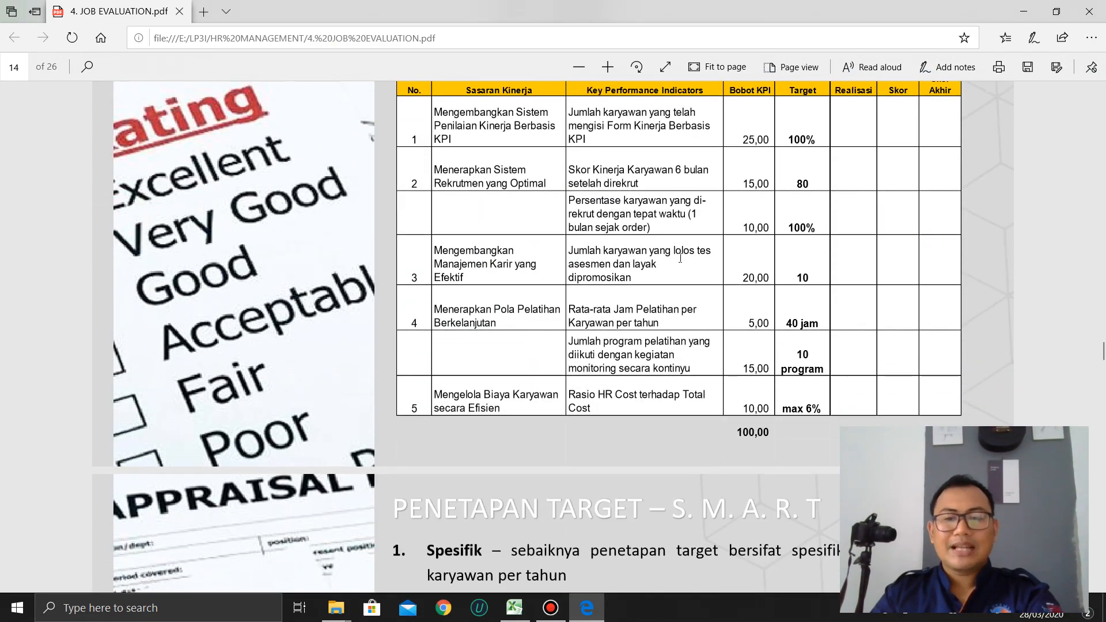
scroll(681, 259, up, 4)
scroll(680, 258, up, 2)
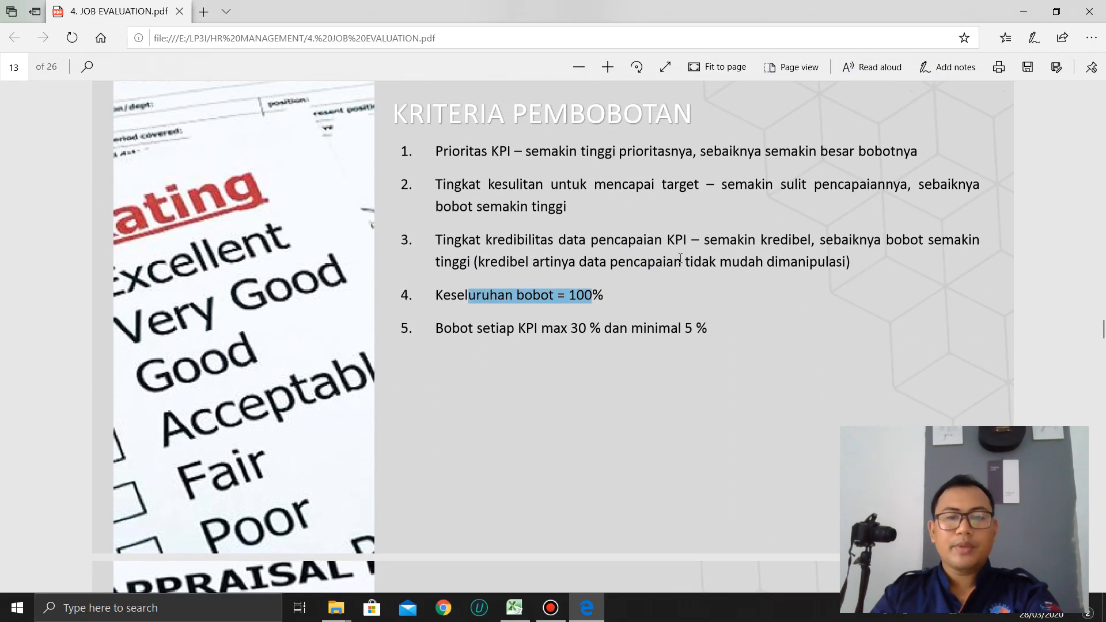
scroll(681, 257, down, 12)
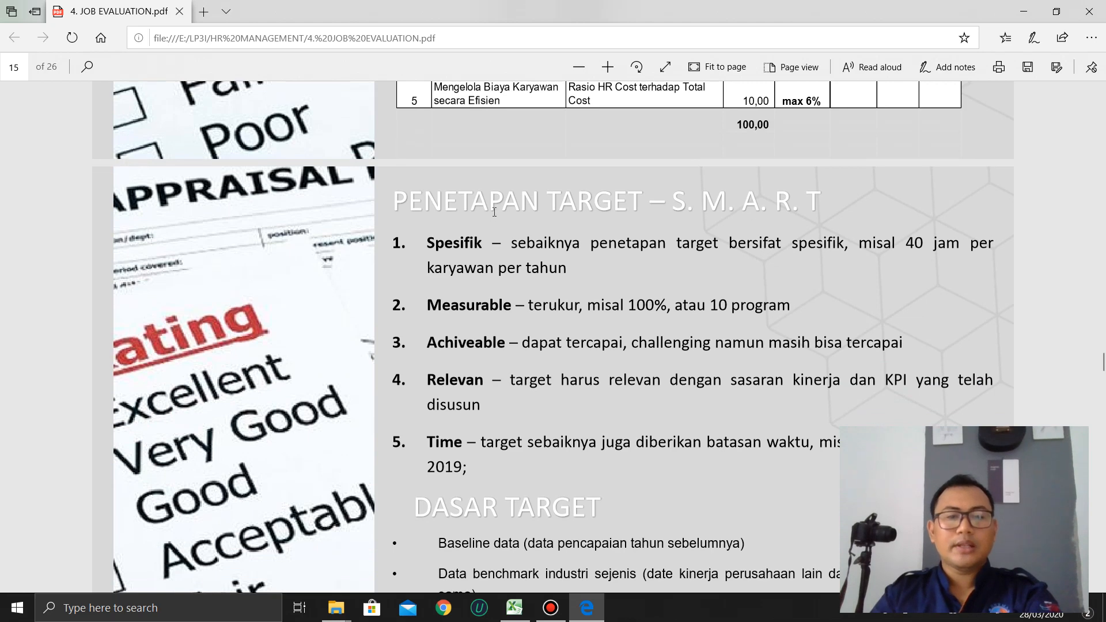
scroll(484, 196, down, 2)
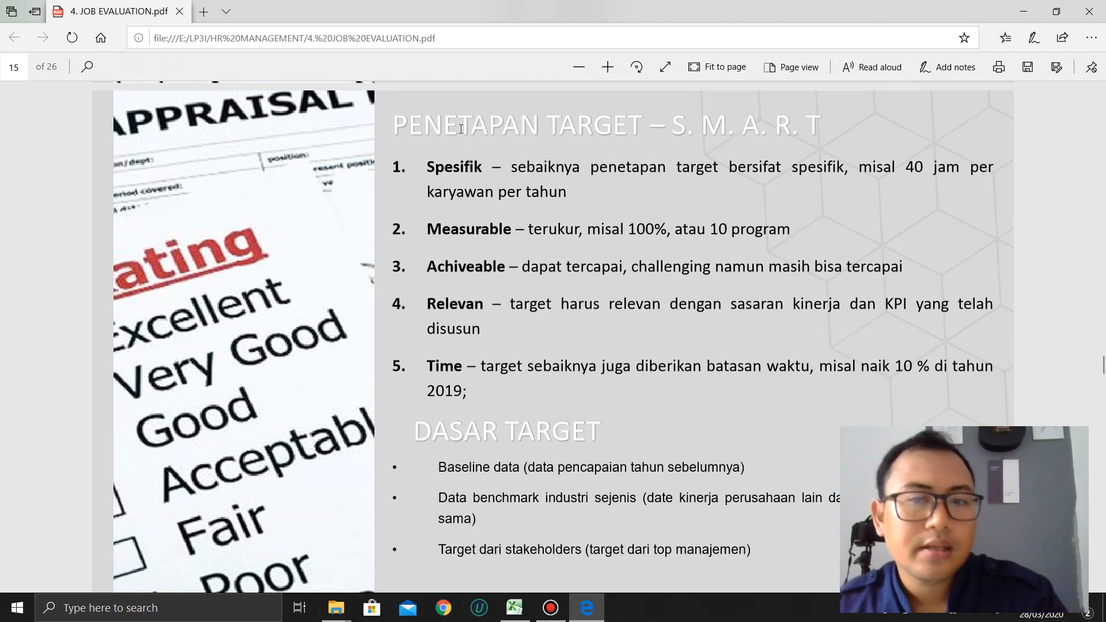
drag(452, 166, 773, 190)
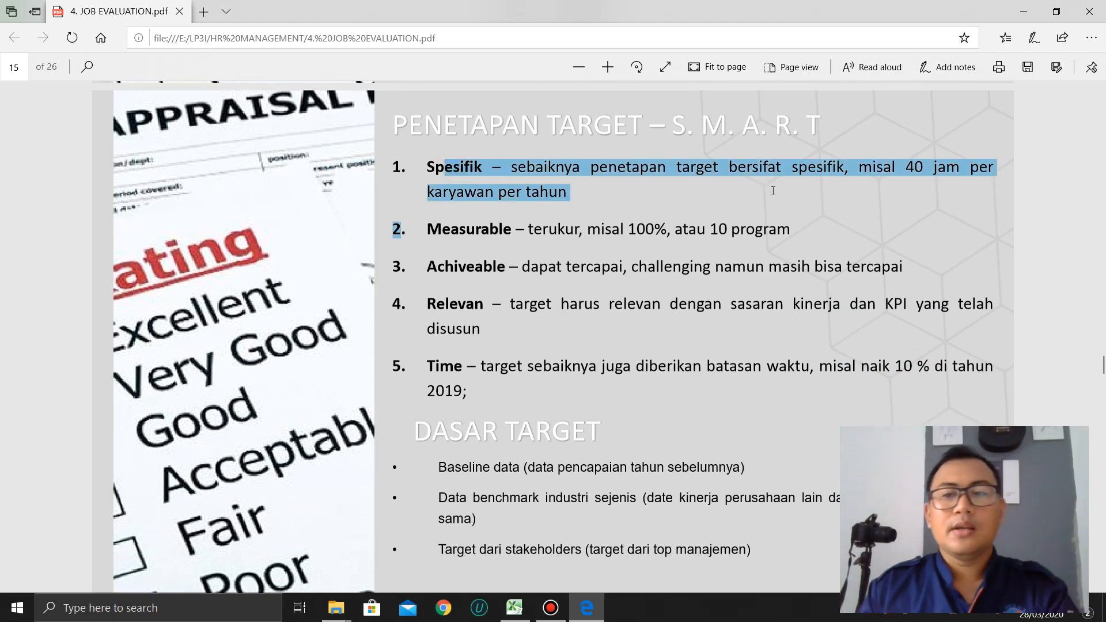
drag(529, 230, 674, 230)
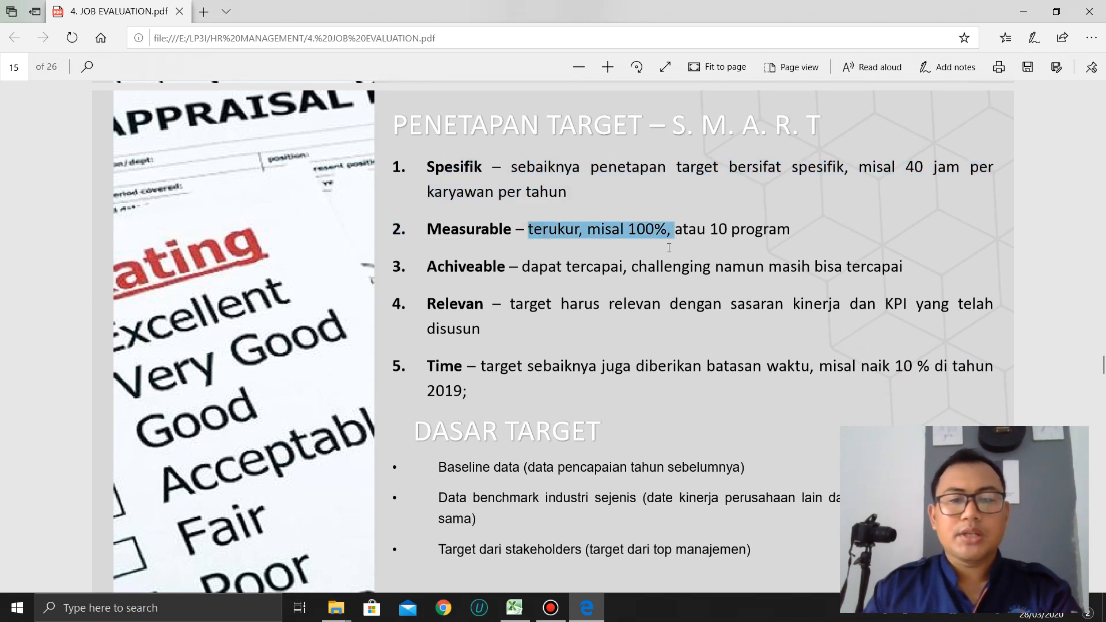
click(503, 275)
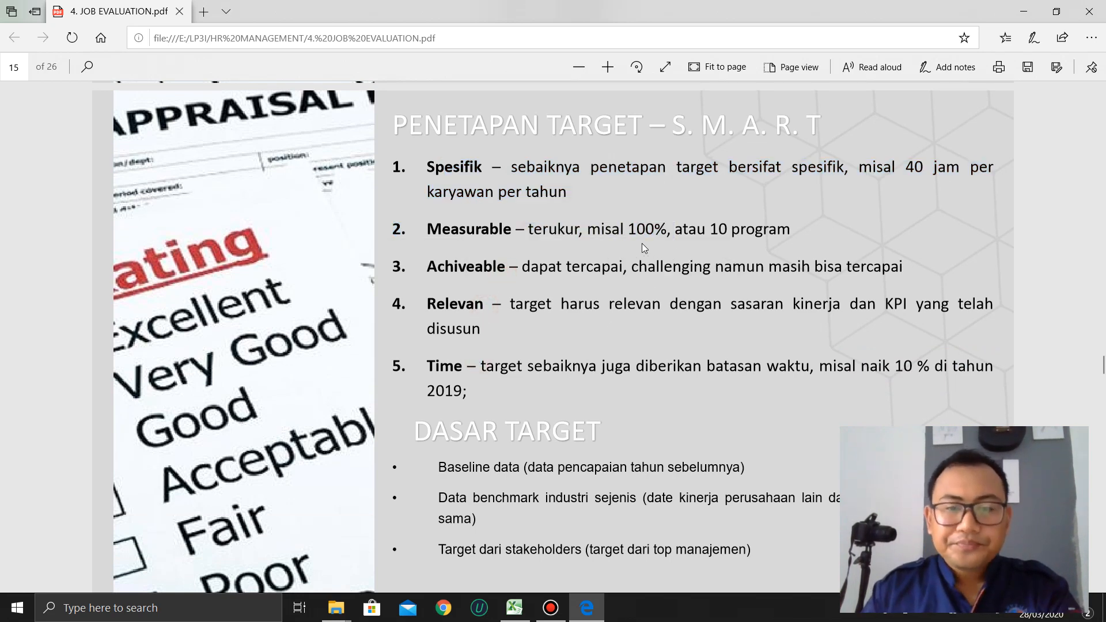
key(alt+Tab)
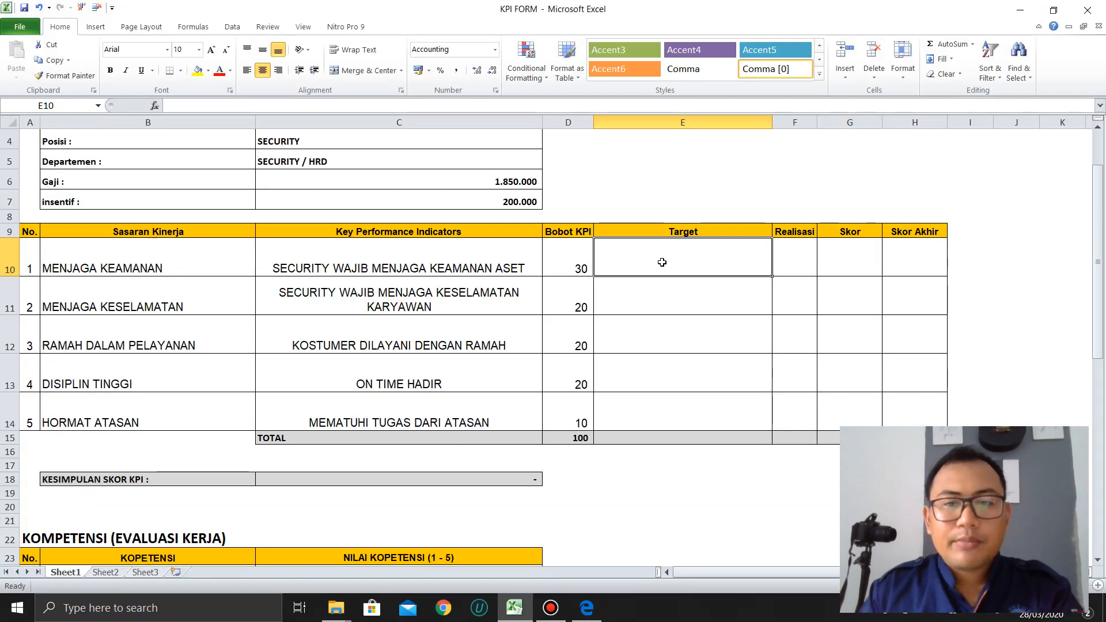
Step: Consult the STEP 4 example table on page 14 of the PDF in Edge, and enter 100% as the first Target in cell E10 in Excel
mouse_move(654, 264)
mouse_down()
mouse_move(632, 439)
mouse_move(639, 252)
mouse_move(639, 410)
mouse_move(663, 269)
mouse_up()
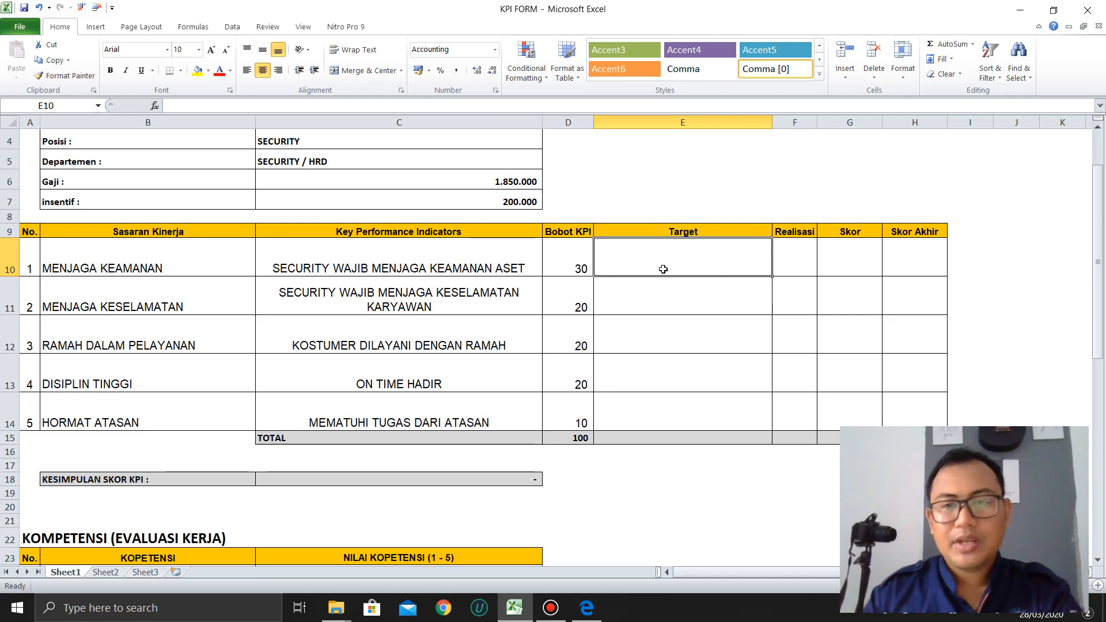
key(alt+Tab)
scroll(669, 267, up, 8)
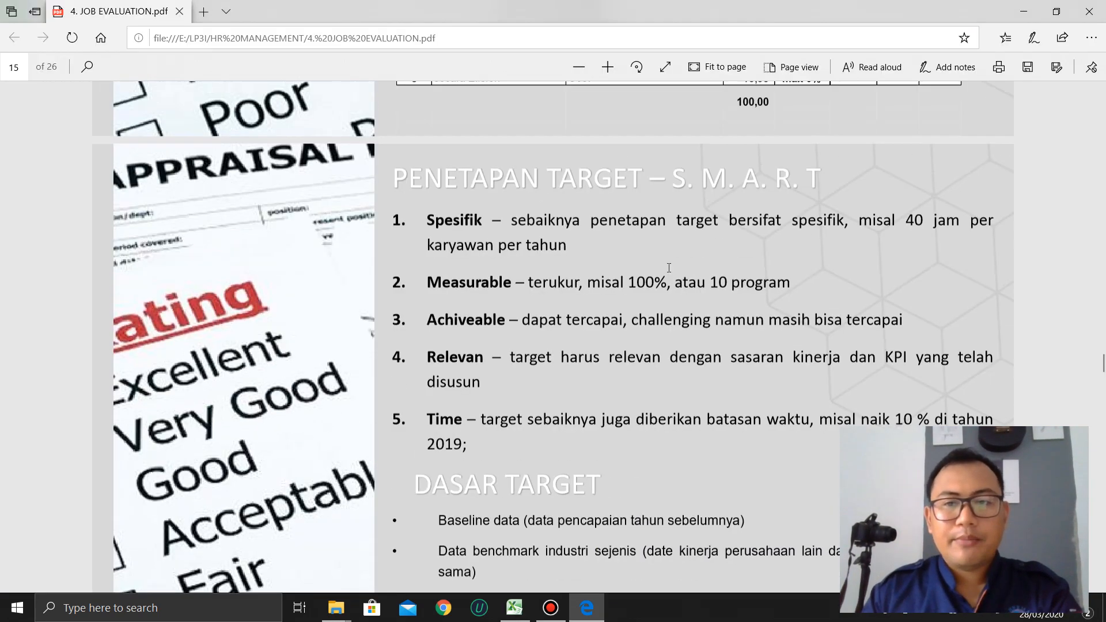
key(alt+Tab)
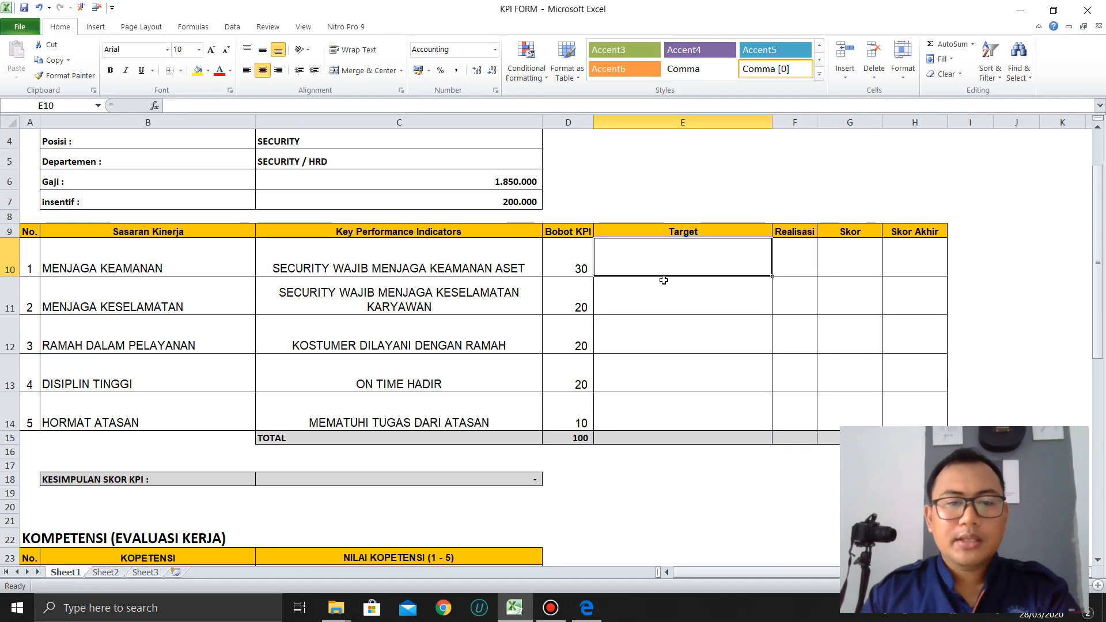
key(alt+Tab)
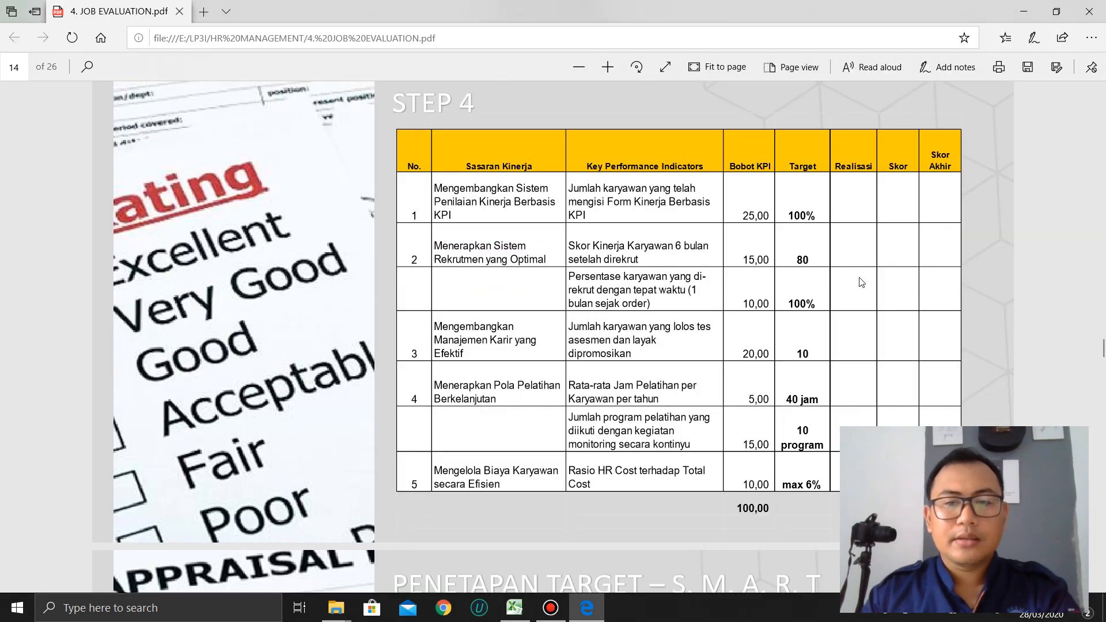
key(alt+Tab)
text(100)
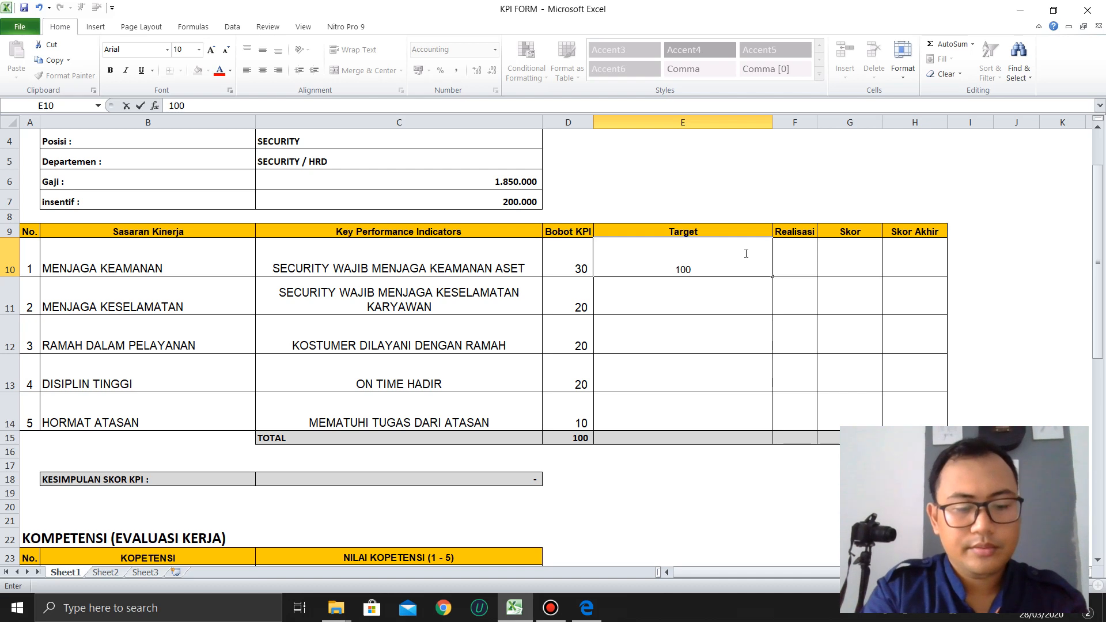
key(Return)
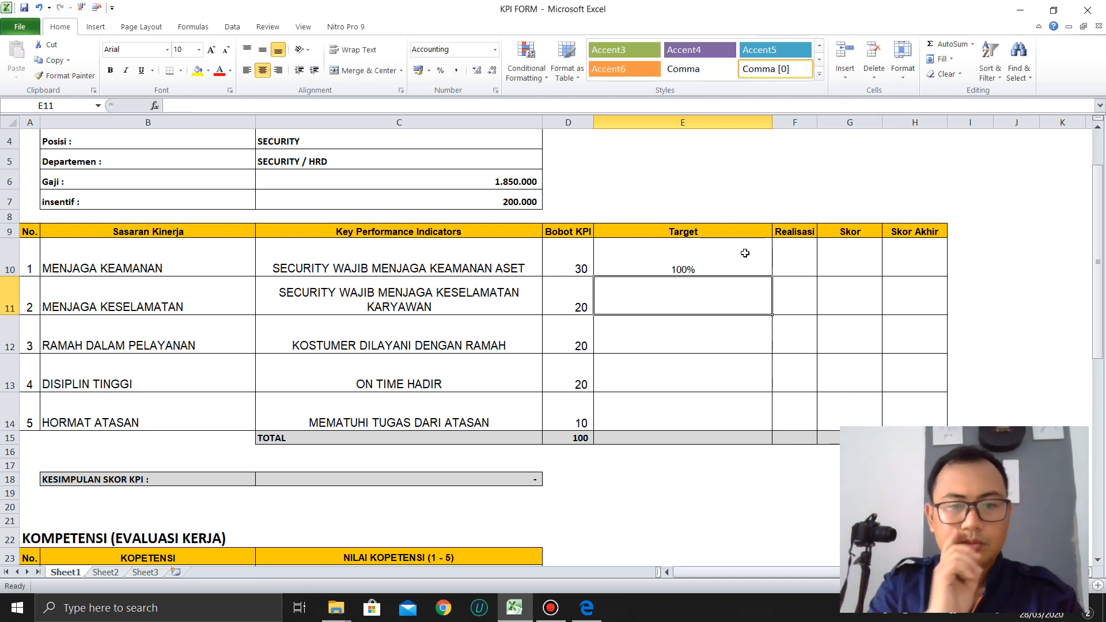
Step: Reduce the height of row 10, keeping some space above the MENJAGA KEAMANAN text
click(661, 270)
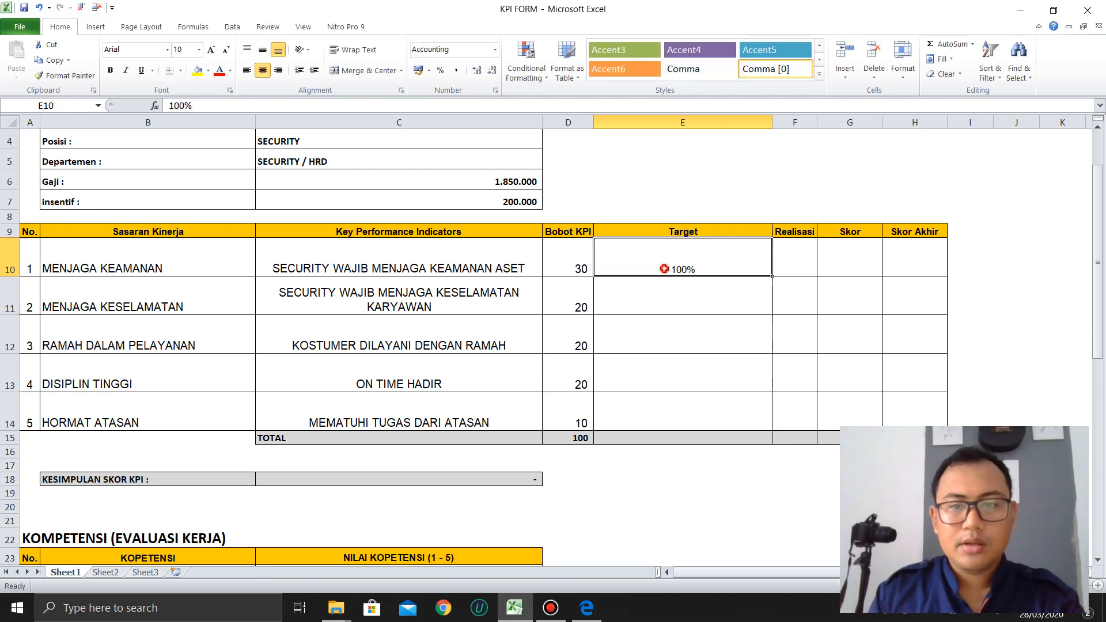
drag(8, 276, 9, 252)
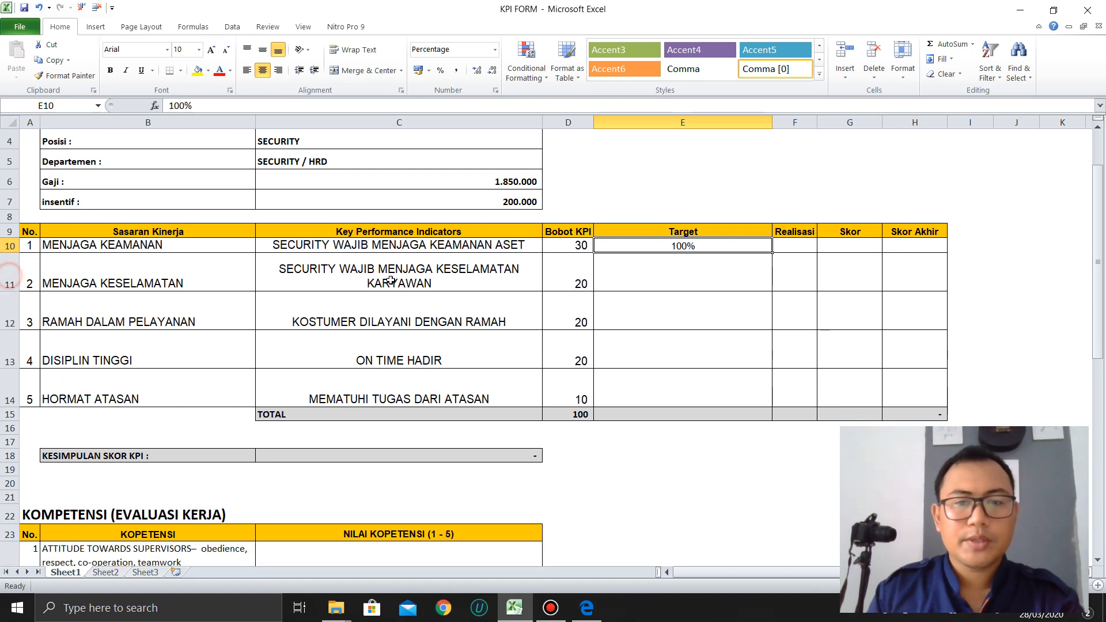
click(159, 246)
drag(10, 252, 10, 264)
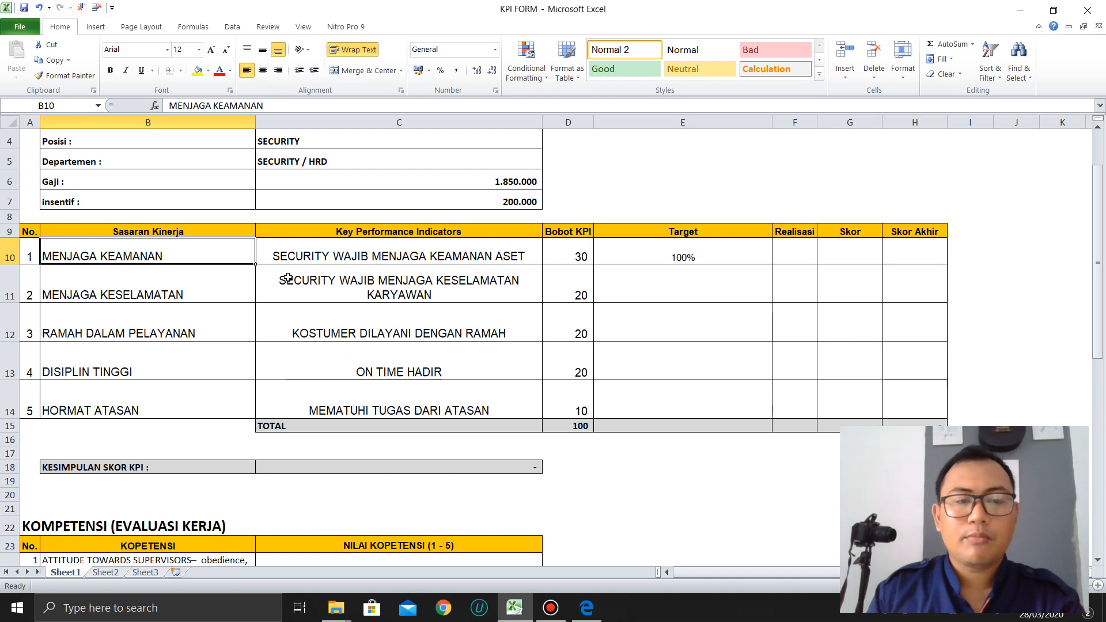
Step: Enter 100% as the Target for MENJAGA KESELAMATAN in cell E11
click(655, 260)
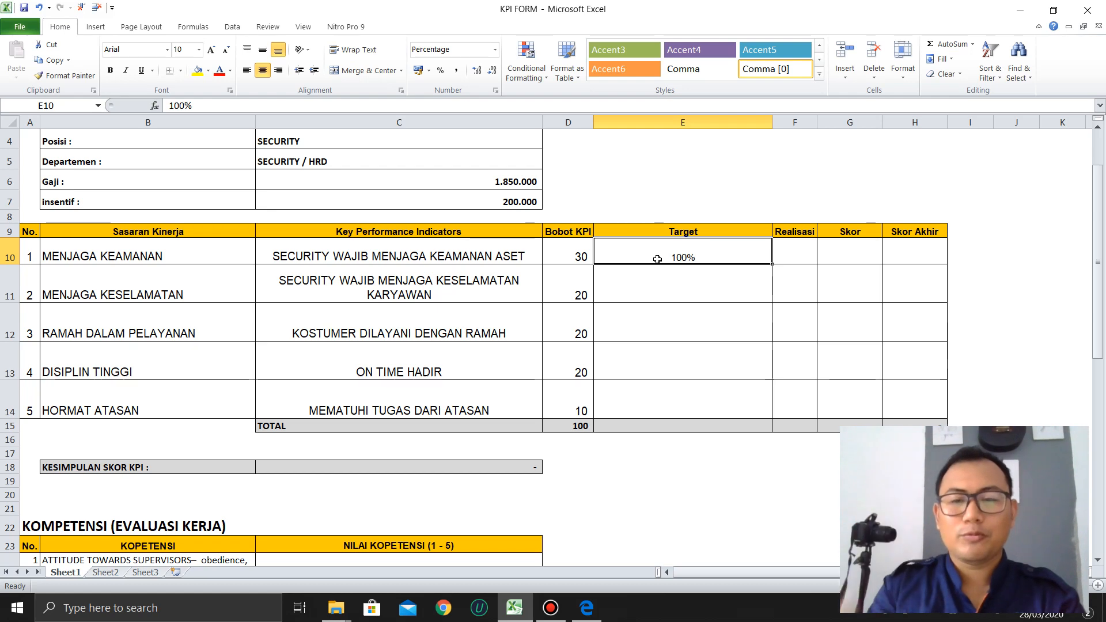
click(673, 278)
text(100)
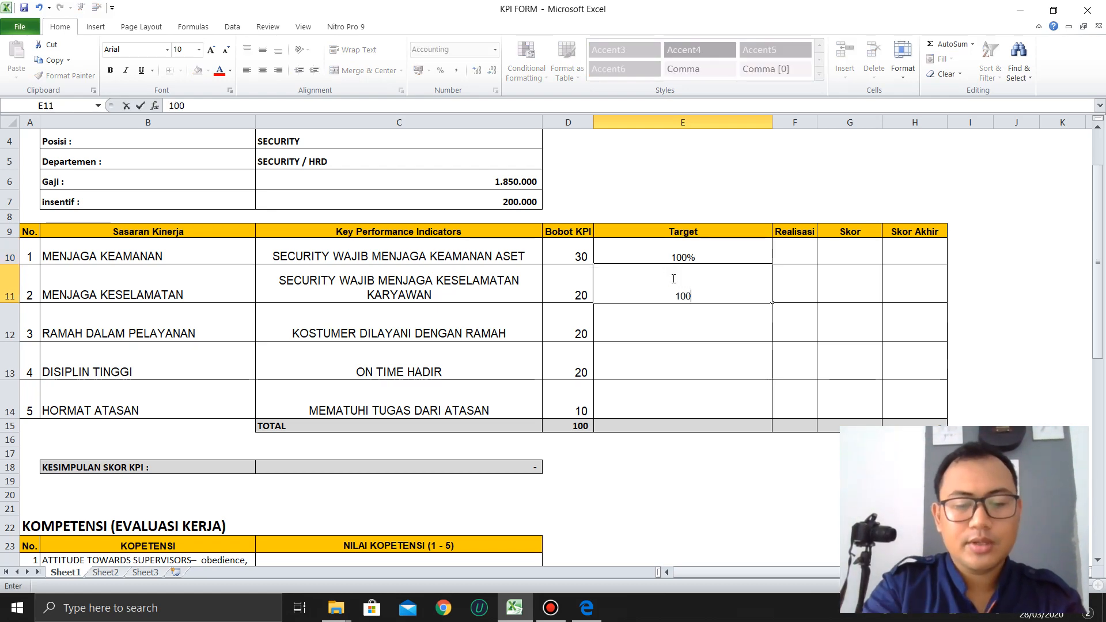
key(Return)
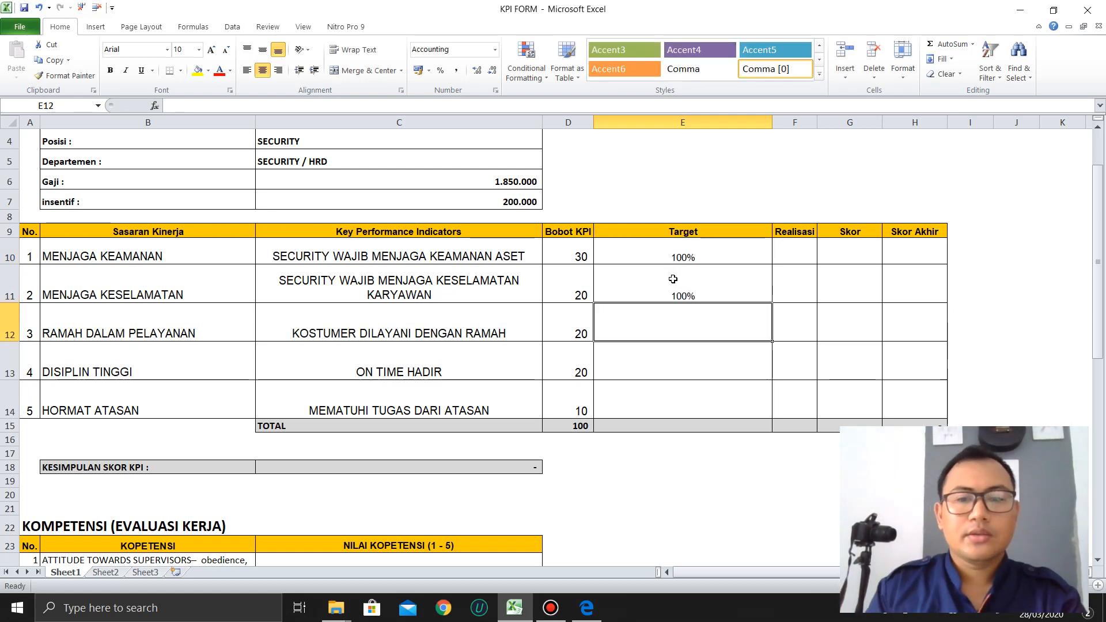
Step: Check the example targets in the PDF in Edge, and enter "tidak ada komplaint 100%" as the third Target in cell E12 in Excel
key(alt+Tab)
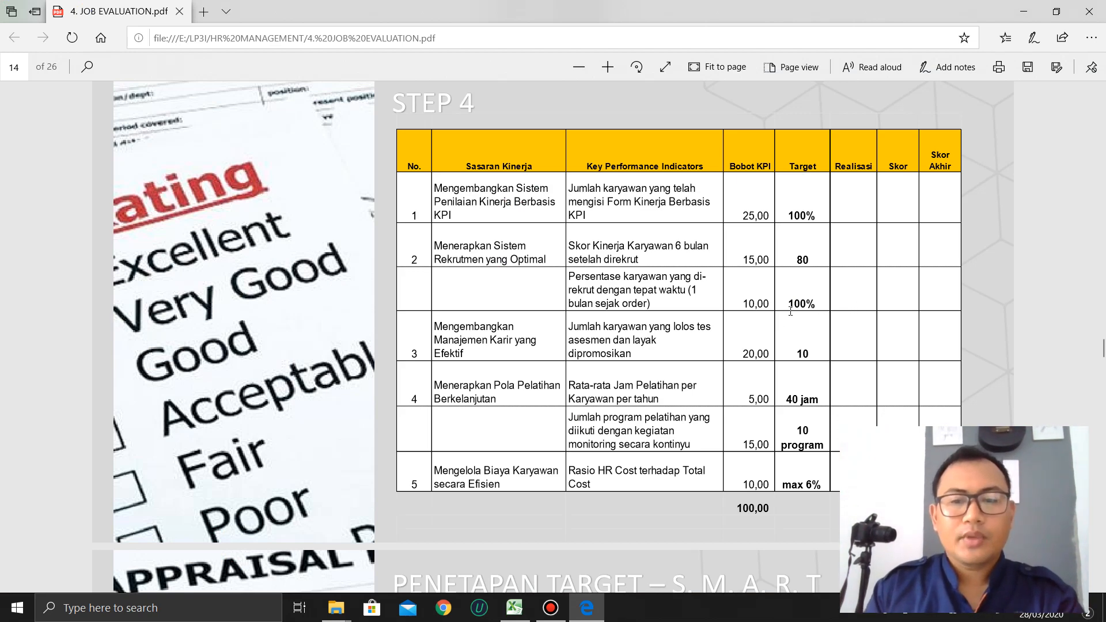
key(alt+Tab)
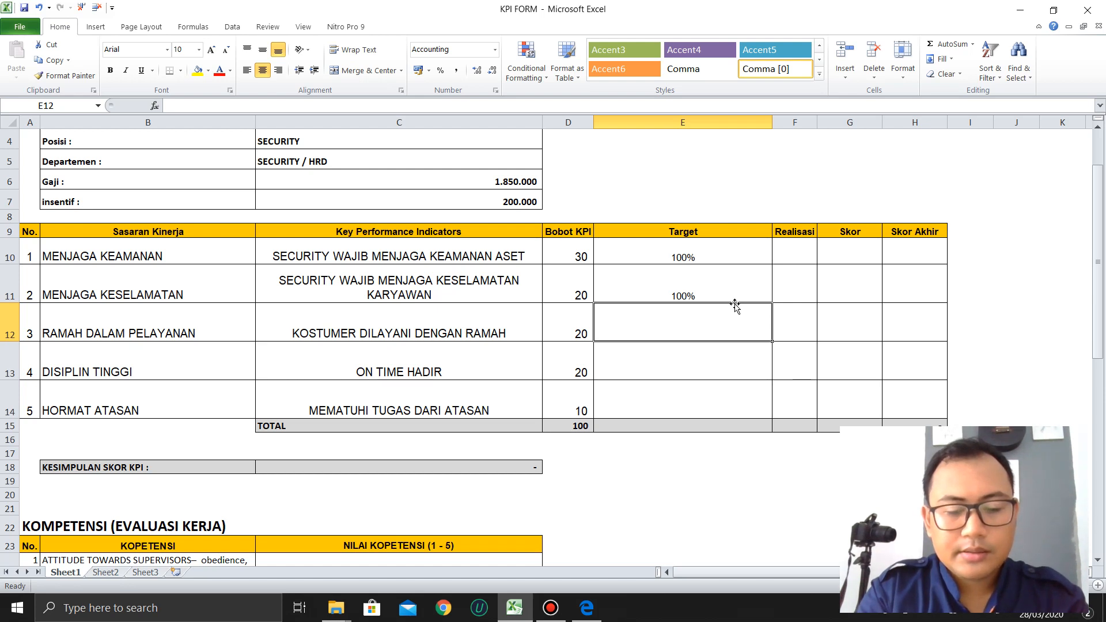
text(tid)
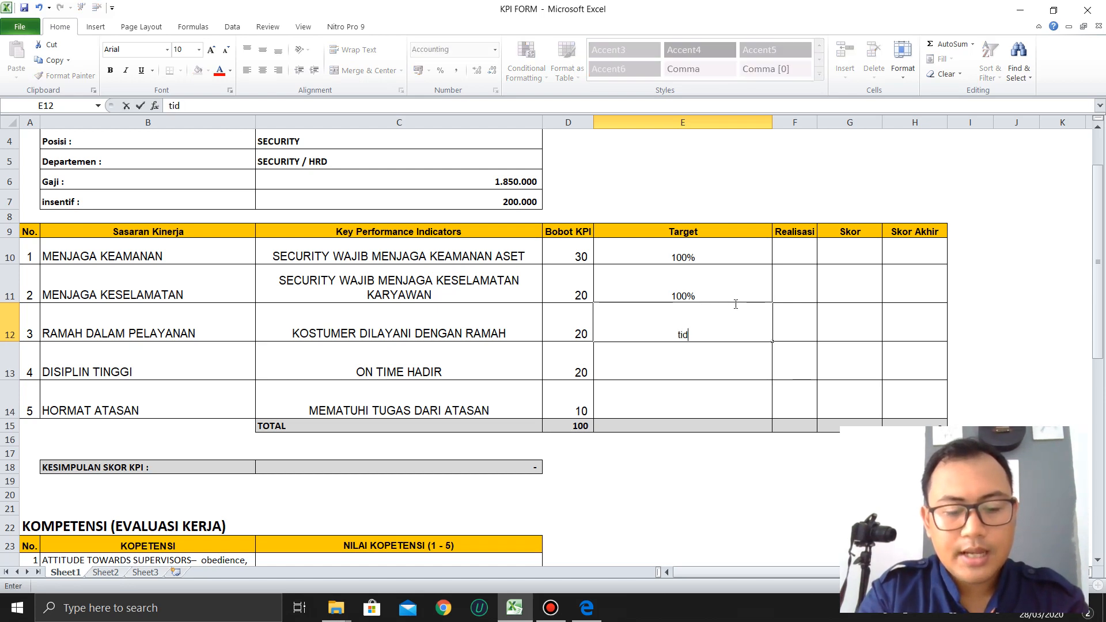
text(ak ada komplaint)
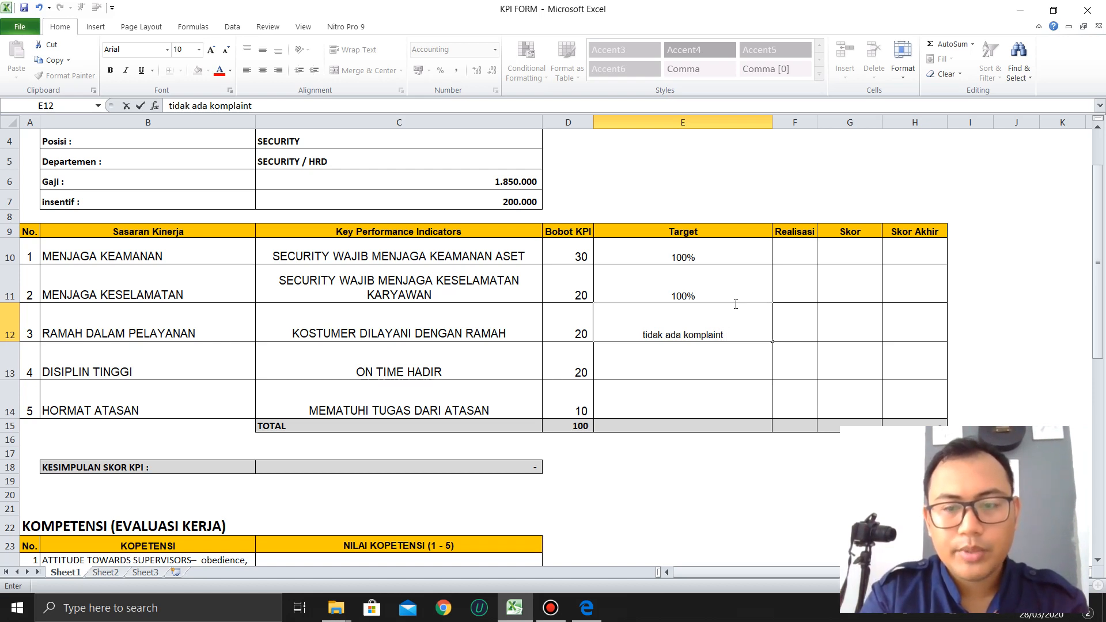
text(100)
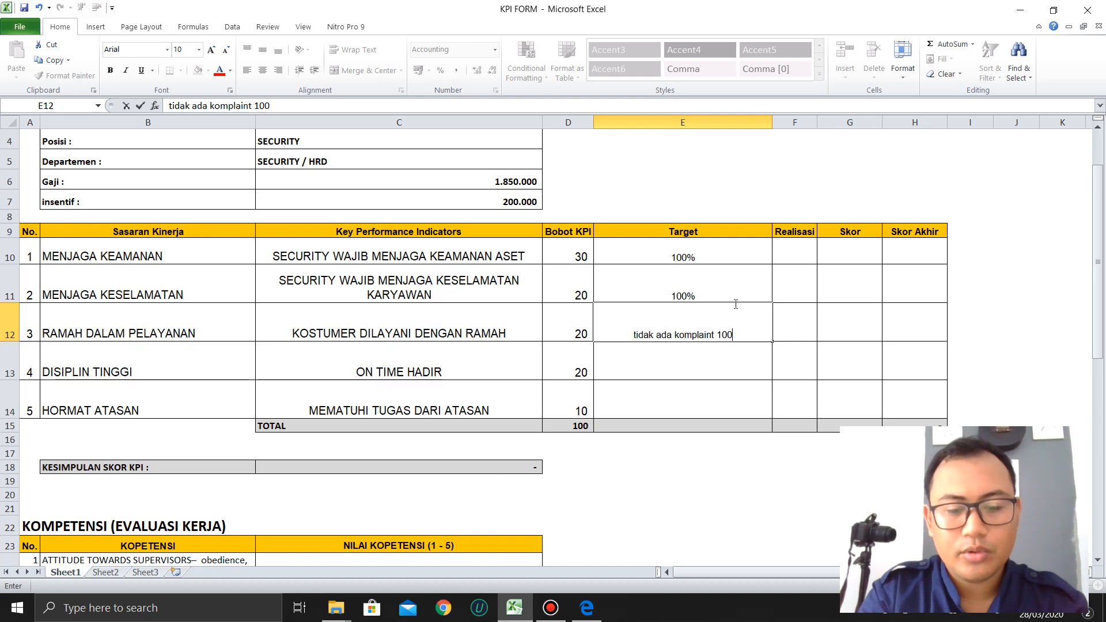
text(%)
key(Return)
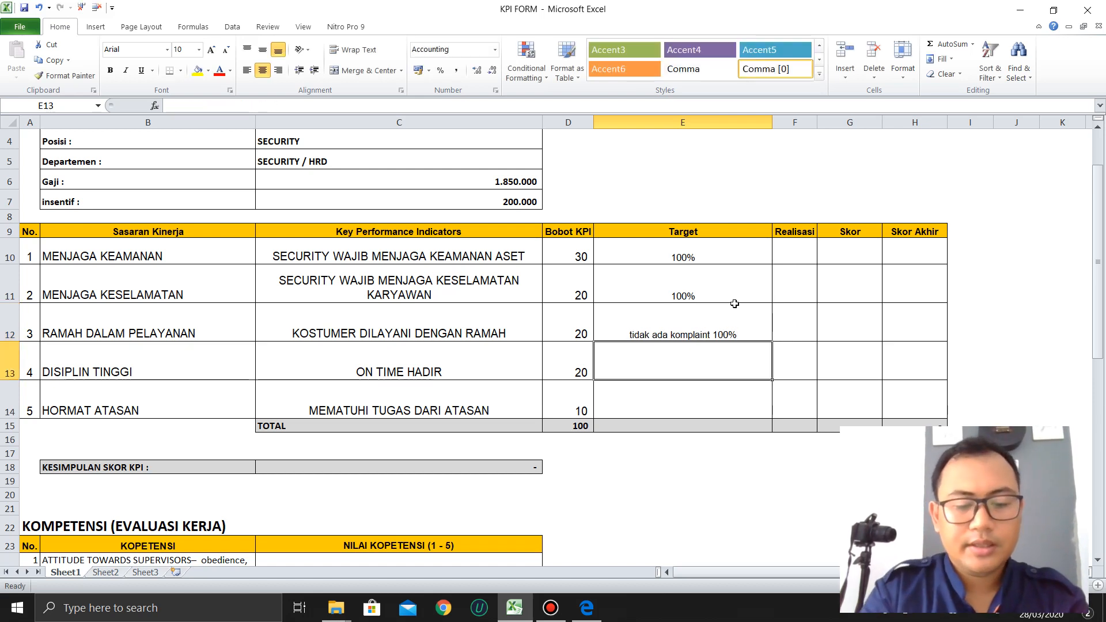
Step: Enter "kehadiran absensi max 80%" as the Target for DISIPLIN TINGGI in cell E13
text(ti)
key(BackSpace)
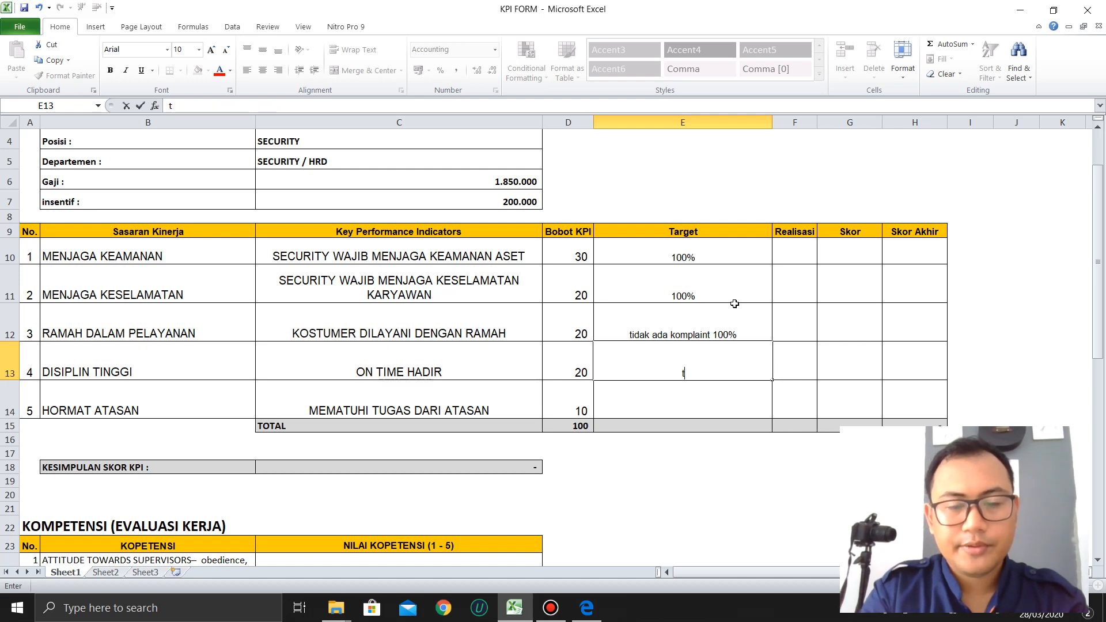
text(kehar)
key(BackSpace)
text(diran )
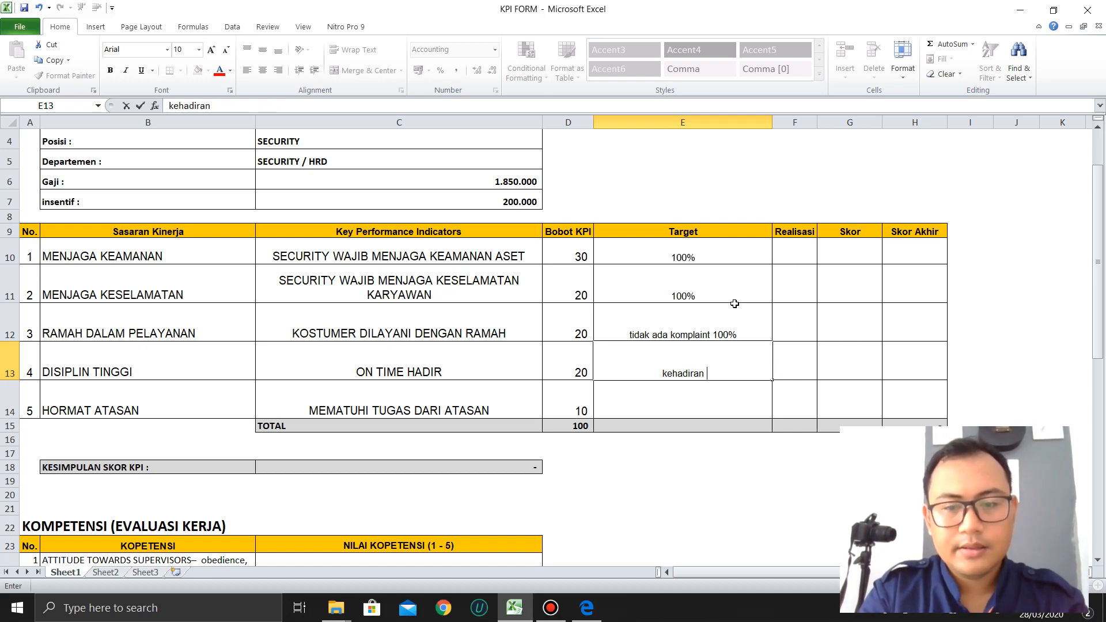
text(absensi max 80%)
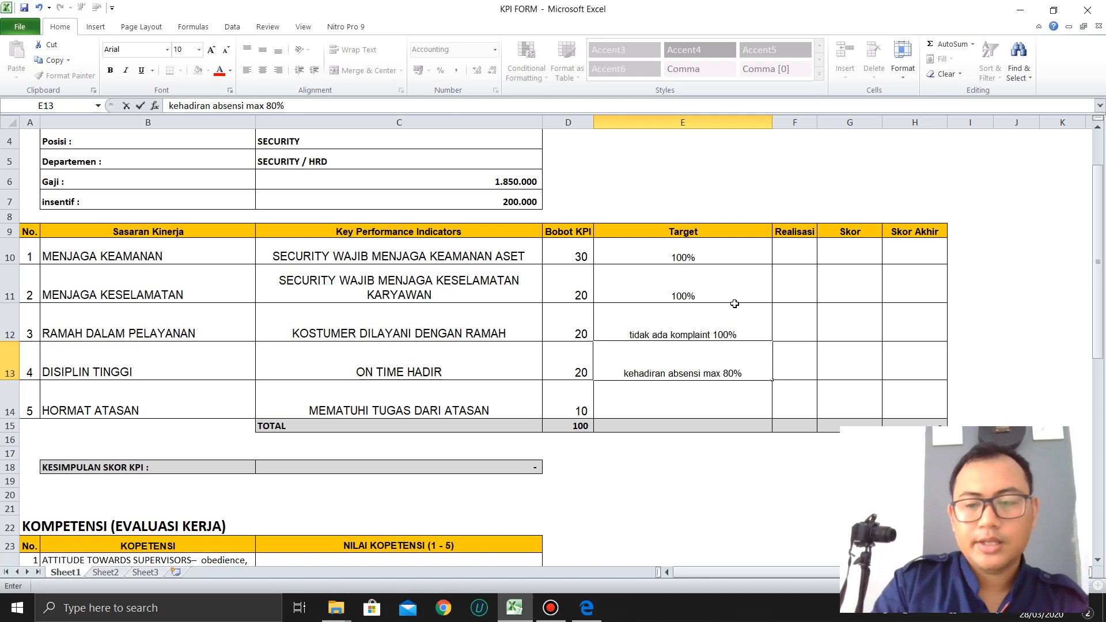
key(Return)
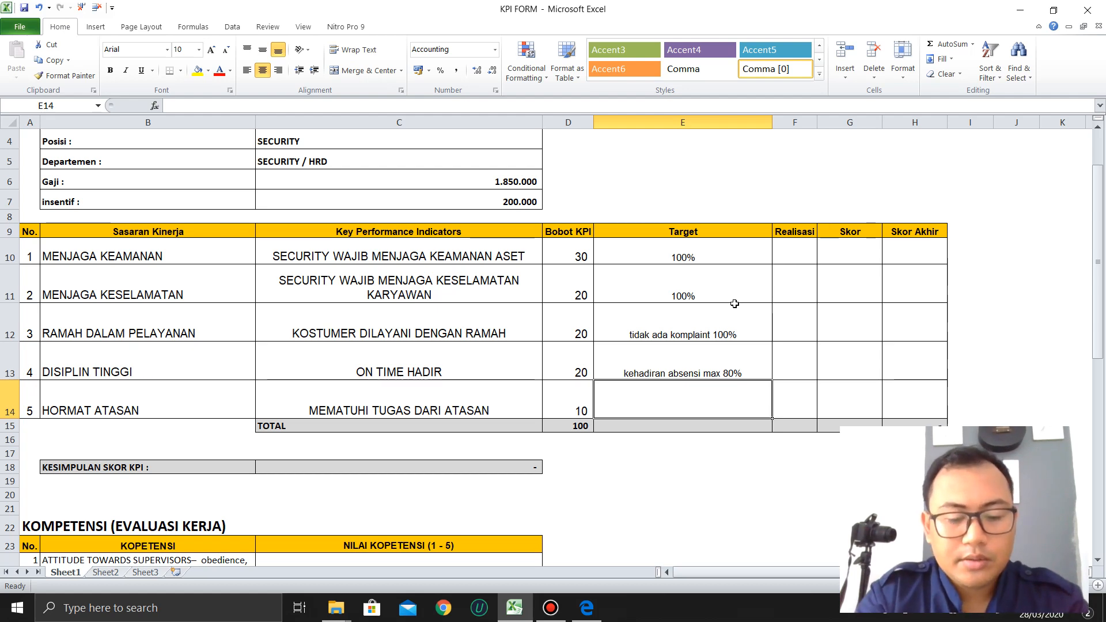
Step: Check the STEP 4 example targets in the PDF in Edge, and enter "10 tugas" as the HORMAT ATASAN Target in cell E14 in Excel
key(alt+Tab)
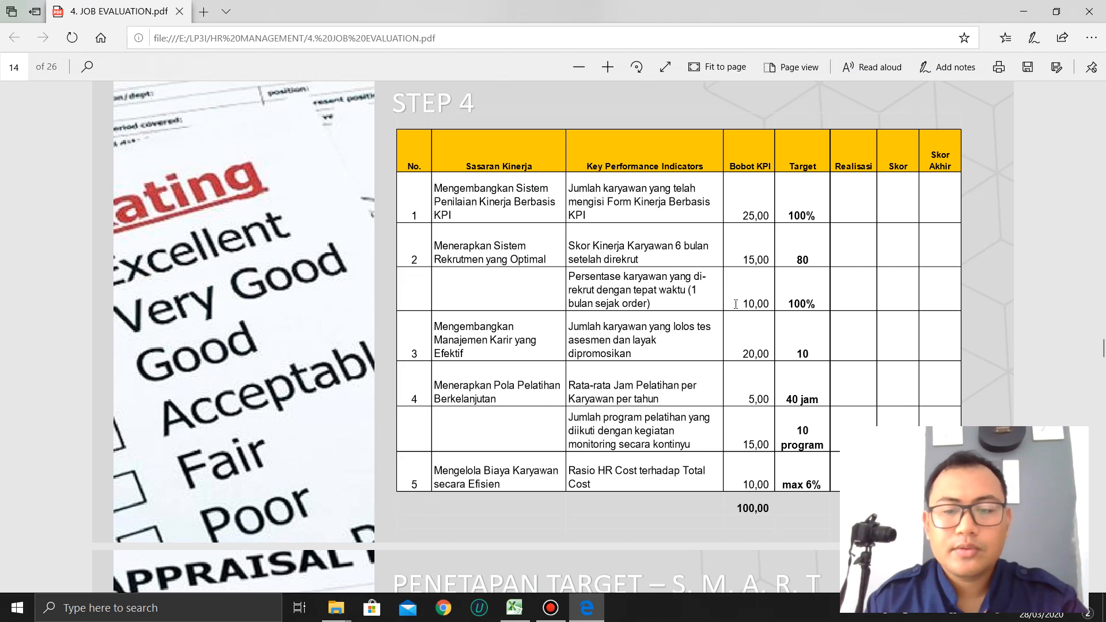
key(alt+Tab)
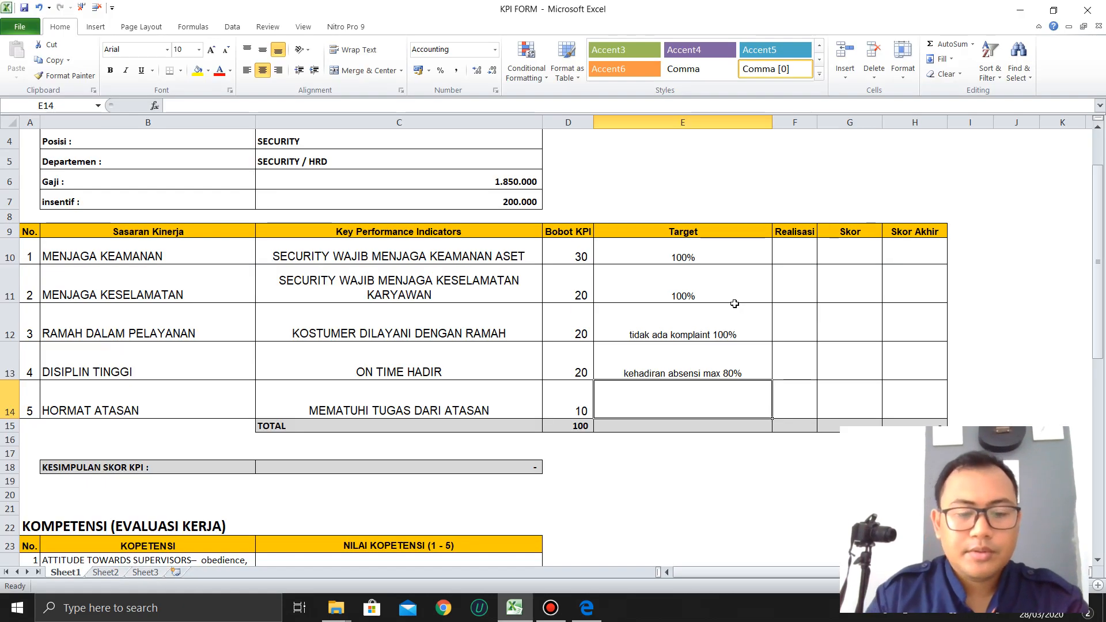
text(10 )
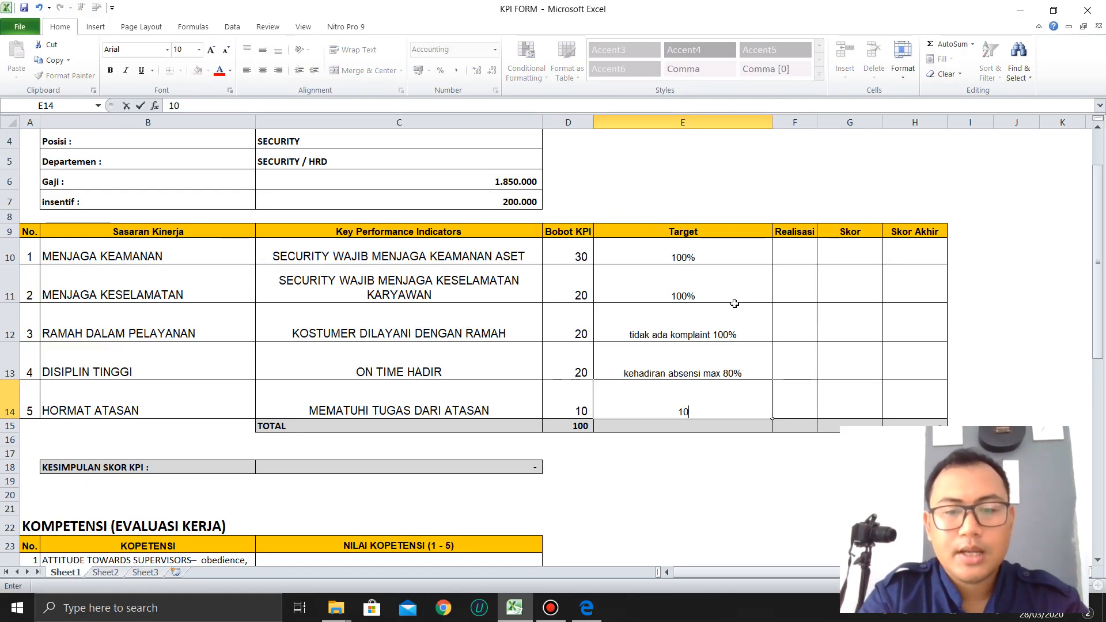
text(tugas)
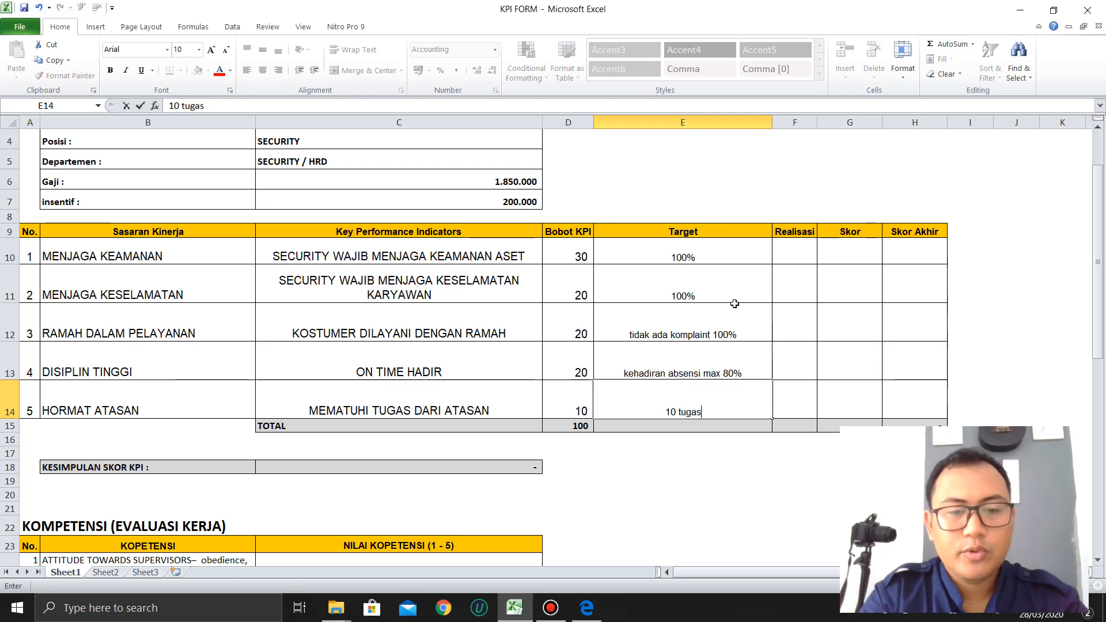
key(alt+Tab)
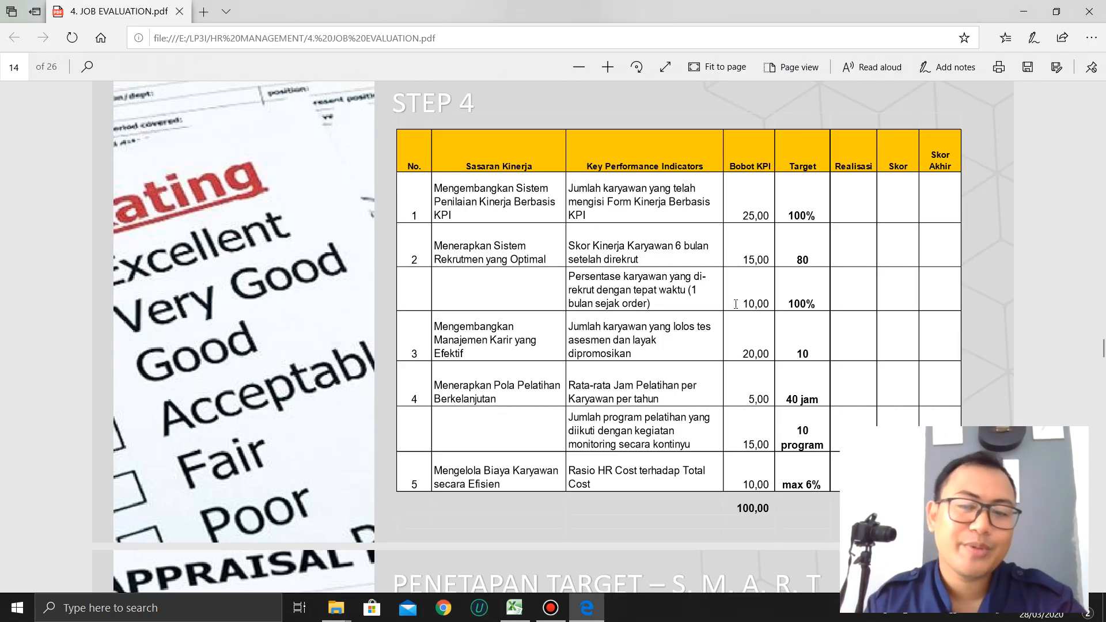
key(alt+Tab)
key(alt+Tab)
key(alt+Tab)
Step: Review the five Target entries in cells E10 to E14
drag(708, 246, 706, 397)
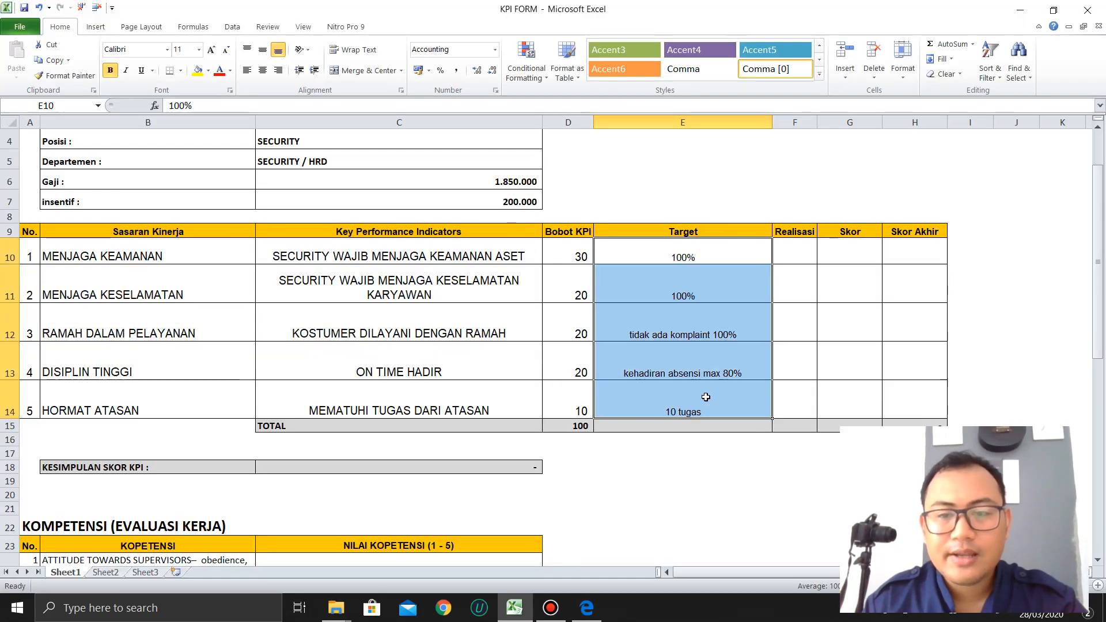
drag(698, 258, 702, 407)
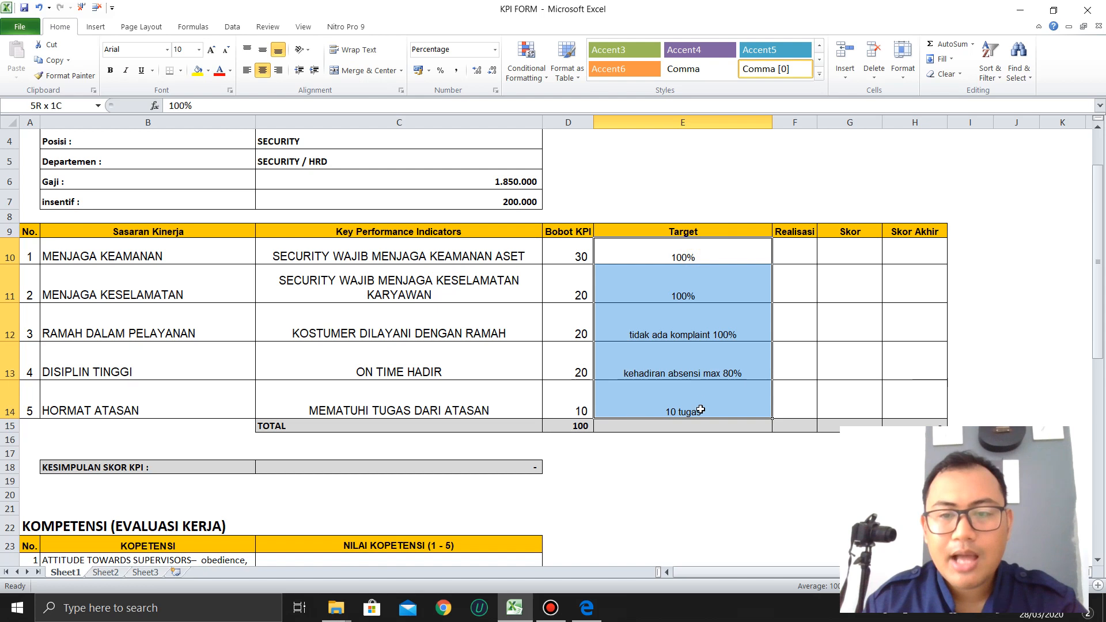
click(689, 253)
click(695, 287)
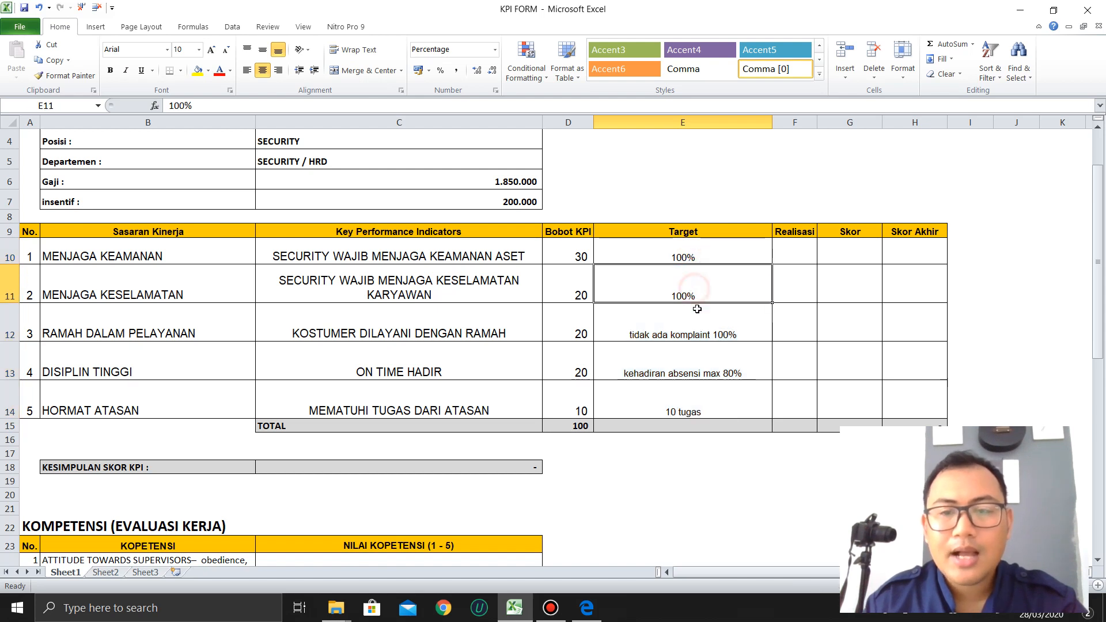
click(698, 317)
click(690, 254)
click(691, 285)
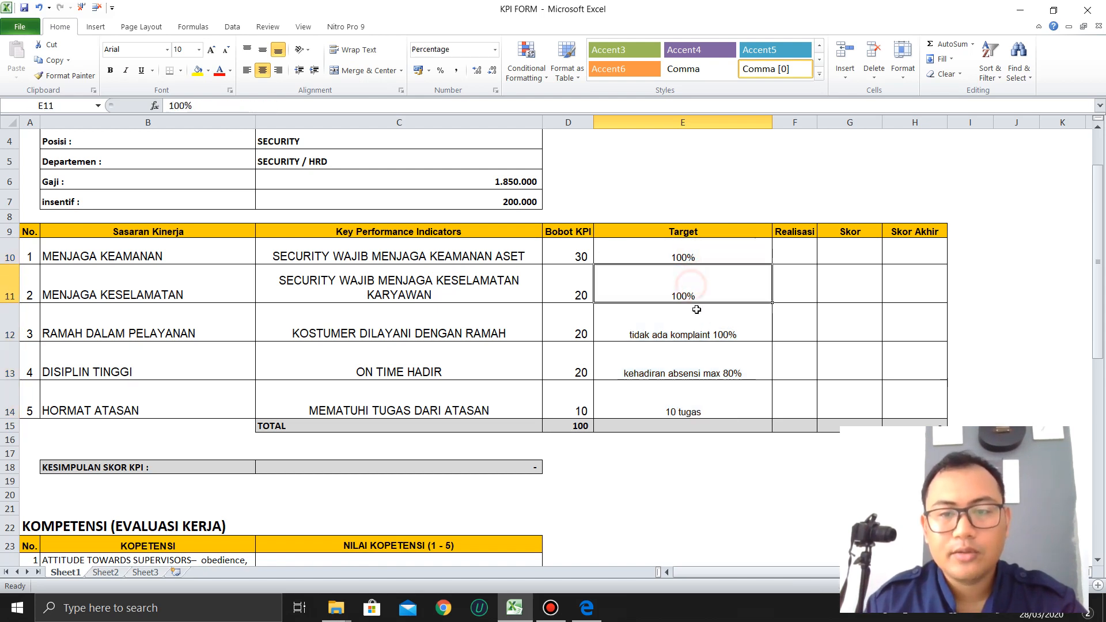
Step: Fit the width of the Target column to its contents
double_click(773, 123)
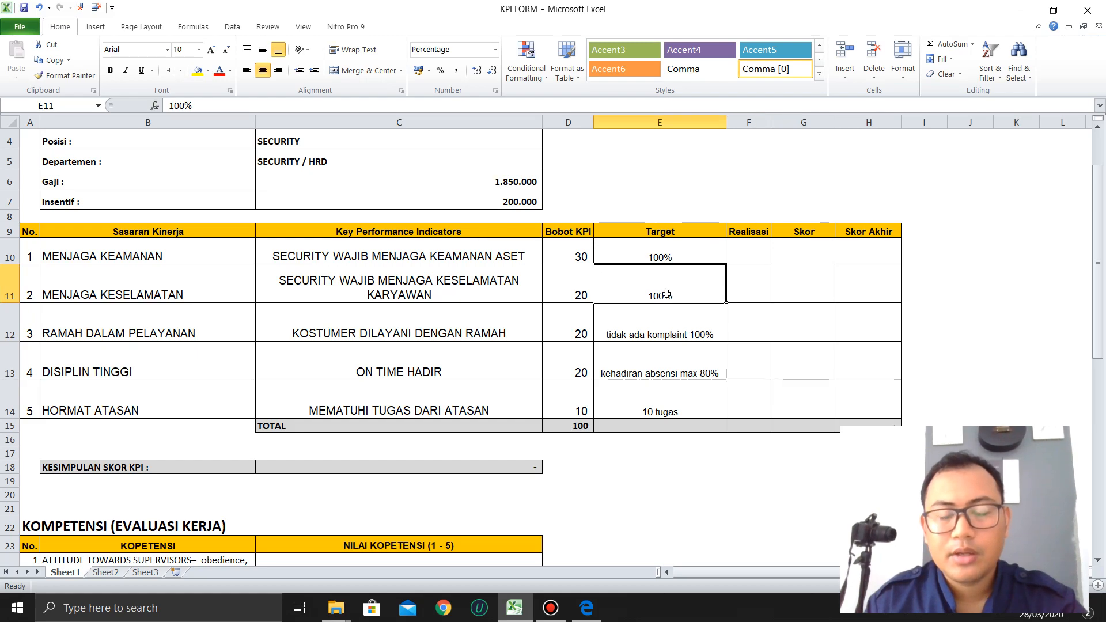
click(671, 337)
click(684, 370)
Step: Examine the target-setting notes and the STEP 5 table's Realisasi examples on page 16 of the PDF in Edge, and return to Excel
click(767, 256)
key(alt+Tab)
scroll(844, 293, down, 1)
scroll(841, 293, down, 10)
scroll(841, 283, up, 2)
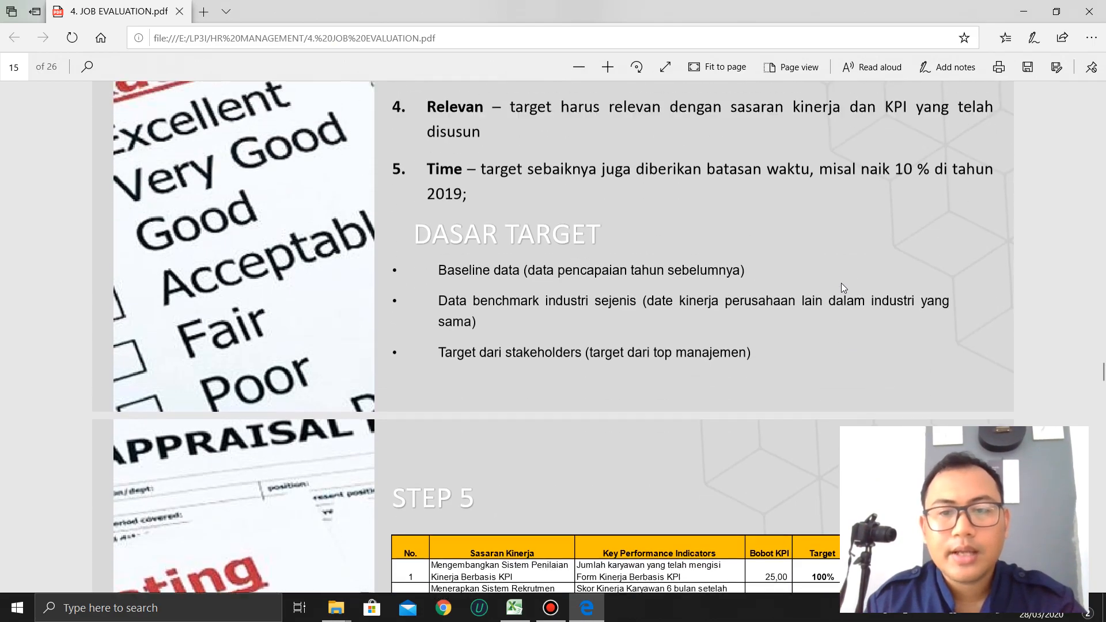
scroll(841, 283, down, 6)
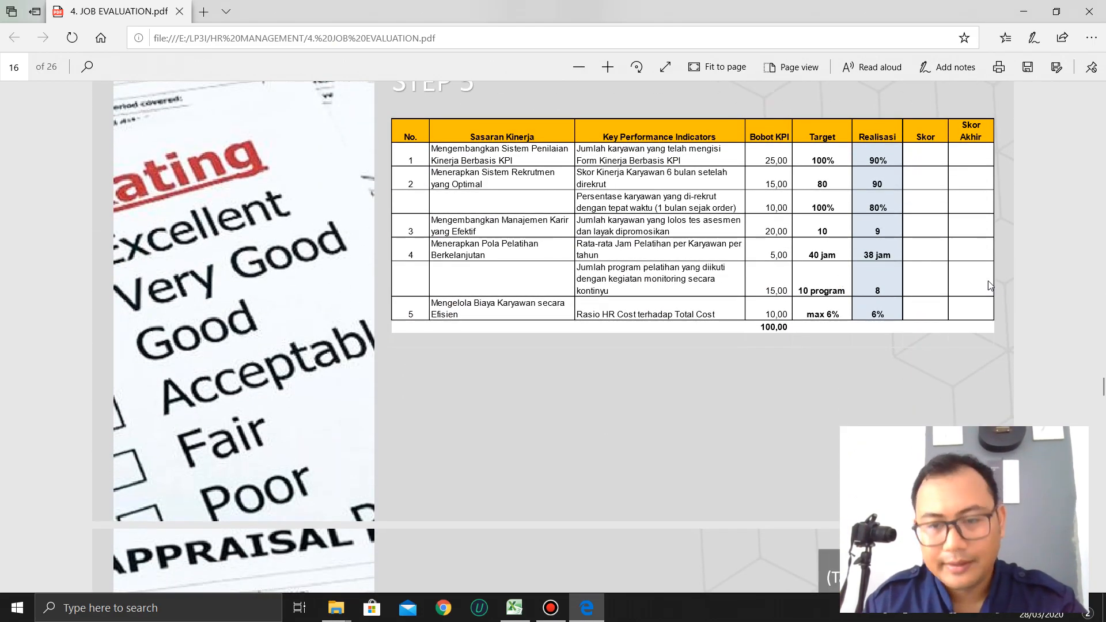
key(alt+Tab)
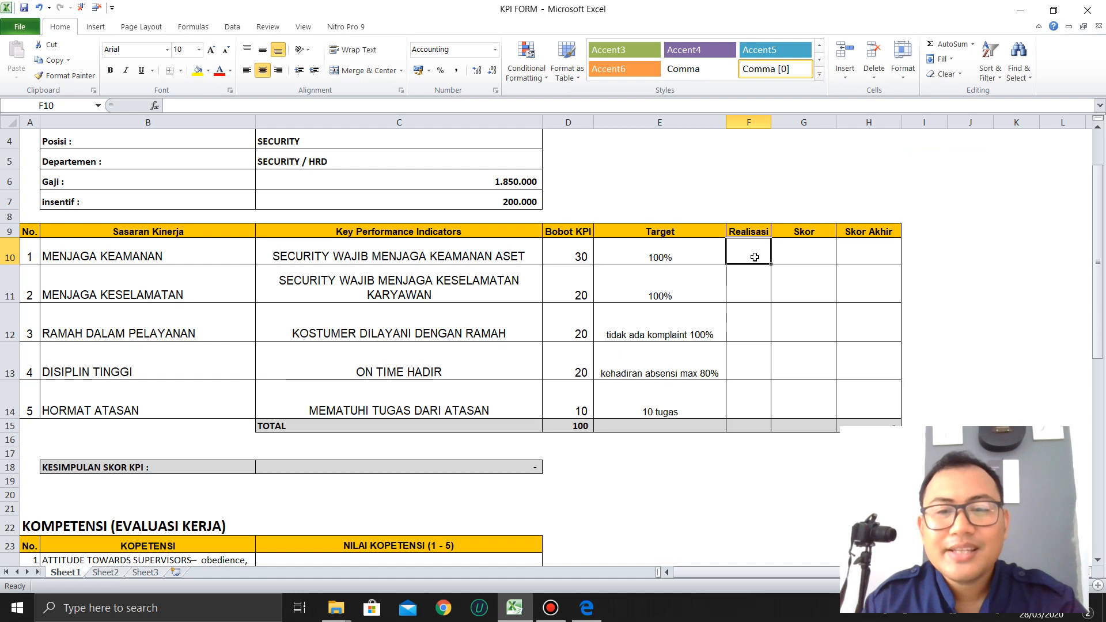
Step: Enter the Realisasi values 90% for MENJAGA KEAMANAN in F10 and 100% for MENJAGA KESELAMATAN in F11
drag(756, 229, 744, 422)
click(750, 250)
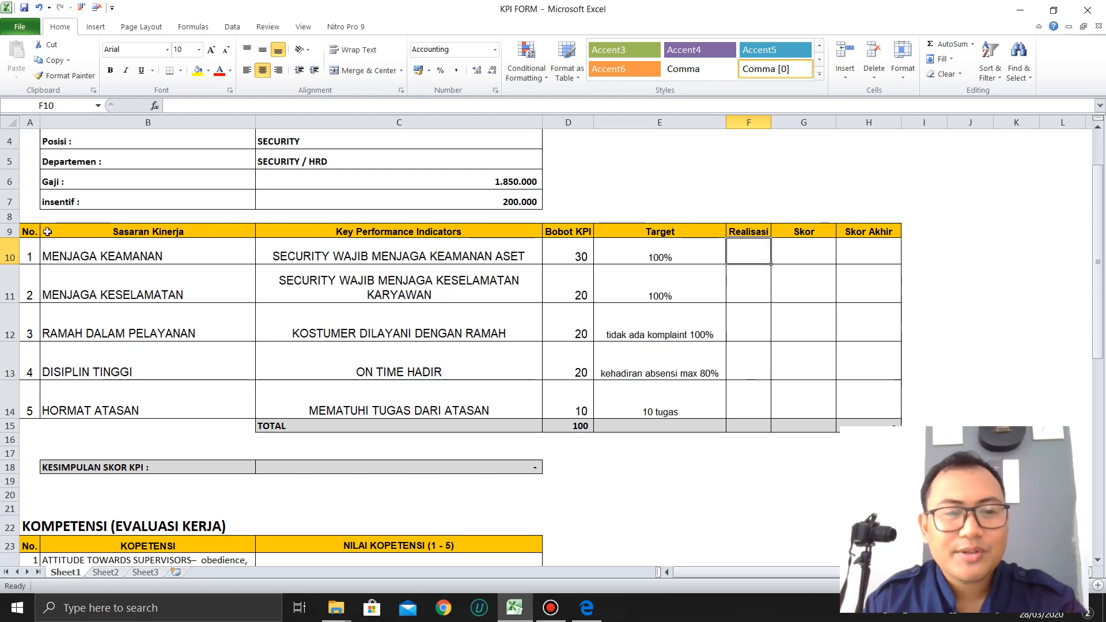
scroll(367, 227, up, 1)
click(320, 184)
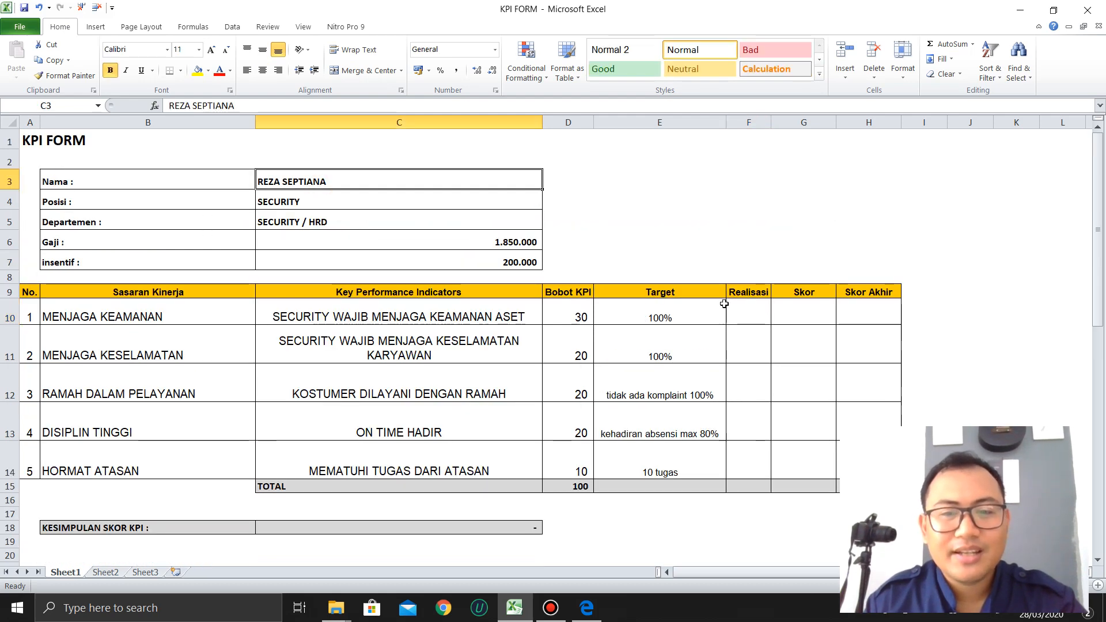
click(753, 320)
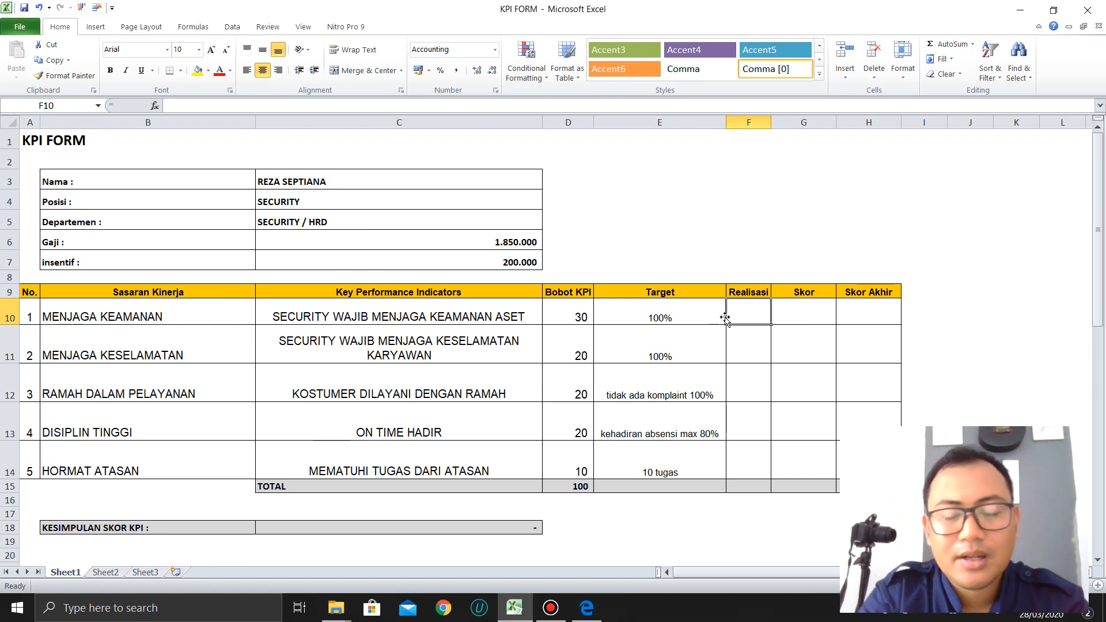
text(90)
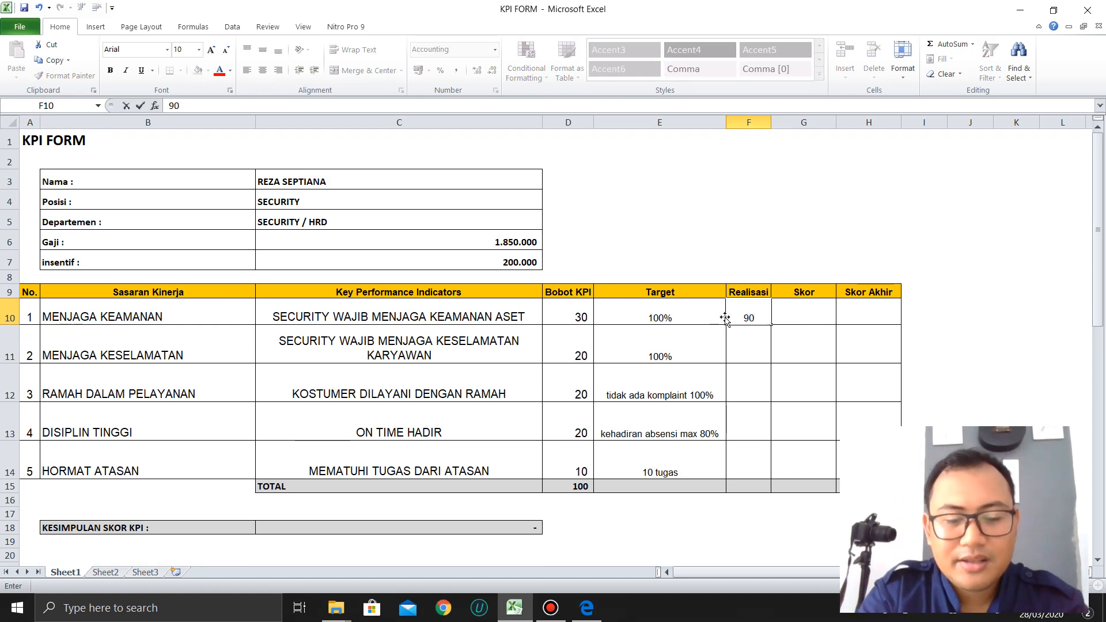
text( %)
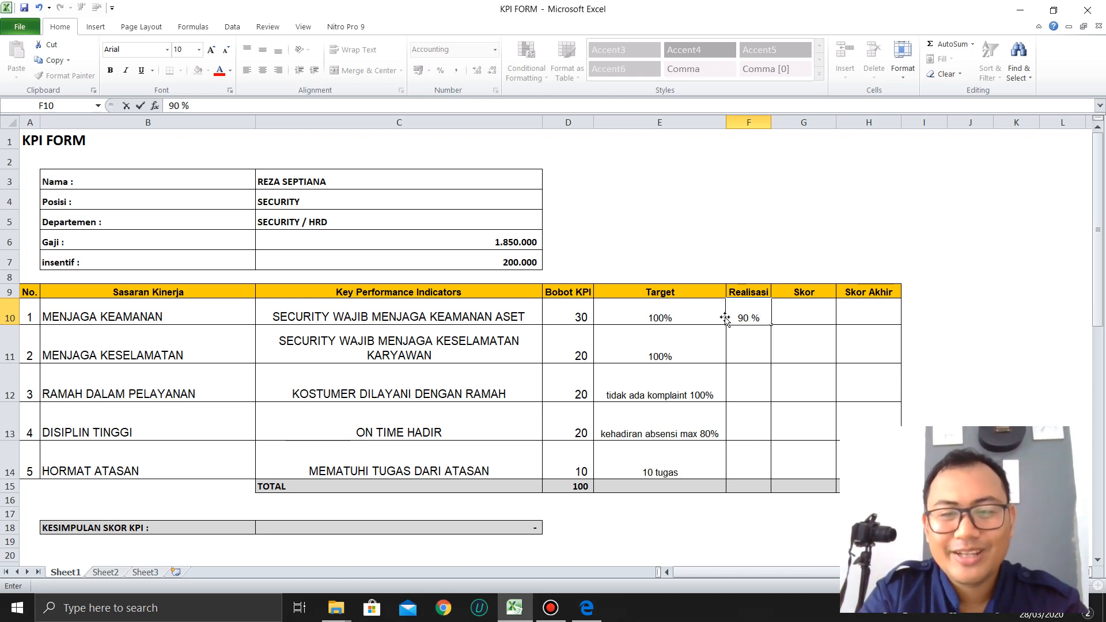
key(Return)
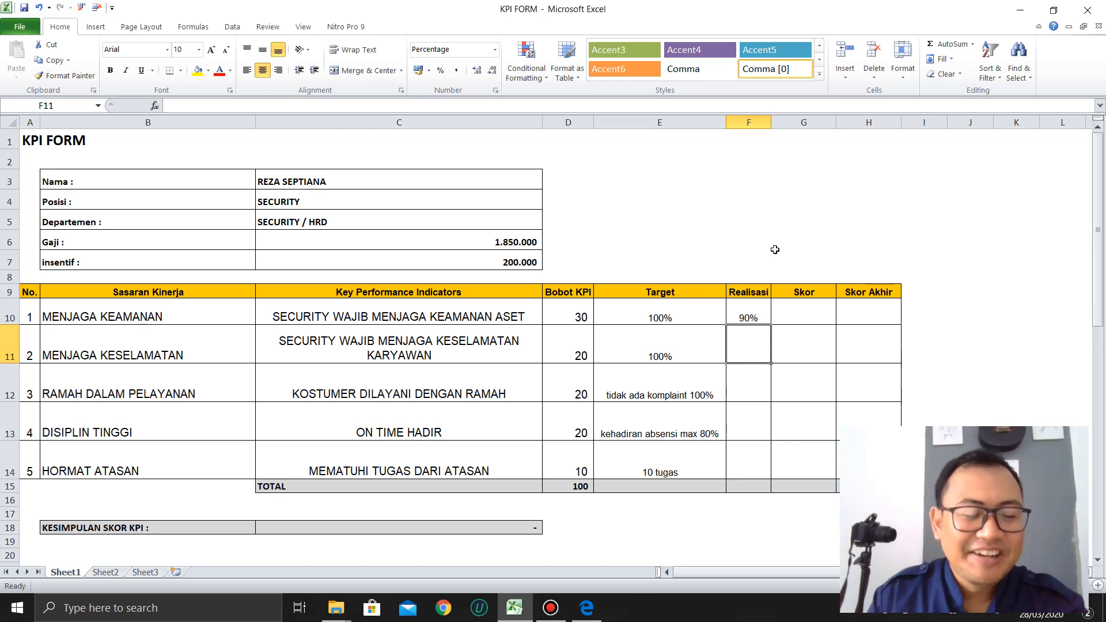
text(100)
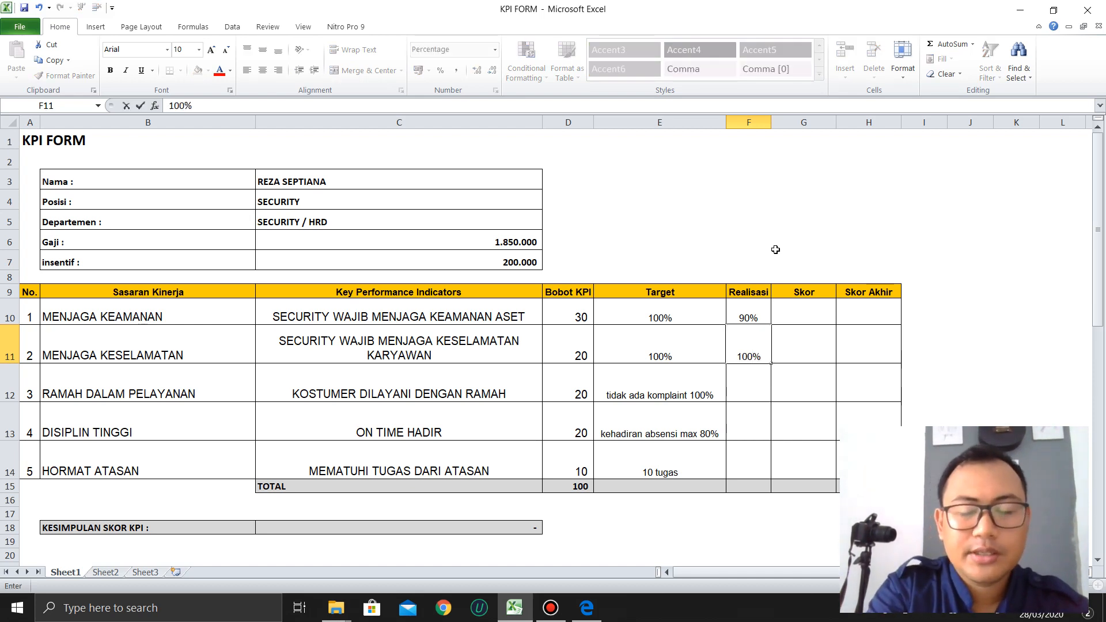
key(Return)
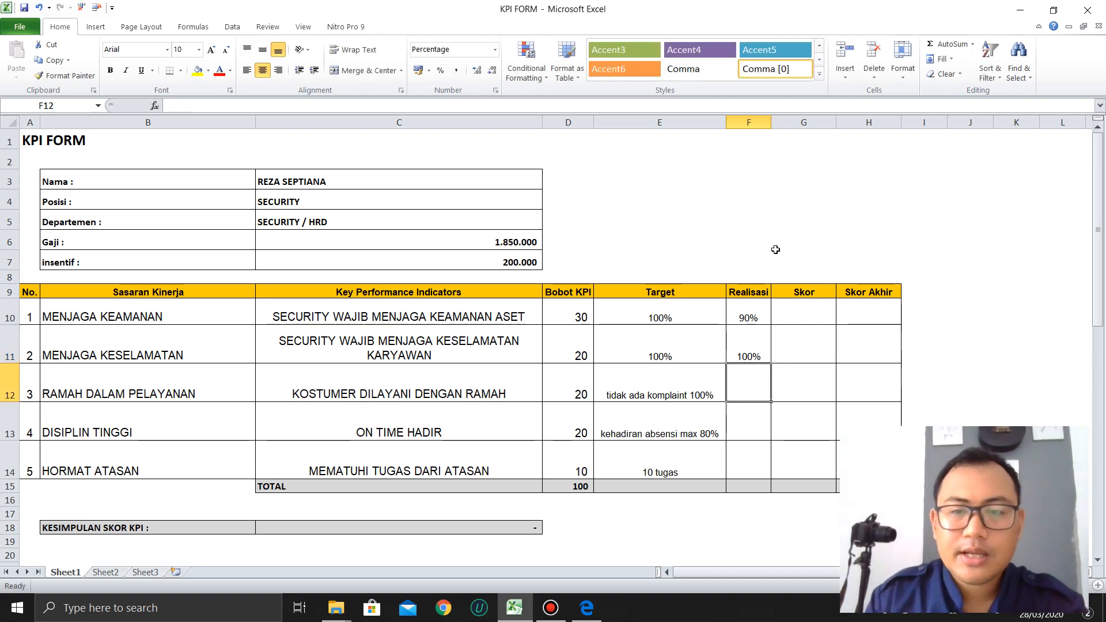
Step: Check the STEP 5 example in the PDF in Edge, and compare the Target and Realisasi entries row by row in Excel
key(alt+Tab)
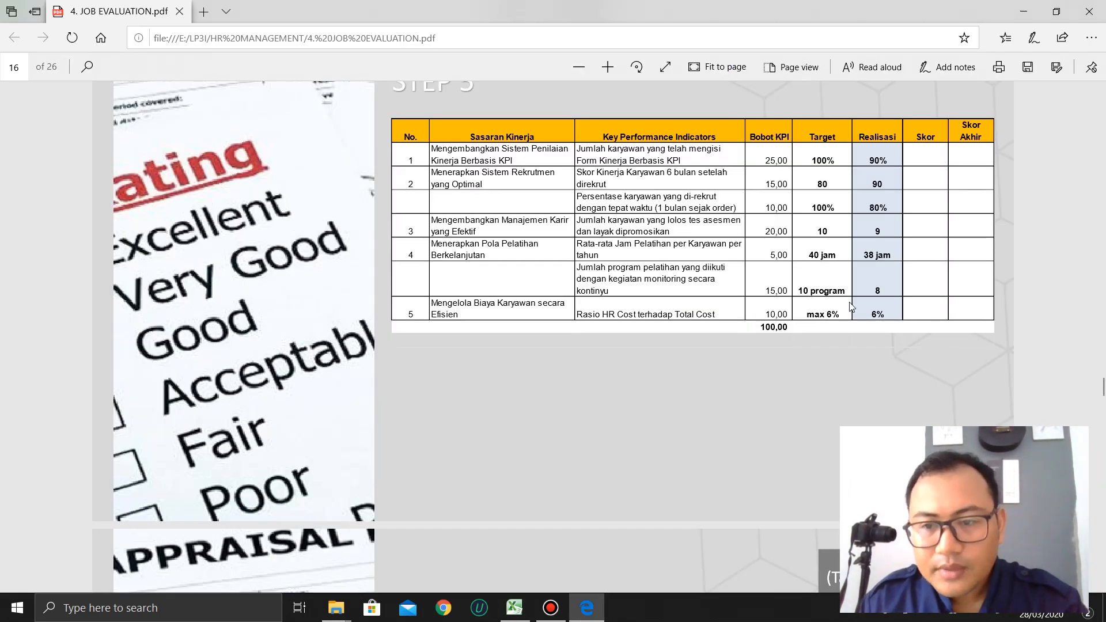
key(alt+Tab)
click(755, 311)
key(shift+Down)
drag(687, 311, 668, 468)
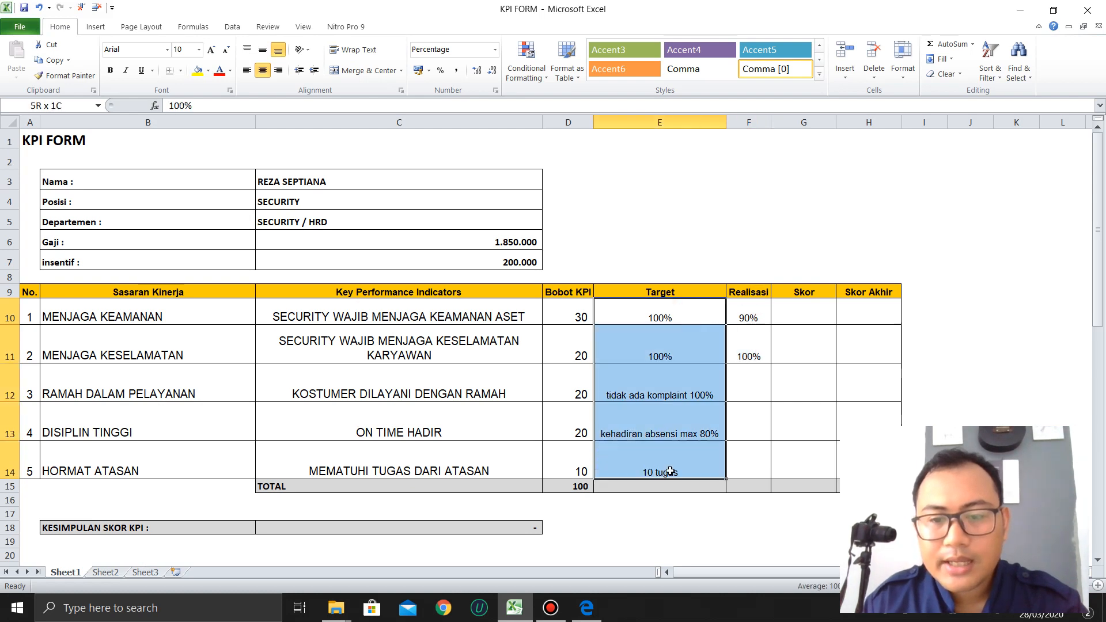
click(680, 321)
click(750, 315)
click(754, 350)
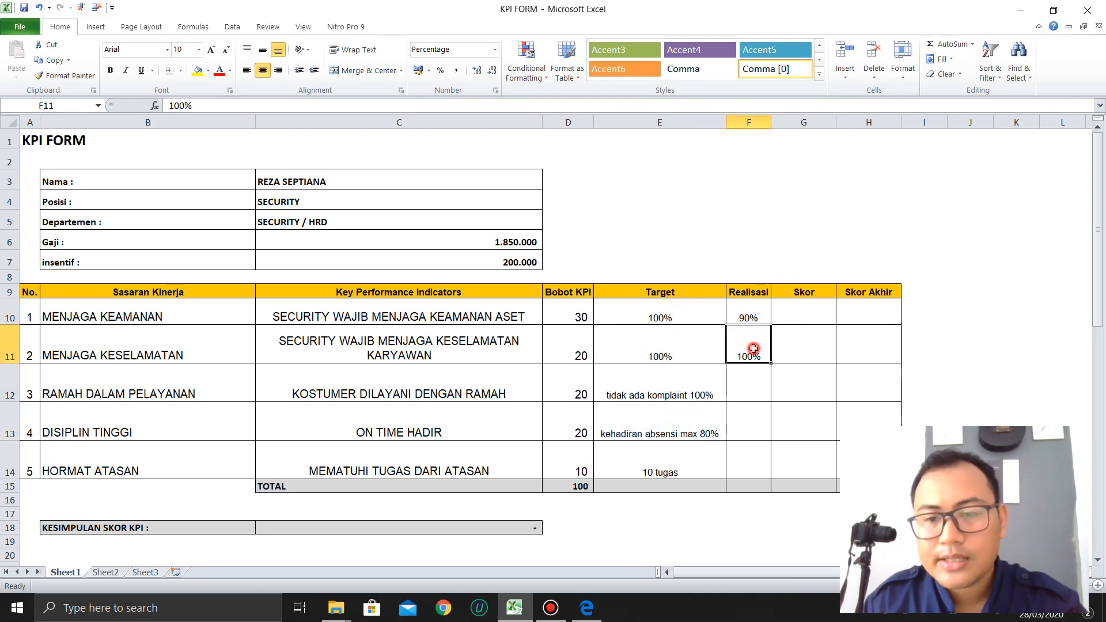
click(679, 358)
click(758, 357)
click(693, 385)
Step: Enter the Realisasi values 70% for RAMAH DALAM PELAYANAN in F12 and 100% for DISIPLIN TINGGI in F13
click(742, 381)
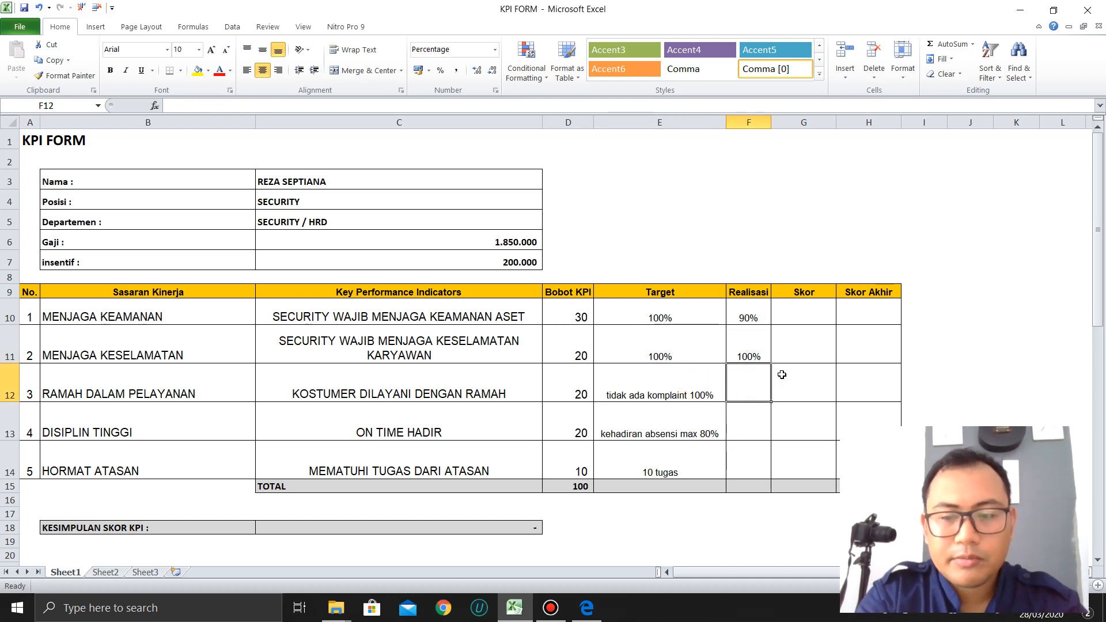
text(70)
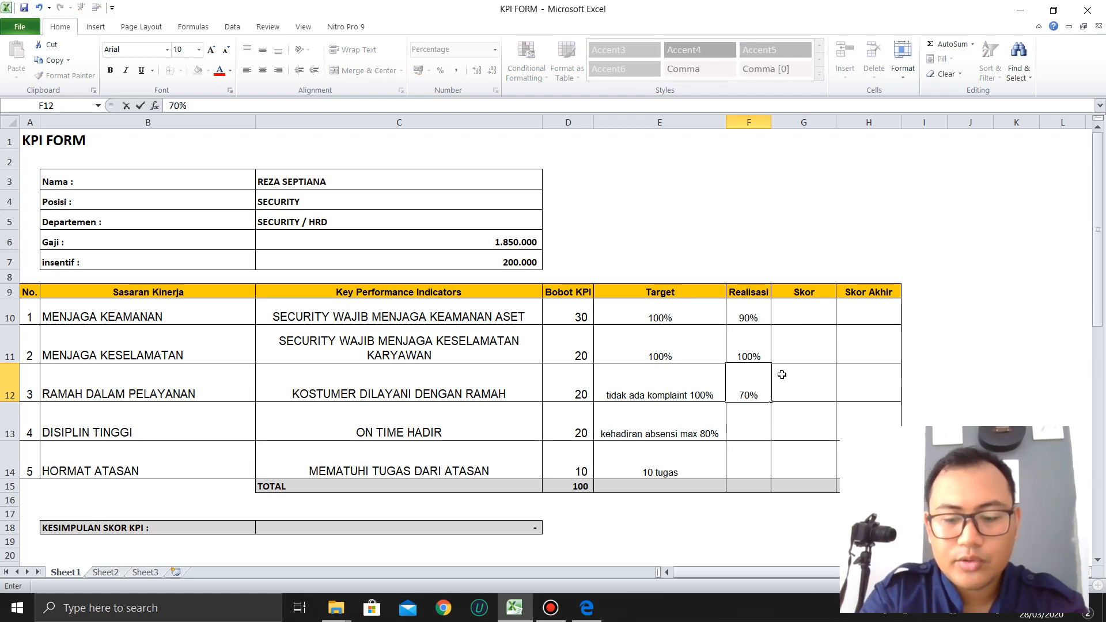
key(Return)
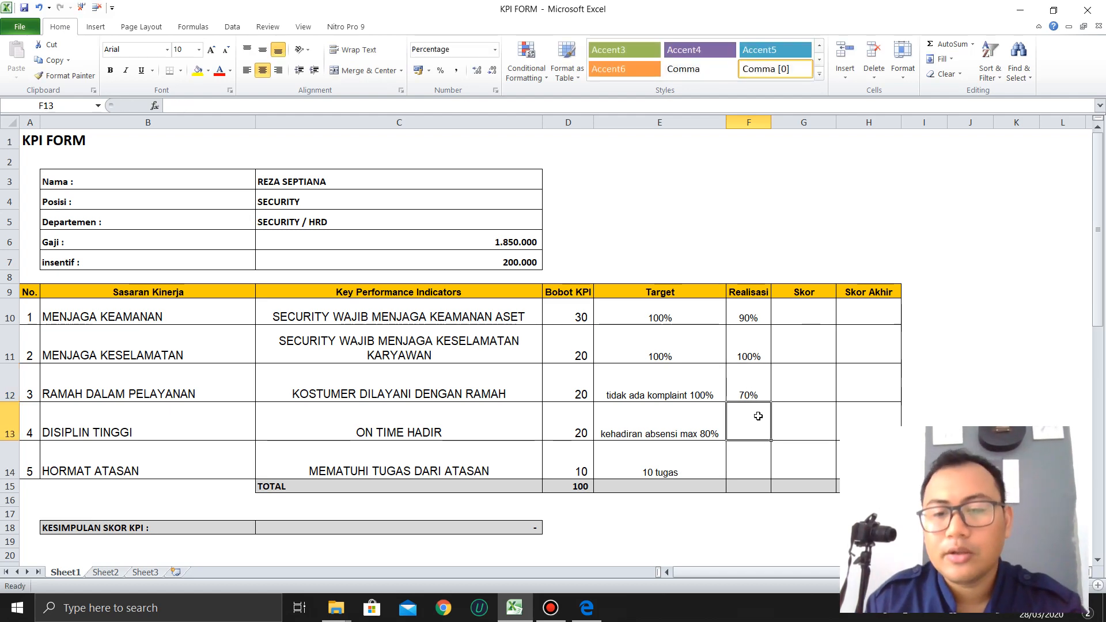
scroll(761, 413, down, 2)
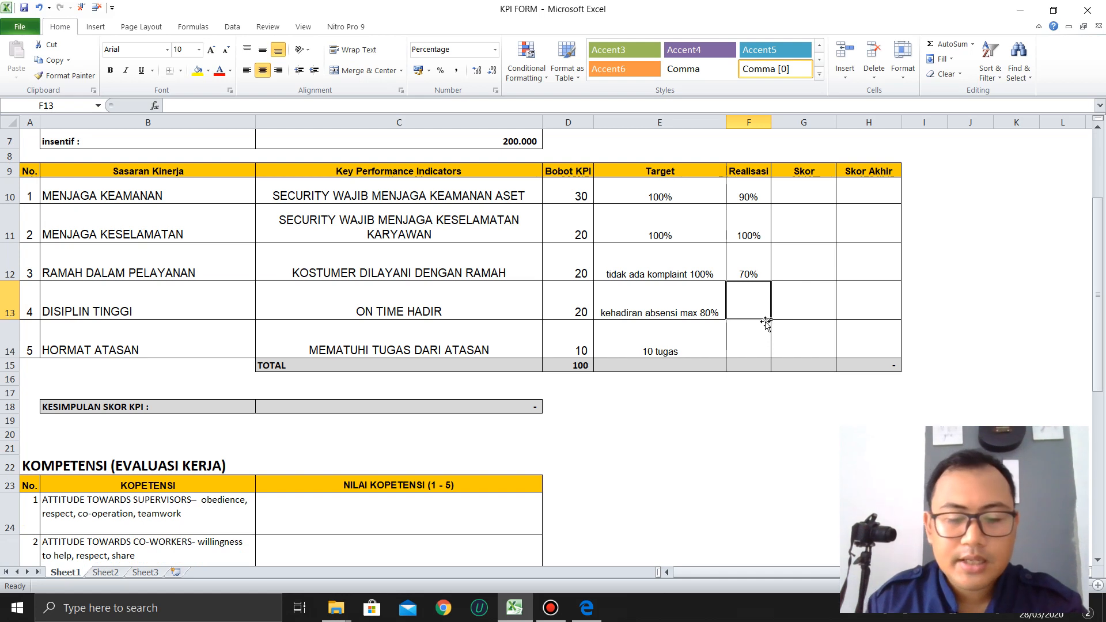
text(100)
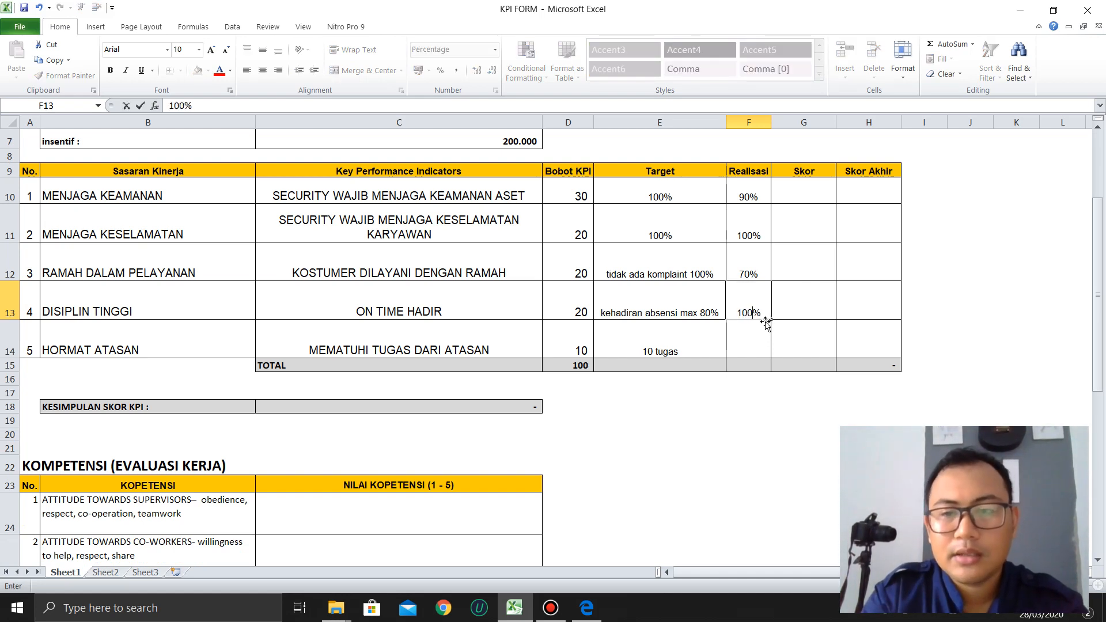
key(Return)
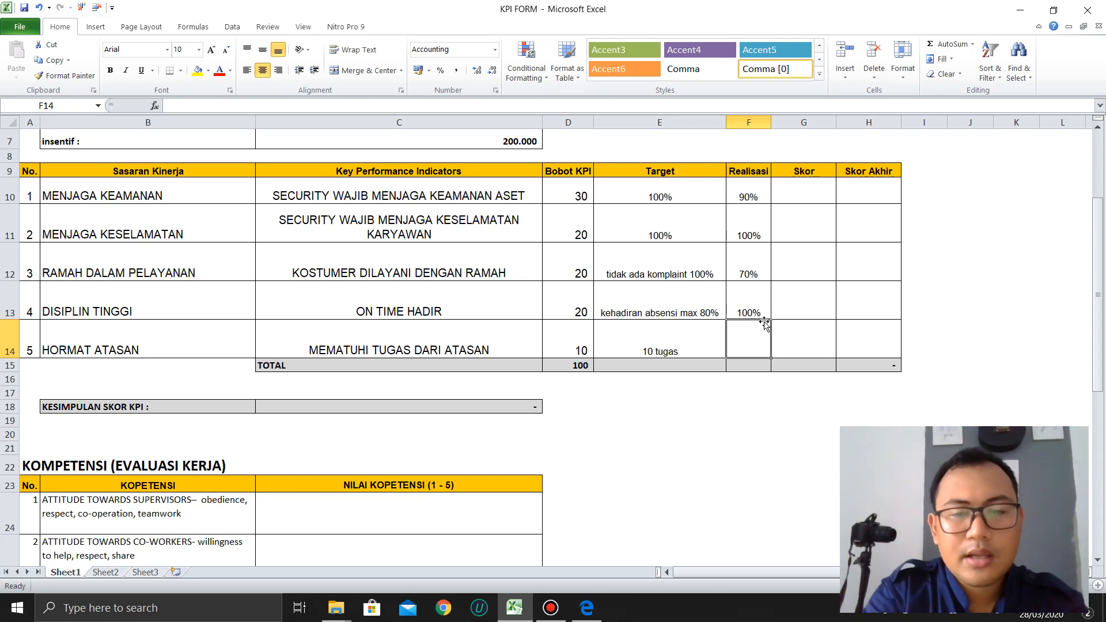
Step: Enter the Realisasi value 5 for HORMAT ATASAN in F14
text(5)
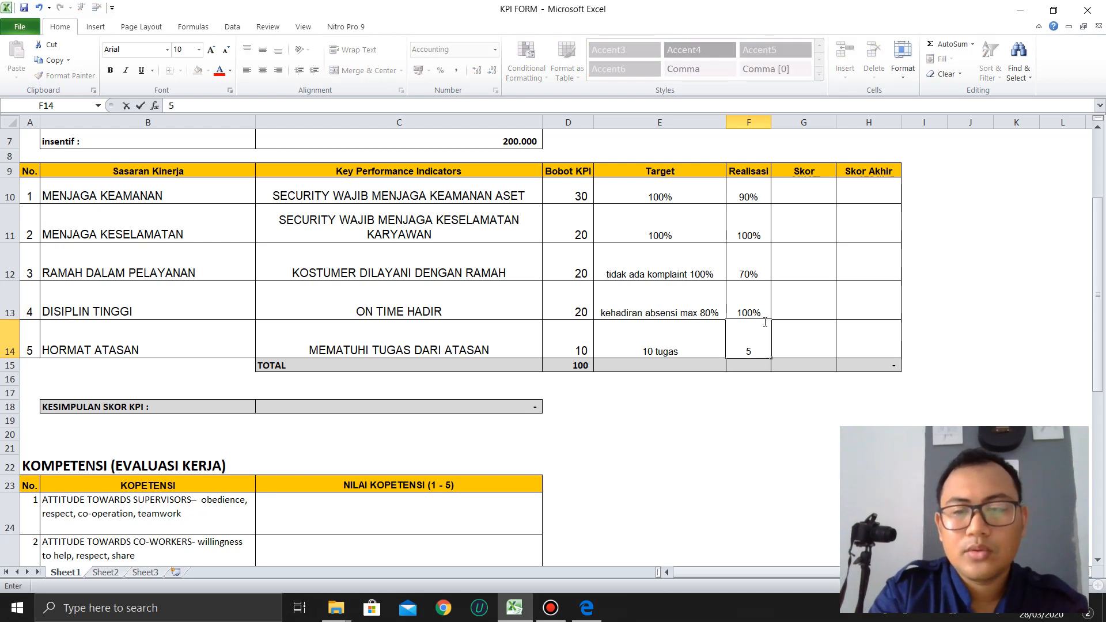
key(Return)
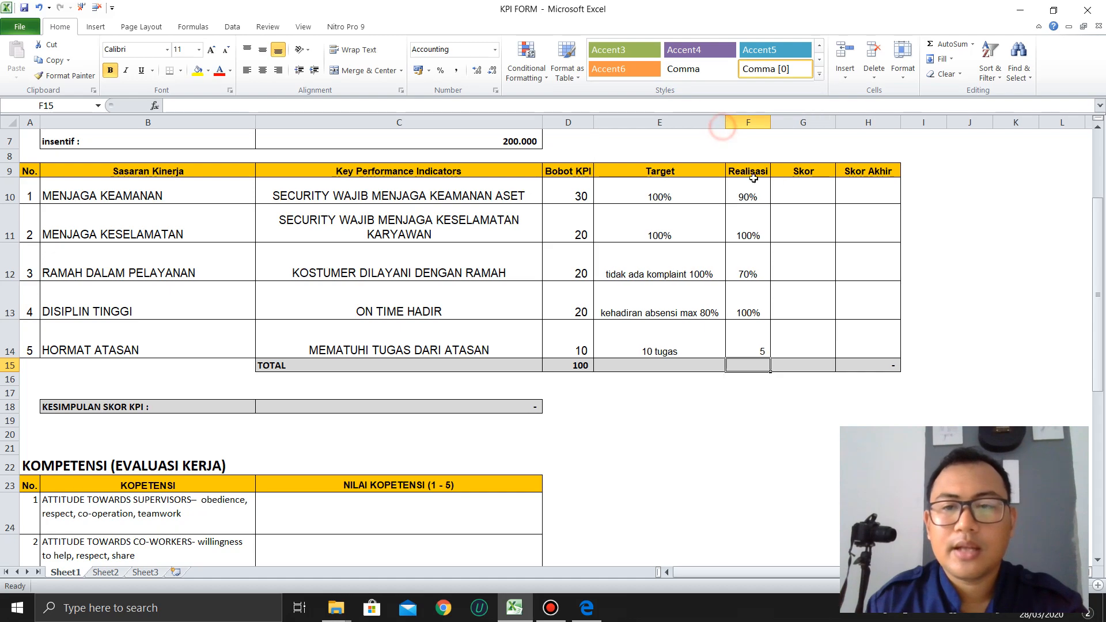
Step: Find STEP 6 on page 17 of the PDF in Edge, and review the Skor column cells G10:G14 in Excel
key(alt+Tab)
scroll(808, 271, down, 8)
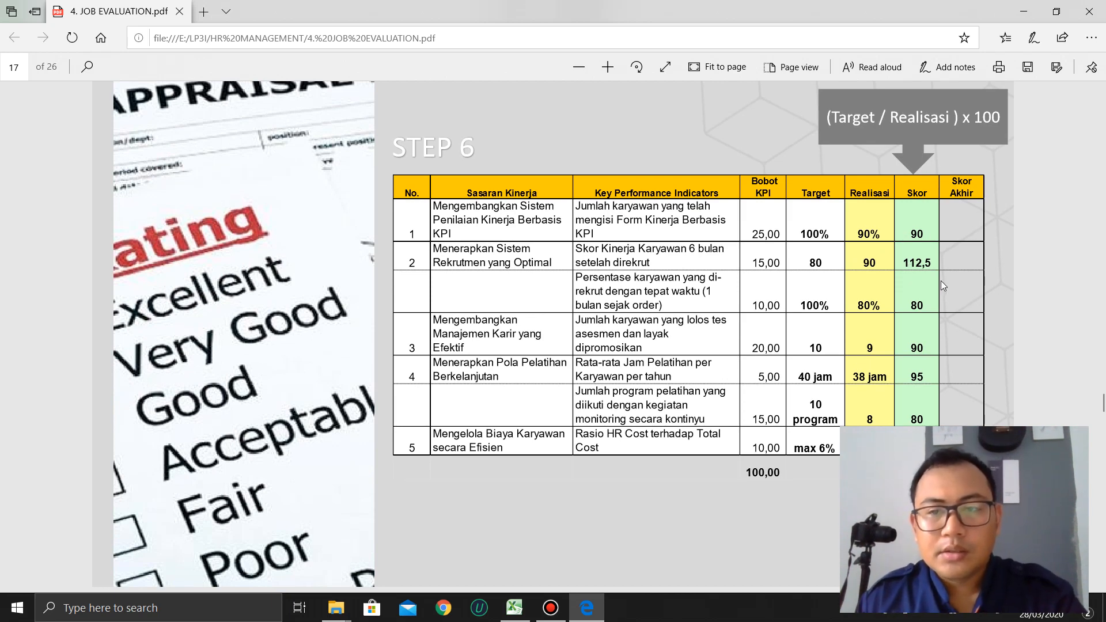
key(alt+Tab)
click(809, 189)
drag(805, 205, 804, 343)
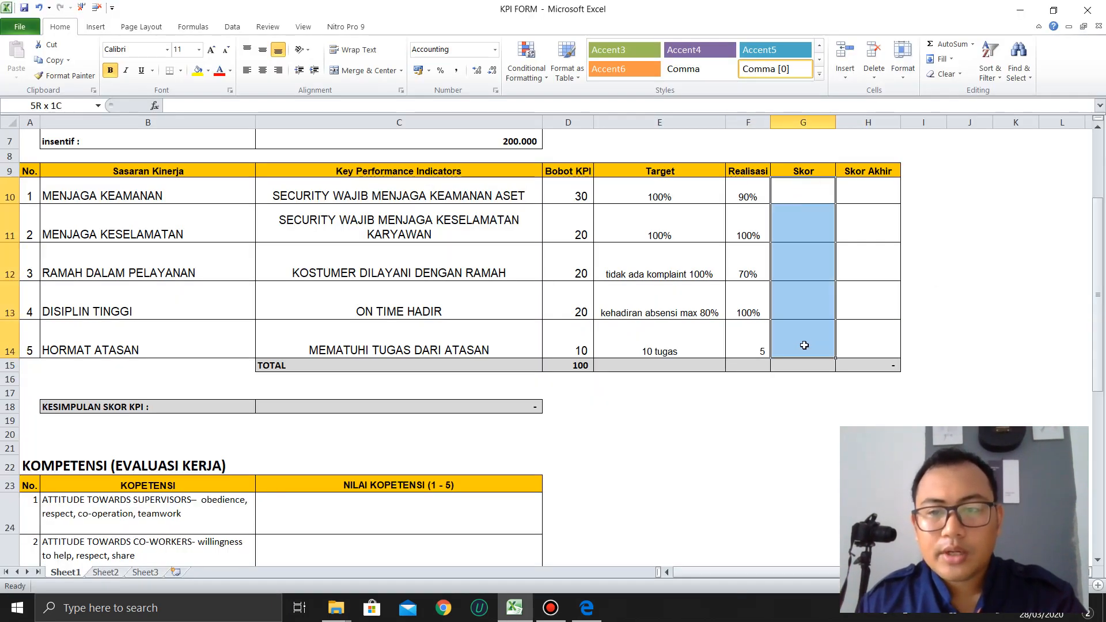
click(807, 169)
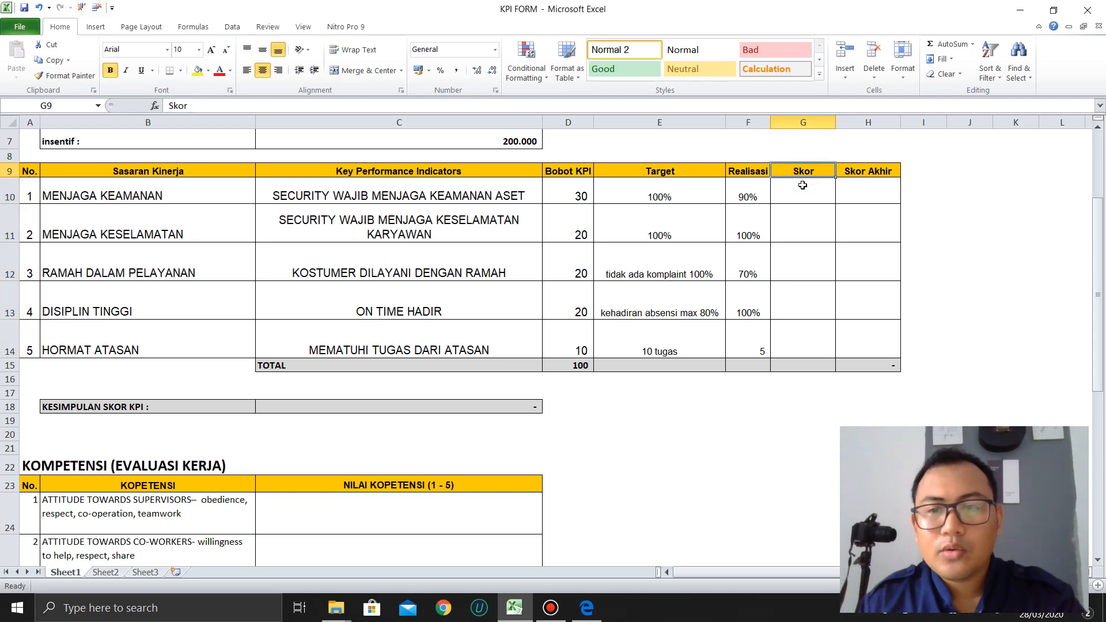
drag(803, 190, 802, 333)
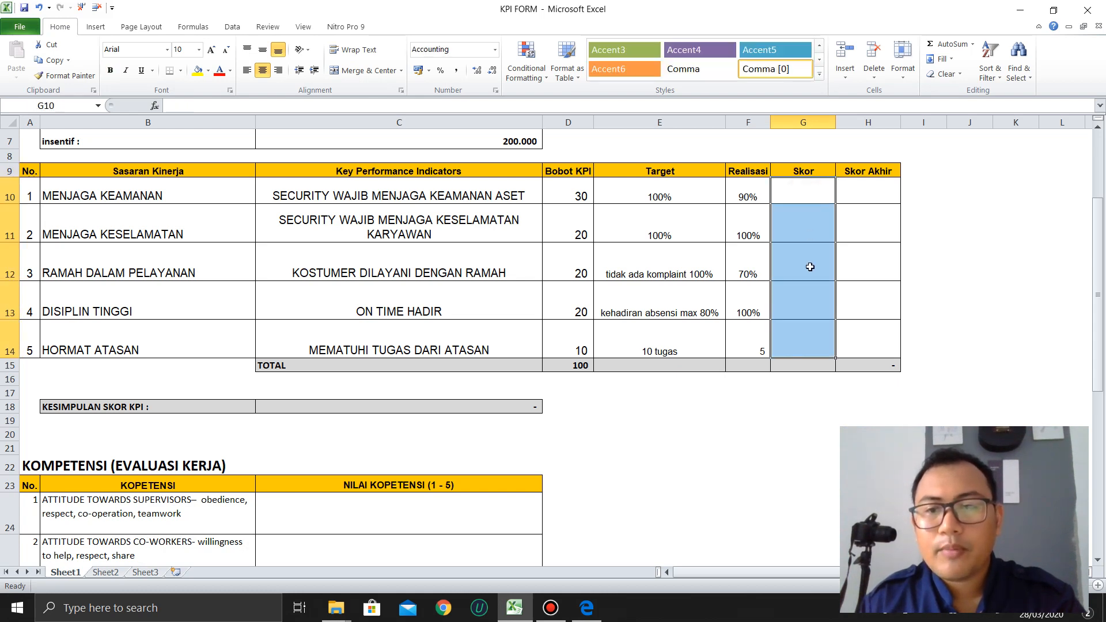
click(811, 187)
Step: Examine the STEP 6 Skor formula and the example scores in the PDF in Edge, and return to Excel
key(alt+Tab)
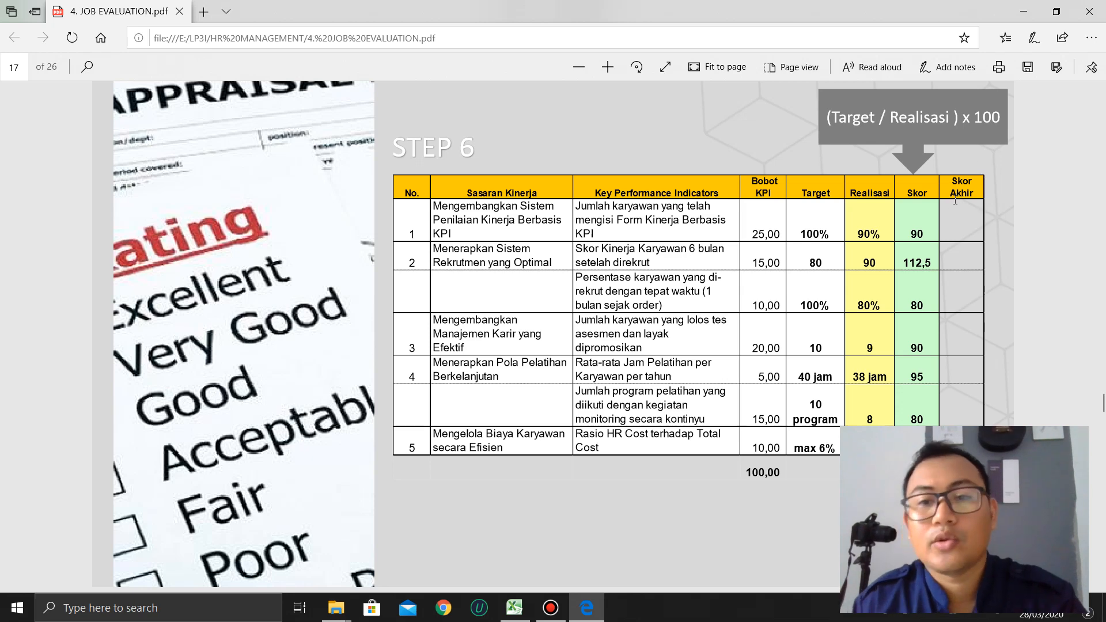
scroll(902, 279, down, 3)
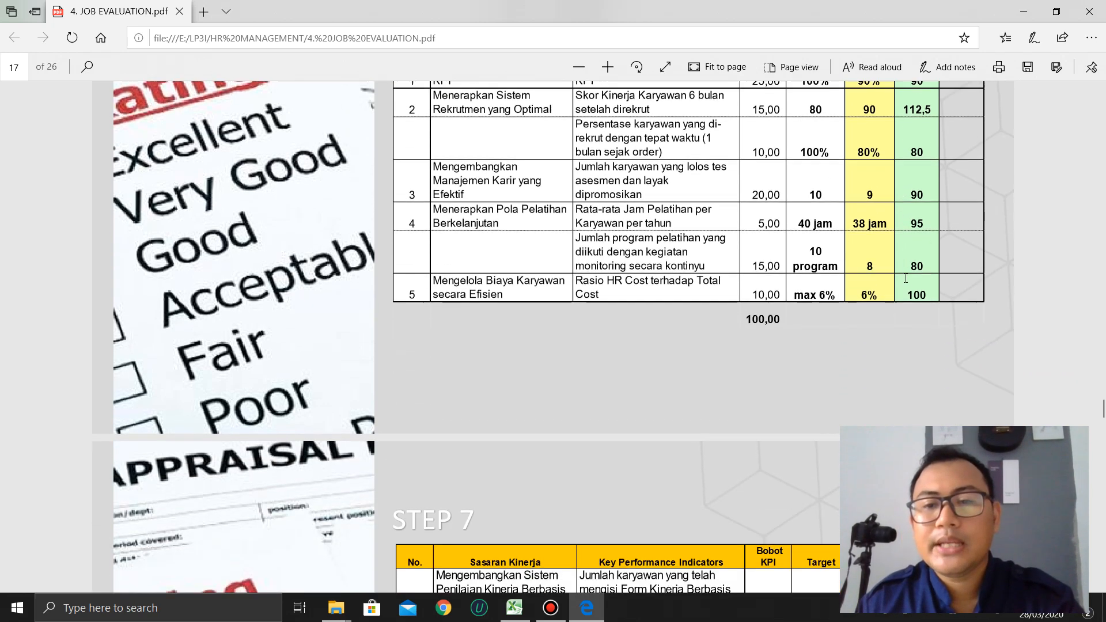
scroll(929, 218, up, 3)
scroll(919, 276, down, 2)
scroll(919, 276, down, 2)
scroll(922, 254, up, 3)
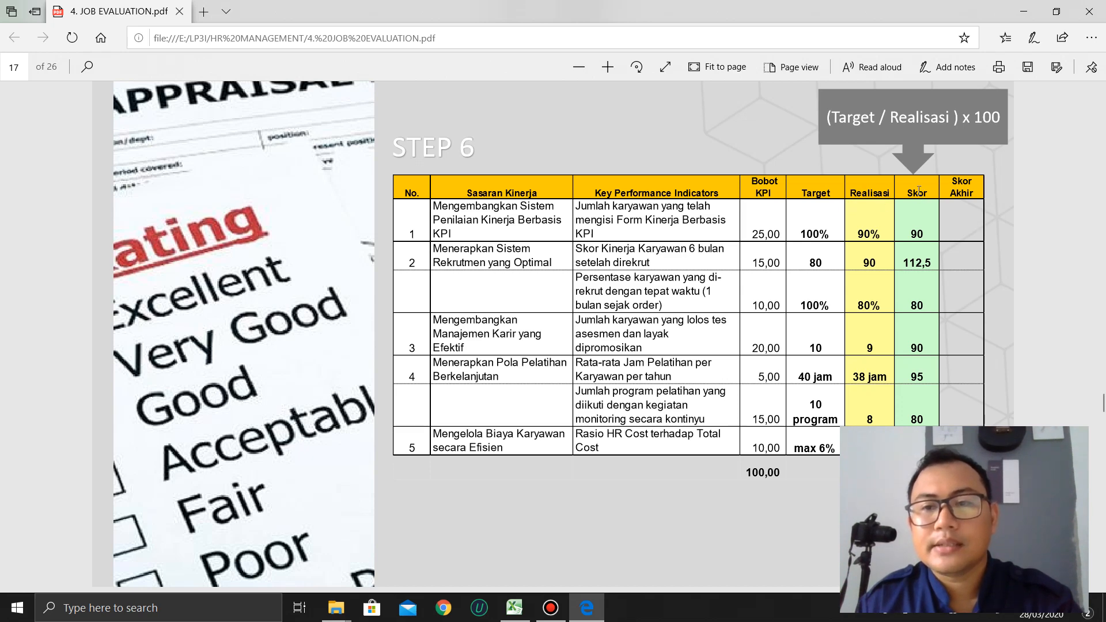
key(alt+Tab)
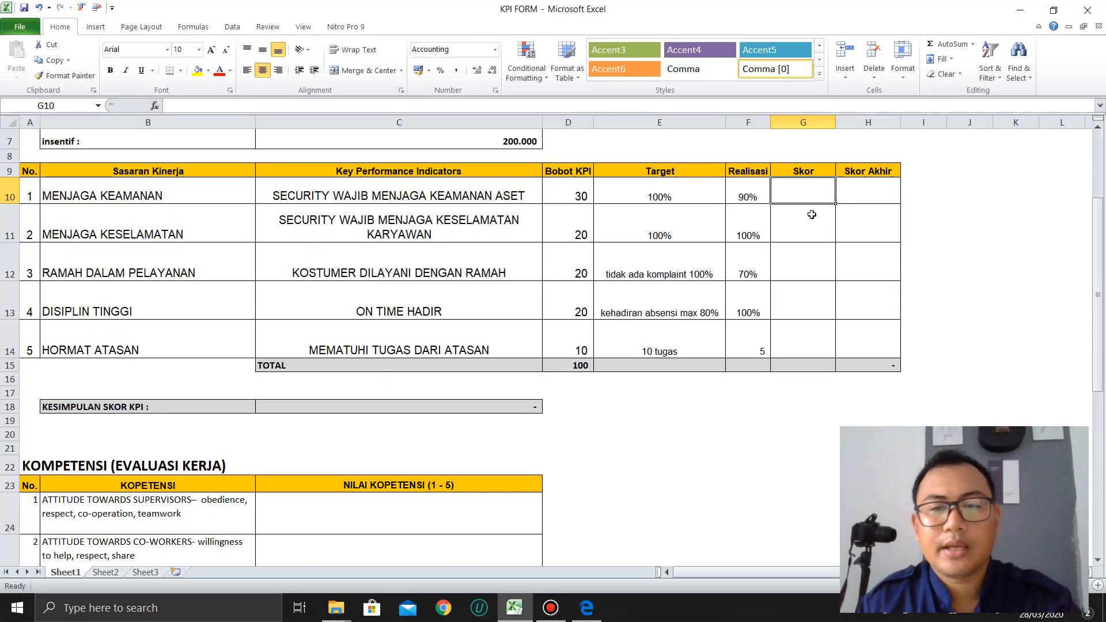
Step: Enter the Skor formula =(E10/F10)*100 for MENJAGA KEAMANAN in G10
text(=)
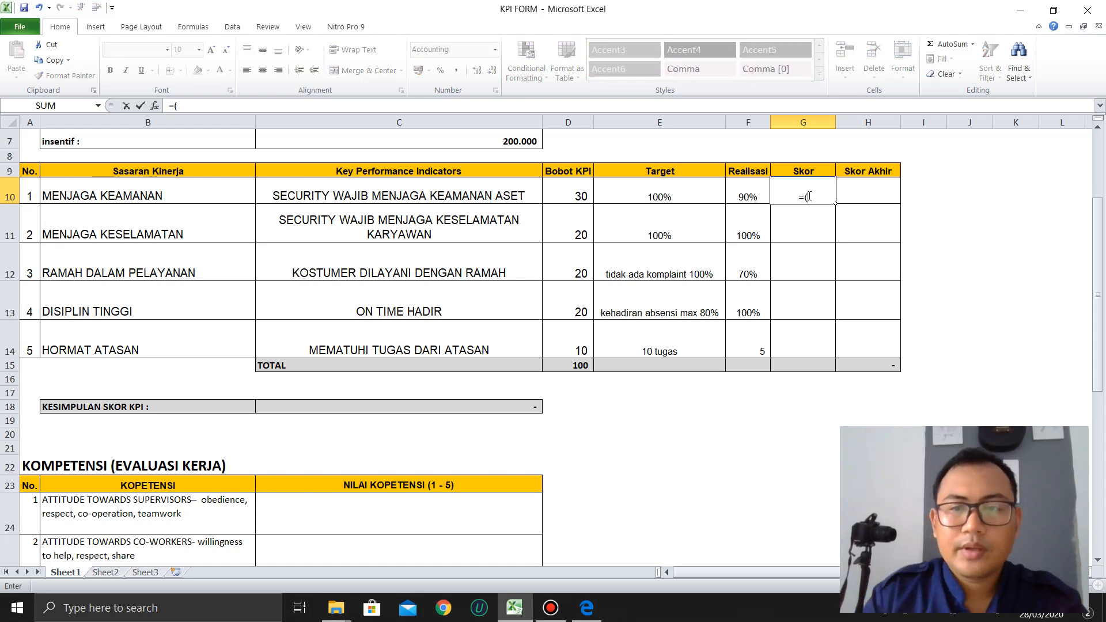
text(()
click(696, 196)
text(/)
click(748, 194)
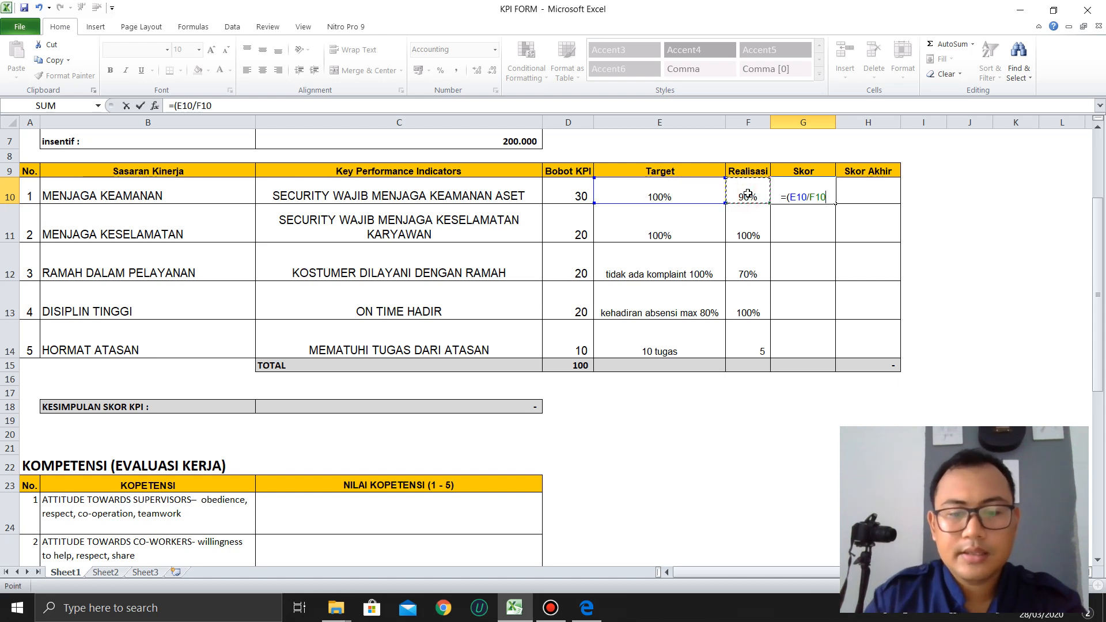
text()*18)
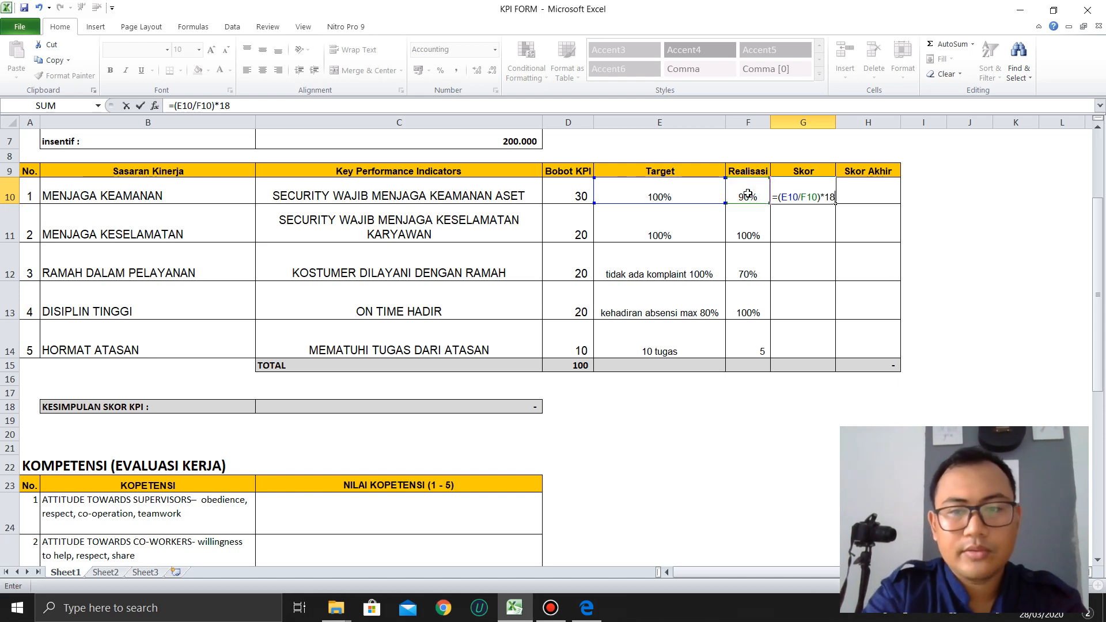
key(BackSpace)
text(00)
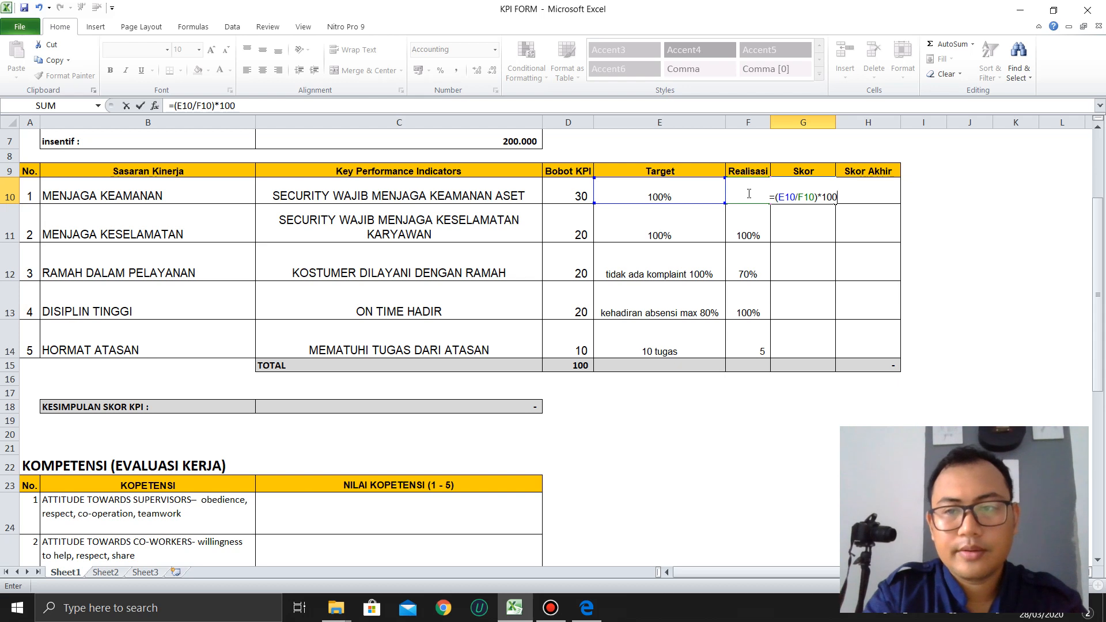
key(Return)
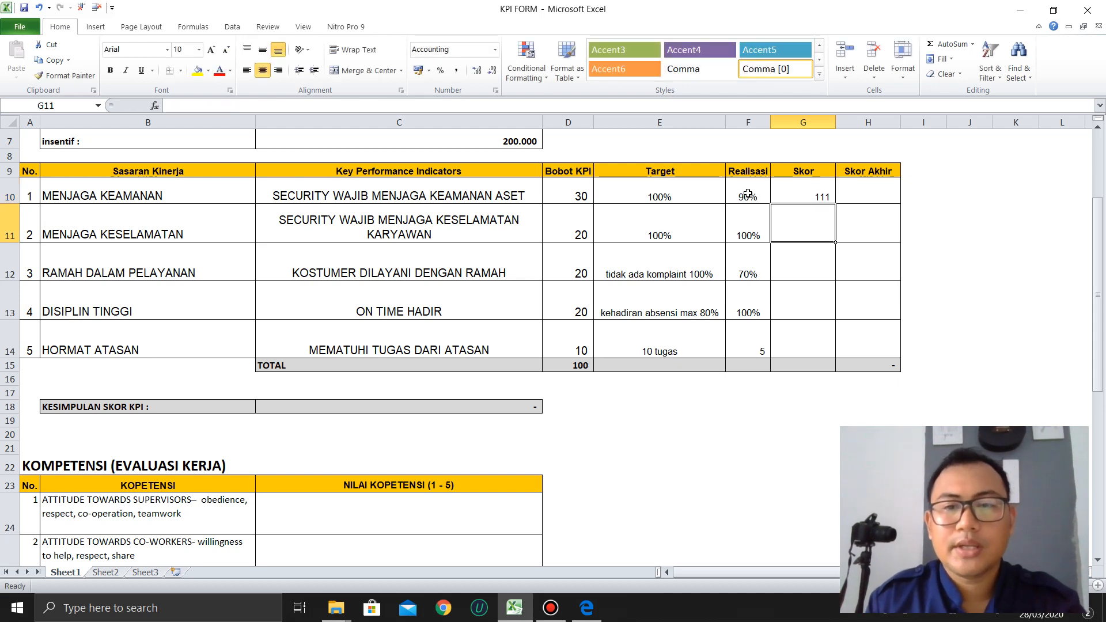
Step: Copy the Skor formula from G10 down to G11 and G12
click(827, 199)
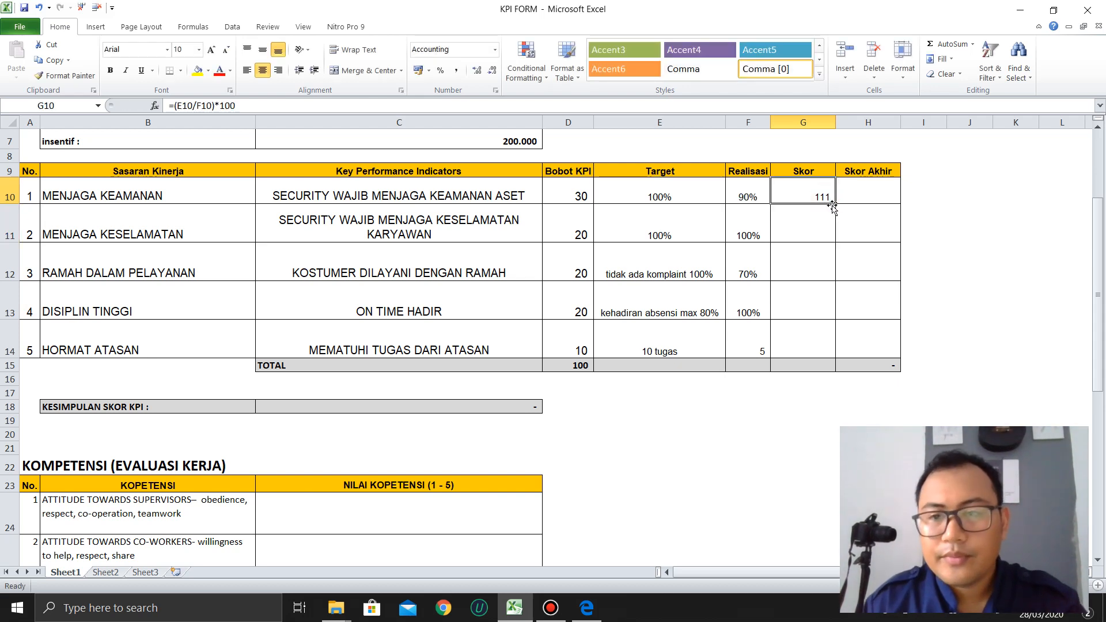
drag(836, 203, 835, 242)
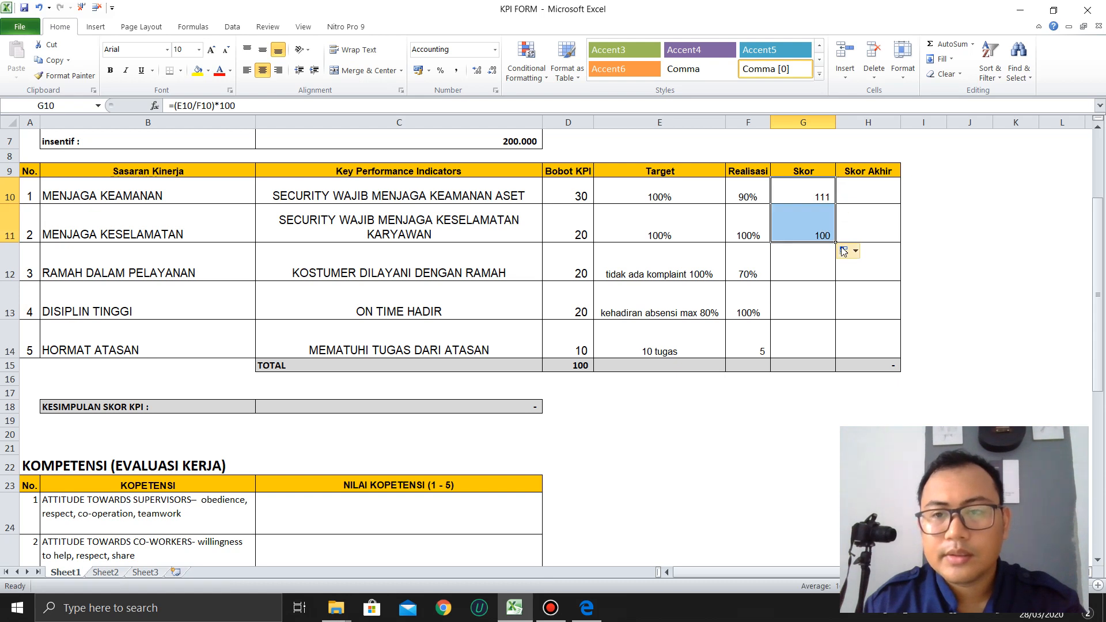
drag(835, 242, 837, 283)
Step: Try replacing the E12 reference with 70 in the RAMAH DALAM PELAYANAN Skor formula in G12
click(775, 275)
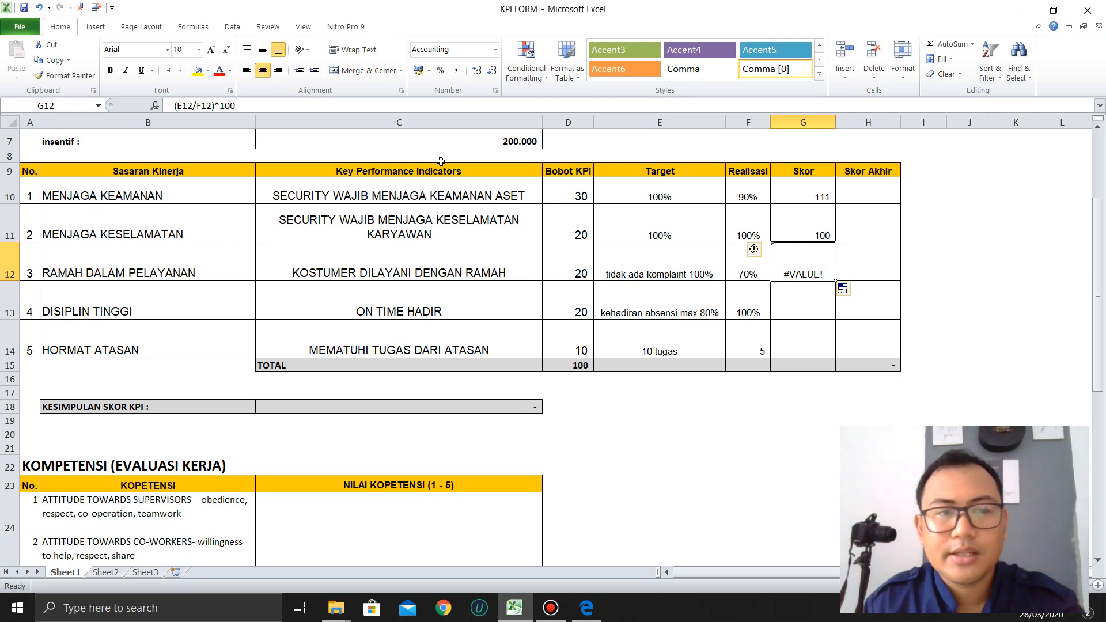
drag(191, 106, 178, 105)
text(70)
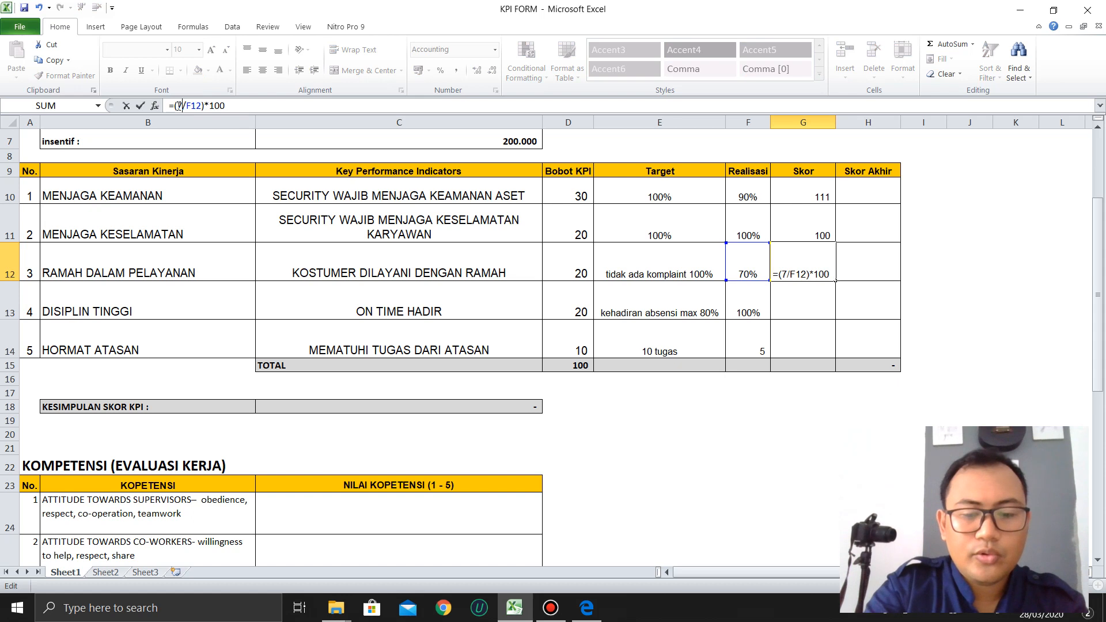
key(Return)
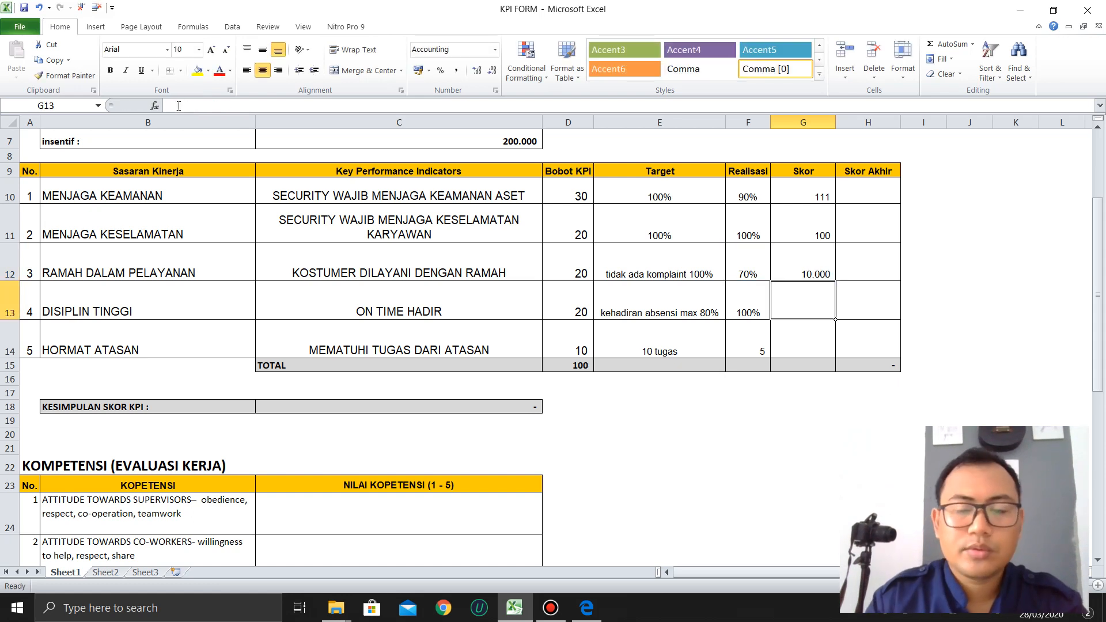
Step: Set the target figure in G12's Skor formula to 100, making it =(100/F12)*100
click(819, 271)
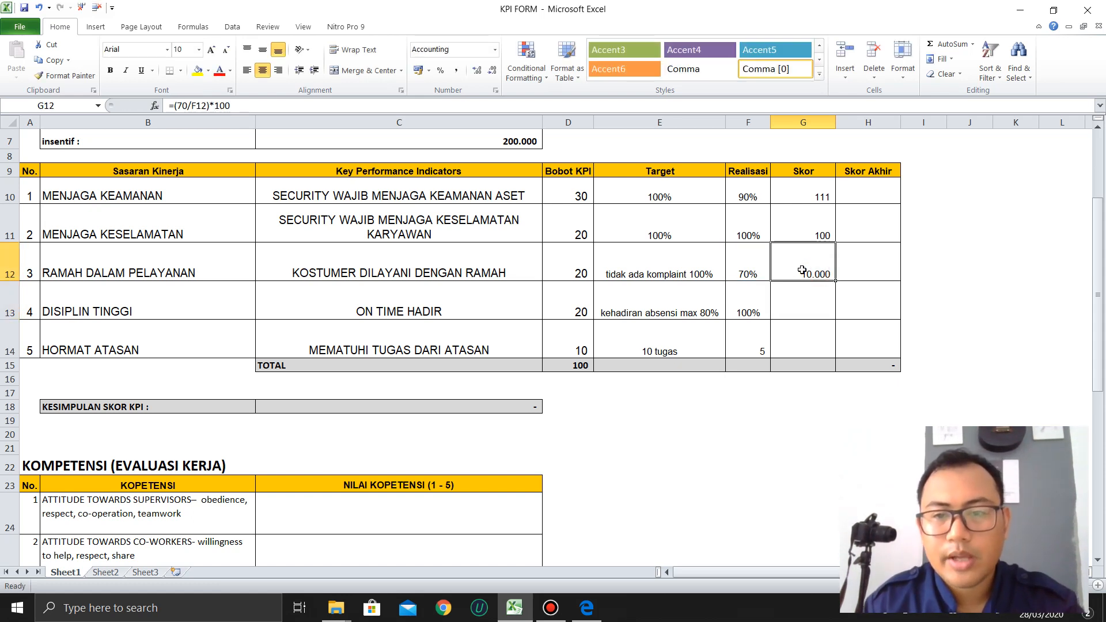
click(190, 106)
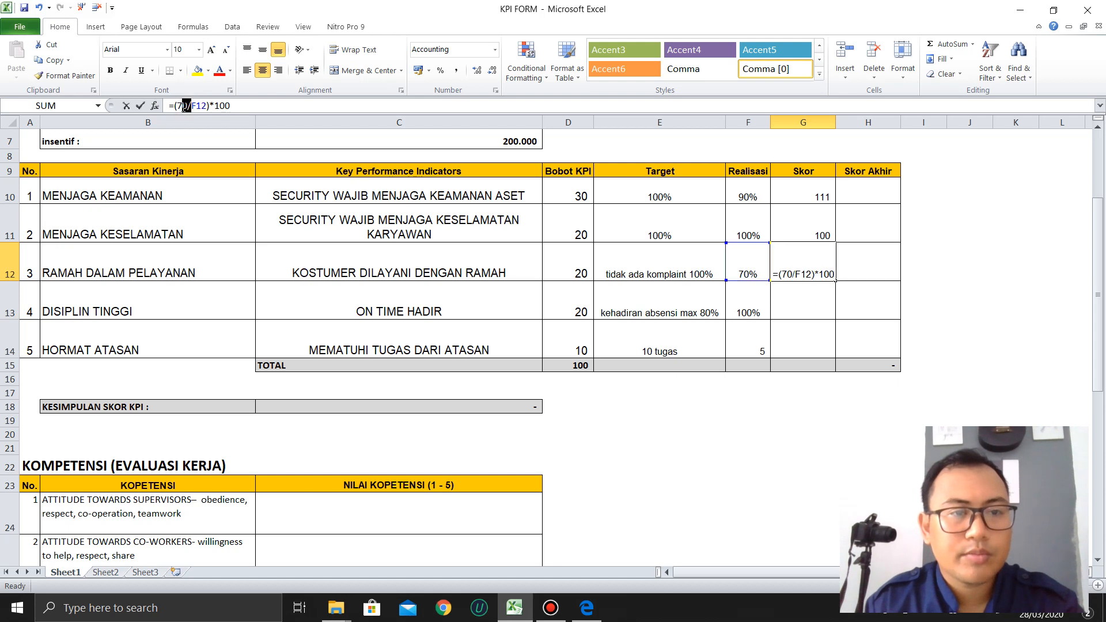
double_click(182, 105)
text(100)
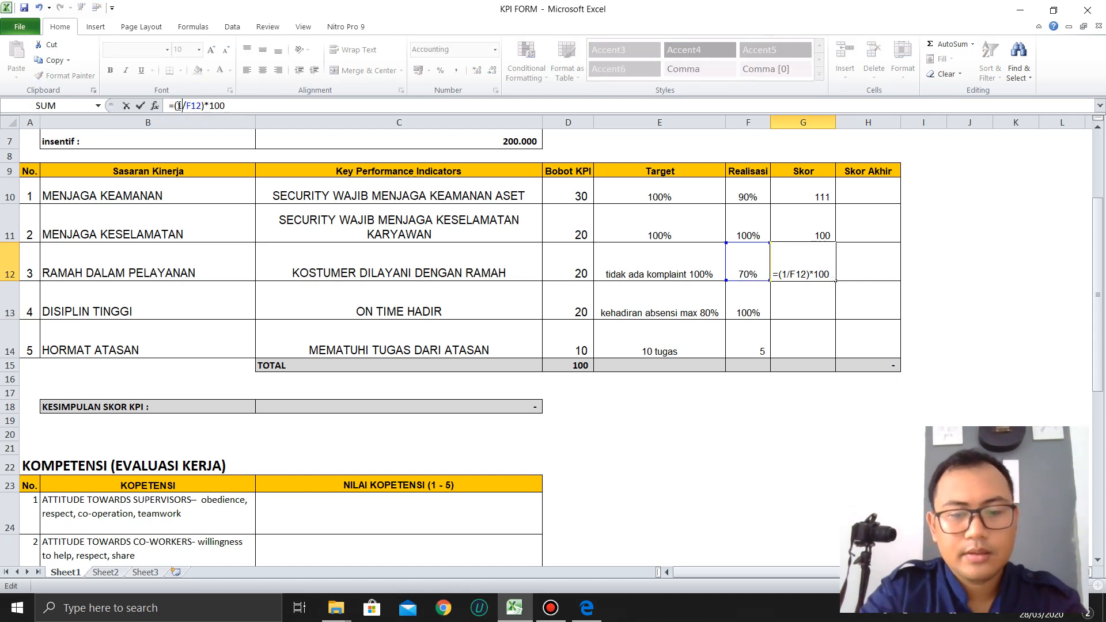
key(Return)
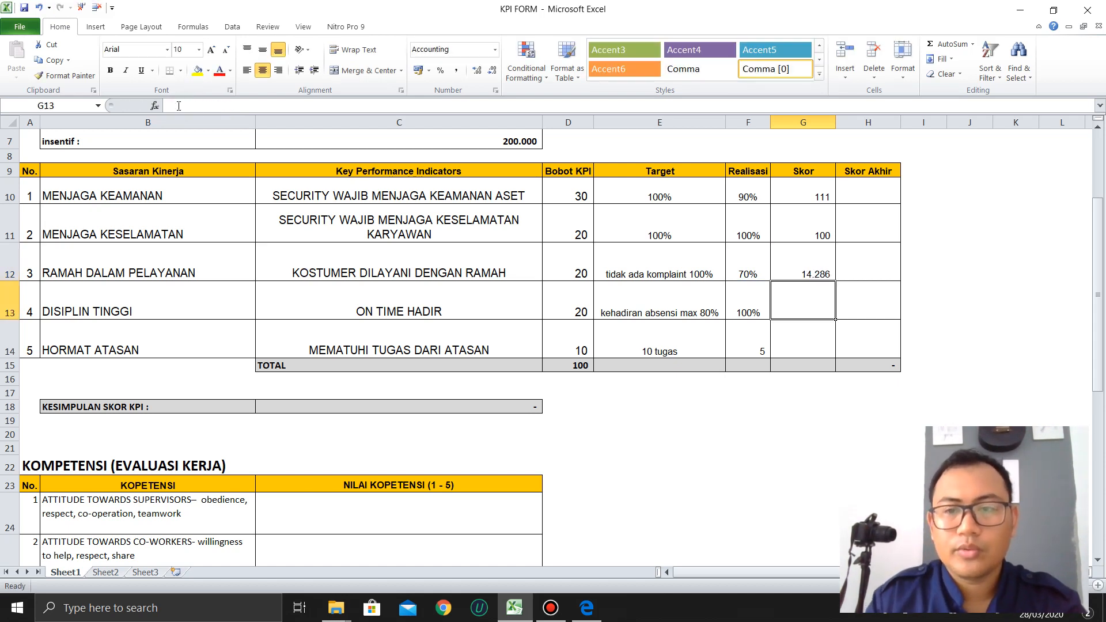
Step: Remove the *100 multiplier from the Skor formula in G12, leaving =(100/F12)
click(808, 274)
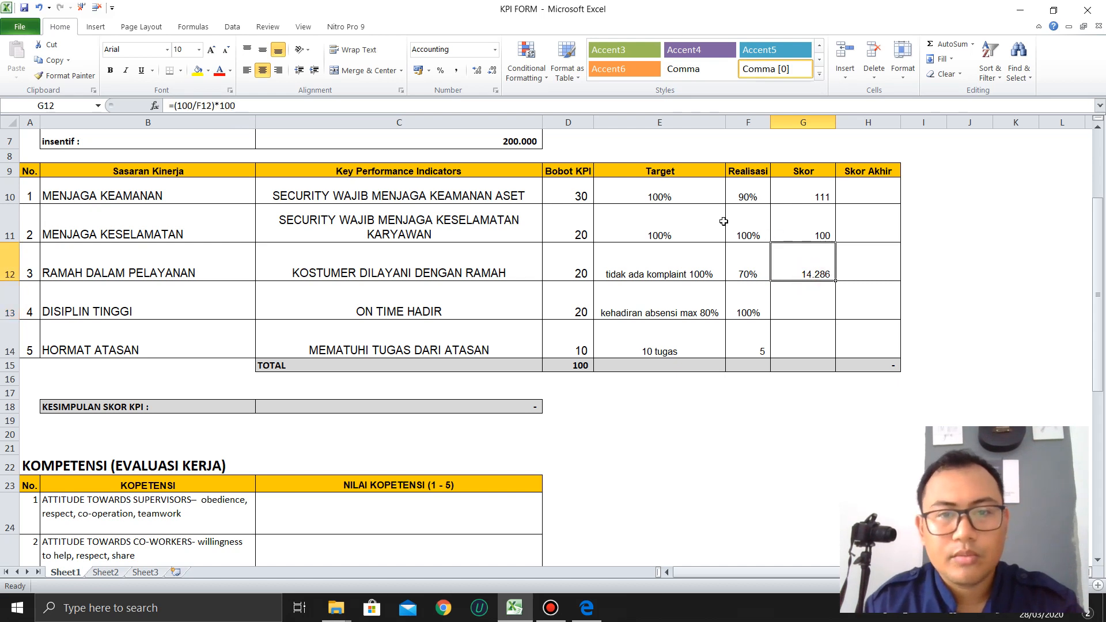
drag(254, 106, 217, 106)
key(BackSpace)
key(Return)
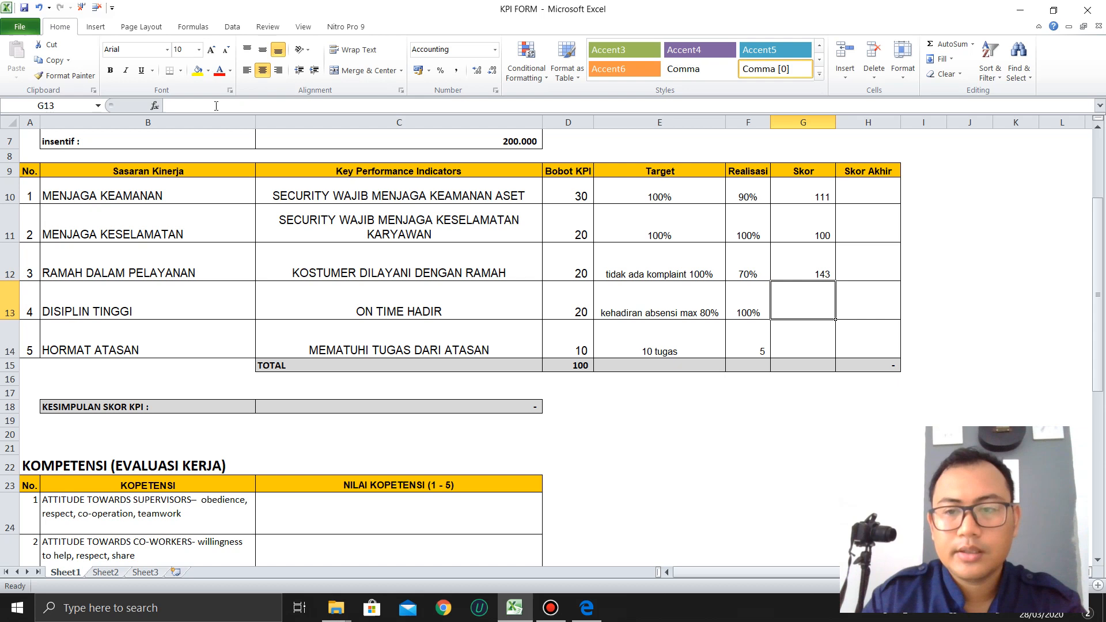
click(793, 266)
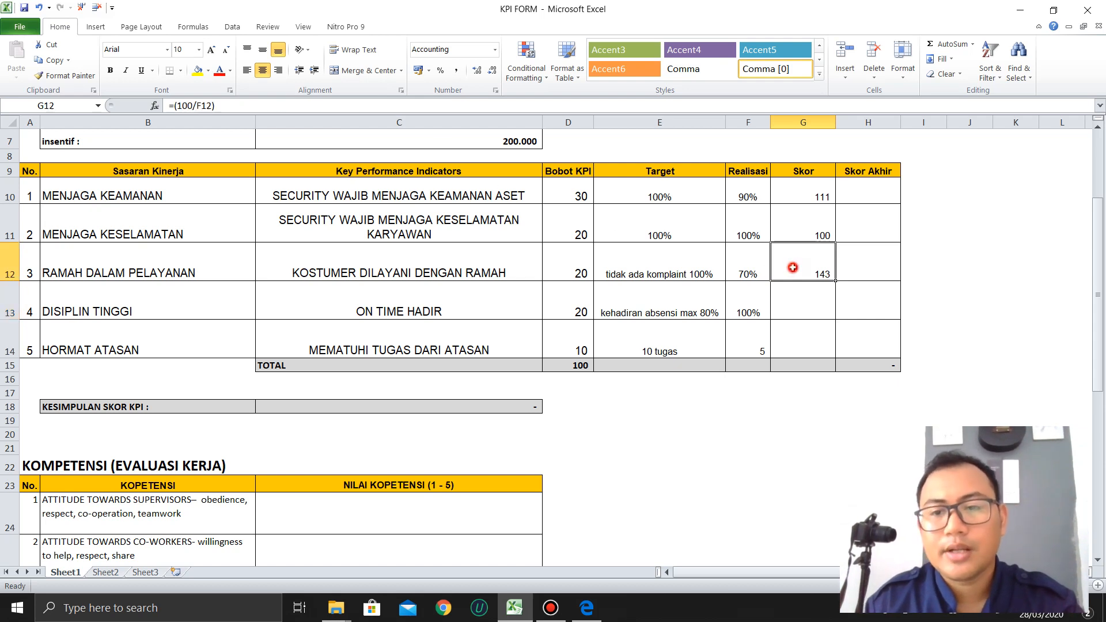
Step: Enter (80/100) as the Skor for DISIPLIN TINGGI in G13
click(832, 308)
click(715, 311)
click(812, 316)
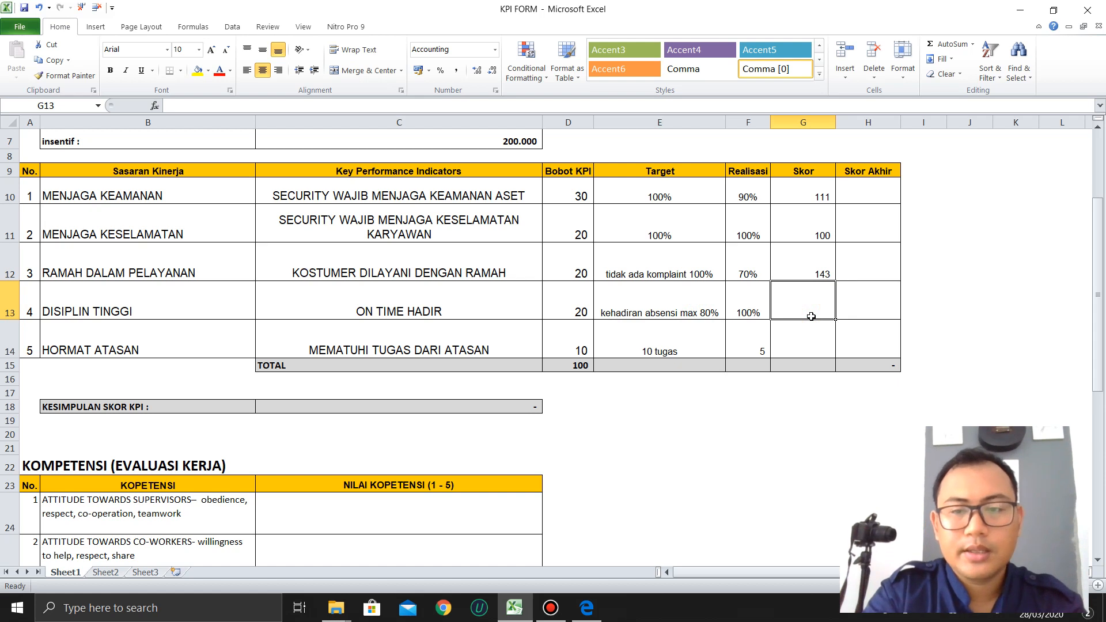
text((80*)
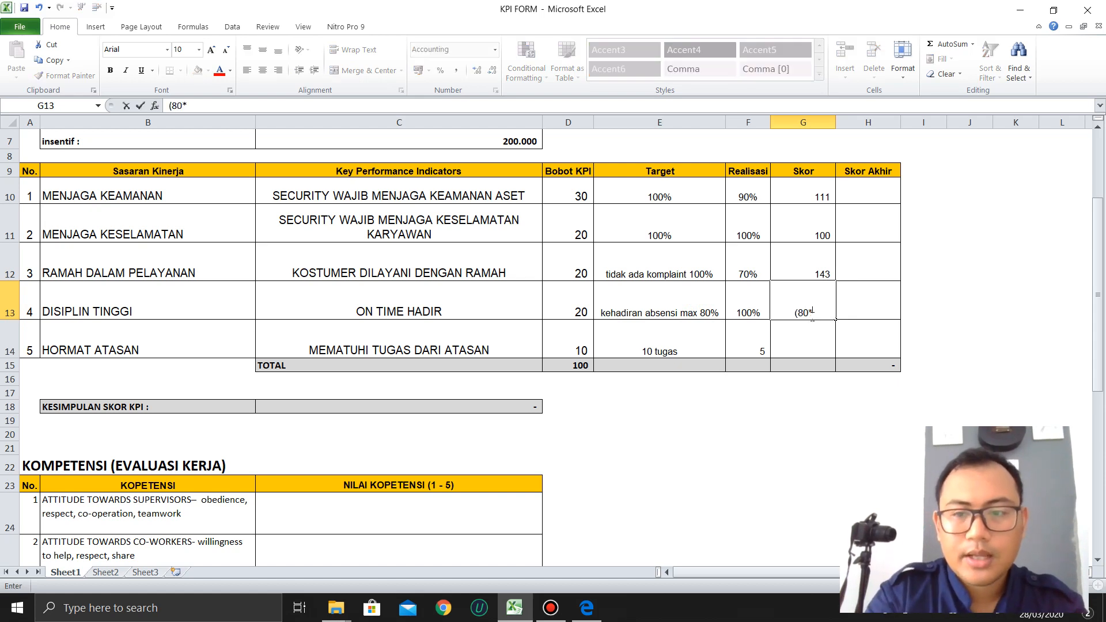
key(BackSpace)
text(/)
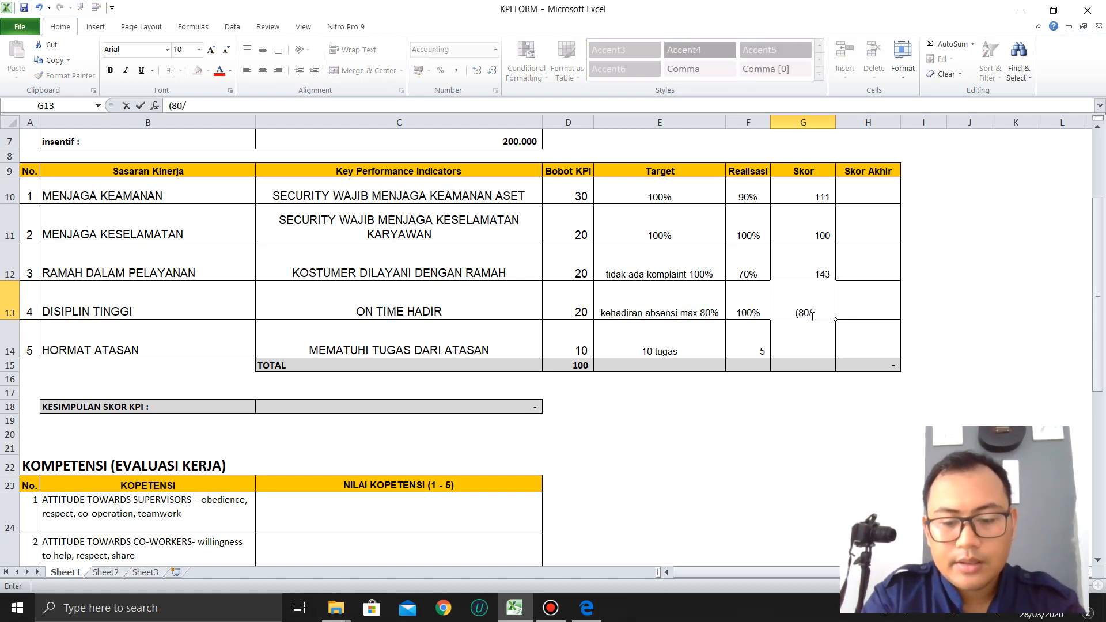
text(100))
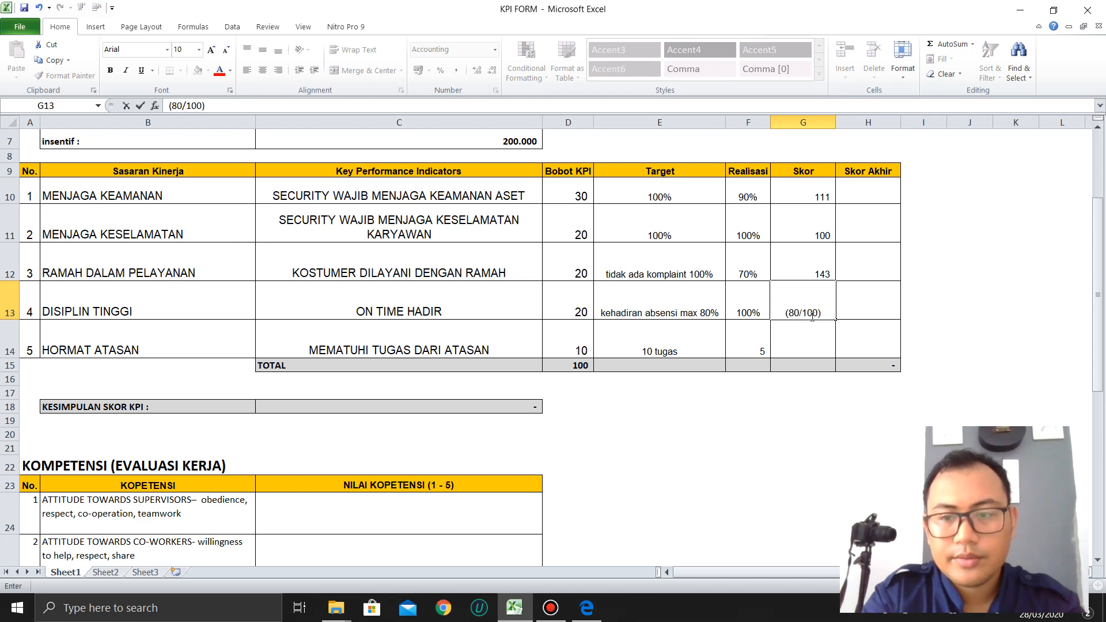
key(Return)
Step: Try the percent format on the Skor in G13, and copy G12's formatting onto it with Format Painter
click(811, 315)
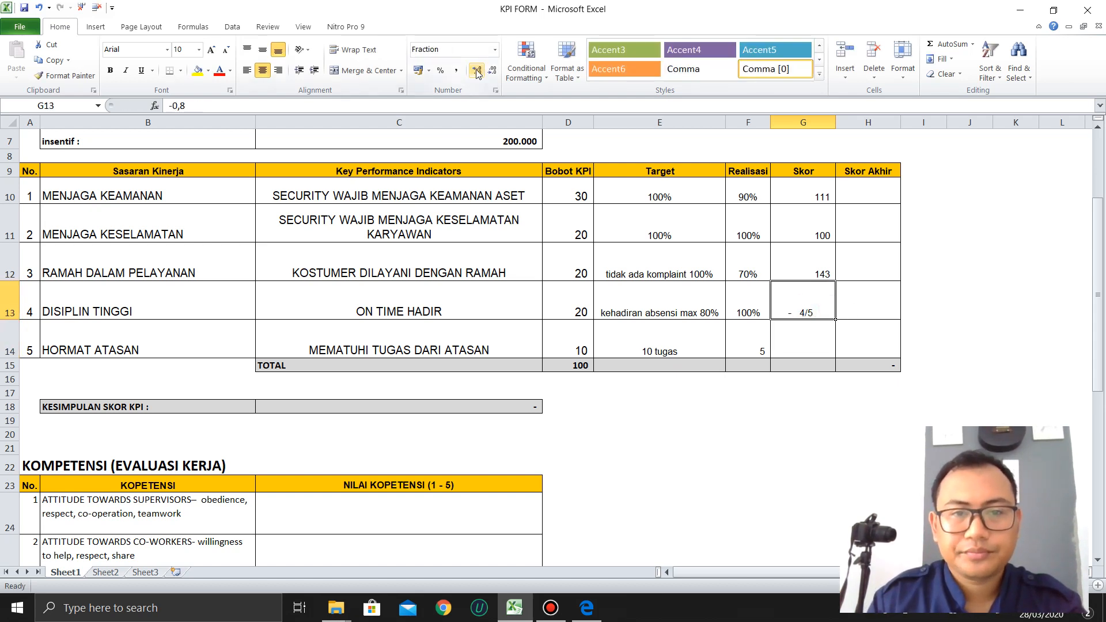
click(443, 71)
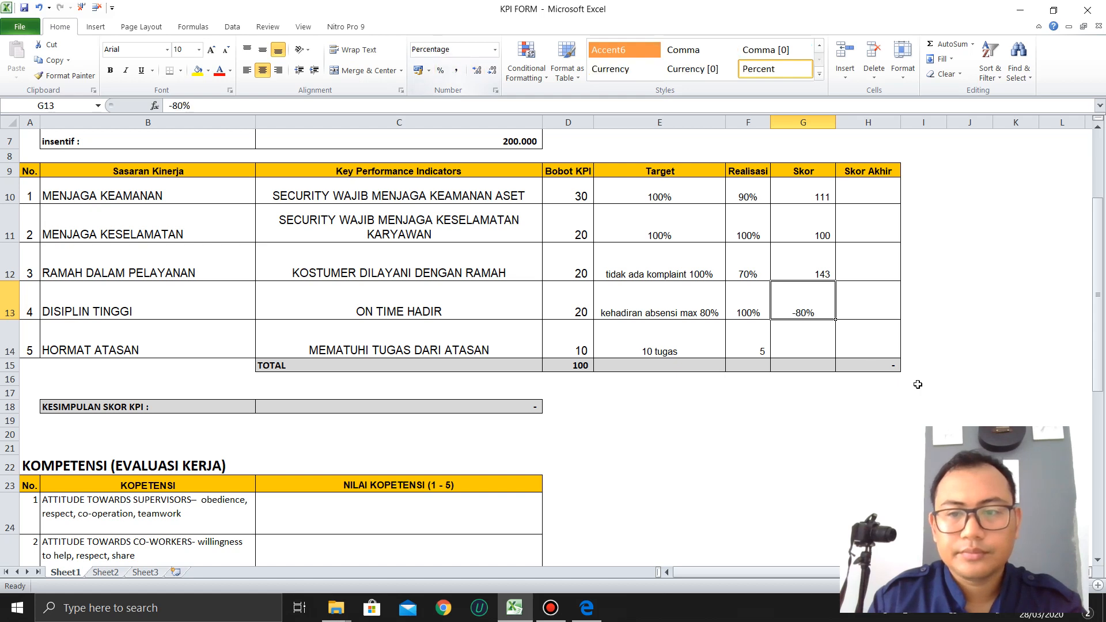
click(830, 268)
click(64, 76)
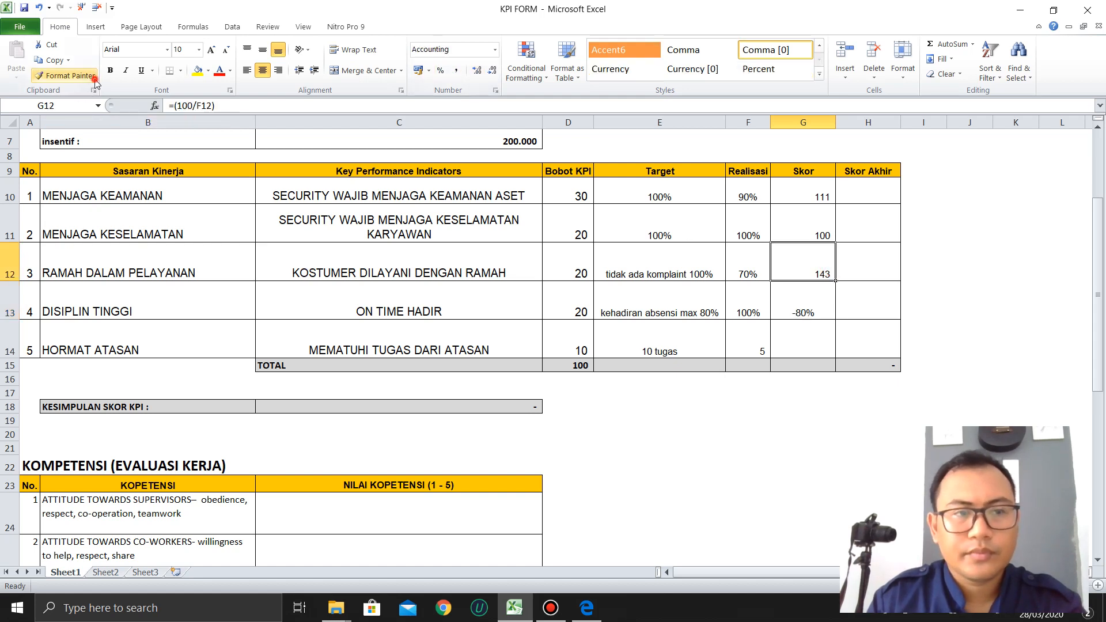
click(798, 308)
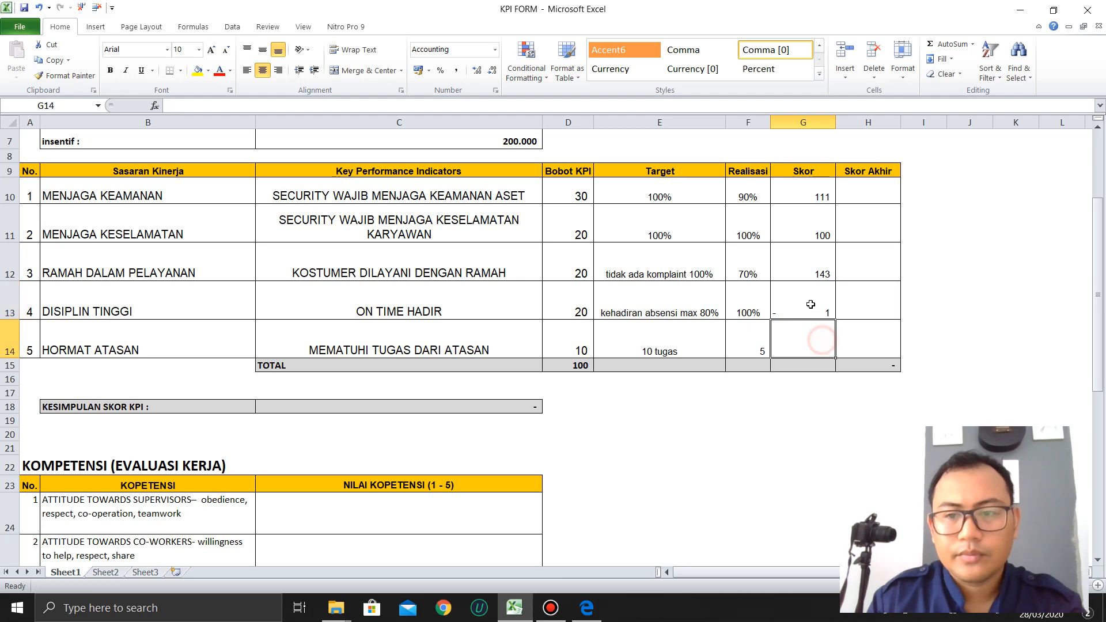
Step: Show one more decimal place in the DISIPLIN TINGGI Skor cell and check the Skor formula in the PDF guide
click(476, 73)
key(alt+Tab)
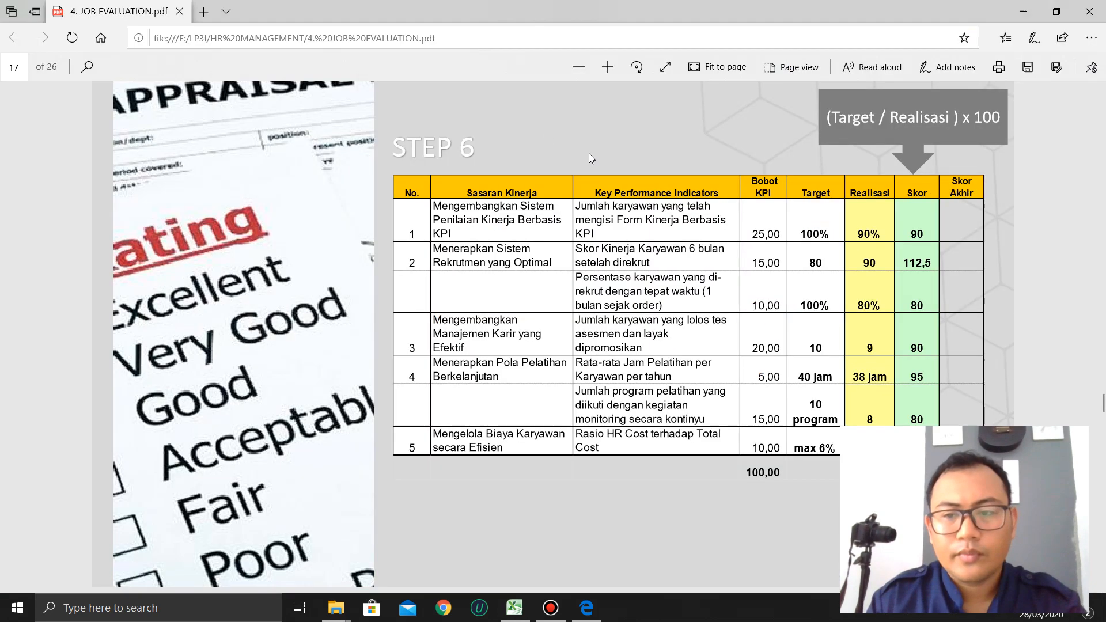
key(alt+Tab)
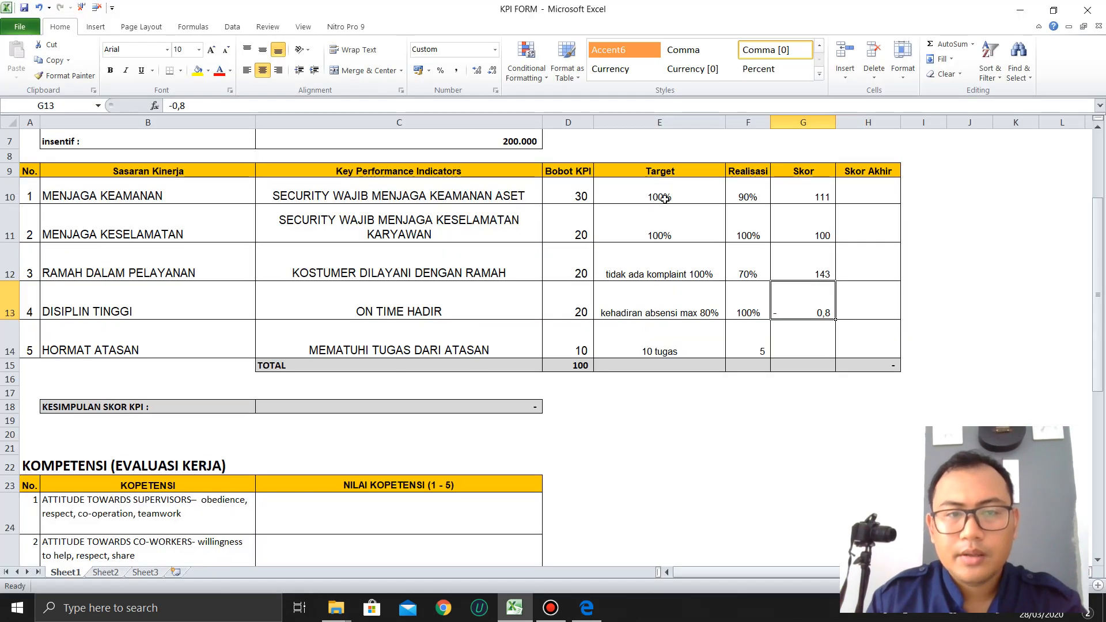
Step: Replace the Skor for DISIPLIN TINGGI in G13 with the formula =(80/100)*100 and show it without decimals
key(Delete)
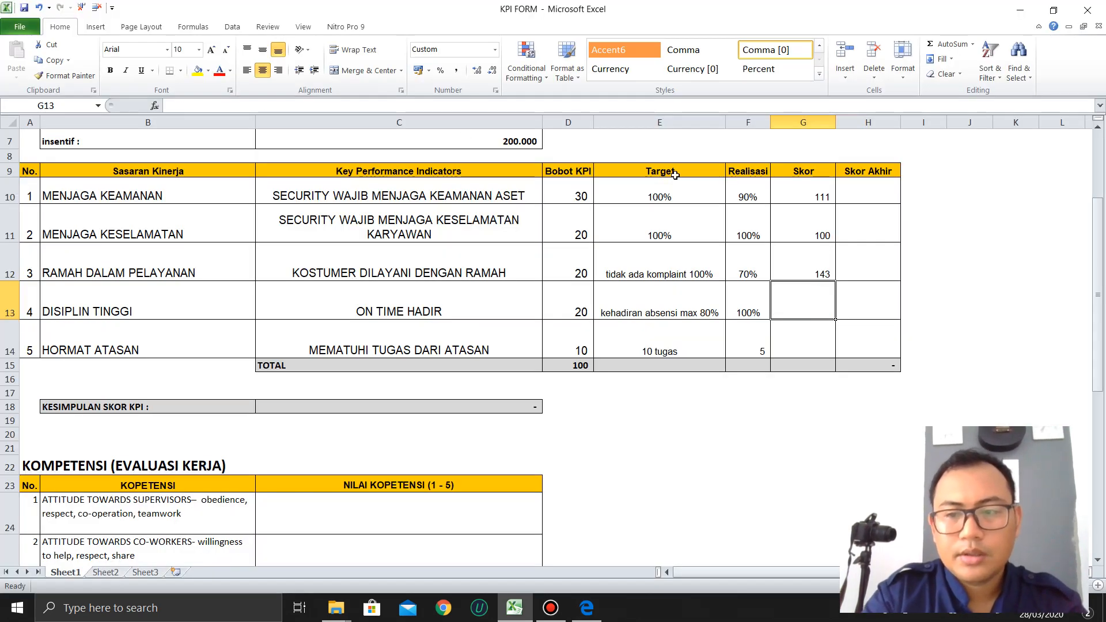
text(=)
text(()
text(80)
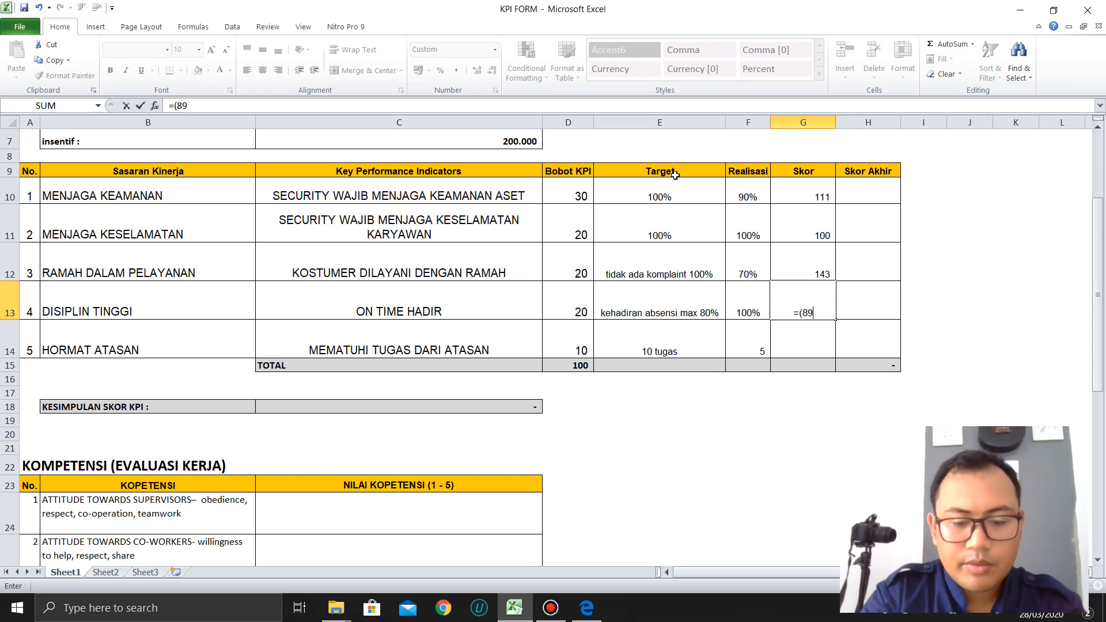
text(/10)
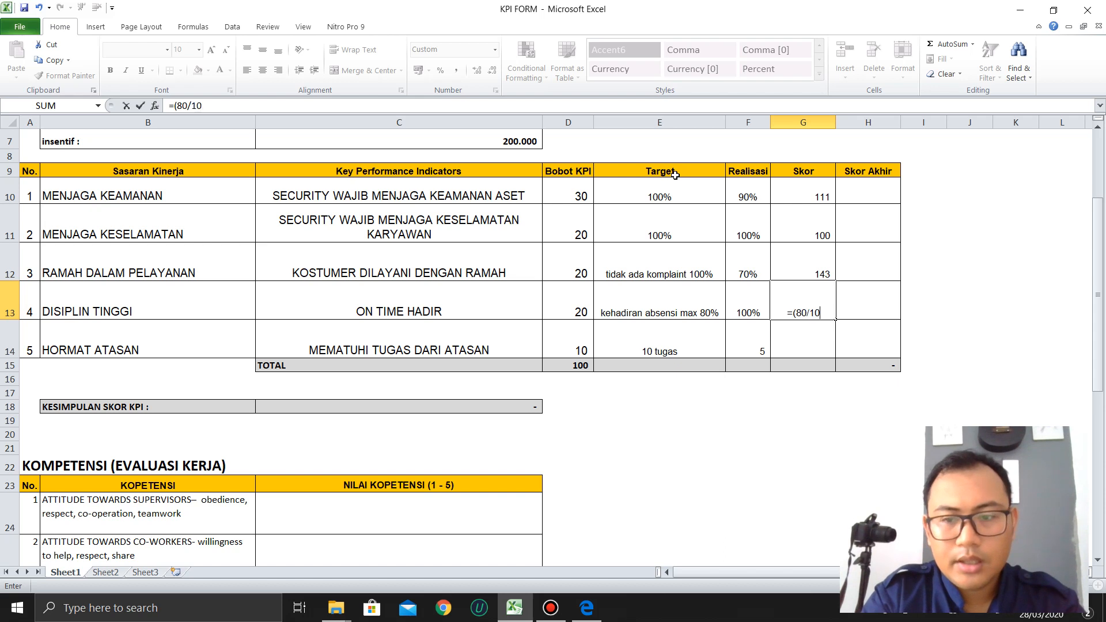
text(0)*100)
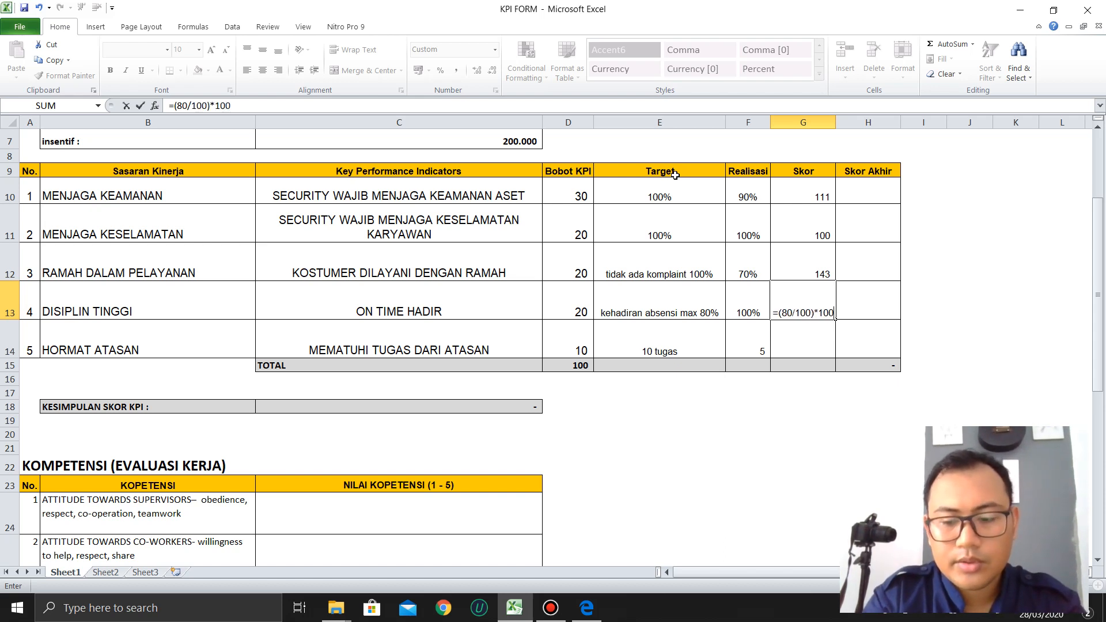
key(Return)
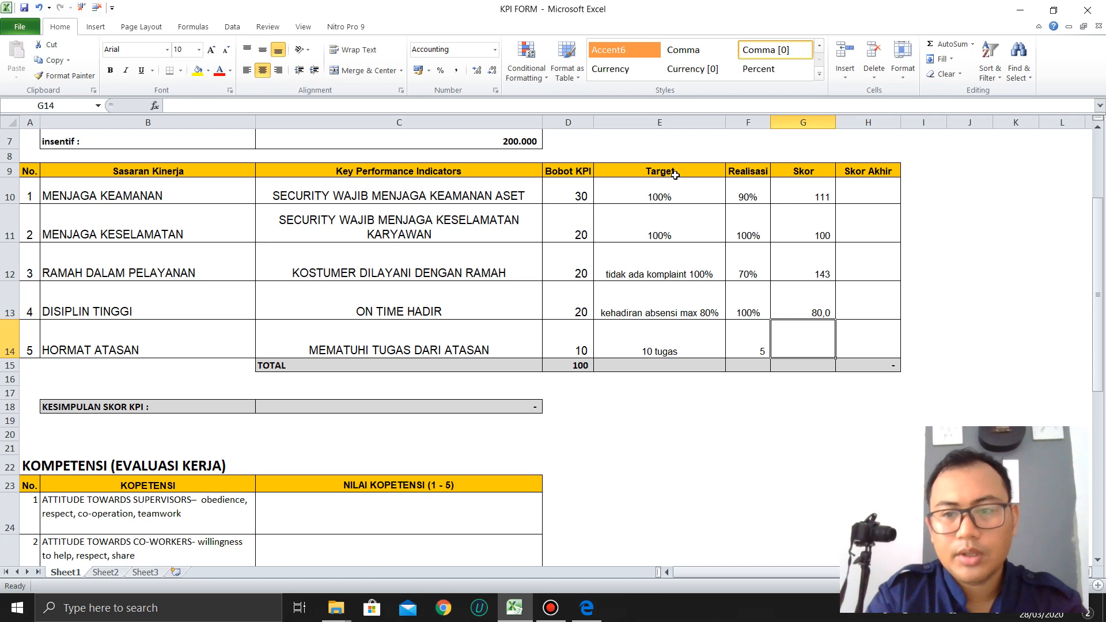
click(809, 294)
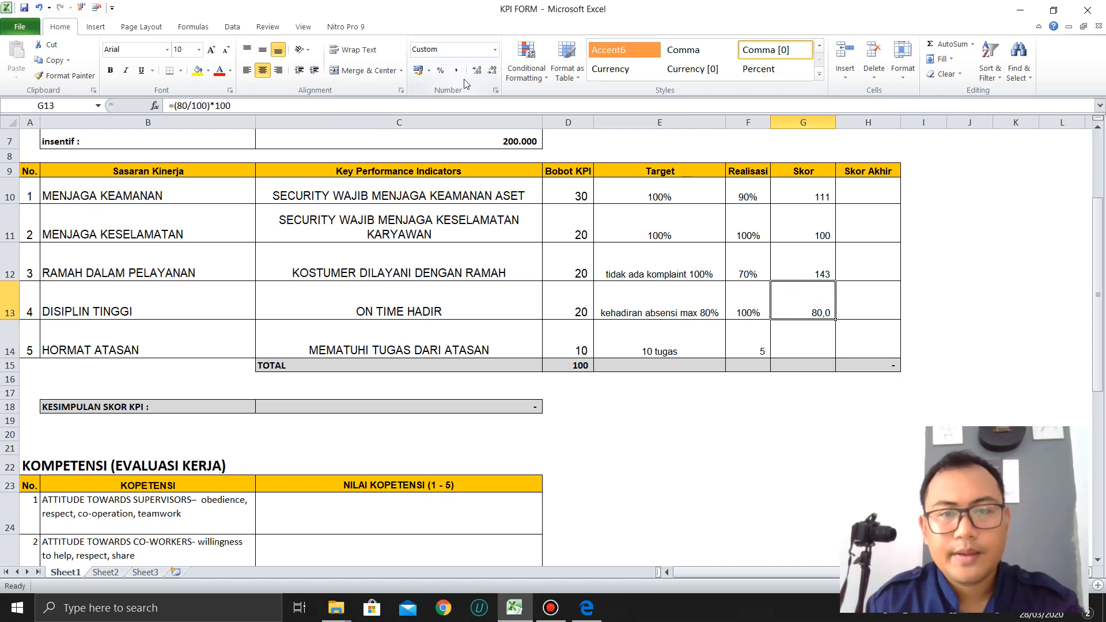
click(492, 70)
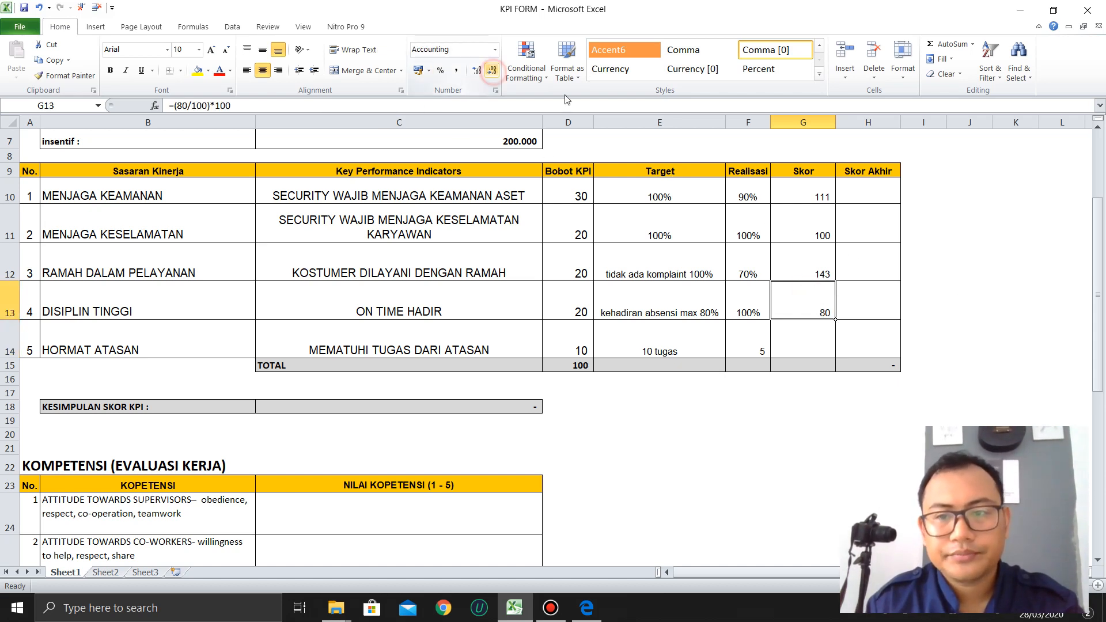
Step: Check the Skor formula in the PDF guide and enter (10/5)*100 as the Skor for HORMAT ATASAN in G14
click(802, 347)
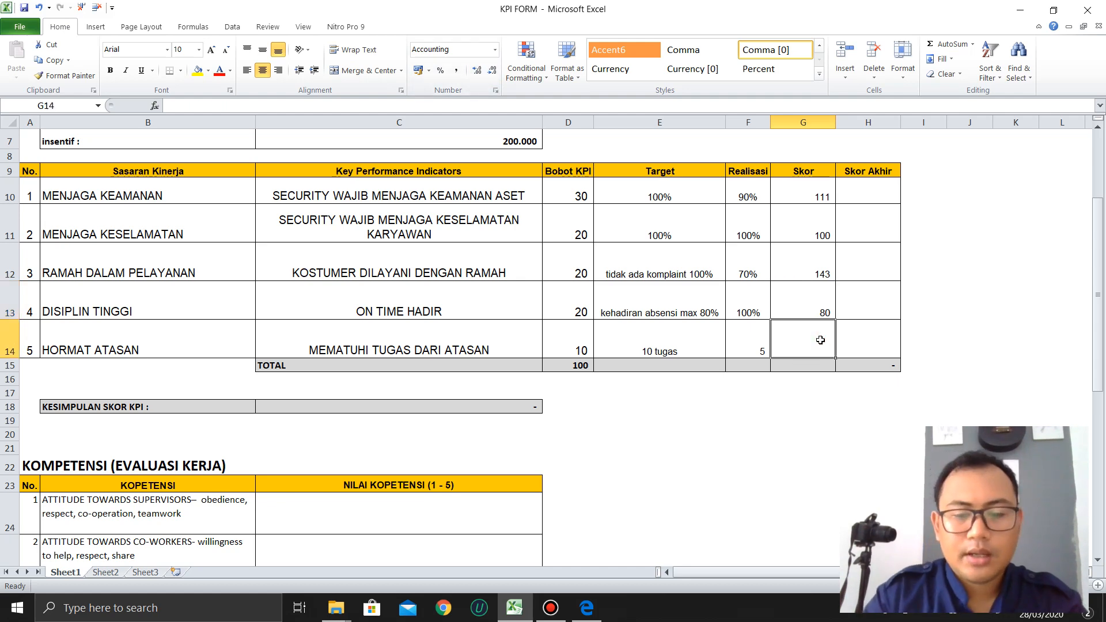
key(alt+Tab)
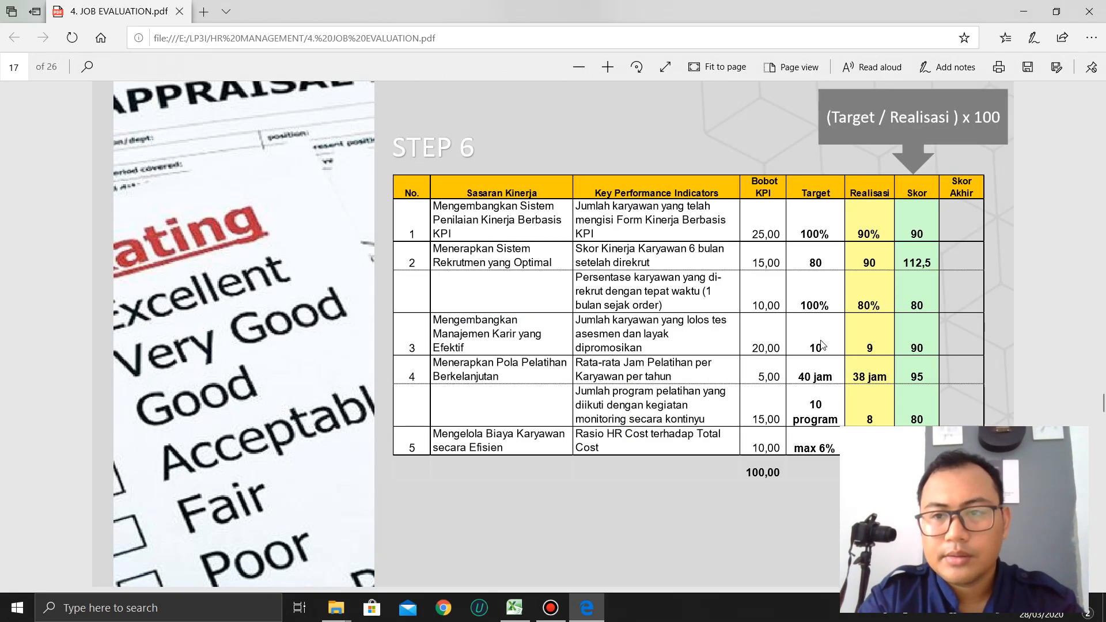
key(alt+Tab)
text(()
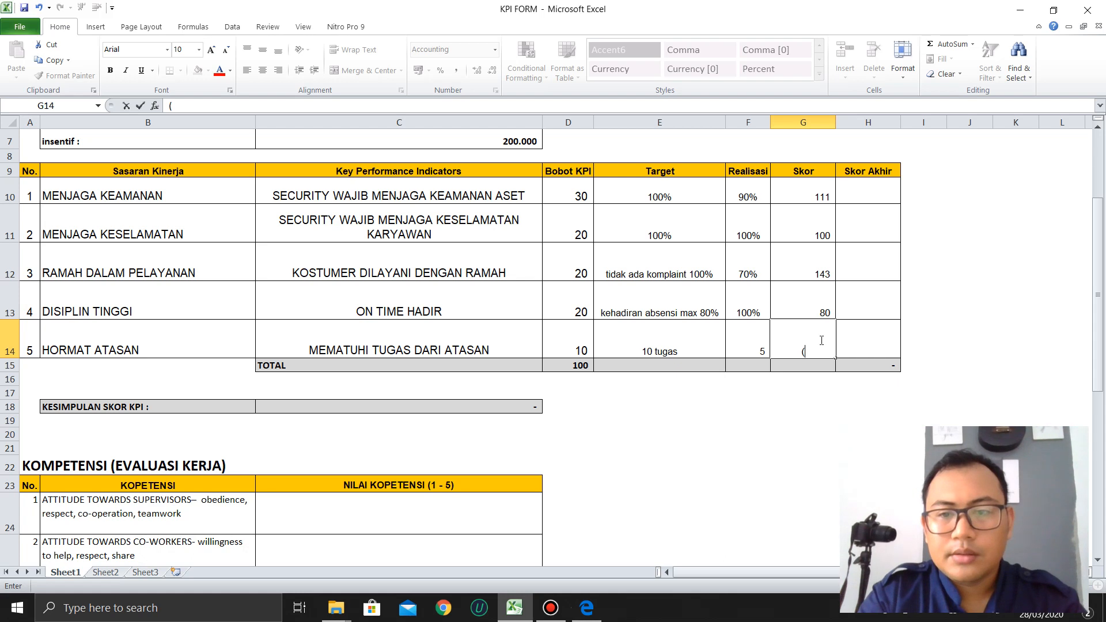
text(10/5)*1)
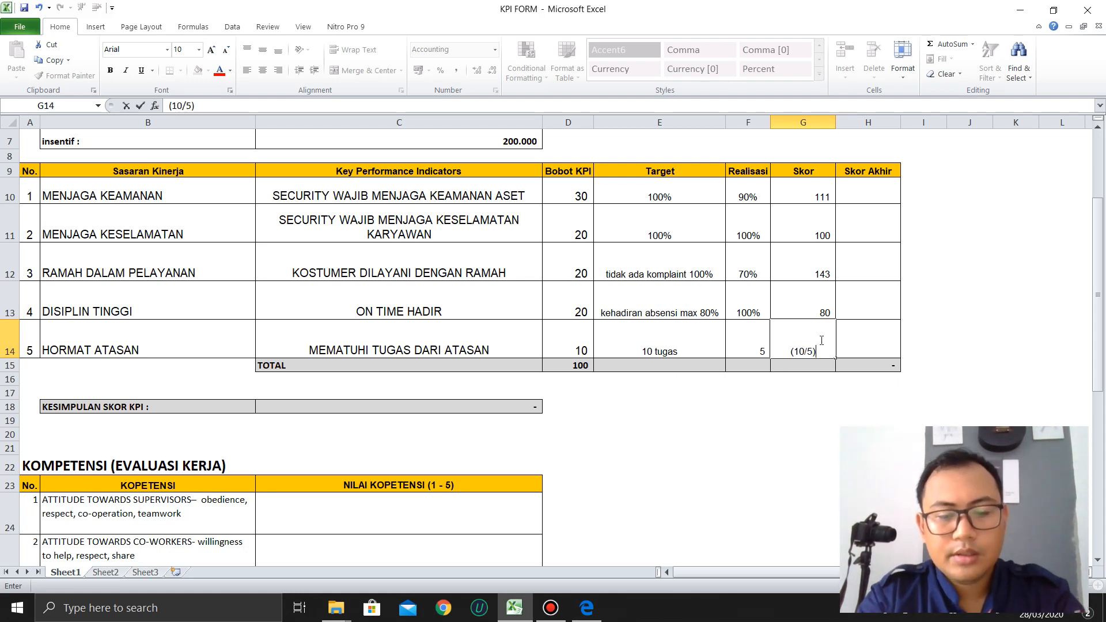
text(00)
key(Return)
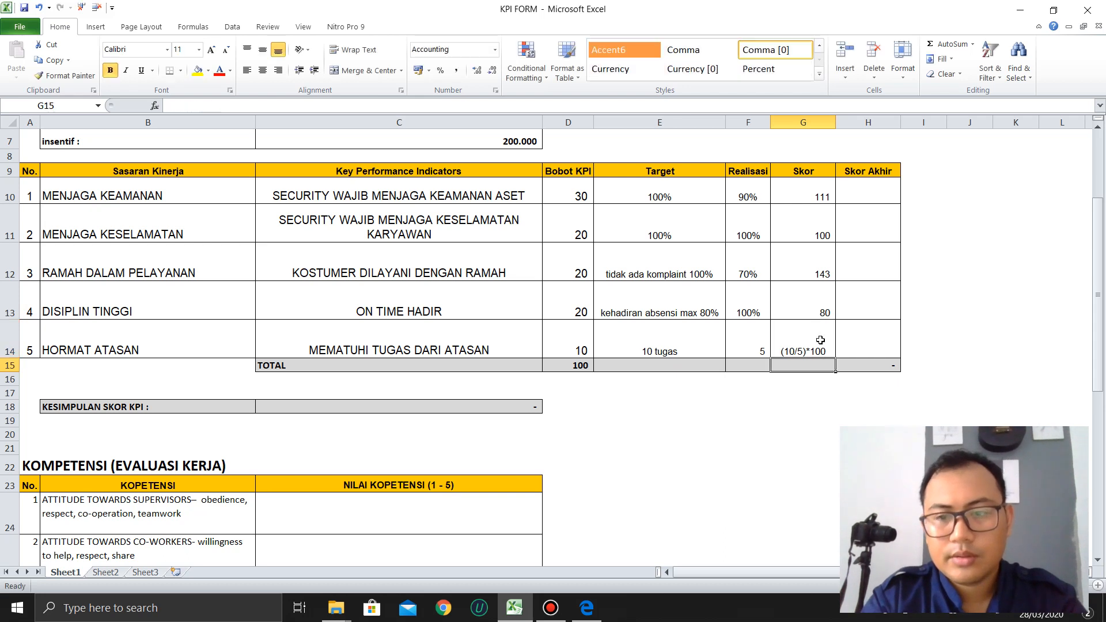
Step: Add an equals sign before the Skor entry in G14, making it the formula =(10/5)*100
click(820, 340)
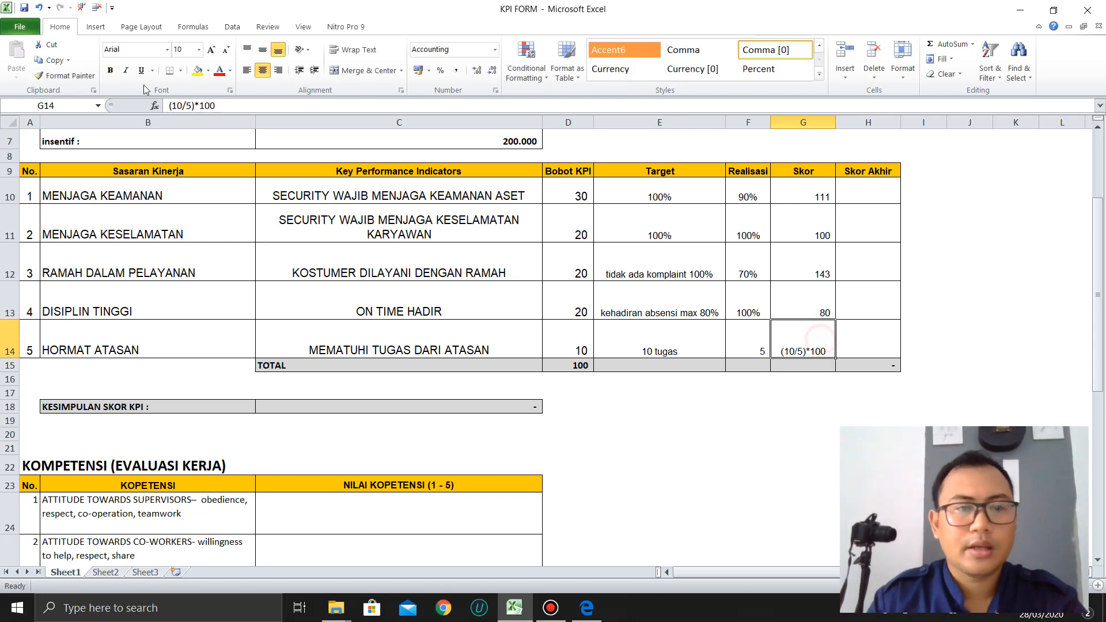
click(171, 106)
text(=)
key(Return)
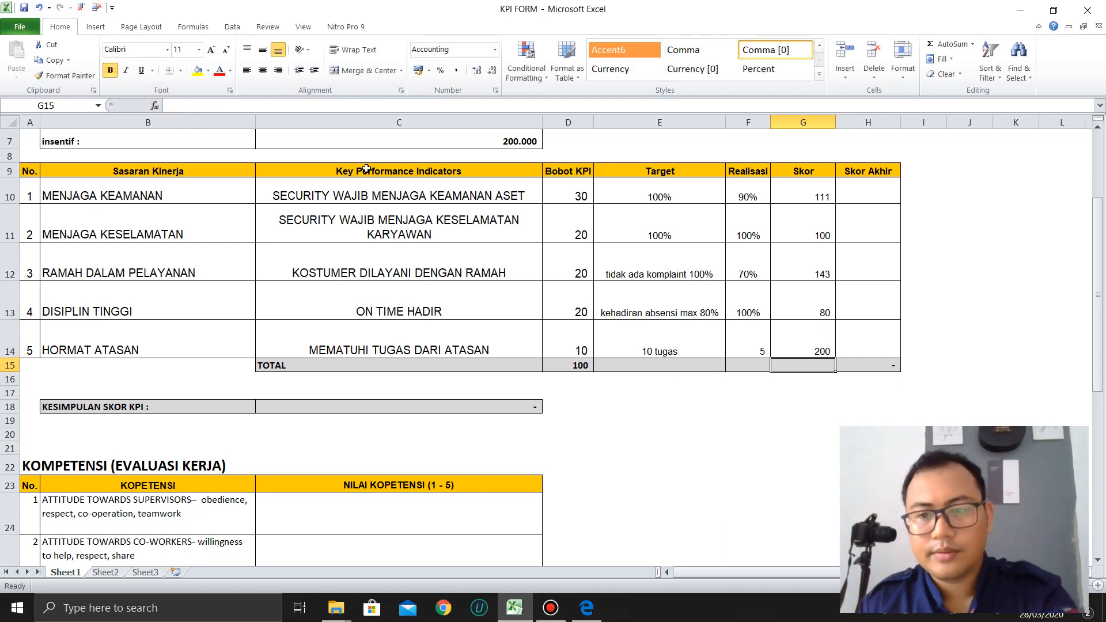
Step: Compare the form's Skor column with the STEP 6 example and formula in the PDF guide, and view the STEP 7 formula
click(832, 340)
key(alt+Tab)
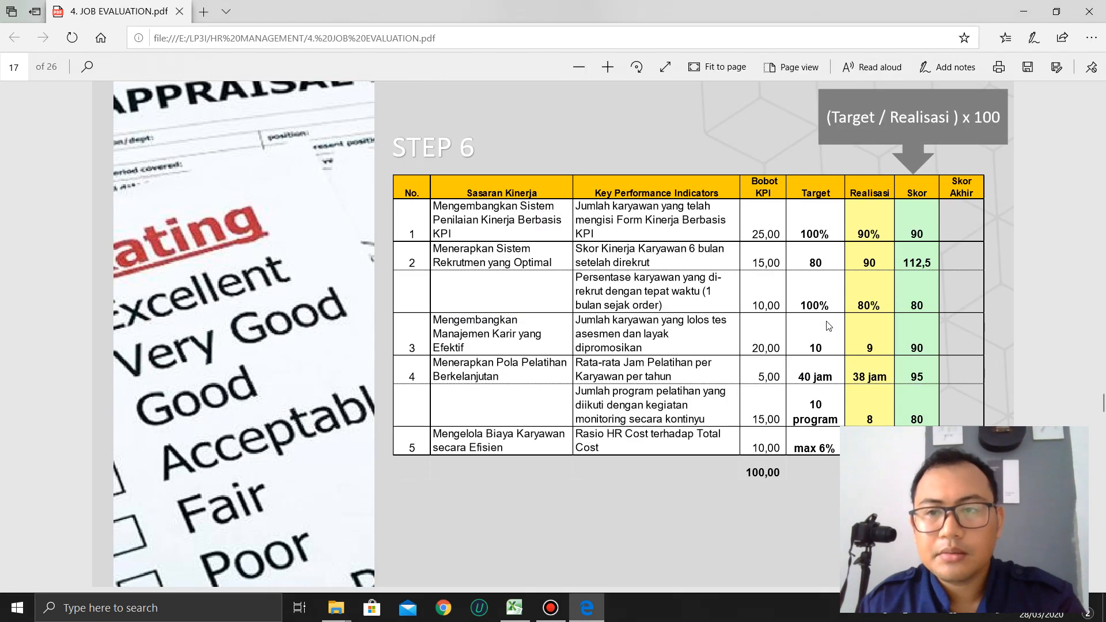
scroll(836, 329, down, 1)
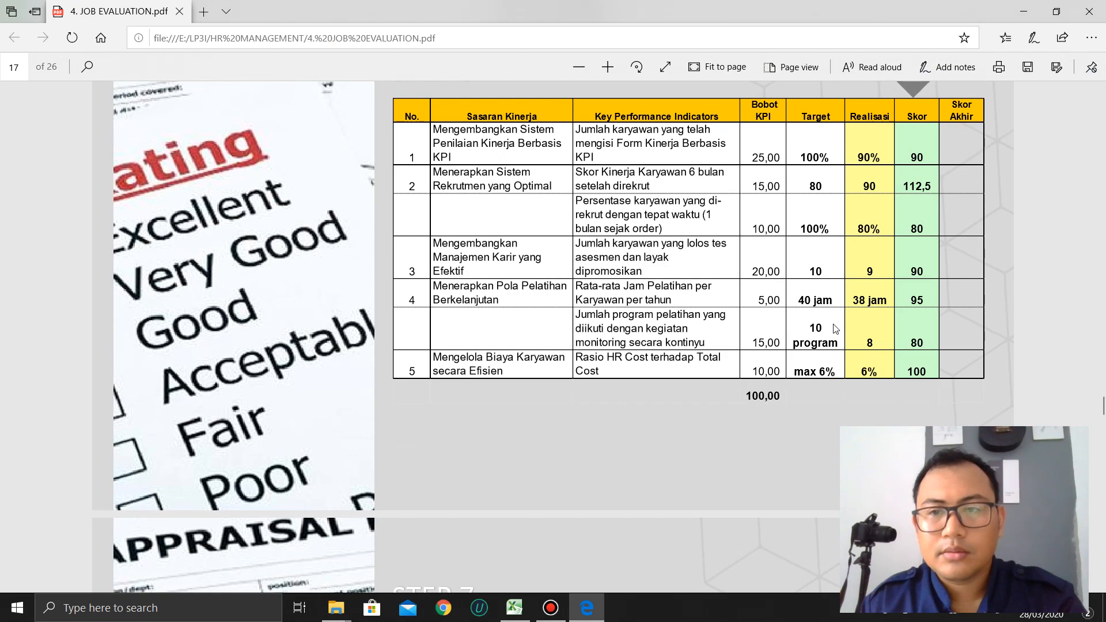
scroll(836, 329, down, 4)
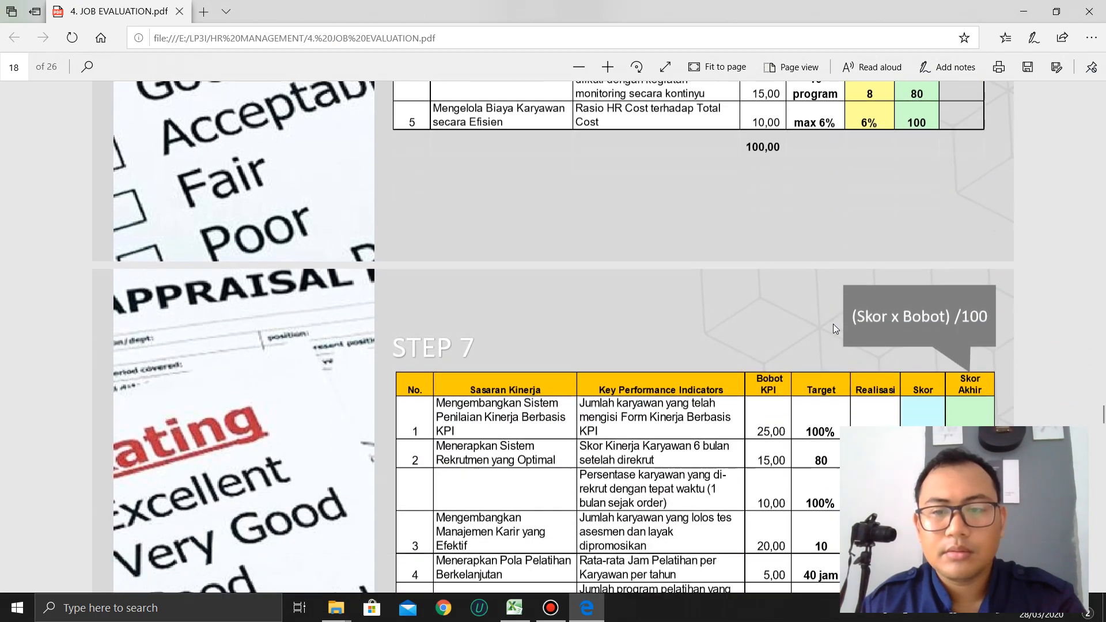
scroll(833, 324, up, 5)
key(alt+Tab)
click(821, 197)
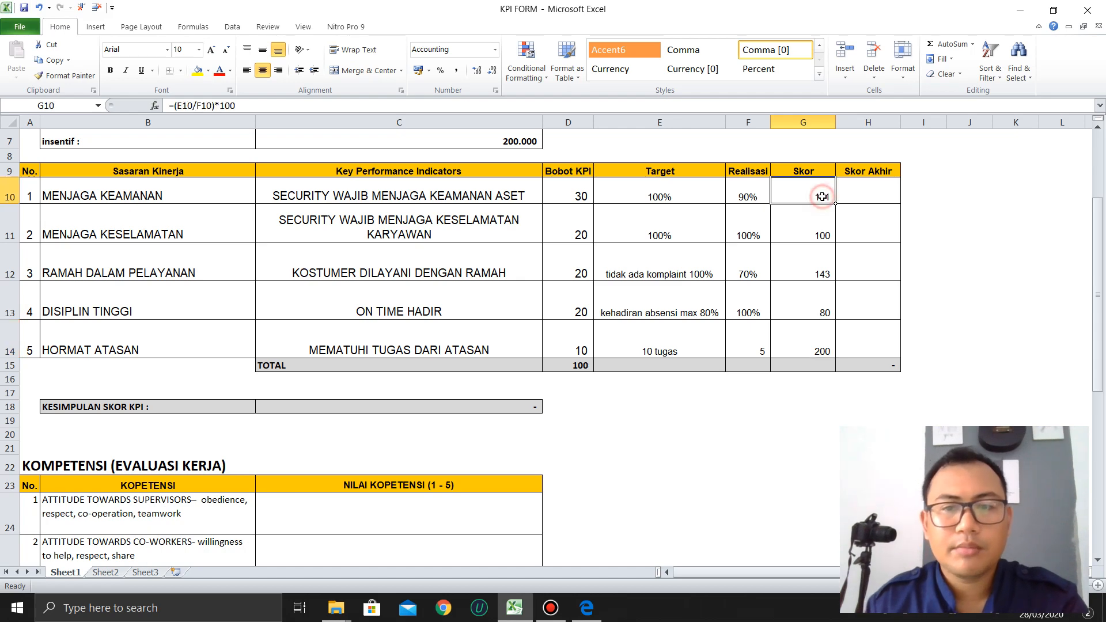
key(alt+Tab)
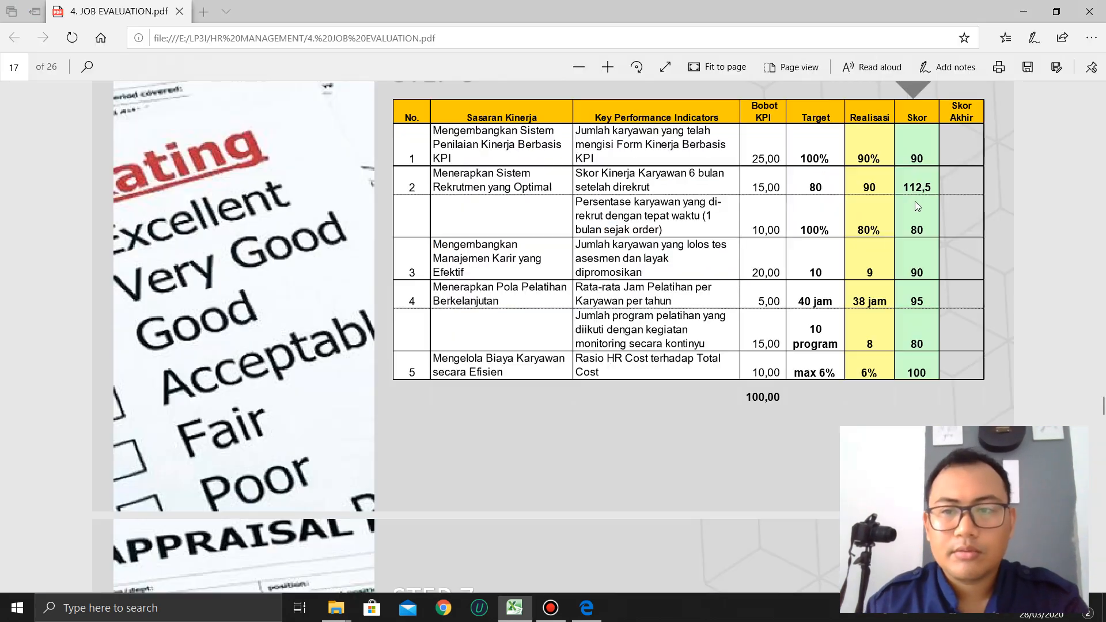
scroll(553, 338, up, 2)
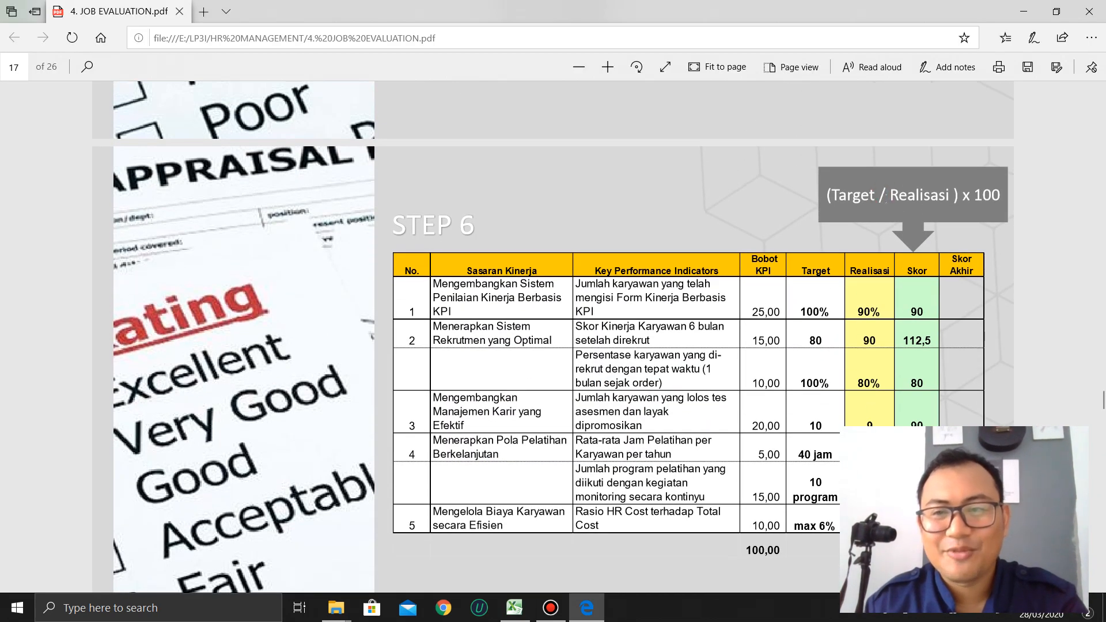
key(alt+Tab)
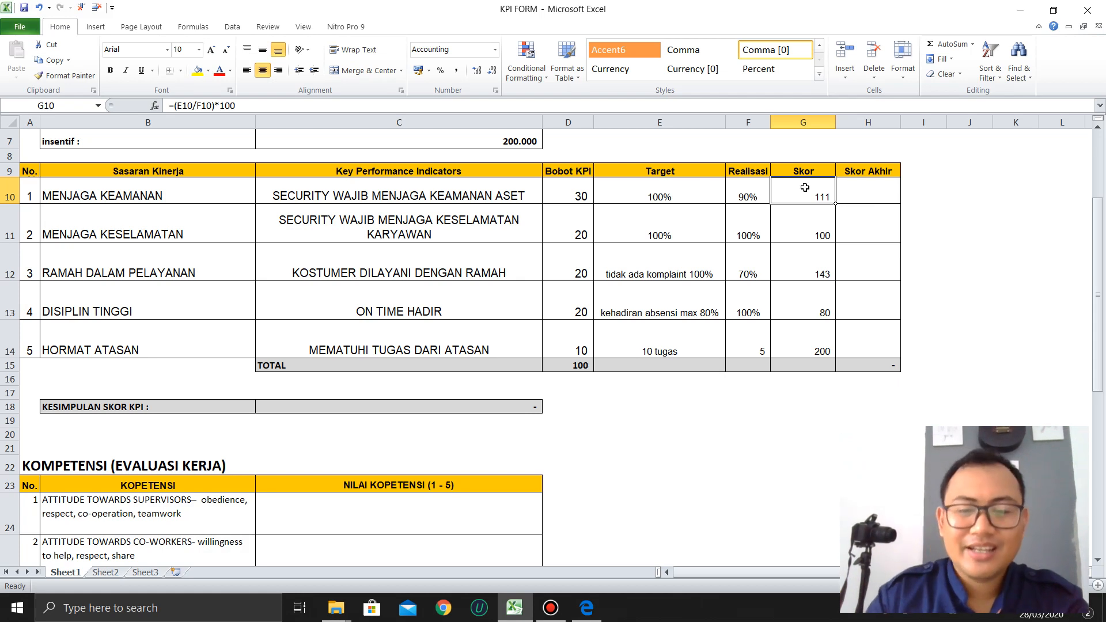
text(=()
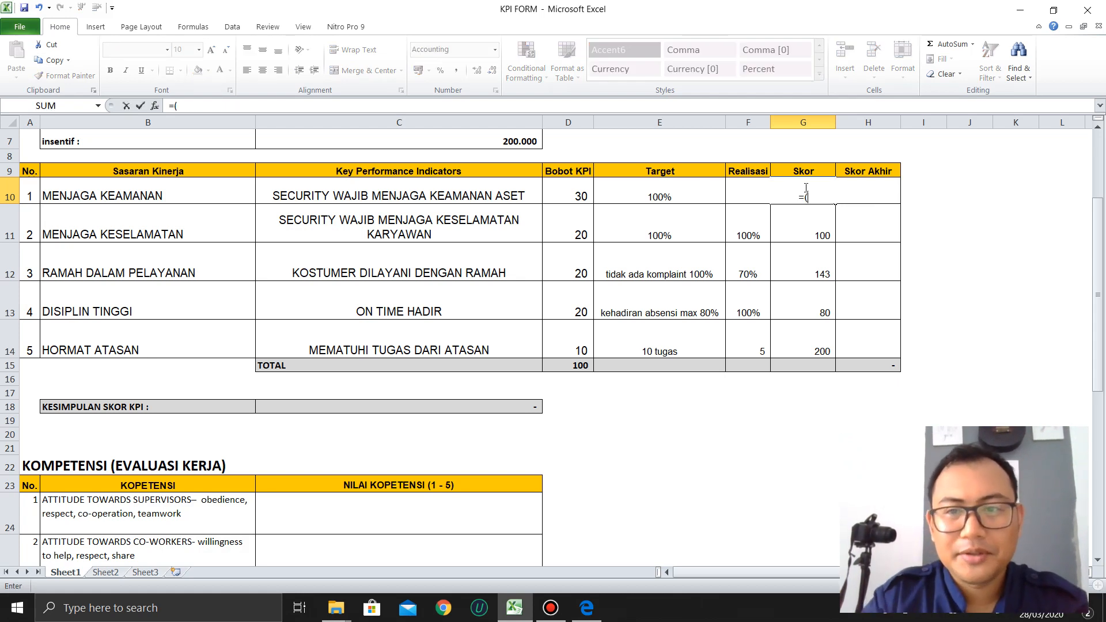
click(711, 190)
key(Right)
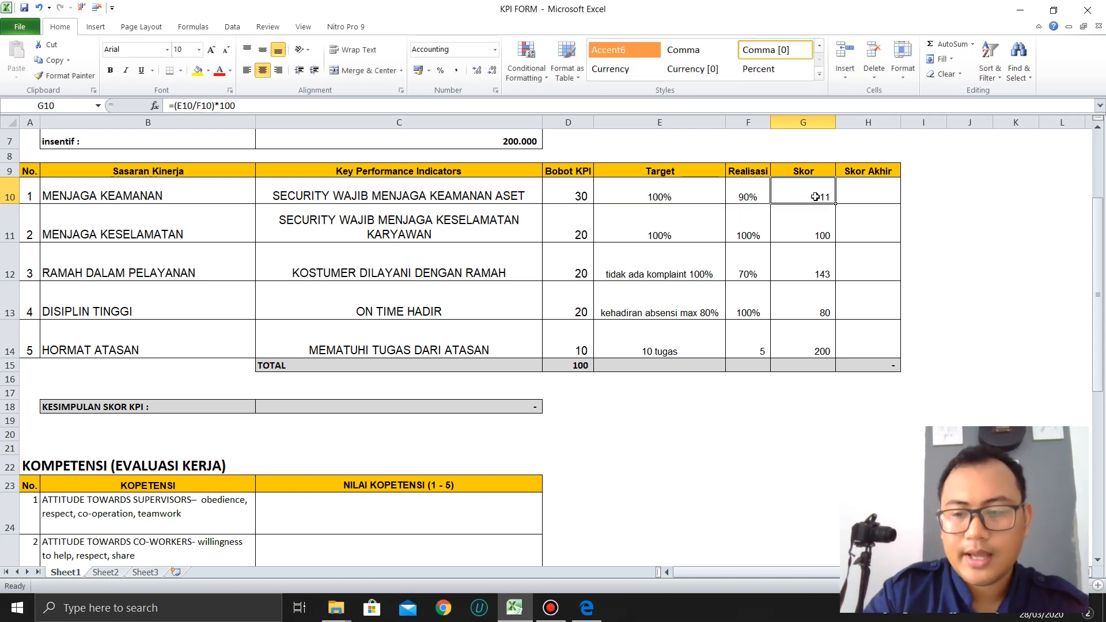
Step: Clear all the Skor entries in G10:G14
key(shift+Down)
key(shift+Down)
key(shift+Down)
key(shift+Down)
key(Delete)
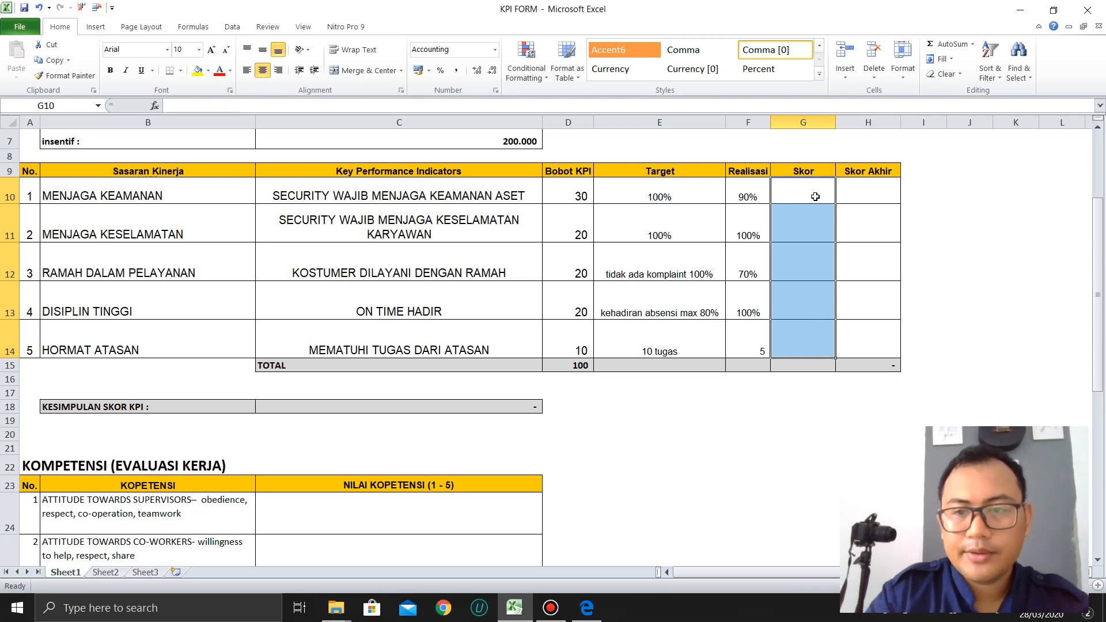
Step: Enter the formula =(90/100)*100 as the Skor for MENJAGA KEAMANAN in G10 and fill it down to G11
click(815, 197)
text(=)
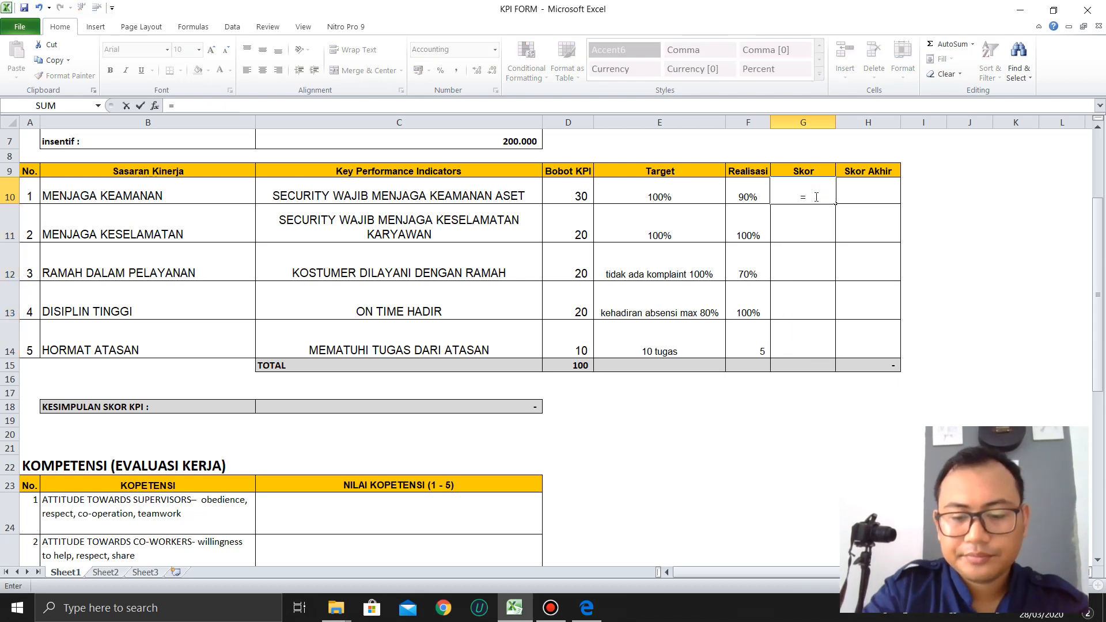
text((90/100)*100)
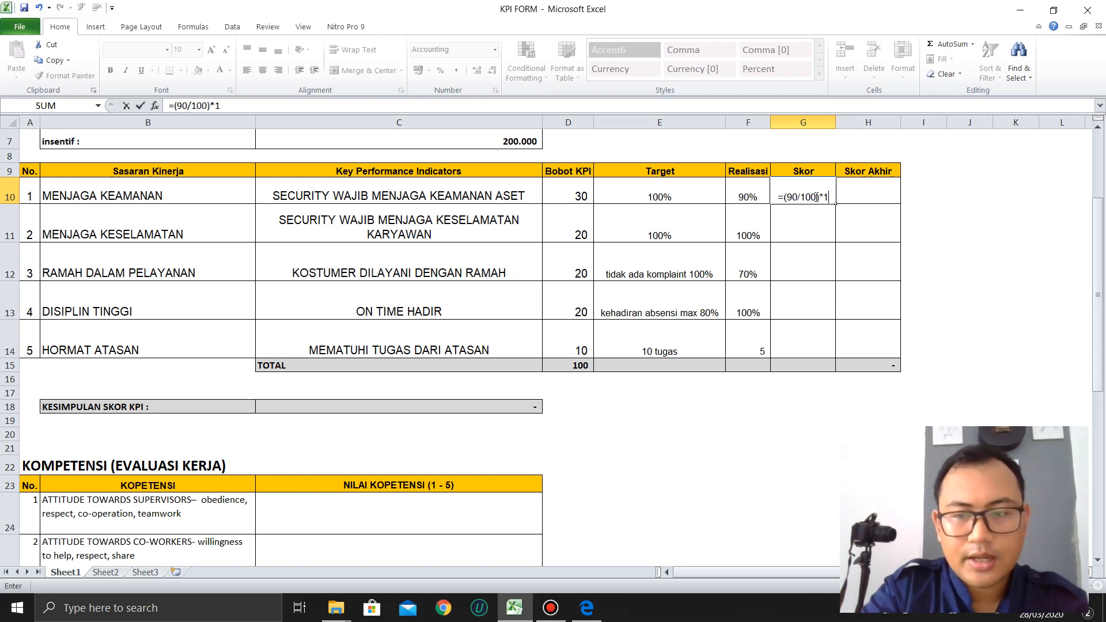
key(Return)
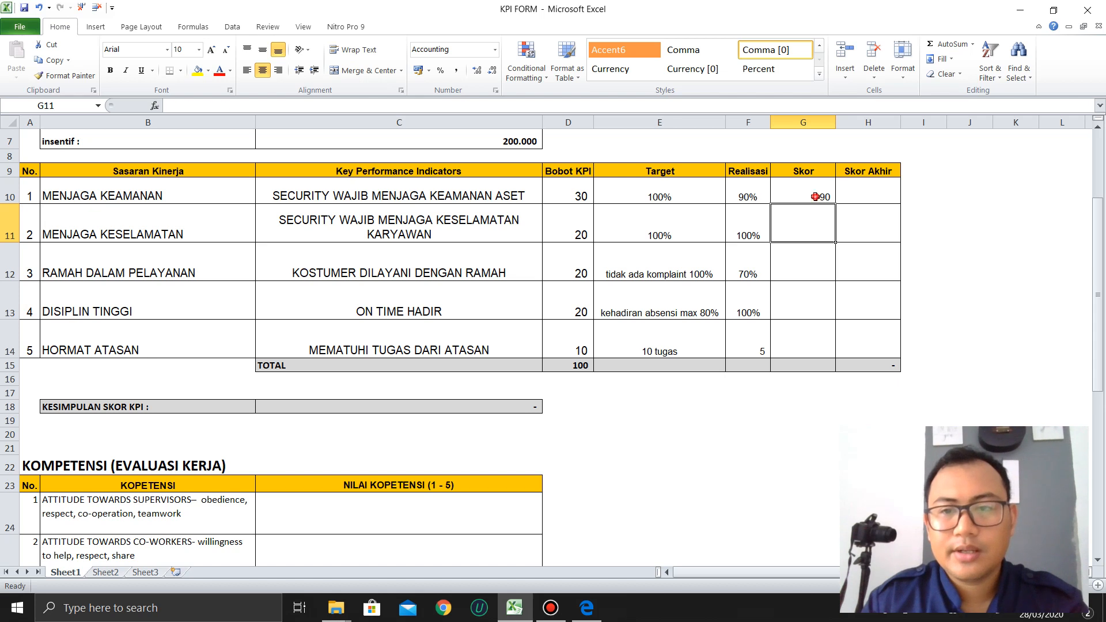
click(824, 197)
drag(831, 234, 831, 236)
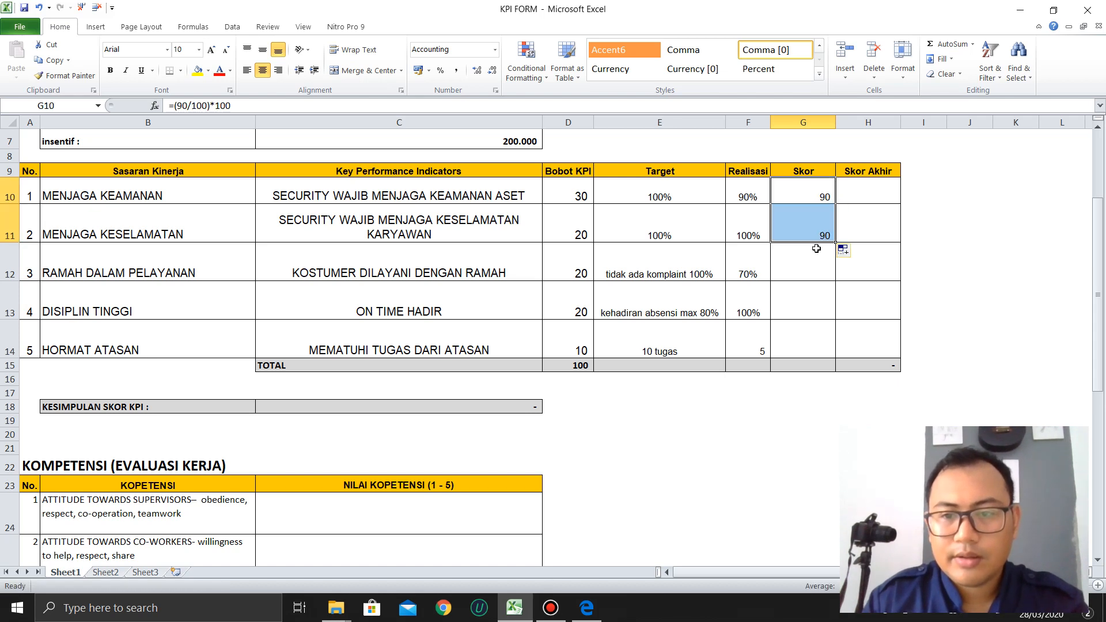
Step: Enter the formula =(70/100)*100 as the Skor for RAMAH DALAM PELAYANAN in G12
click(808, 261)
text(=(70)
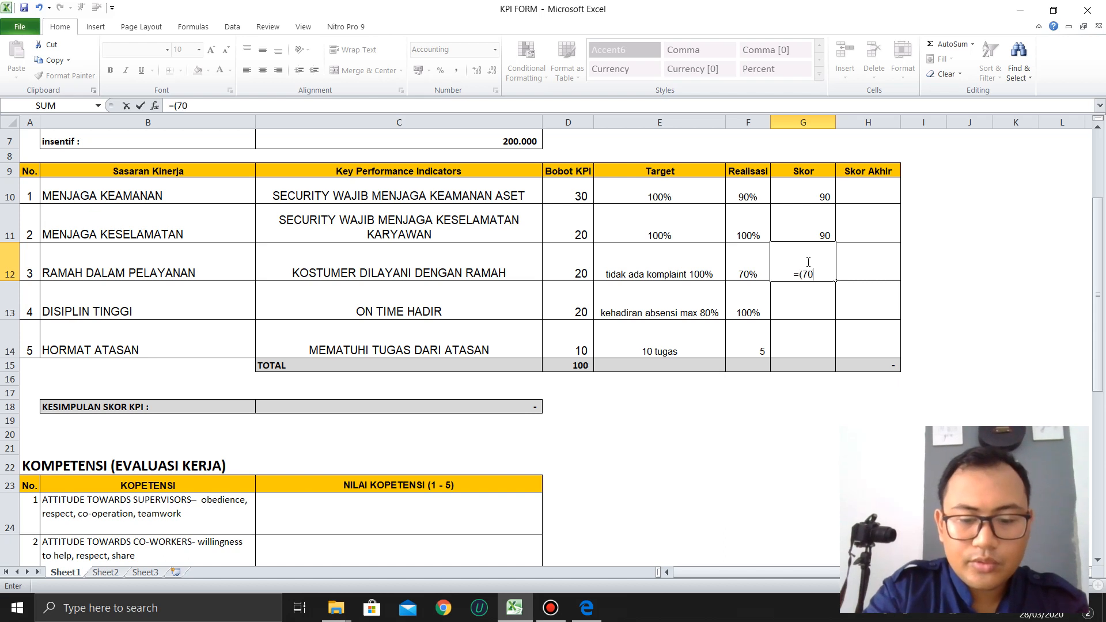
text(/10)
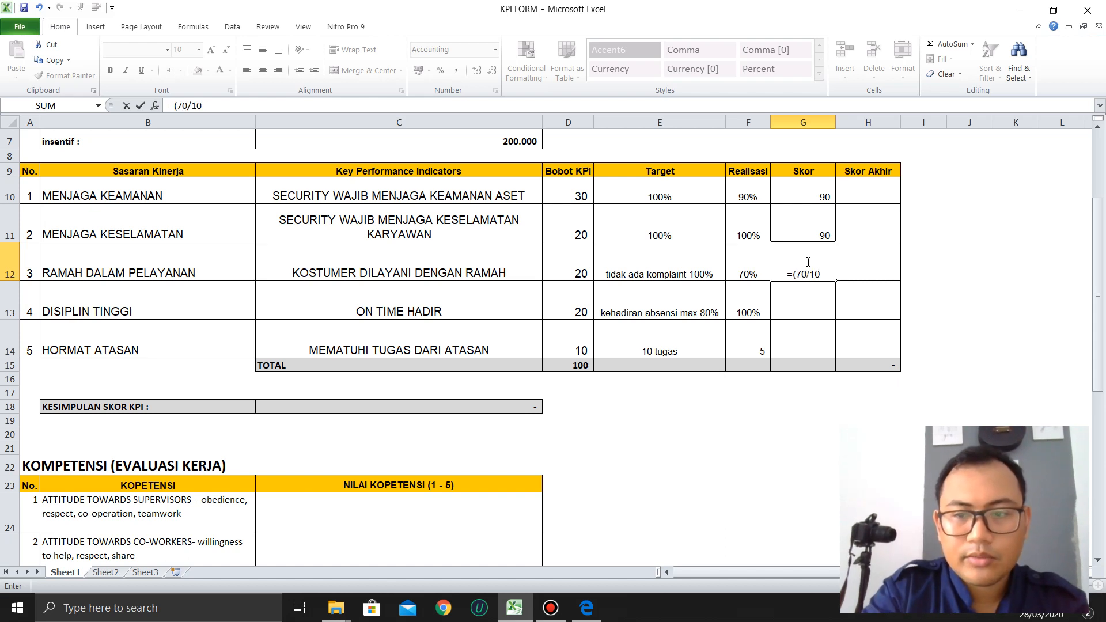
text(0)*100)
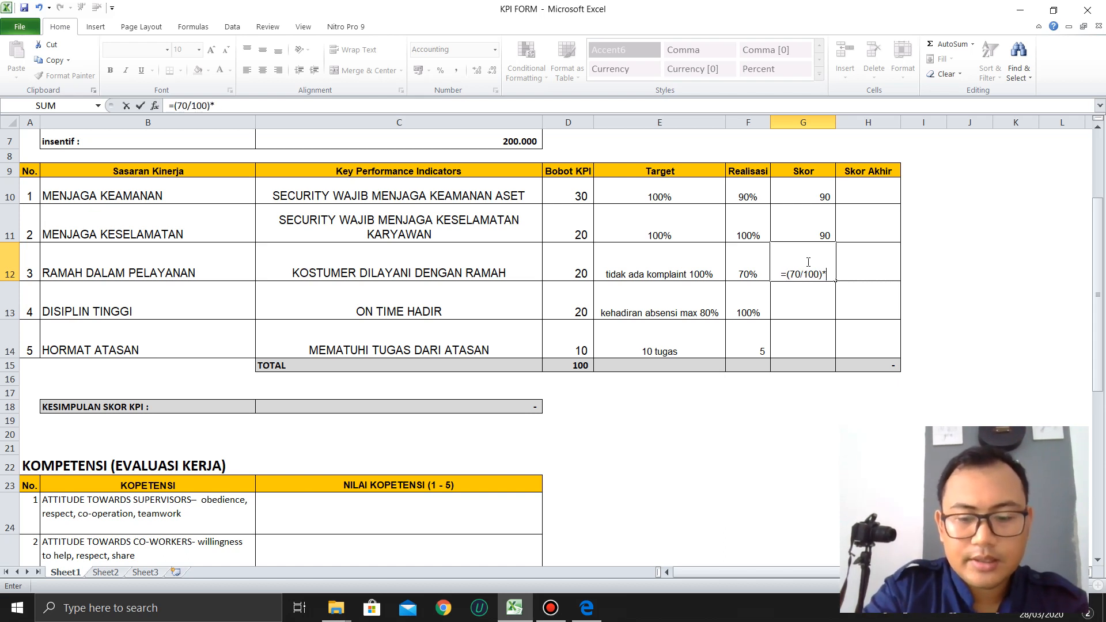
key(Return)
click(807, 262)
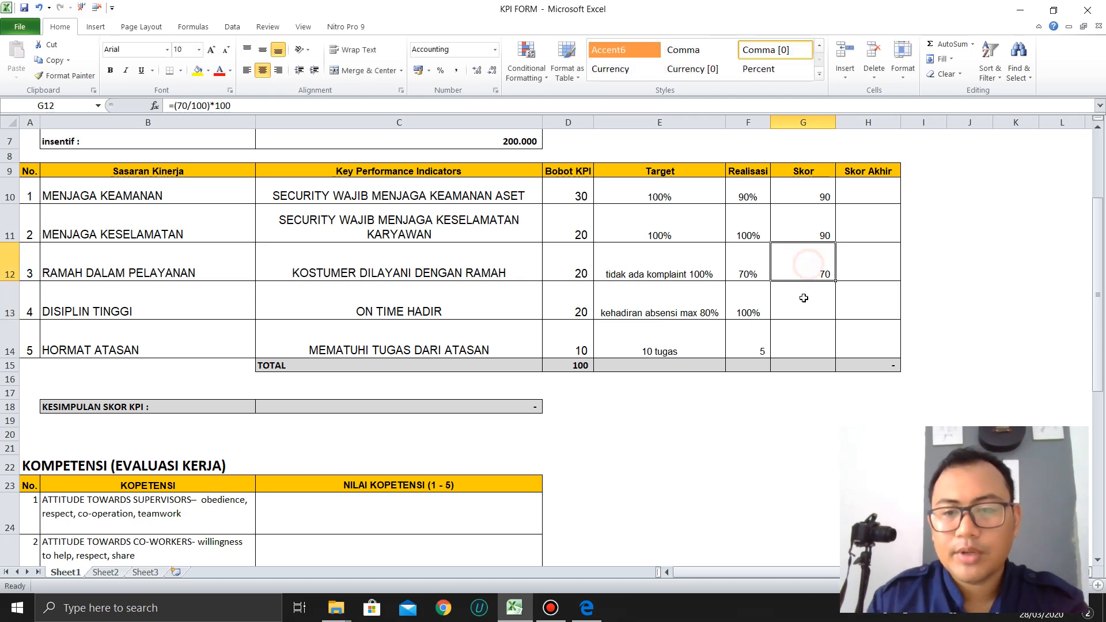
Step: Calculate the Skor for DISIPLIN TINGGI in G13 with the formula =(100/80)*100
scroll(803, 297, down, 1)
click(802, 253)
text(=)
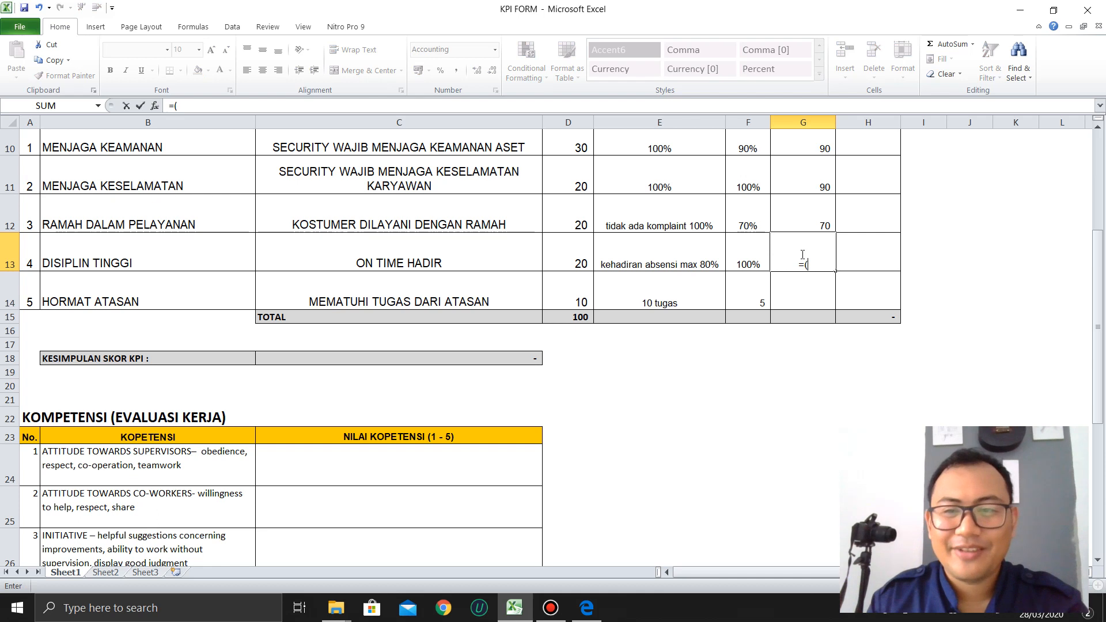
text(()
click(749, 250)
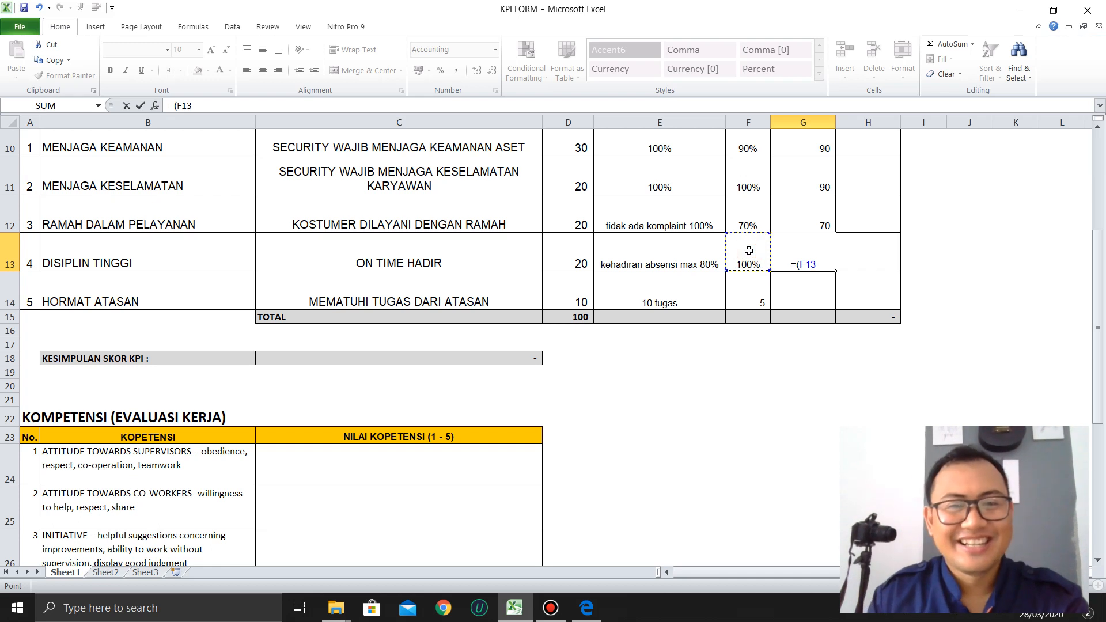
key(Escape)
text(=(100/)
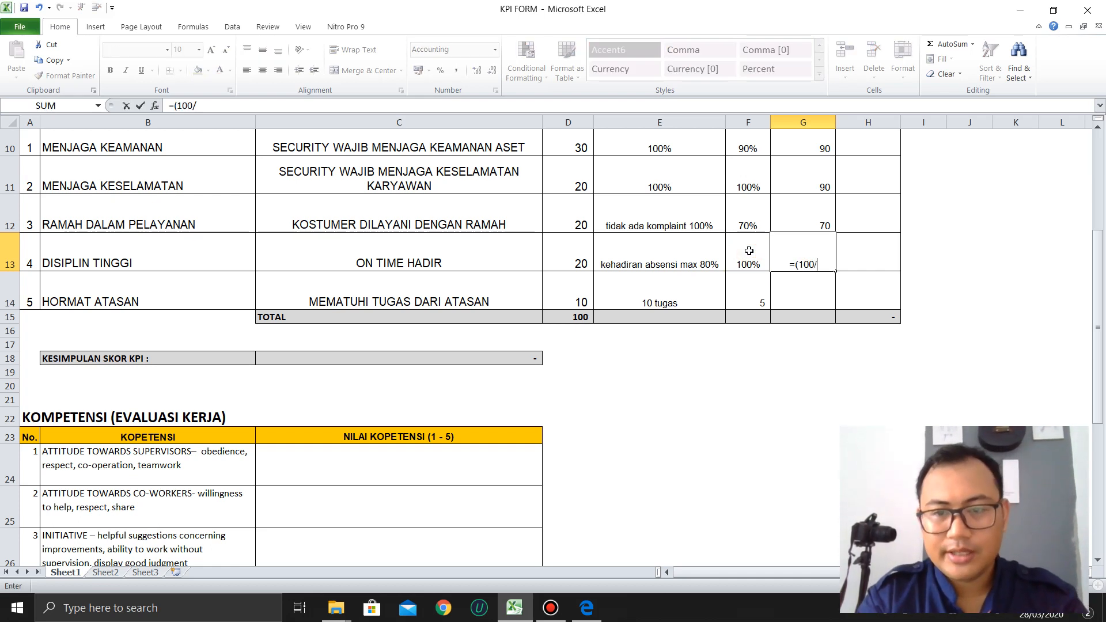
text(80)*100)
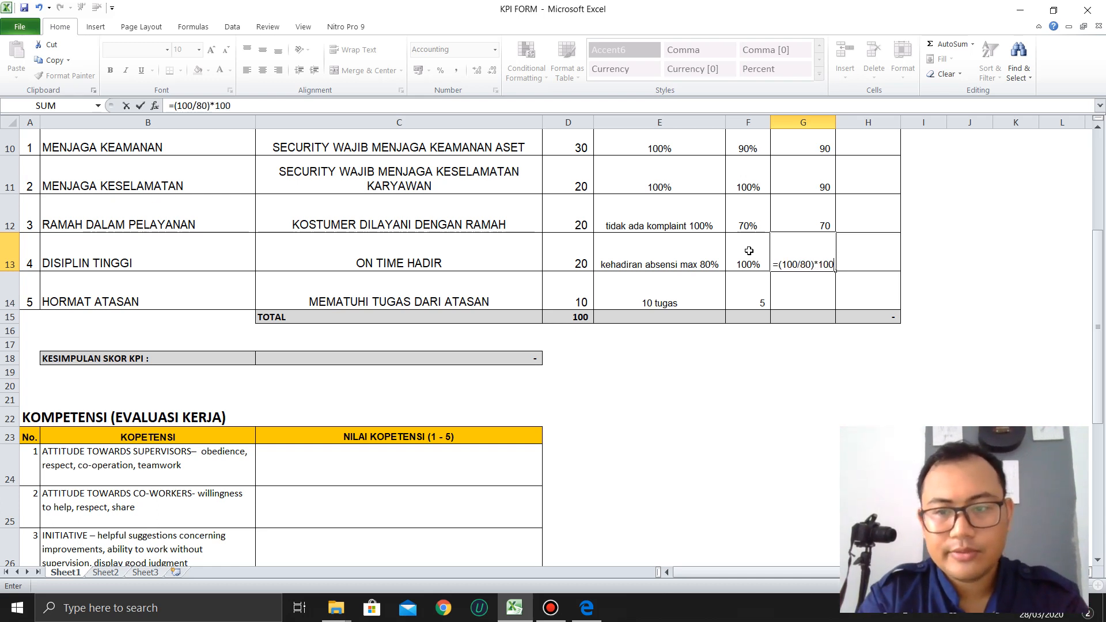
key(Return)
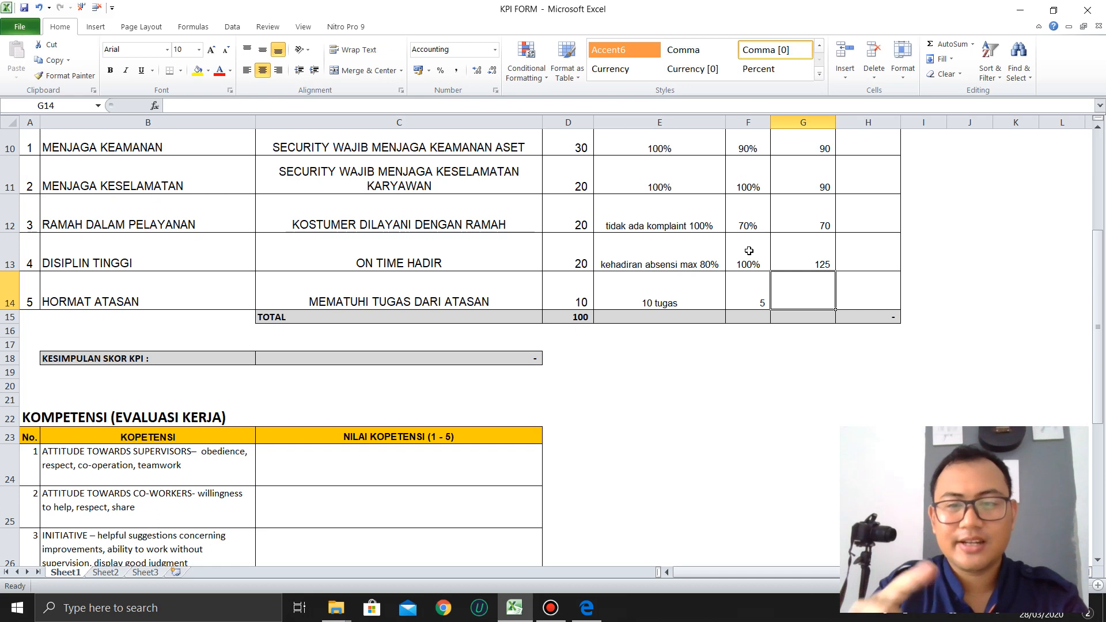
Step: Calculate the Skor for HORMAT ATASAN in G14 with the formula =(5/10)*100
text(=()
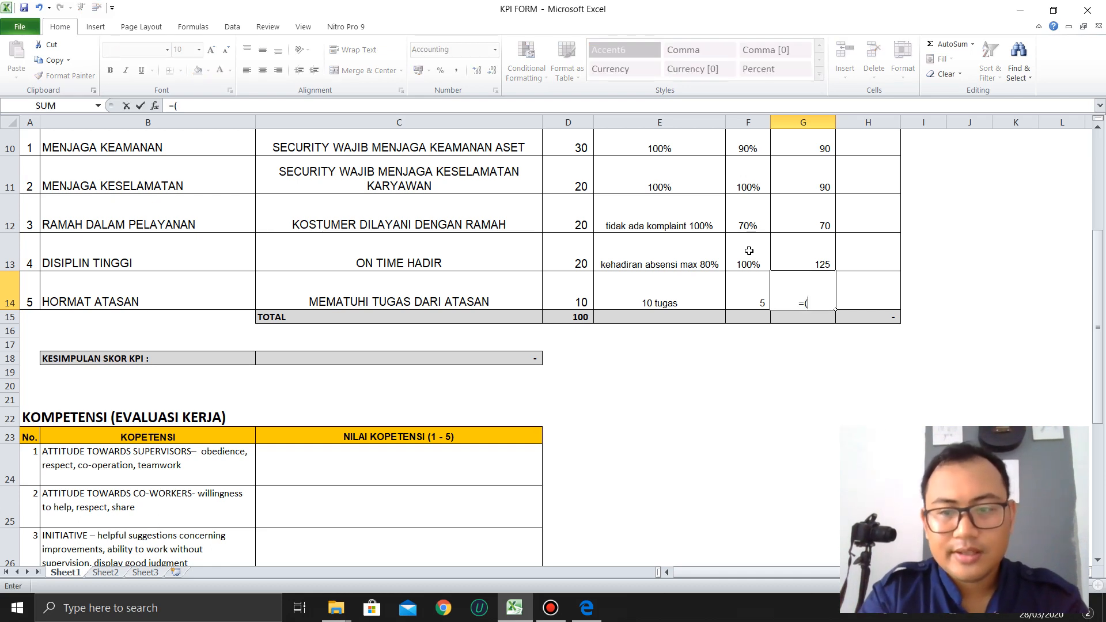
text(5/10)*100)
key(Return)
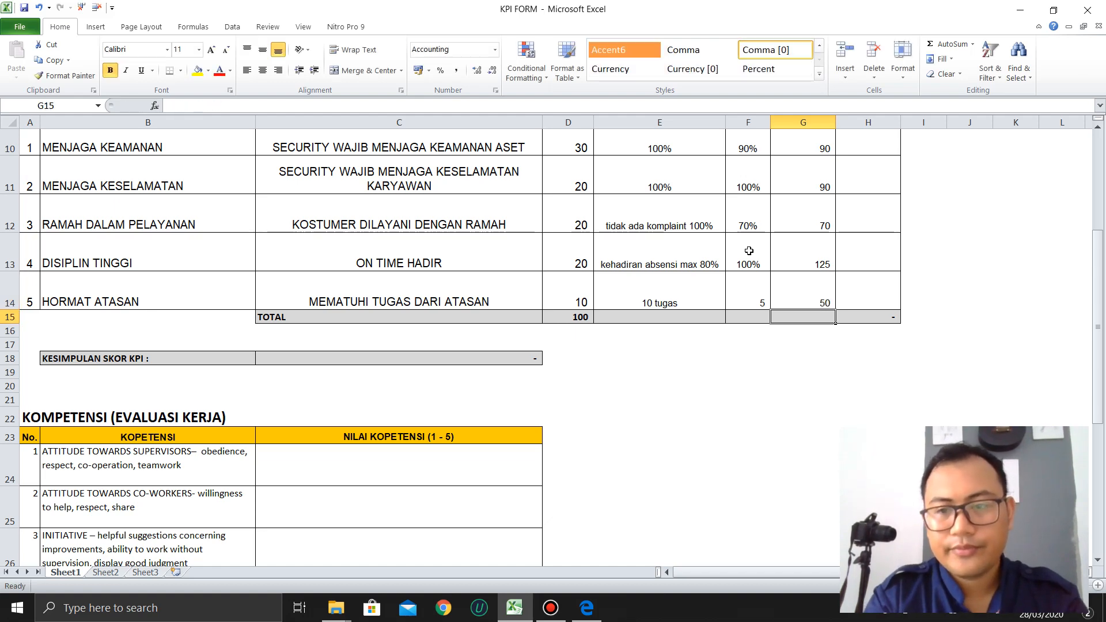
Step: Switch to the JOB EVALUATION PDF in Edge and look at the Step 7 Skor Akhir instruction and the preceding score table
scroll(915, 310, up, 3)
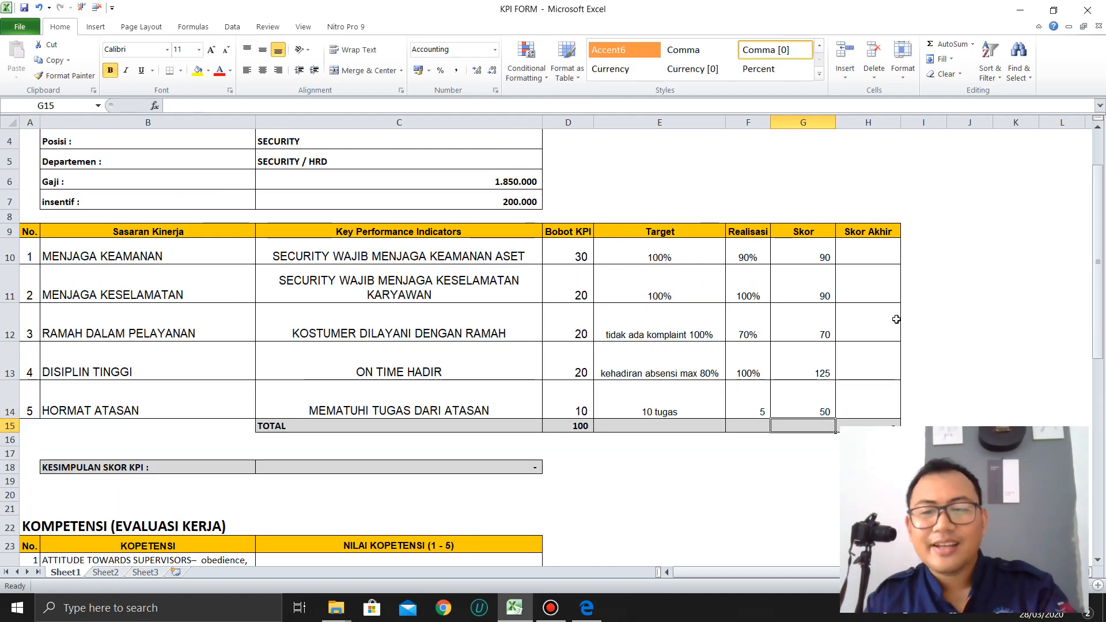
key(alt+Tab)
scroll(887, 329, down, 10)
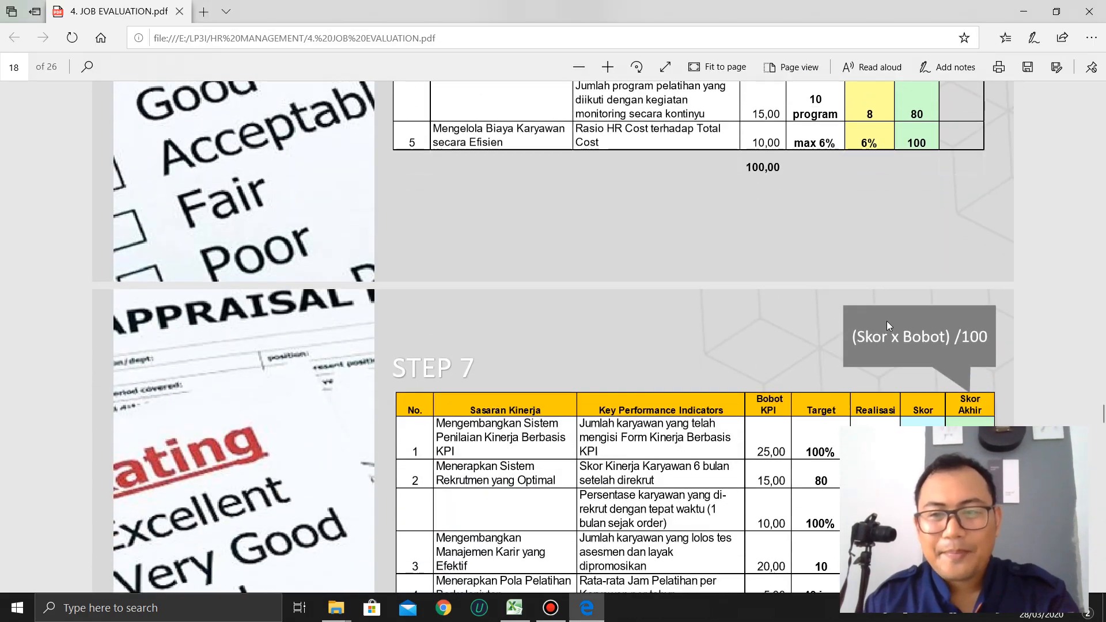
scroll(893, 324, up, 8)
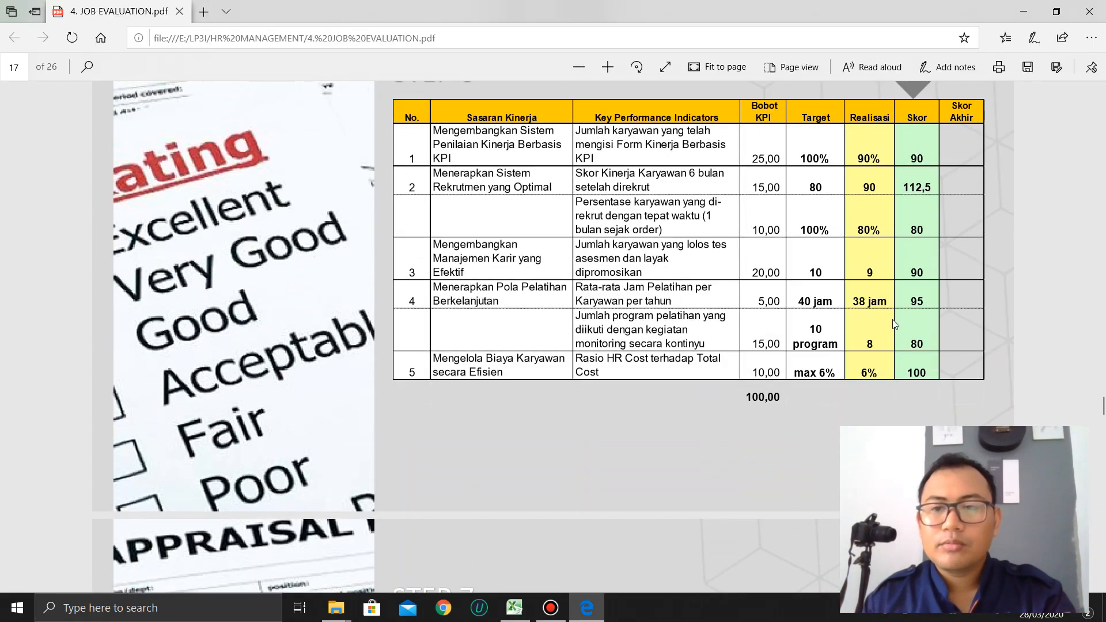
Step: Switch back to the KPI FORM workbook in Excel, narrow the Skor column and widen the Realisasi column slightly
key(alt+Tab)
drag(807, 245, 801, 412)
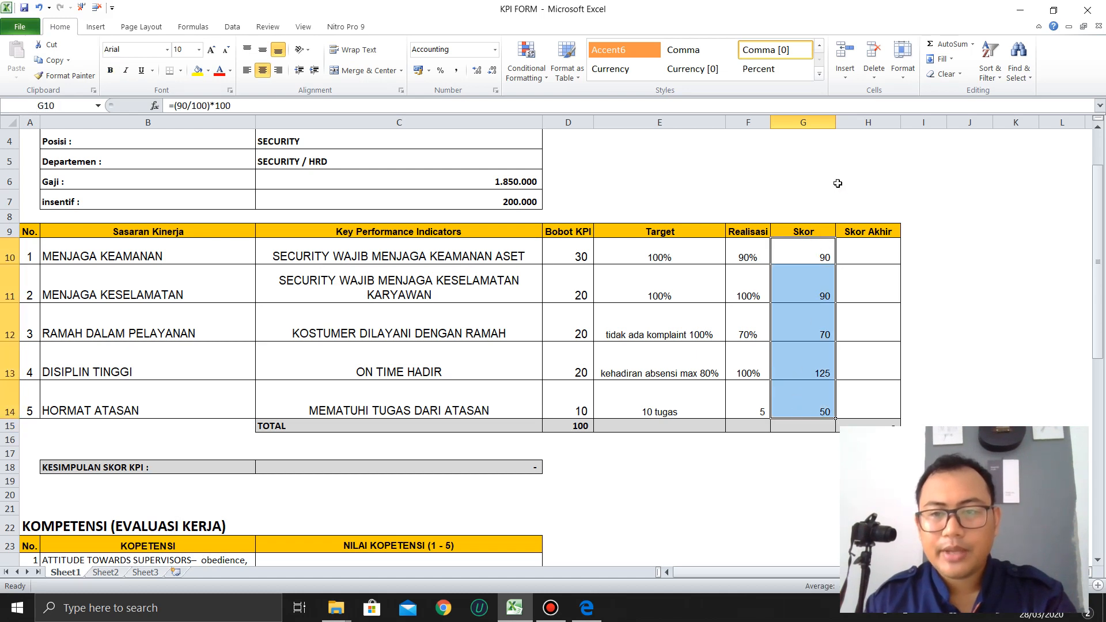
double_click(834, 125)
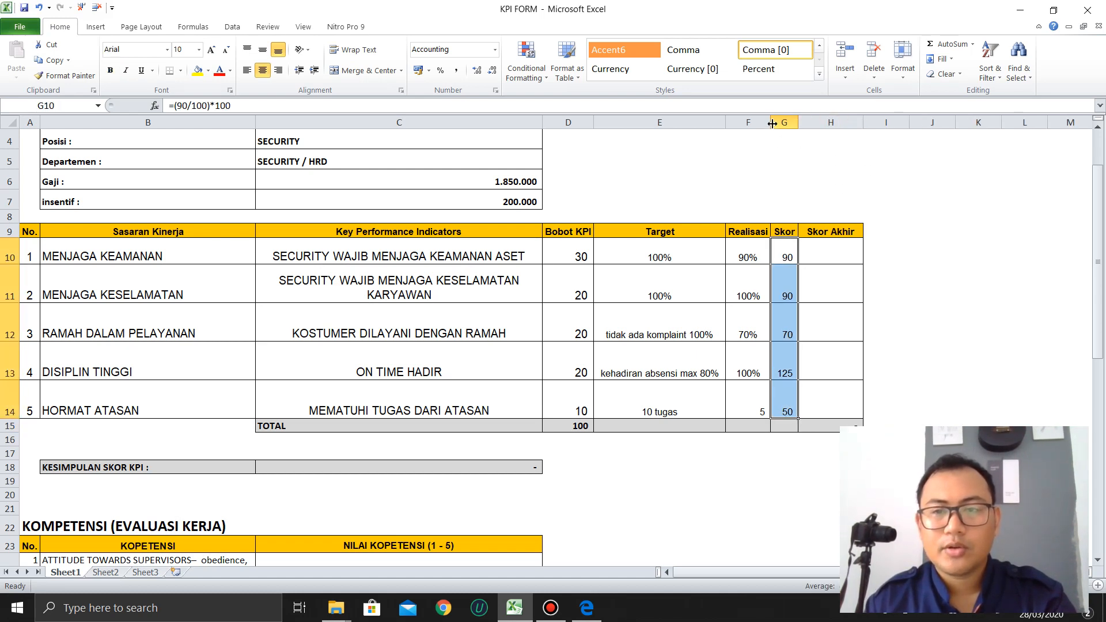
drag(749, 122, 776, 122)
Step: Review the Skor formulas in column G for the five performance targets without changing them
click(803, 259)
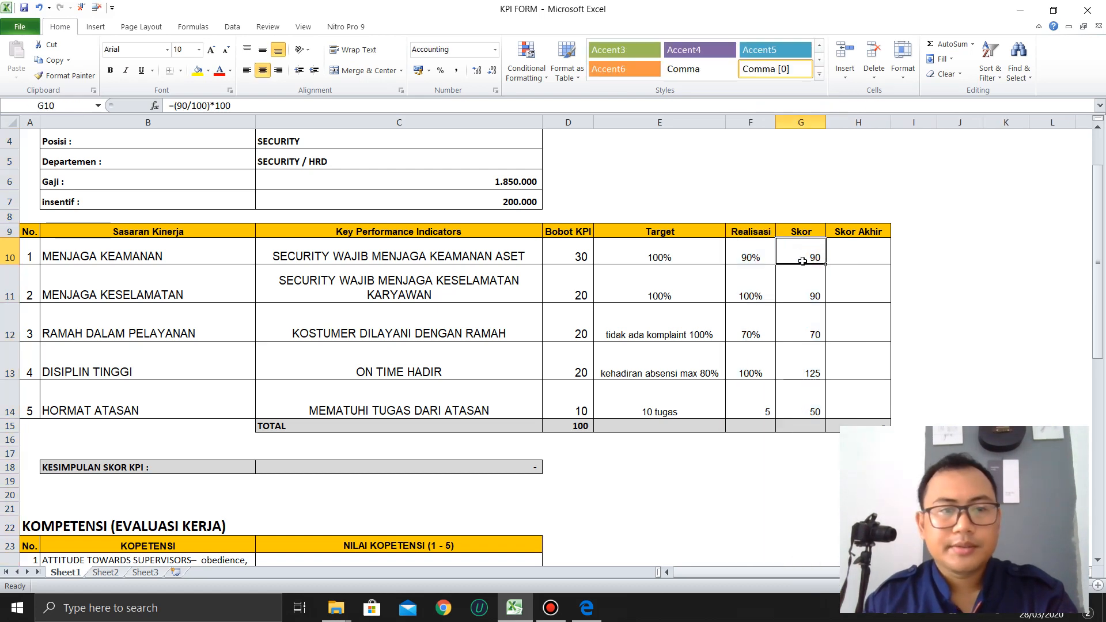
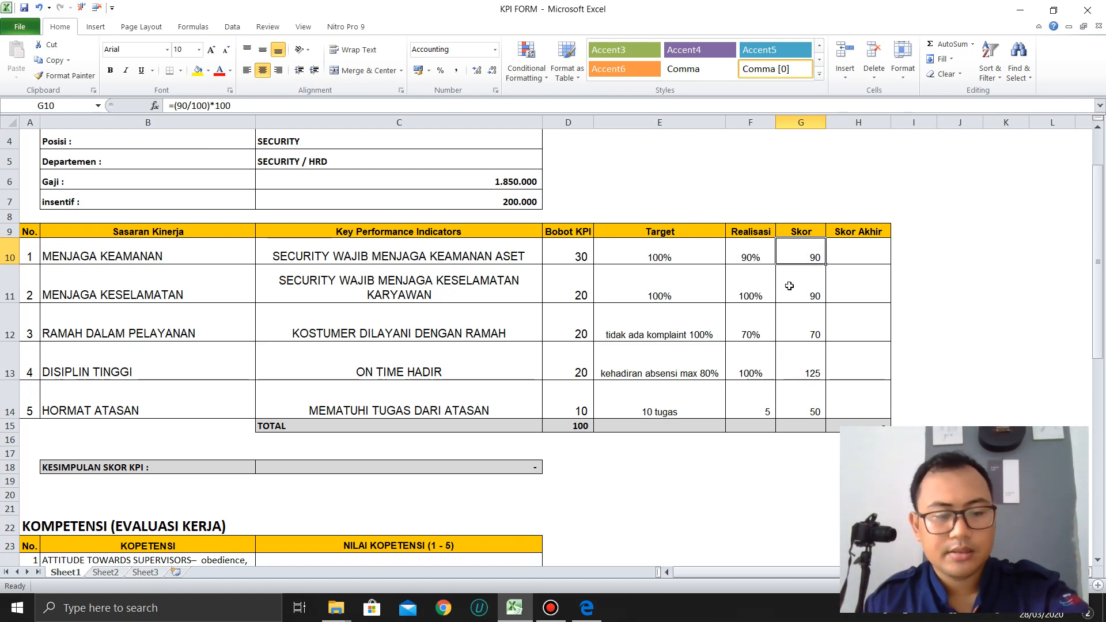
key(F2)
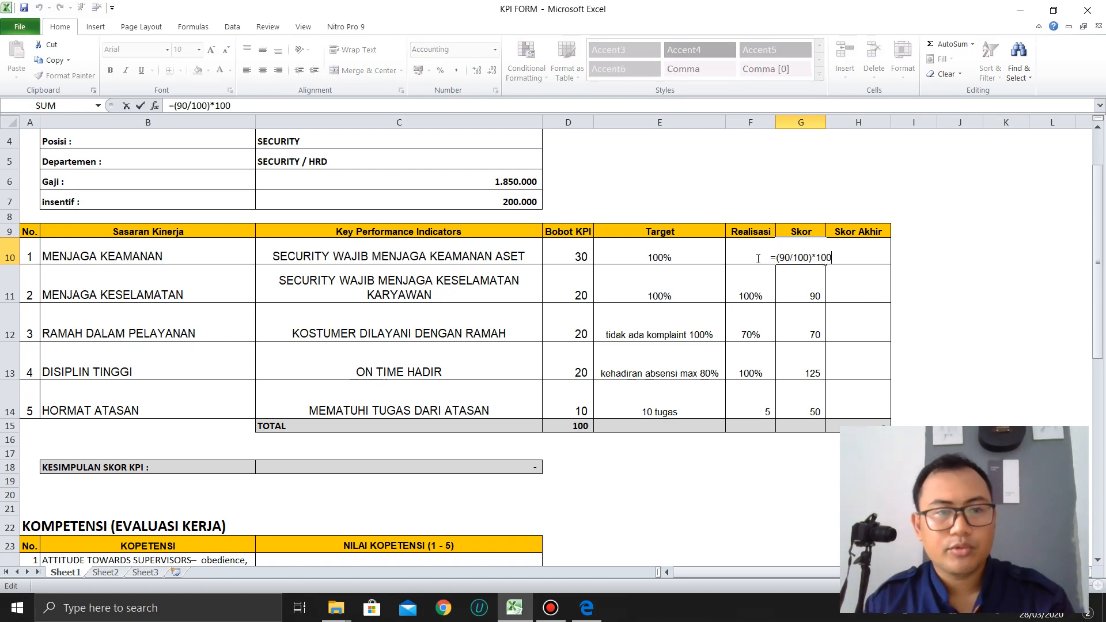
key(Return)
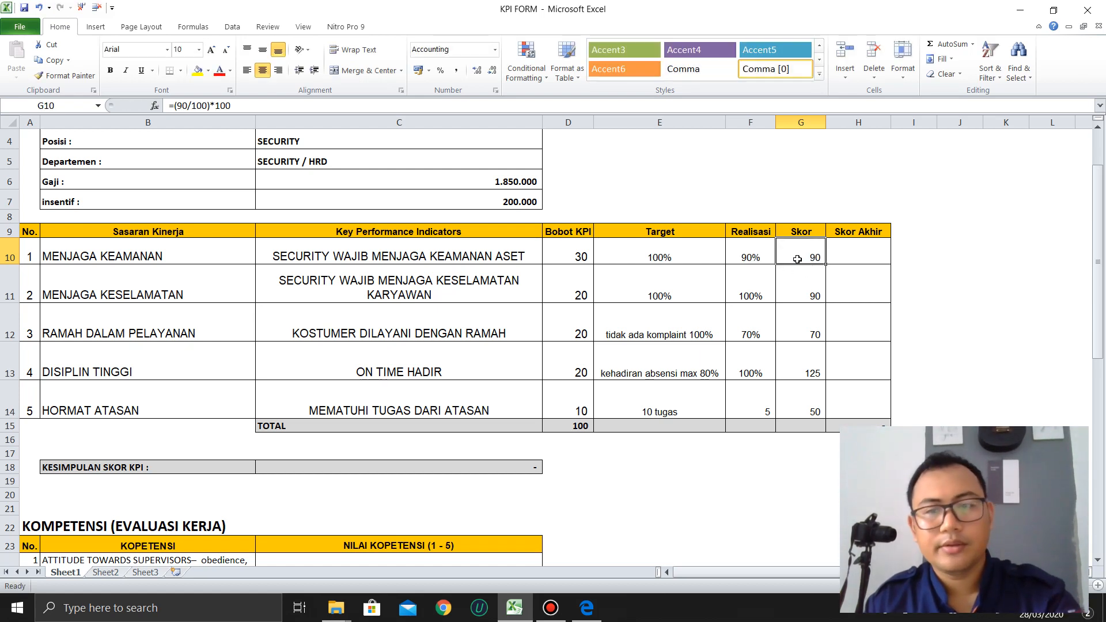
click(798, 282)
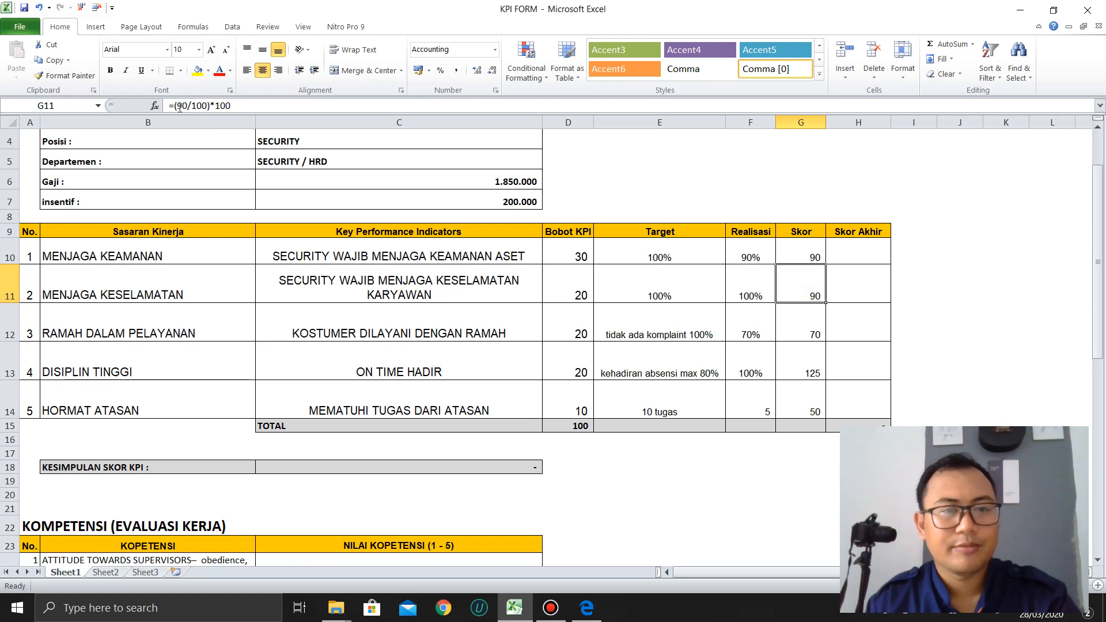
click(802, 318)
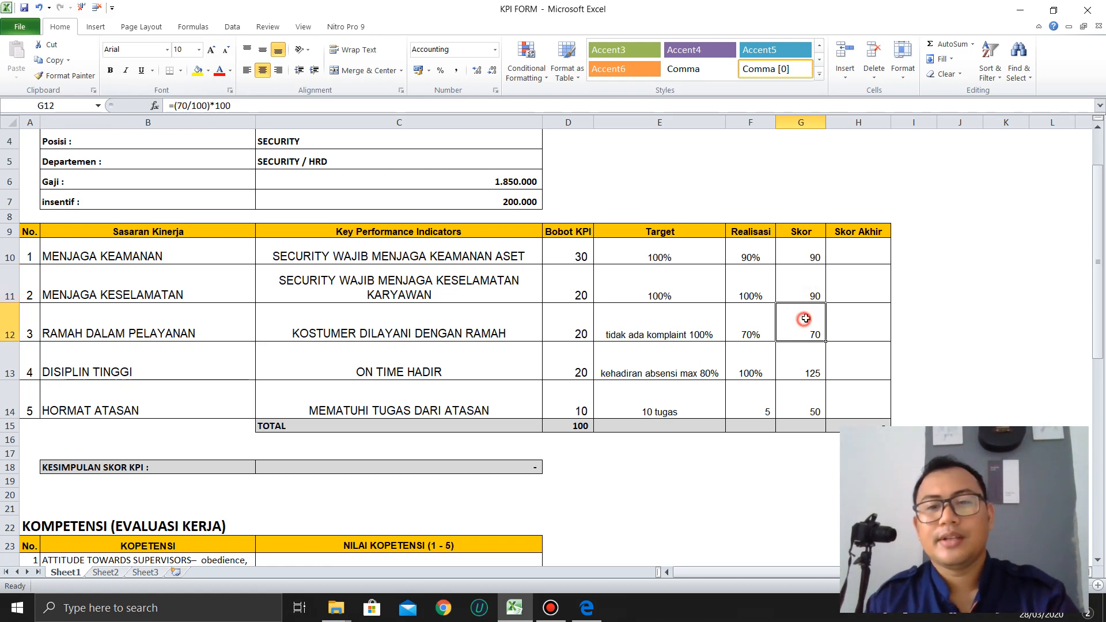
click(751, 234)
drag(735, 237, 700, 236)
click(805, 253)
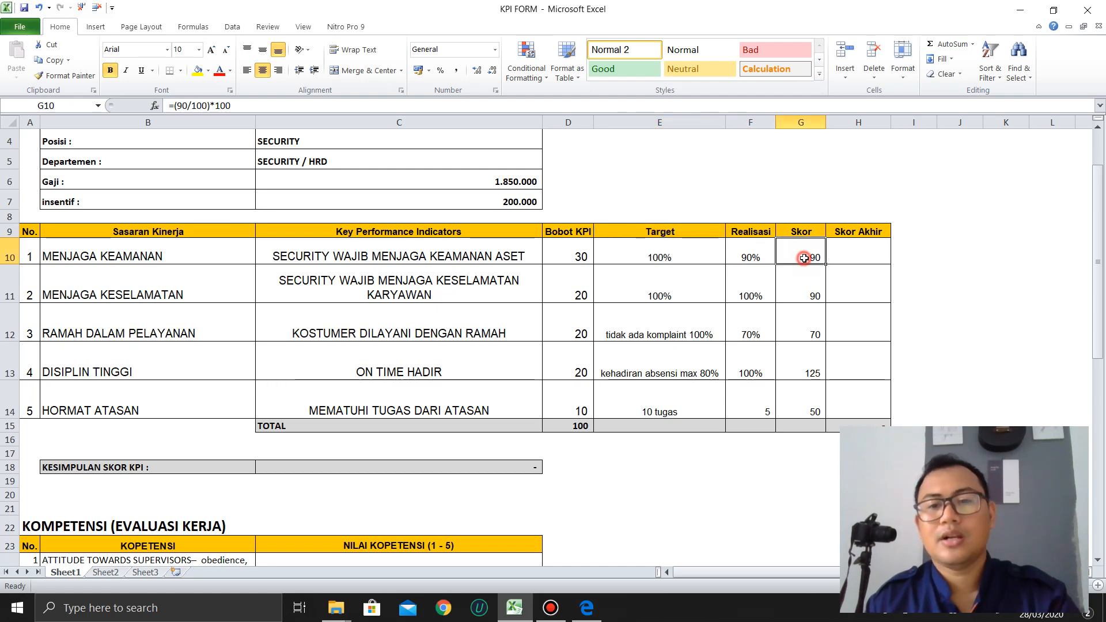
scroll(812, 346, down, 1)
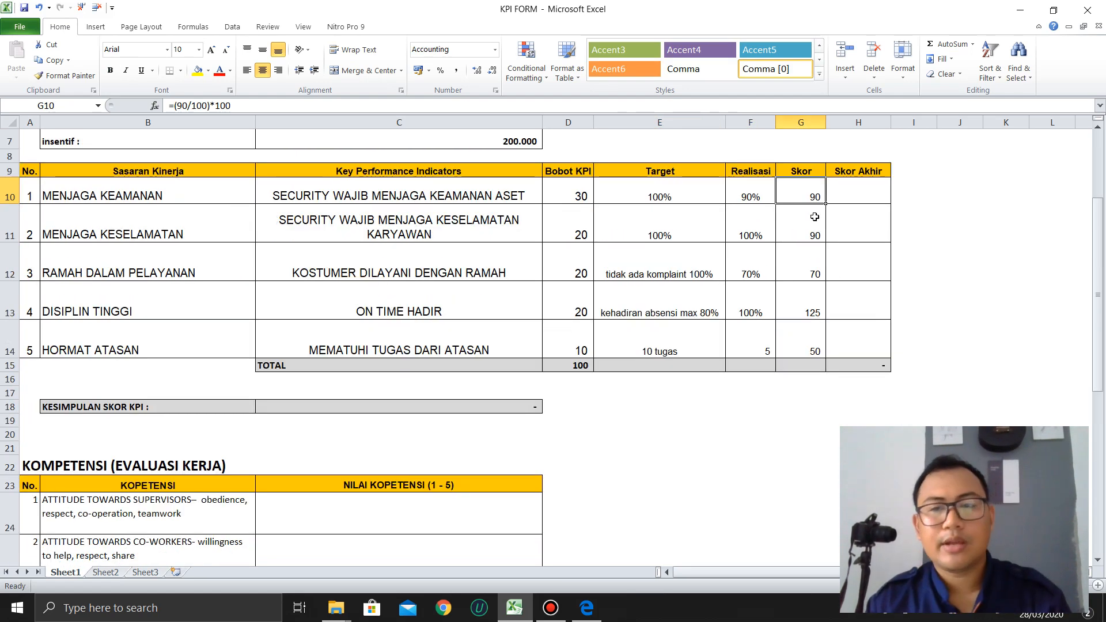
drag(794, 195, 794, 354)
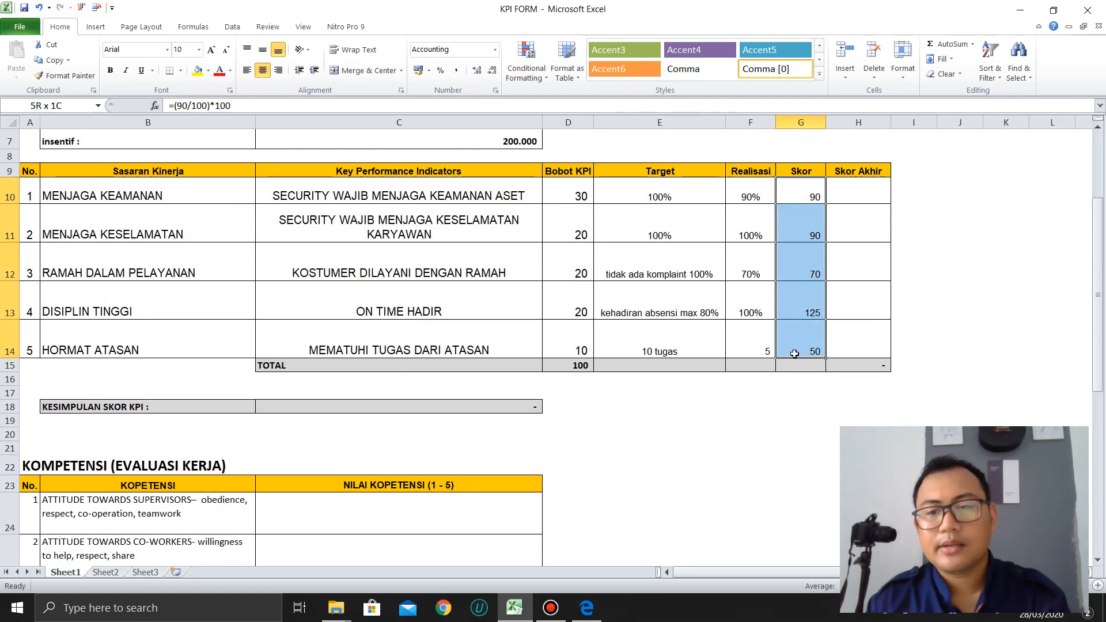
click(844, 188)
Step: Switch to the JOB EVALUATION PDF in Edge and examine how Step 7 derives Skor Akhir from Skor and Bobot
key(super)
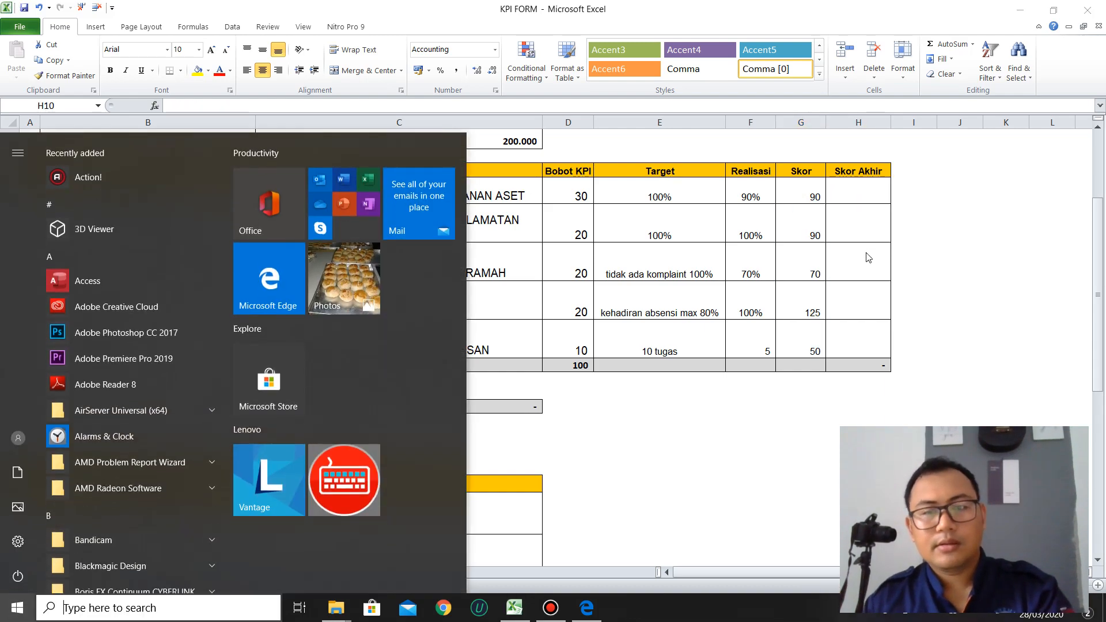
click(956, 235)
key(alt+Tab)
scroll(878, 279, down, 8)
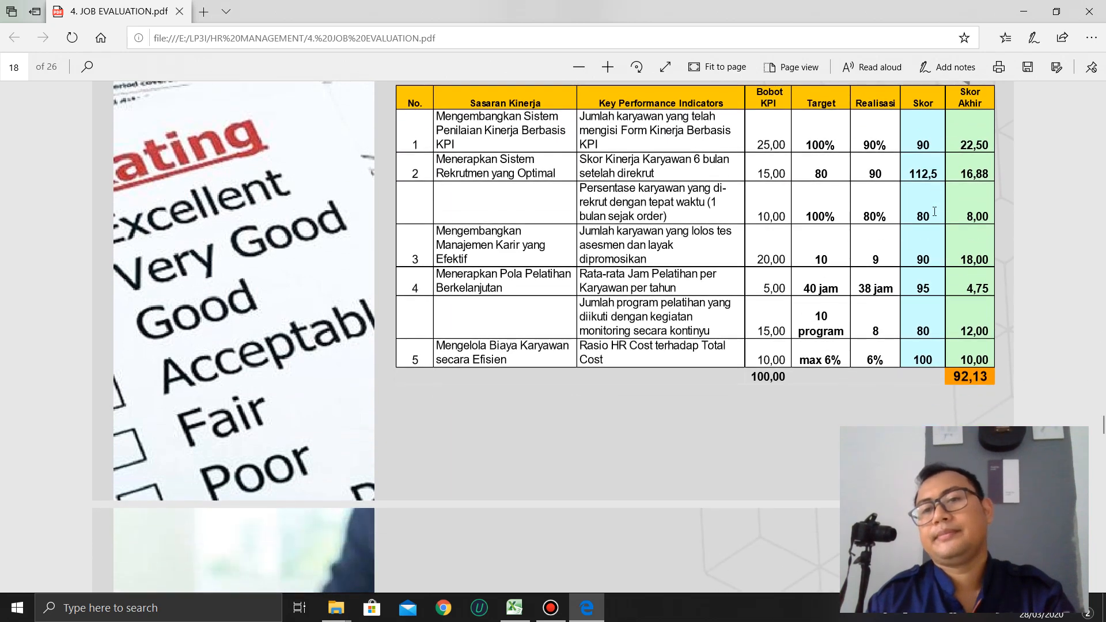
scroll(935, 212, up, 1)
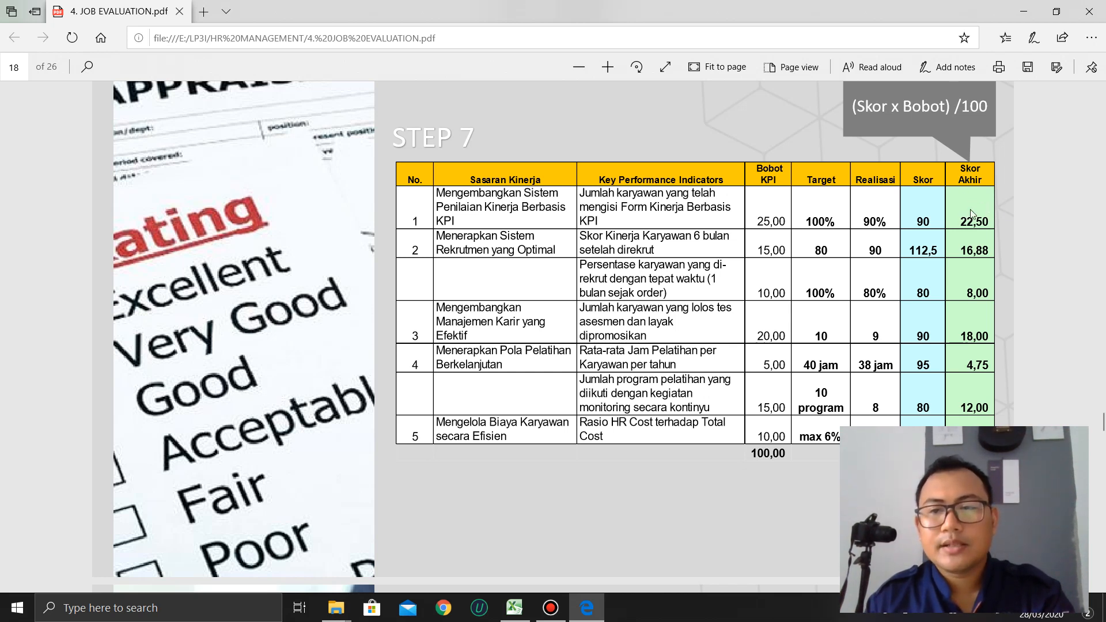
scroll(971, 221, down, 1)
scroll(971, 206, up, 2)
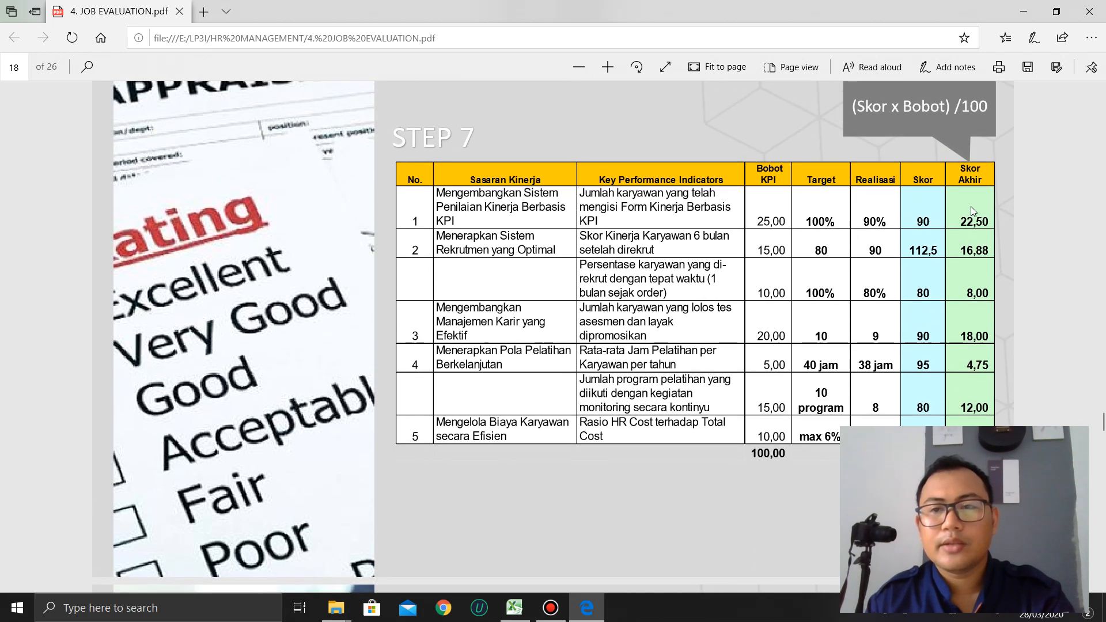
scroll(914, 202, down, 1)
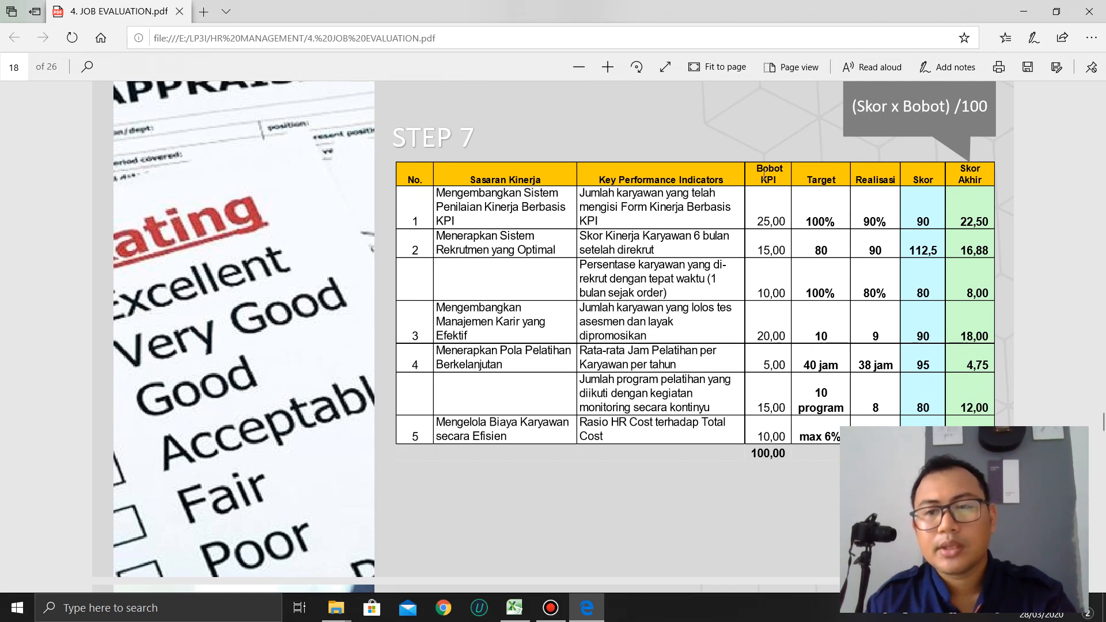
Step: Switch back to the KPI FORM workbook in Excel and calculate the Skor Akhir for MENJAGA KEAMANAN in H10 with =(G10*D10)/100
key(alt+Tab)
drag(799, 173, 799, 351)
drag(571, 172, 569, 352)
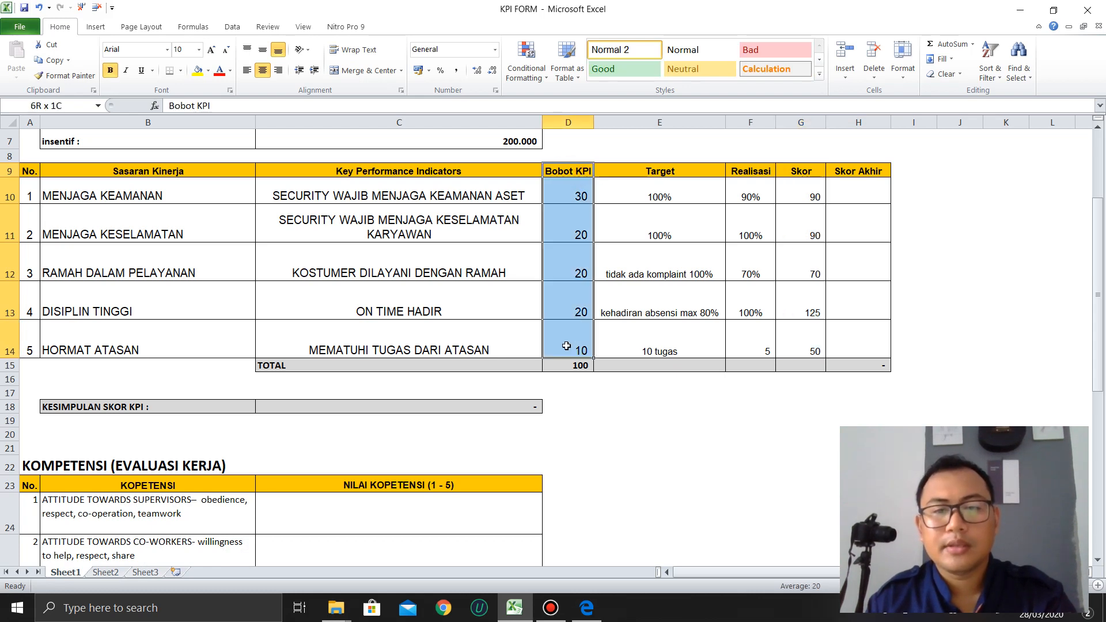
click(857, 197)
text(=)
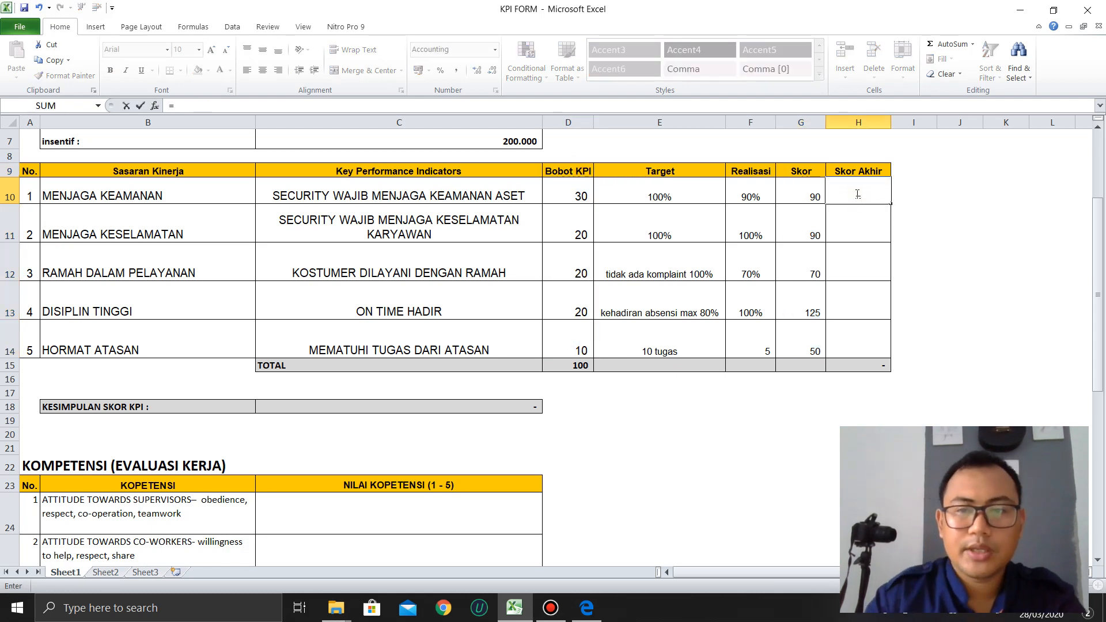
text(()
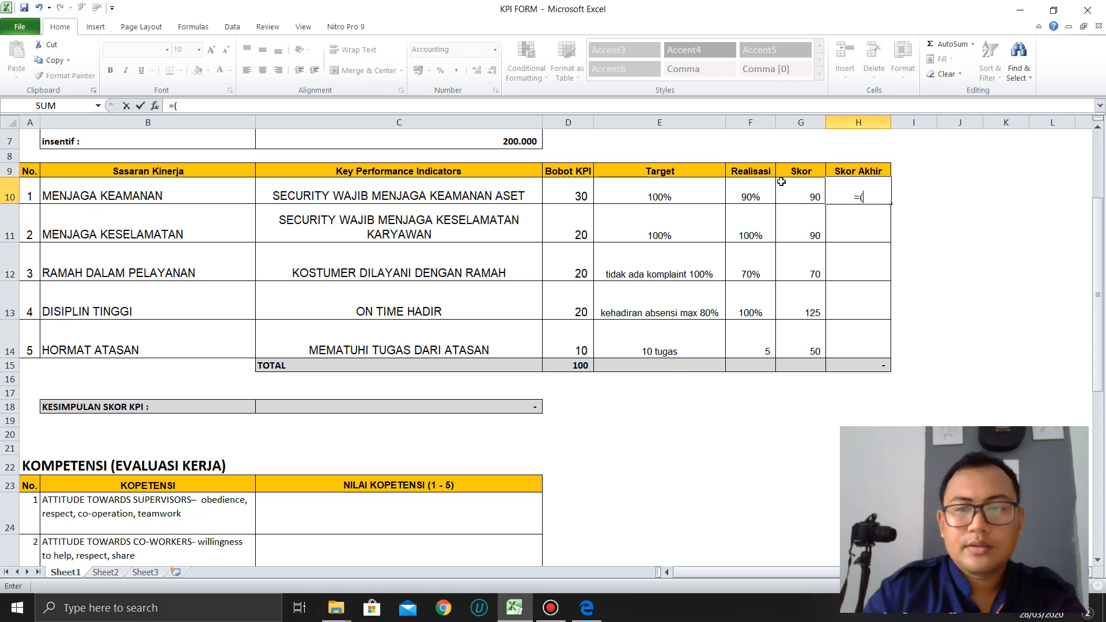
click(799, 194)
text(*)
click(578, 194)
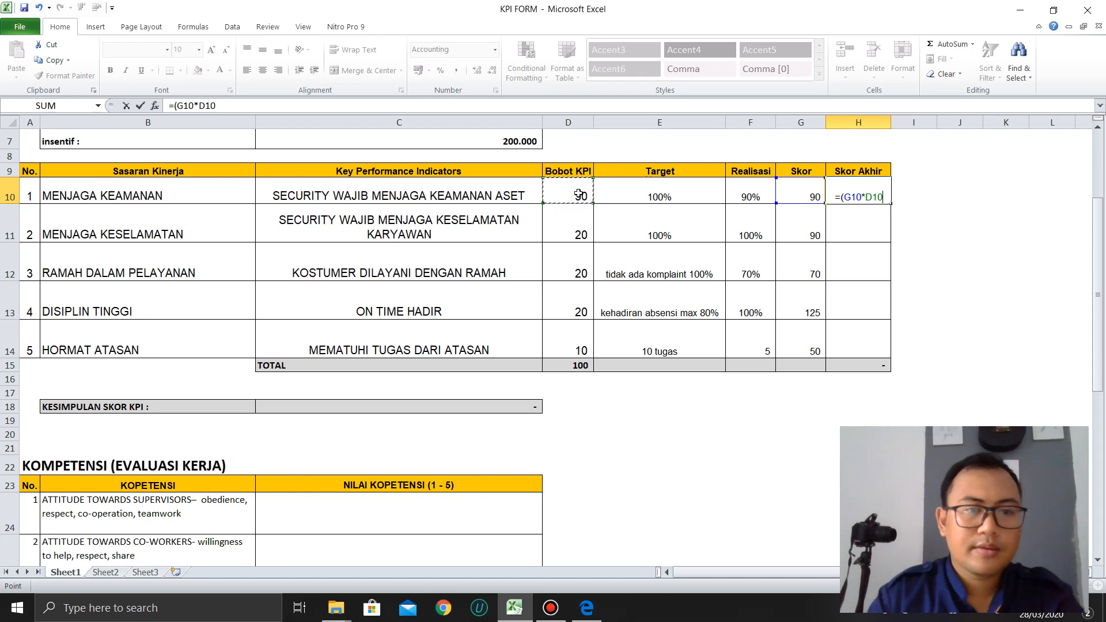
text()/100)
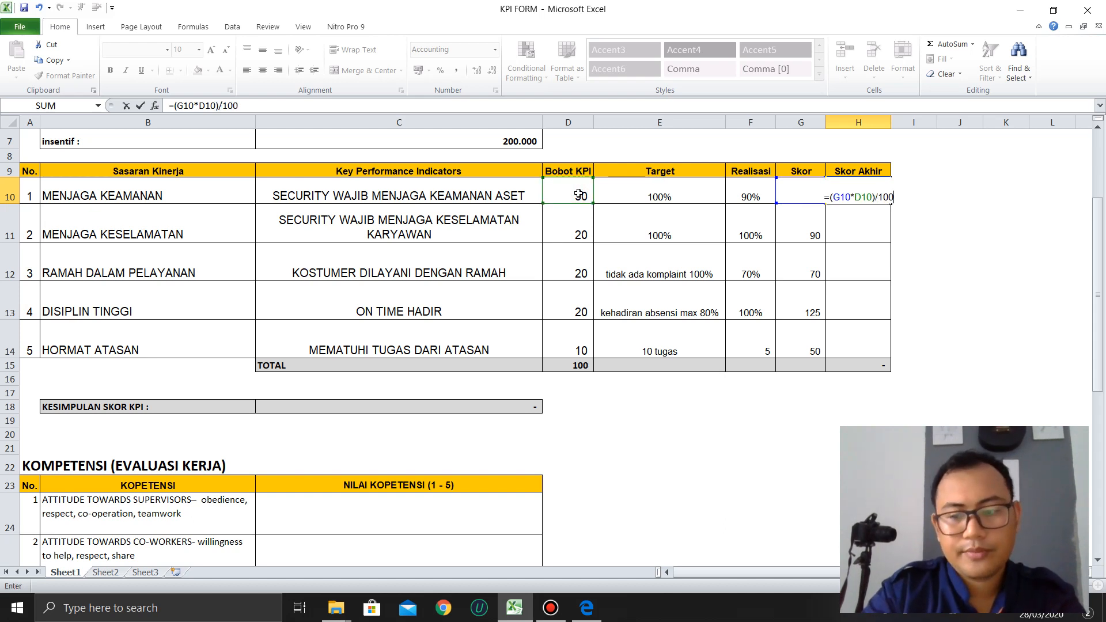
key(Return)
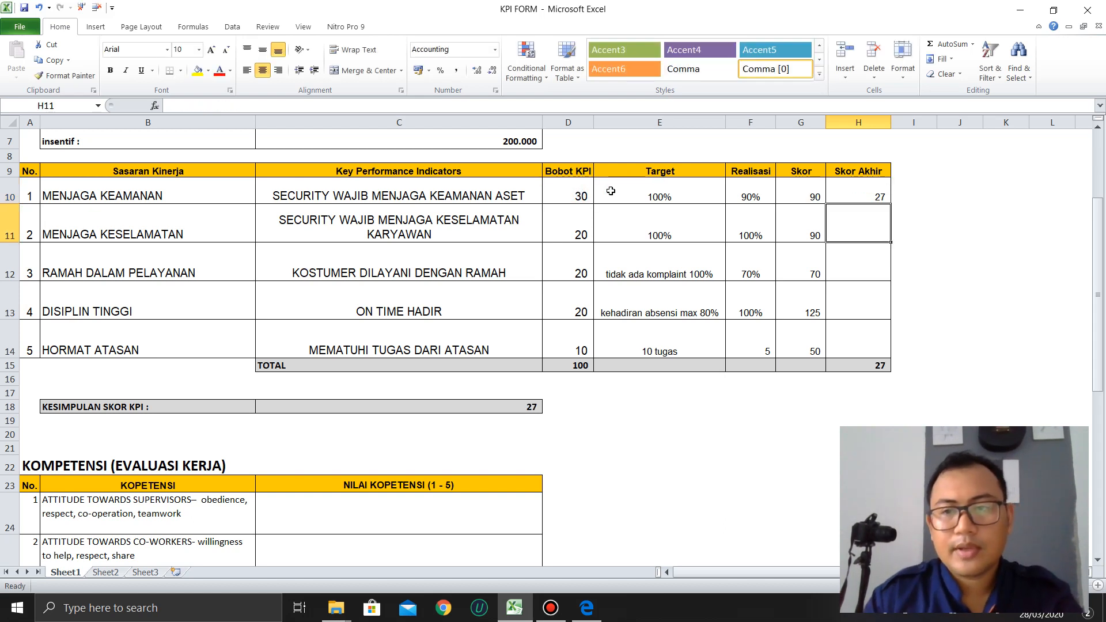
Step: Fill the Skor Akhir formula from H10 down through H14 for the remaining performance targets
click(879, 193)
drag(891, 203, 891, 360)
click(876, 347)
Step: Check the total in the PDF's Step 7 table, and in the Excel workbook make the Skor Akhir total in H15 red at 18 pt
click(881, 366)
key(alt+Tab)
scroll(940, 314, down, 3)
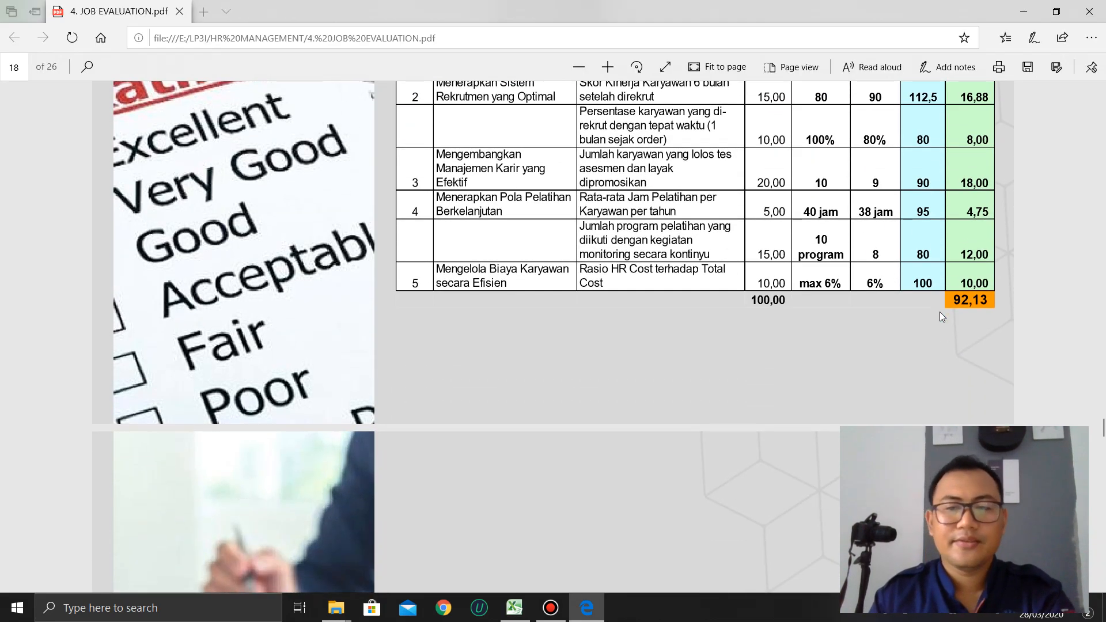
key(alt+Tab)
click(220, 70)
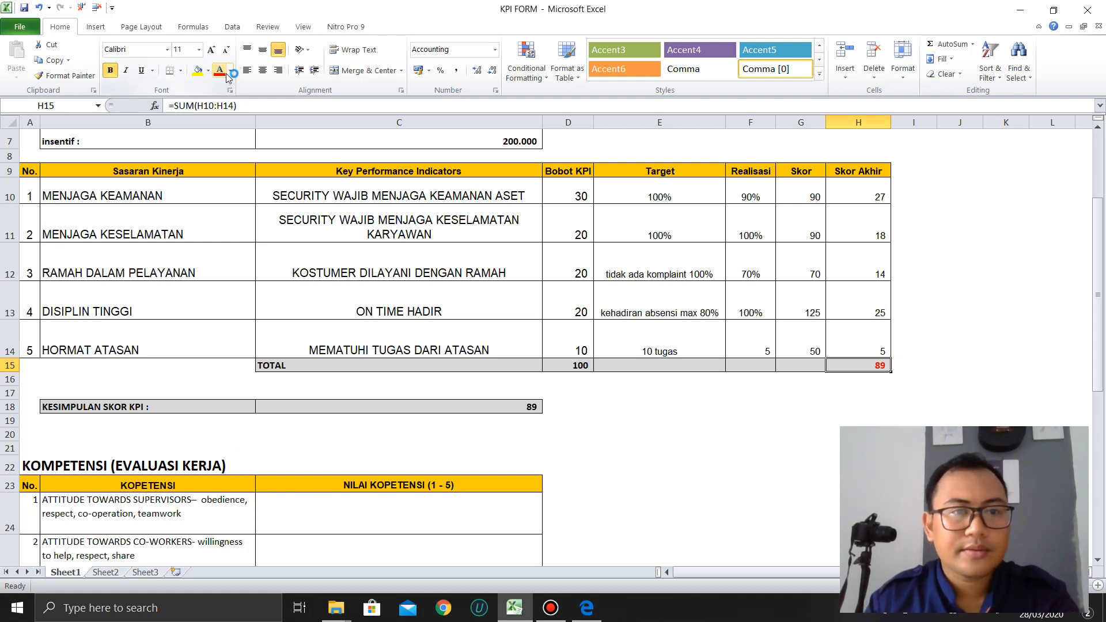
click(212, 50)
click(212, 50)
click(211, 50)
click(212, 51)
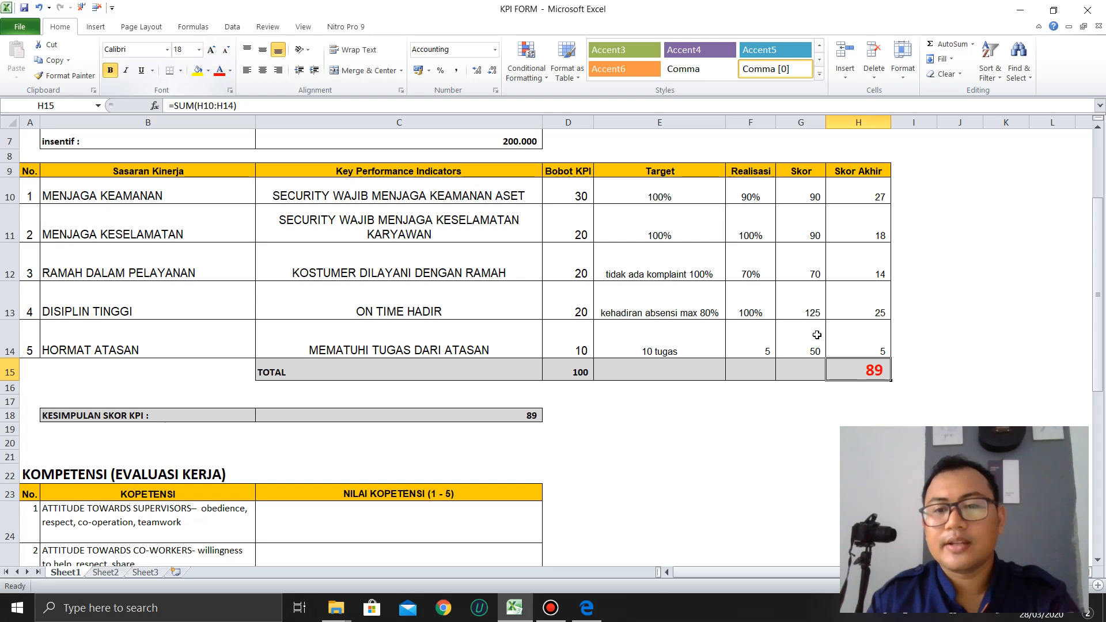
Step: Check the employee details, the Skor Akhir total in H15 and the formula behind KESIMPULAN SKOR KPI in C18
click(914, 349)
click(866, 367)
scroll(487, 289, up, 2)
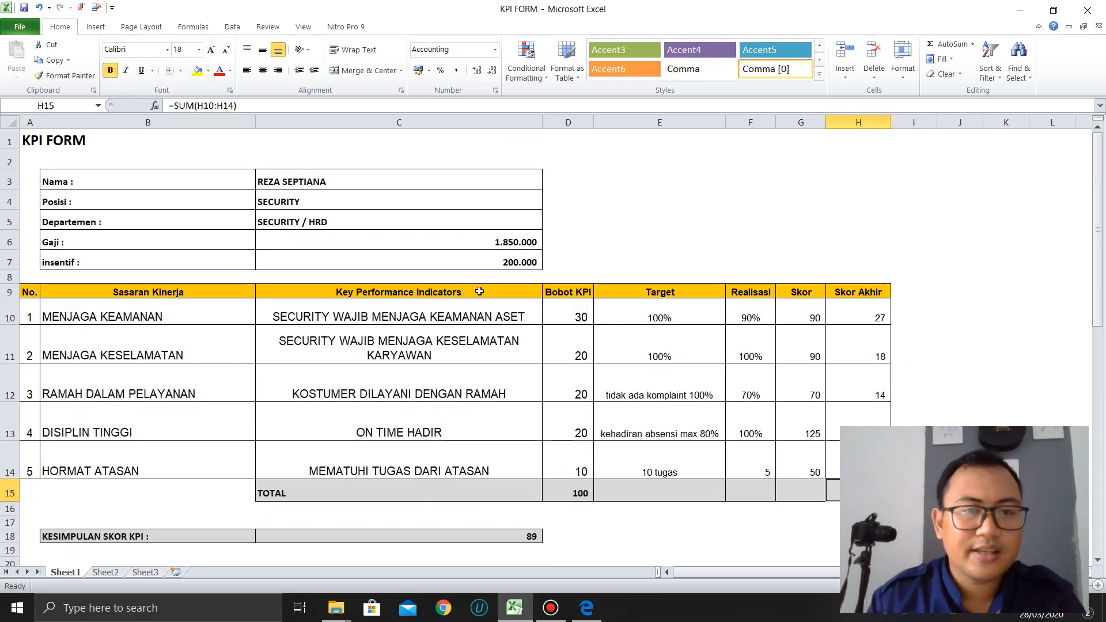
click(312, 179)
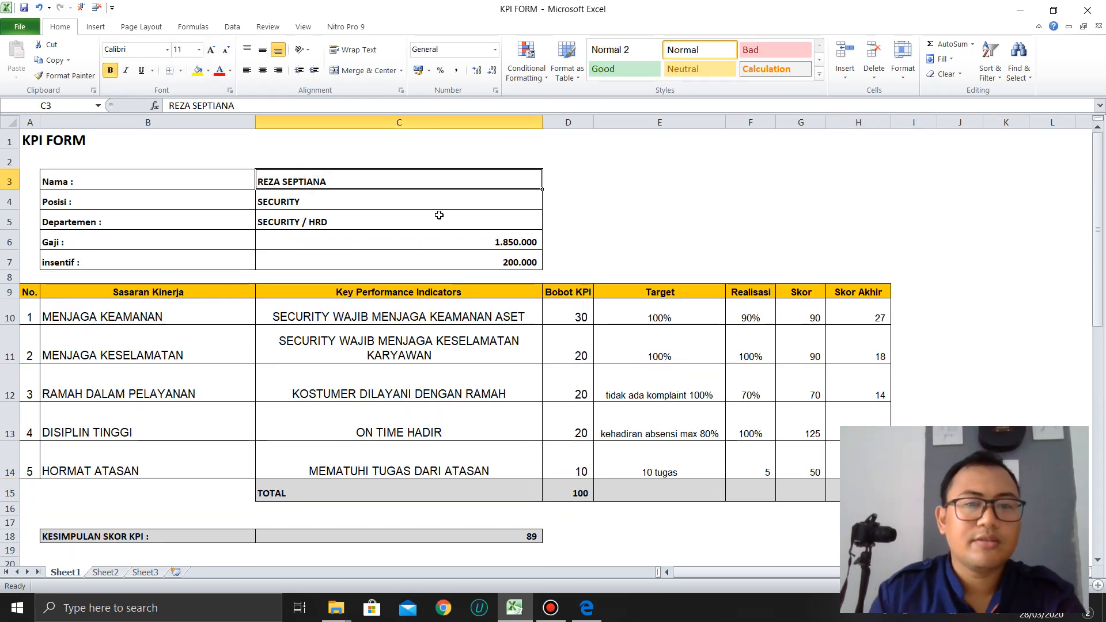
scroll(1048, 325, down, 4)
click(880, 225)
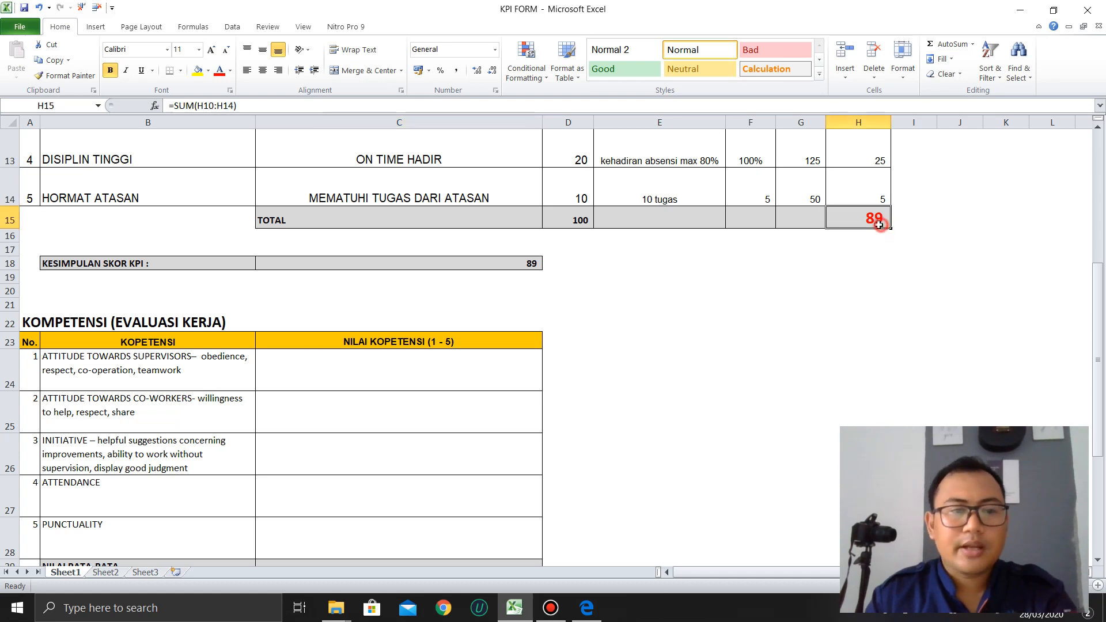
click(195, 264)
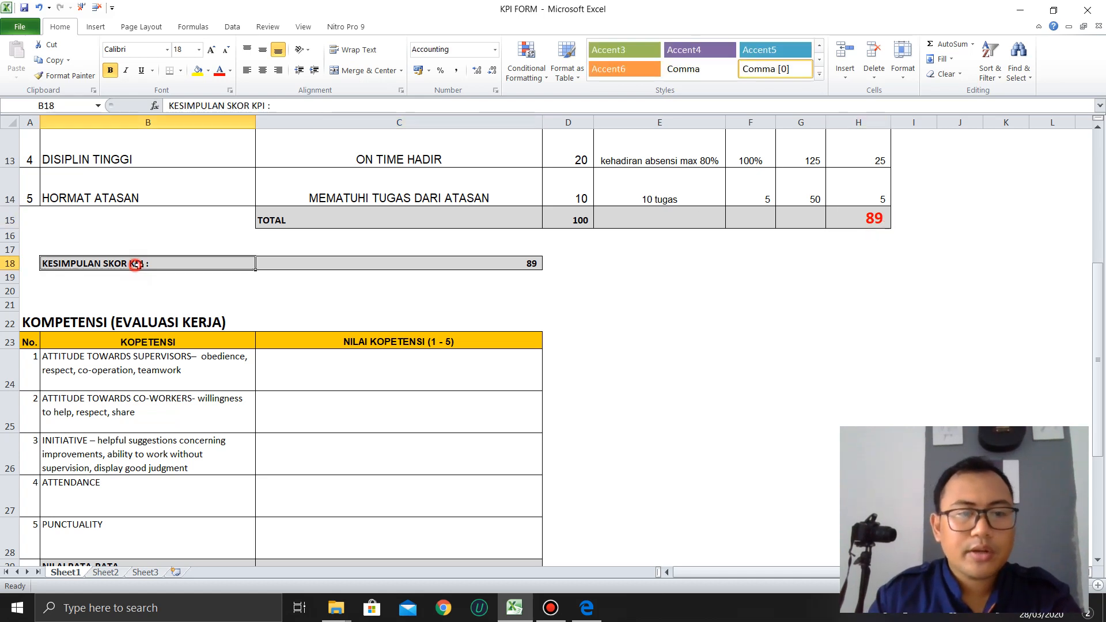
click(491, 264)
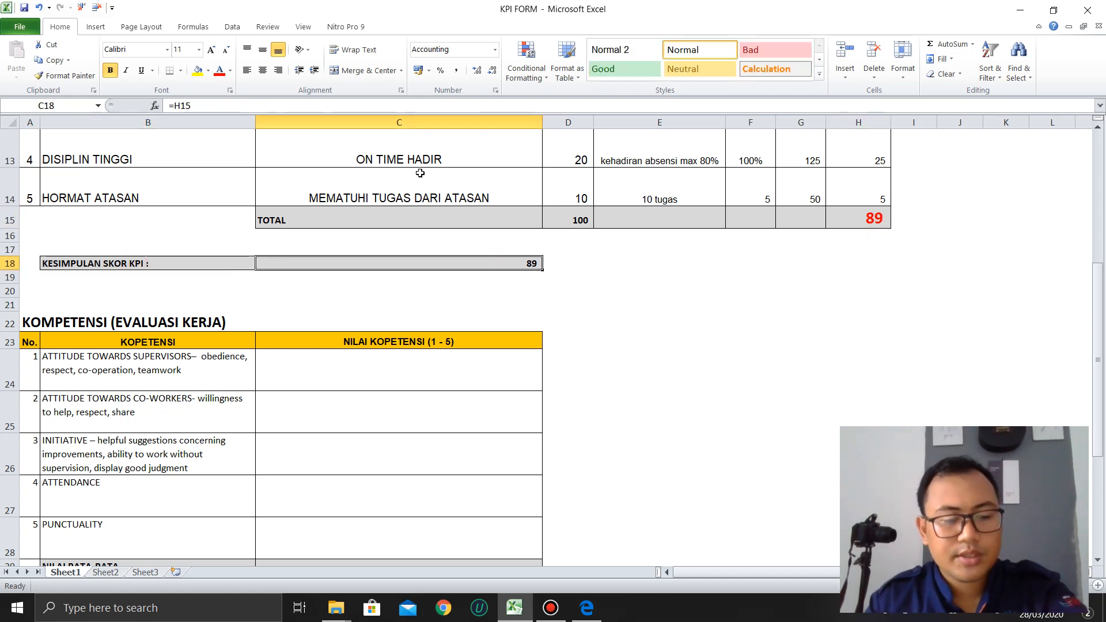
key(F2)
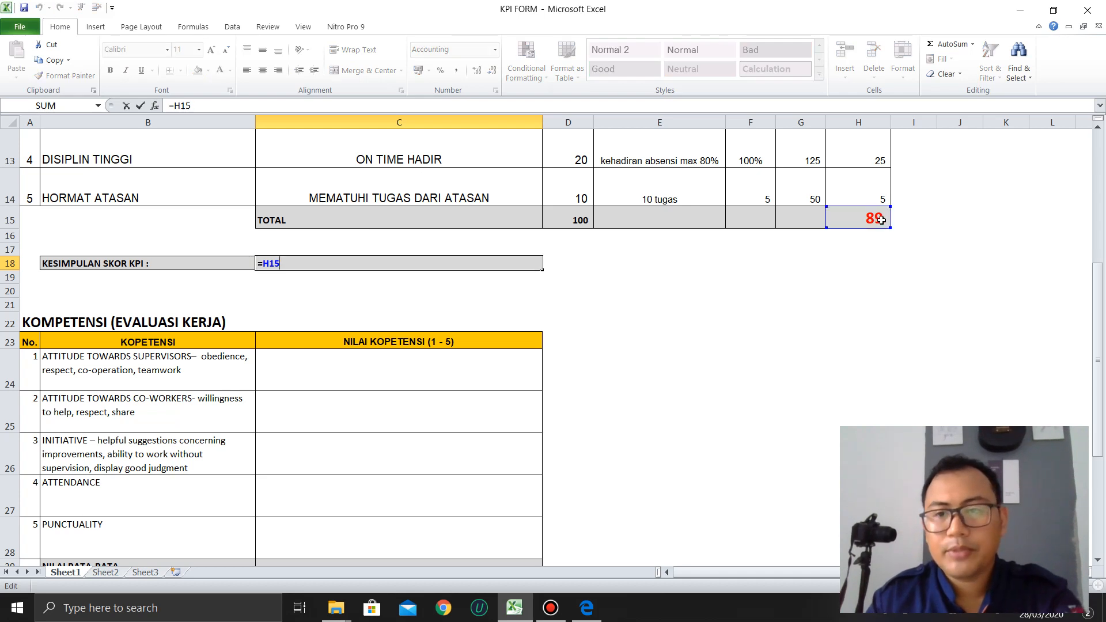
key(Escape)
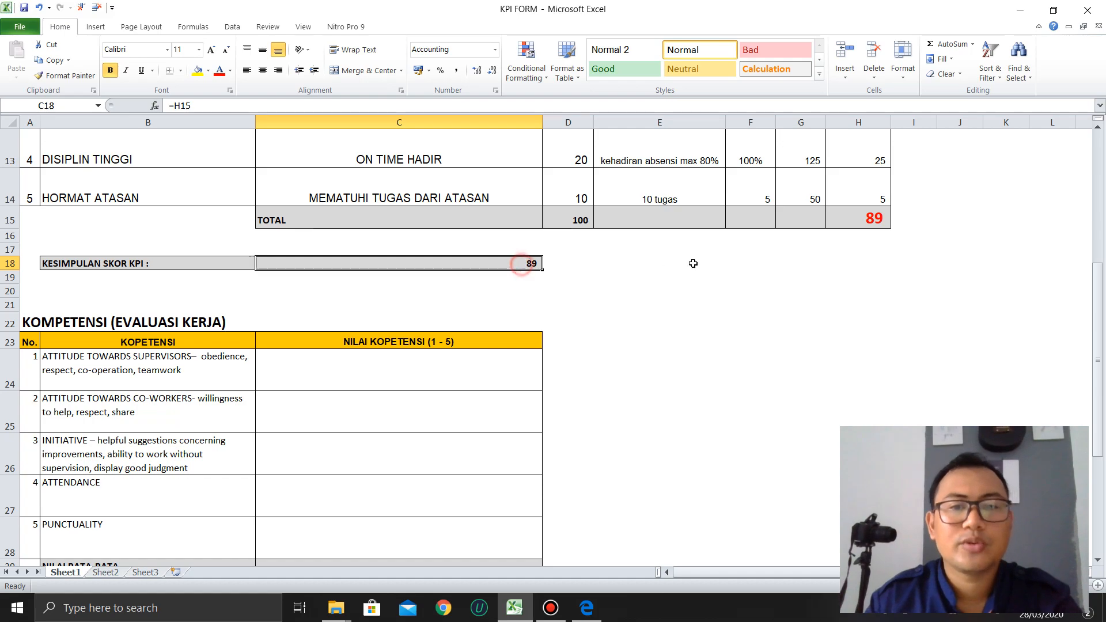
scroll(649, 252, up, 1)
scroll(649, 252, up, 1)
scroll(648, 251, down, 1)
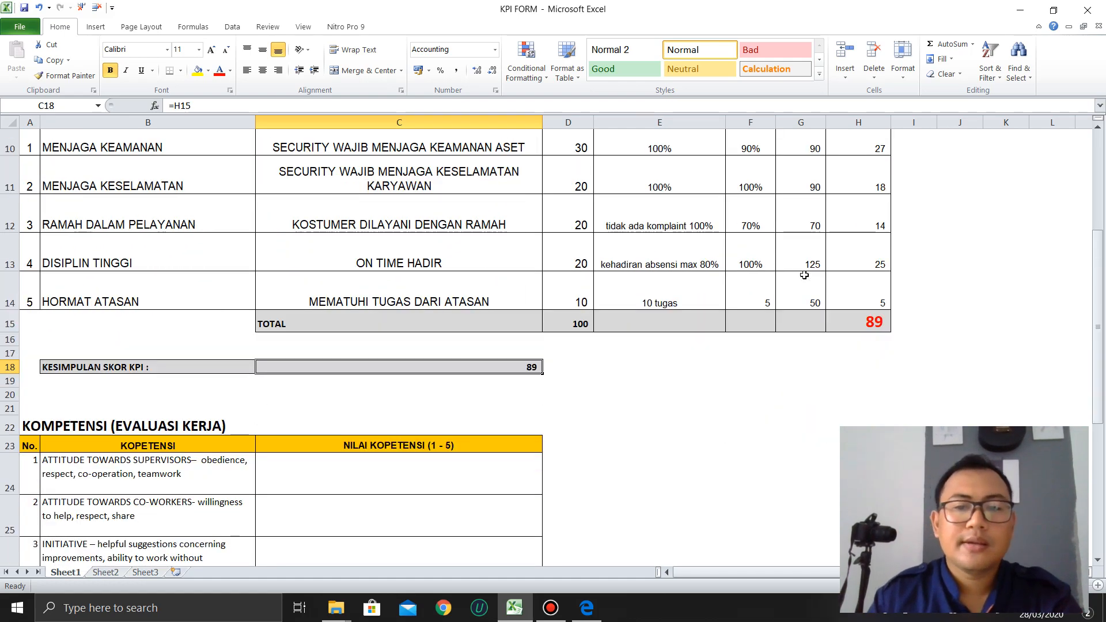
scroll(804, 276, down, 4)
scroll(588, 294, up, 4)
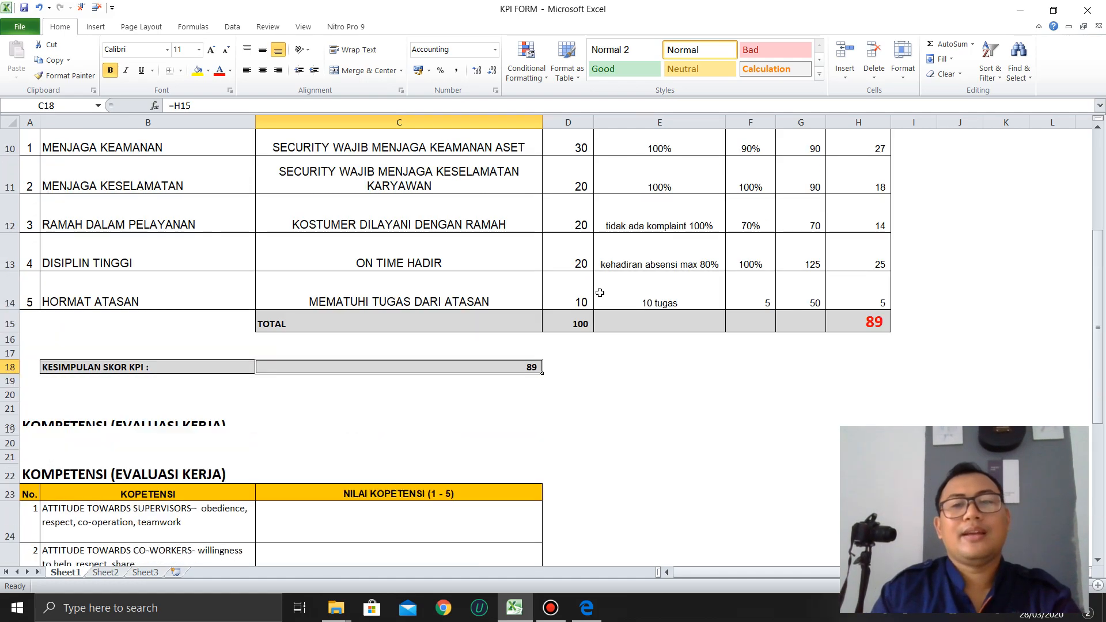
scroll(600, 292, up, 3)
scroll(770, 223, down, 2)
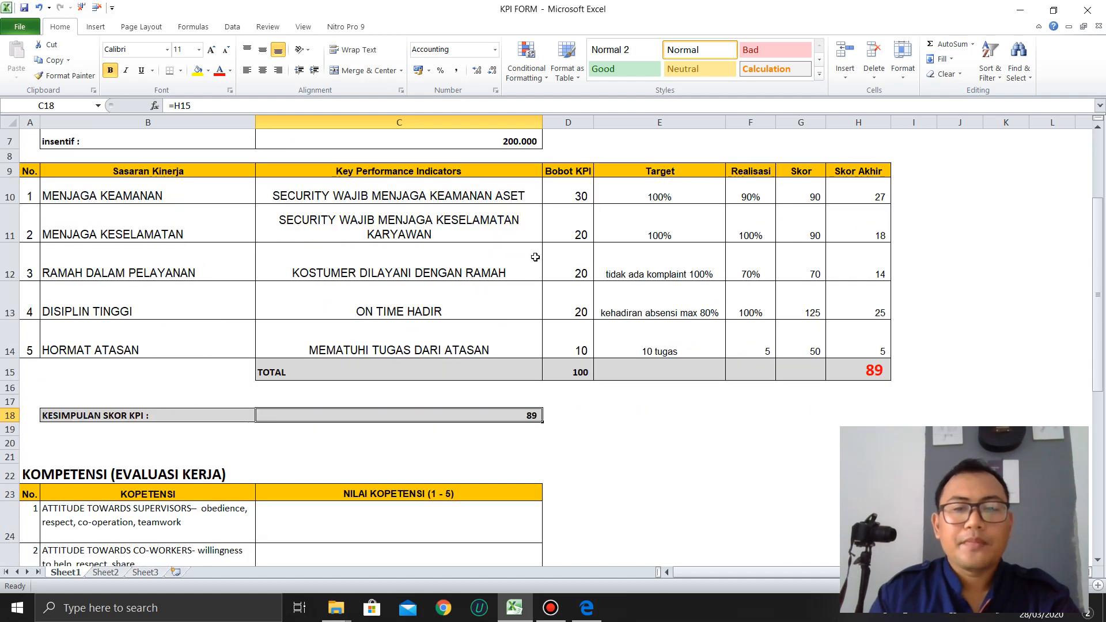
scroll(620, 314, down, 2)
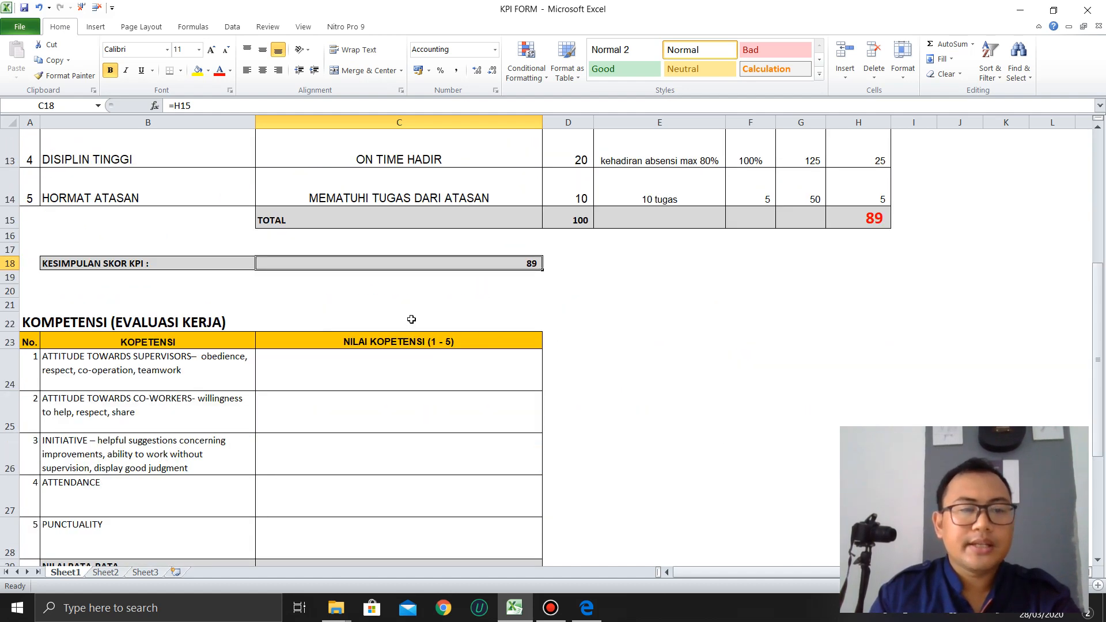
scroll(410, 320, up, 2)
Step: Locate the first empty competency rating in C24, and switch to the JOB EVALUATION PDF in Edge to examine the Nilai Kompetensi table
scroll(529, 314, down, 4)
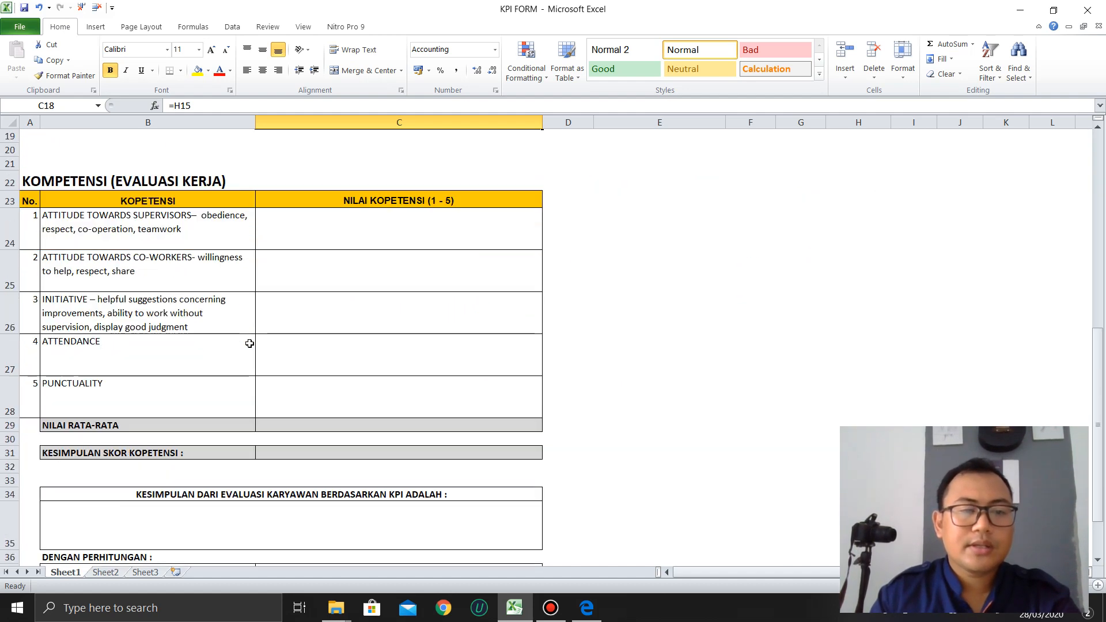
click(308, 225)
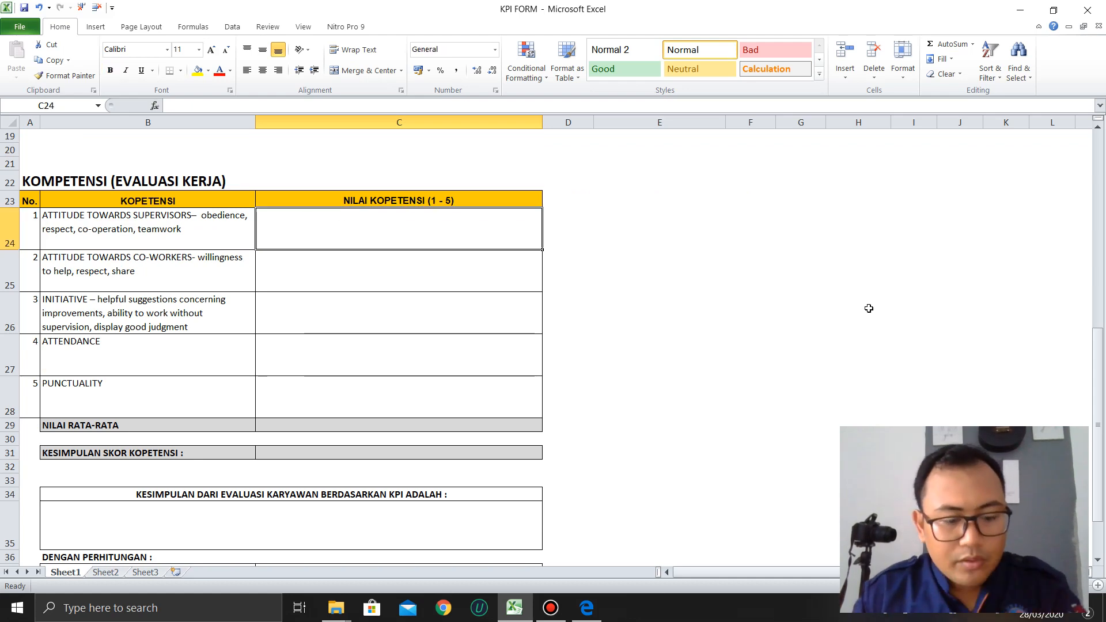
key(alt+Tab)
scroll(828, 310, down, 20)
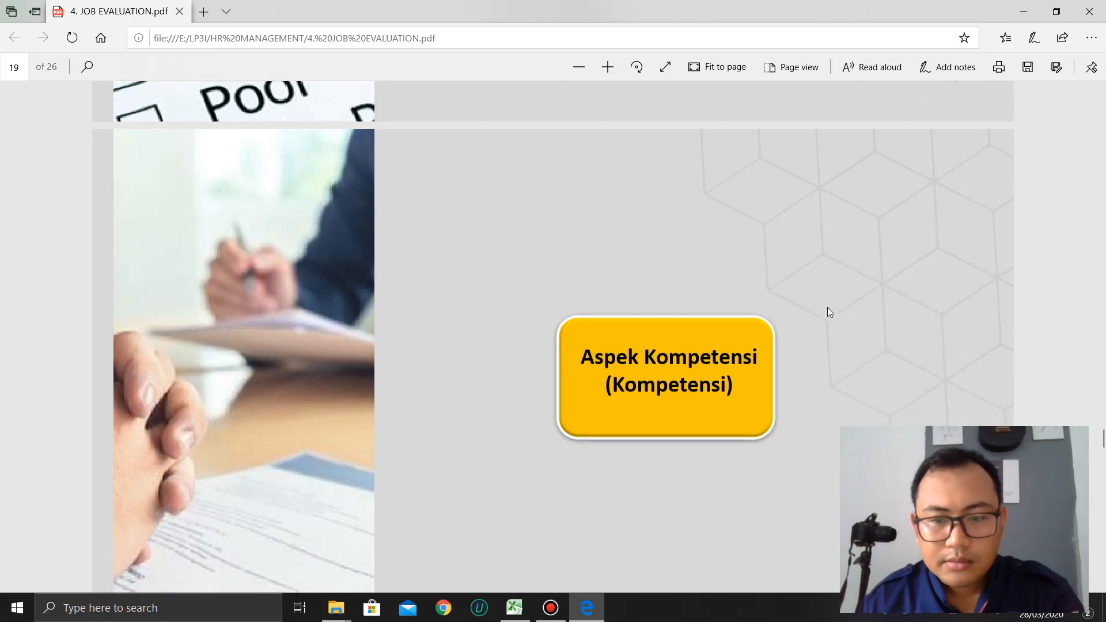
scroll(828, 308, down, 8)
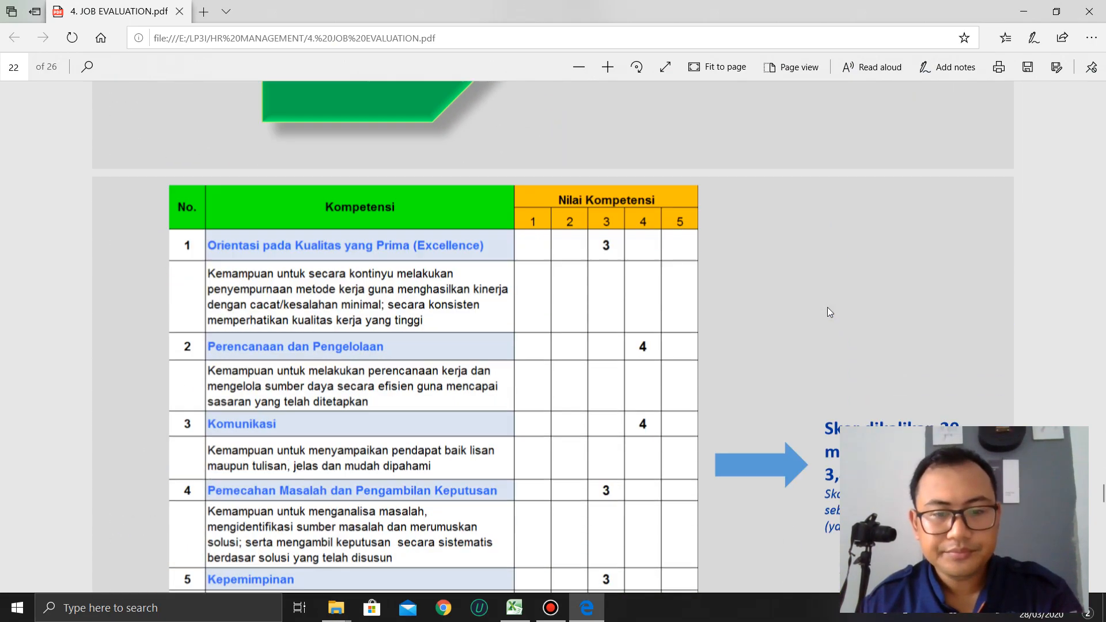
scroll(957, 322, up, 2)
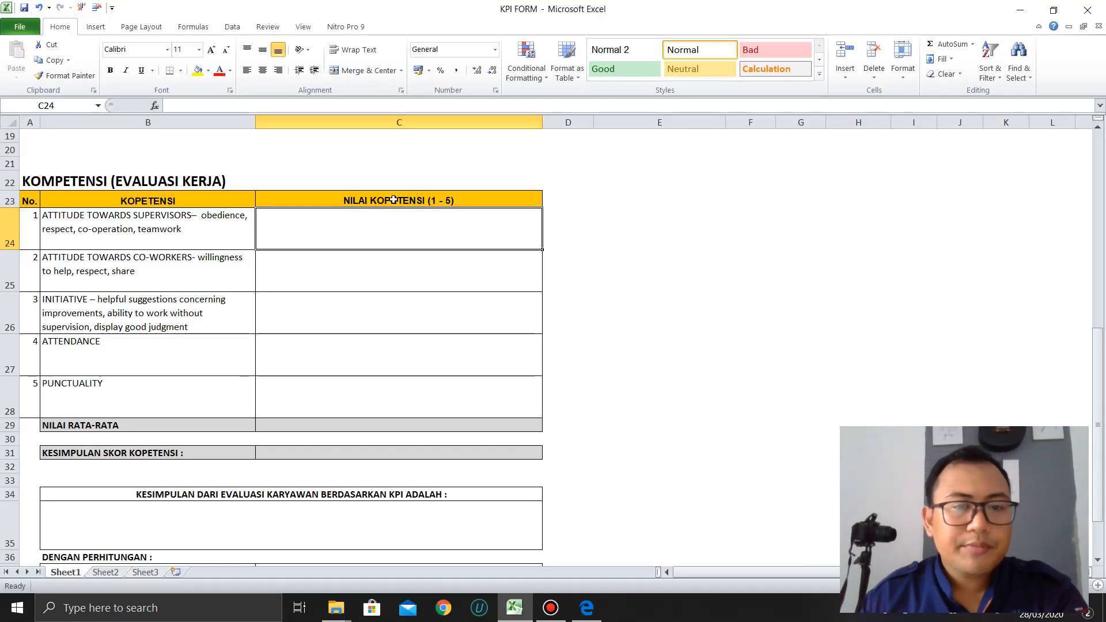
Step: Switch back to the KPI FORM workbook in Excel and examine the NILAI KOPETENSI (1 - 5) column beside the first competency
click(420, 202)
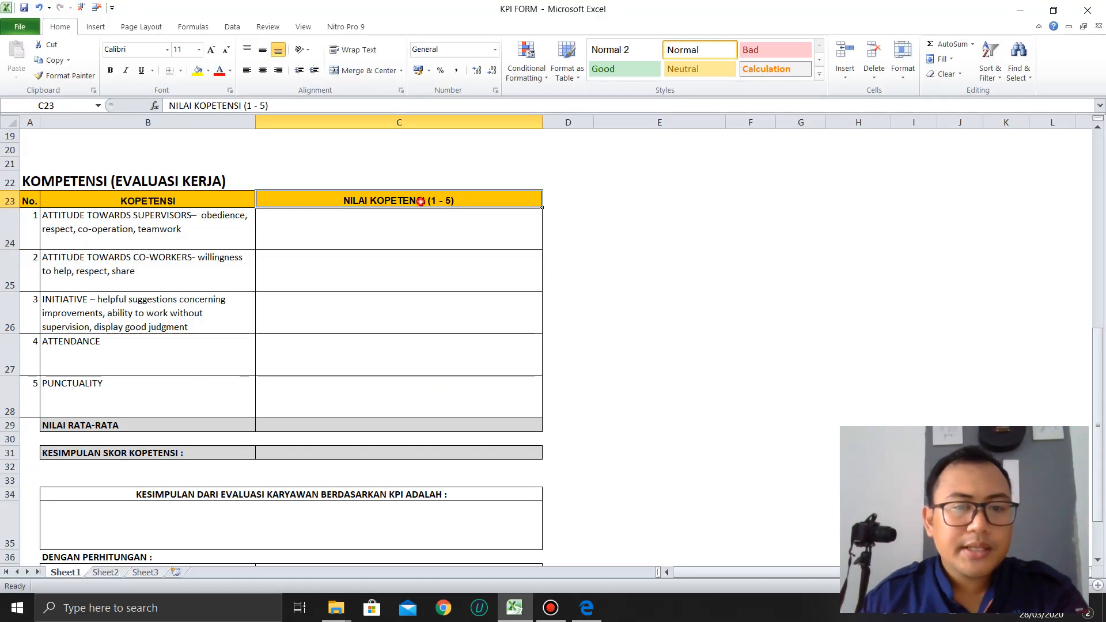
click(393, 244)
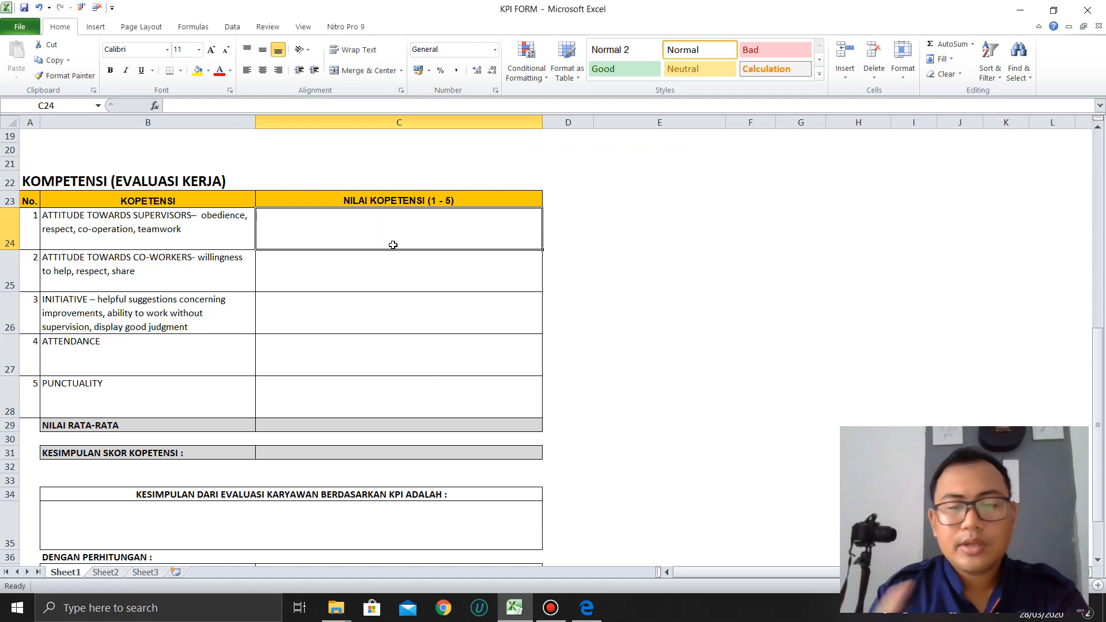
key(alt+Tab)
key(alt+Tab)
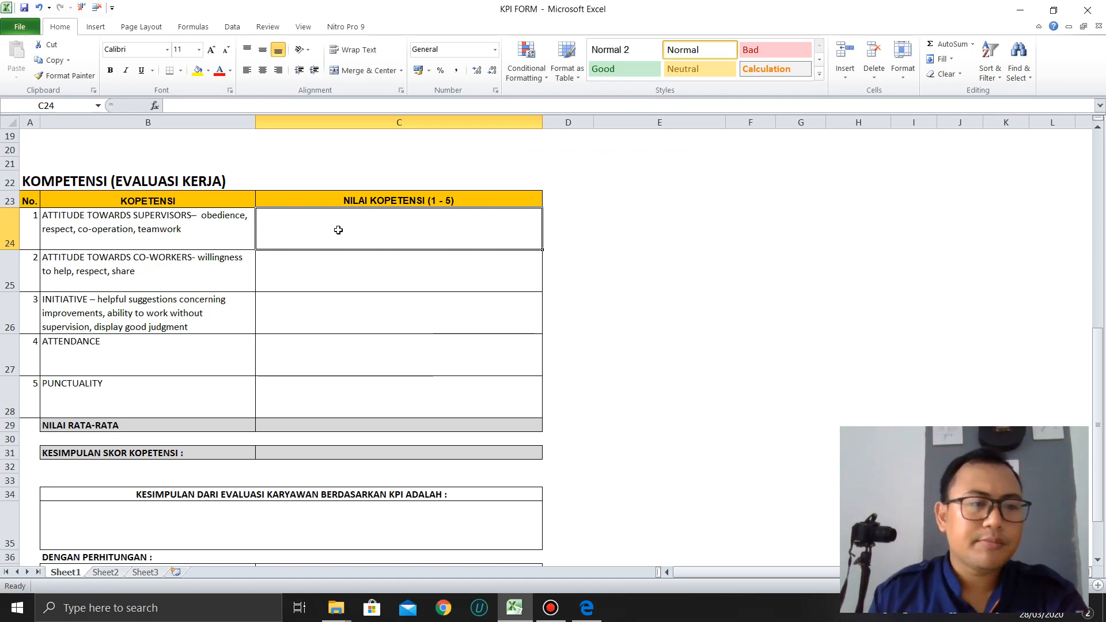
click(133, 222)
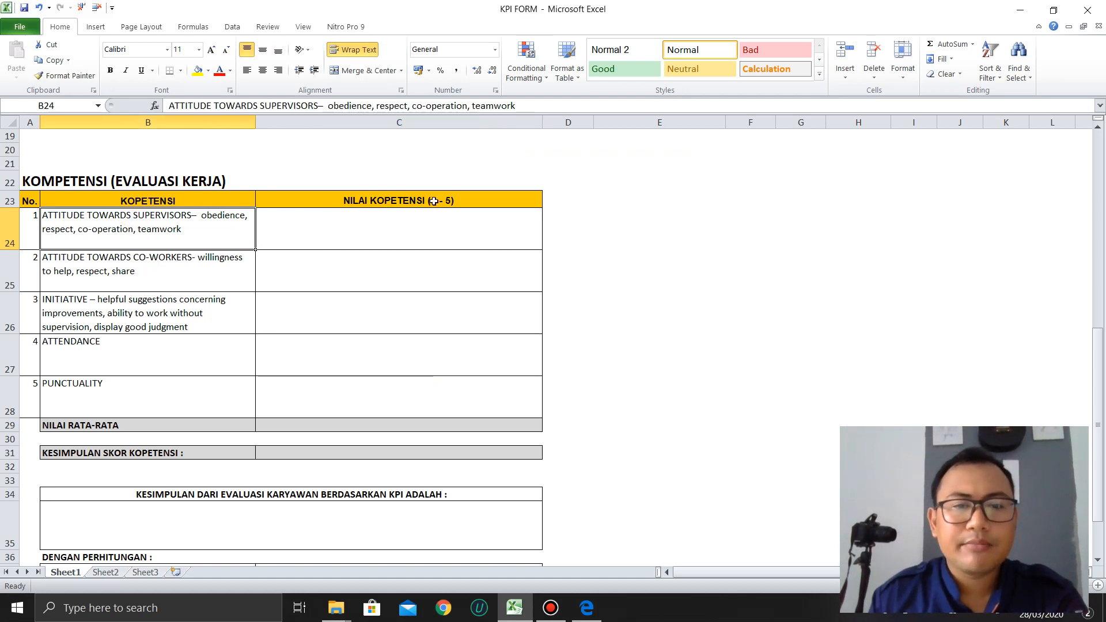
click(423, 231)
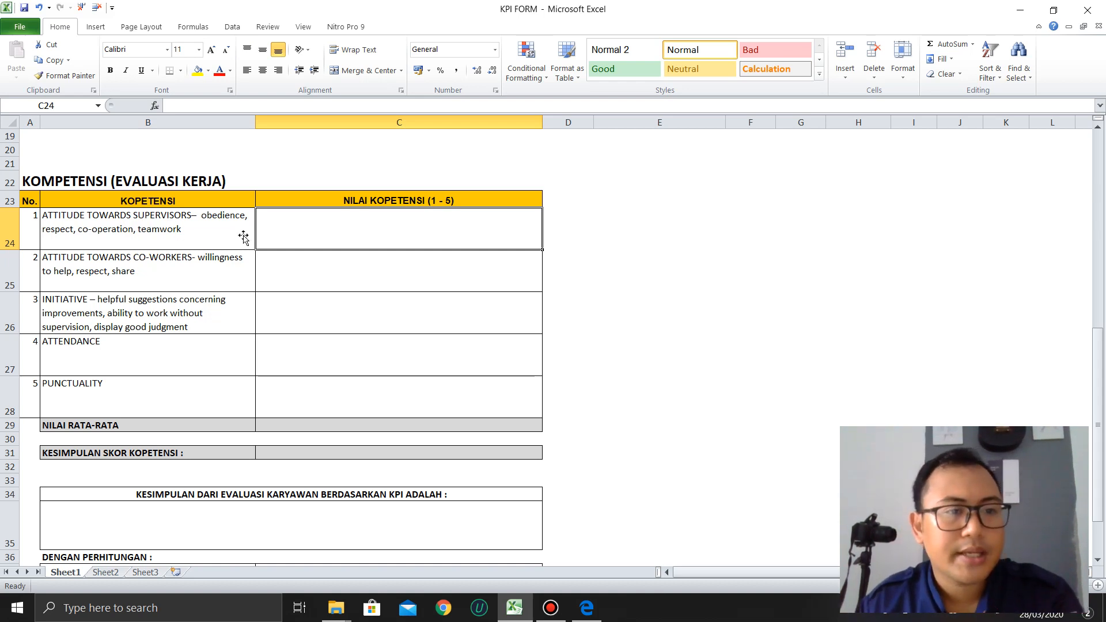
Step: Compare the KPI performance targets with the competencies listed under KOPETENSI in B23:B28
scroll(340, 219, up, 6)
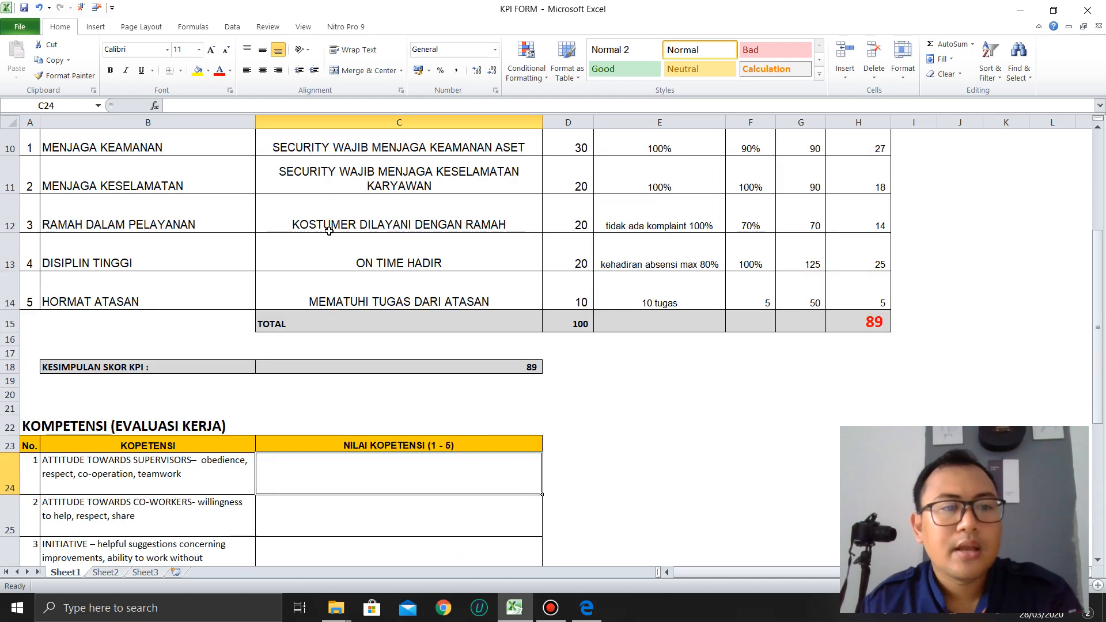
scroll(328, 225, down, 4)
drag(137, 336, 348, 366)
scroll(214, 265, down, 2)
drag(216, 200, 230, 389)
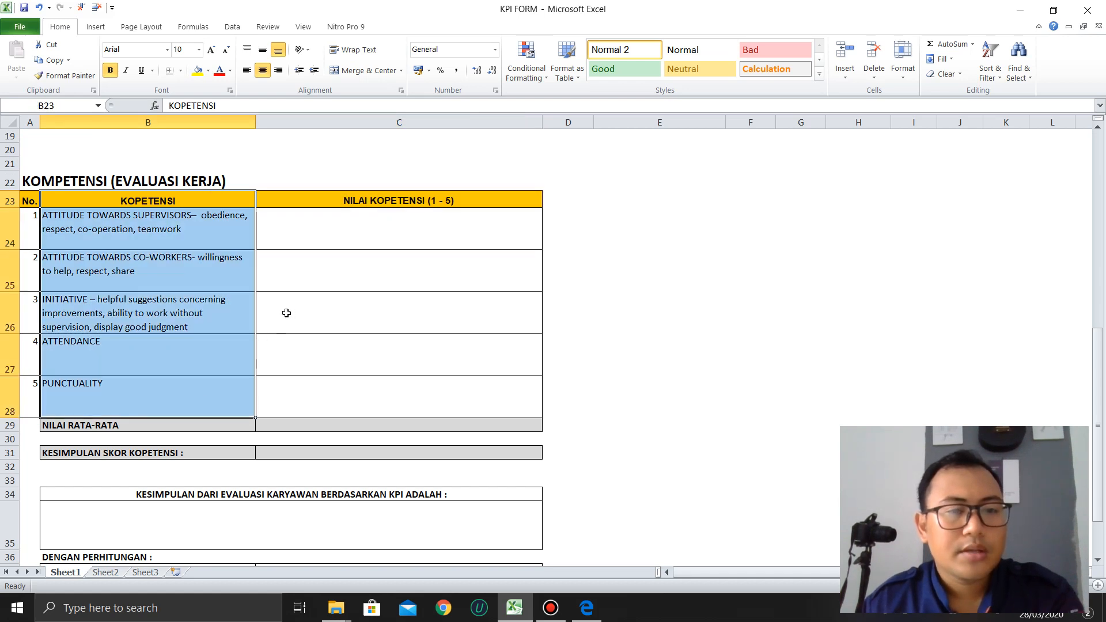
click(291, 221)
click(187, 229)
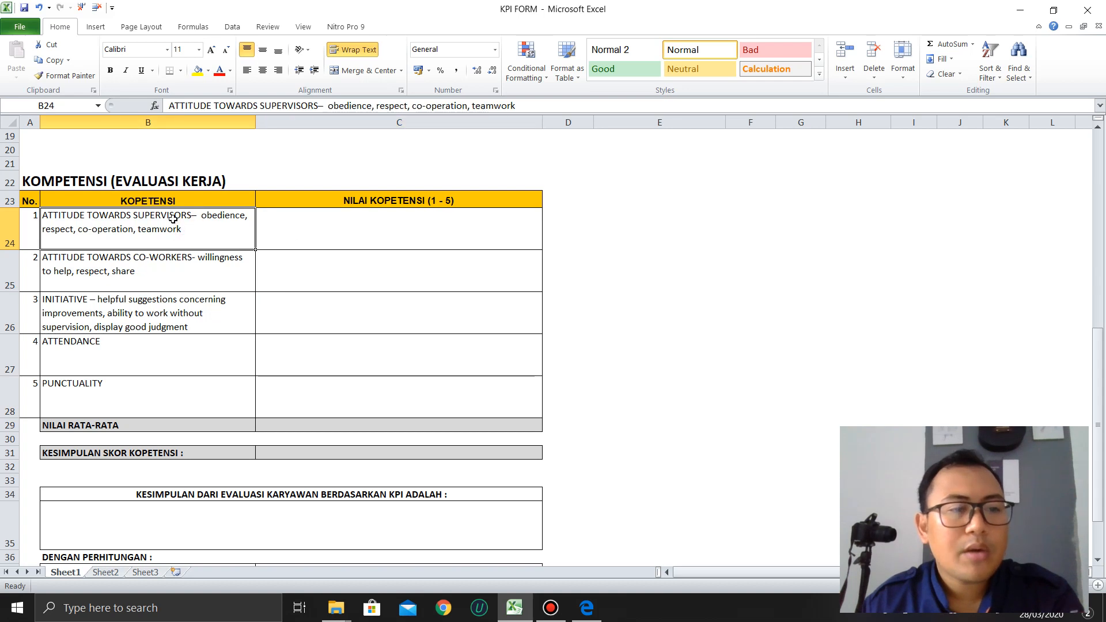
click(340, 222)
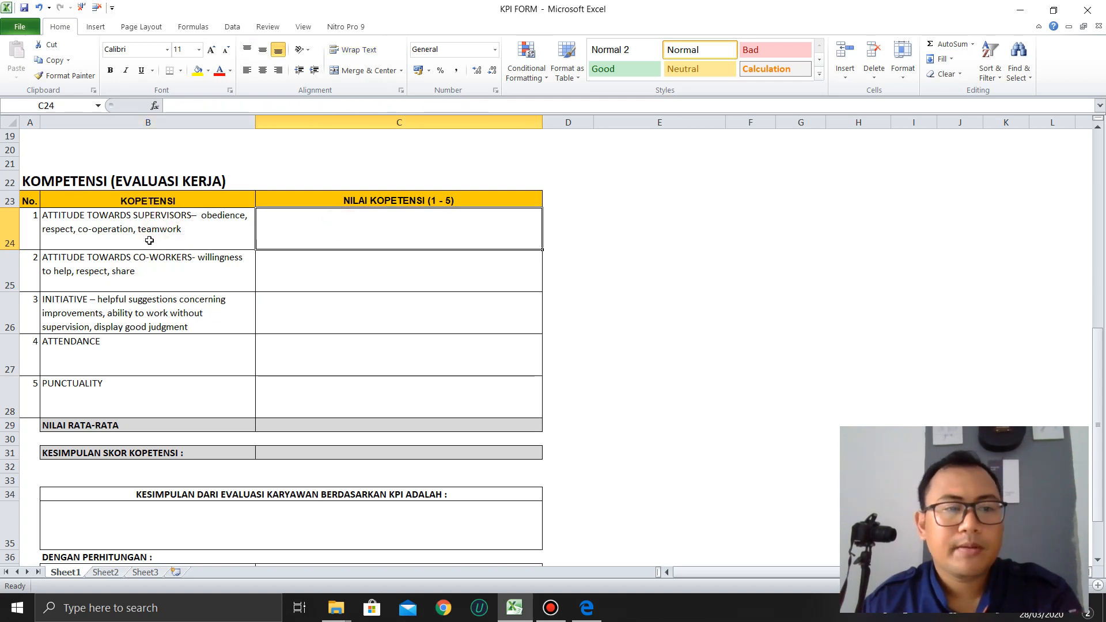
Step: Read through the five competencies in B24:B28, from attitude towards supervisors to punctuality, to understand what each one rates
click(116, 229)
click(133, 268)
click(123, 226)
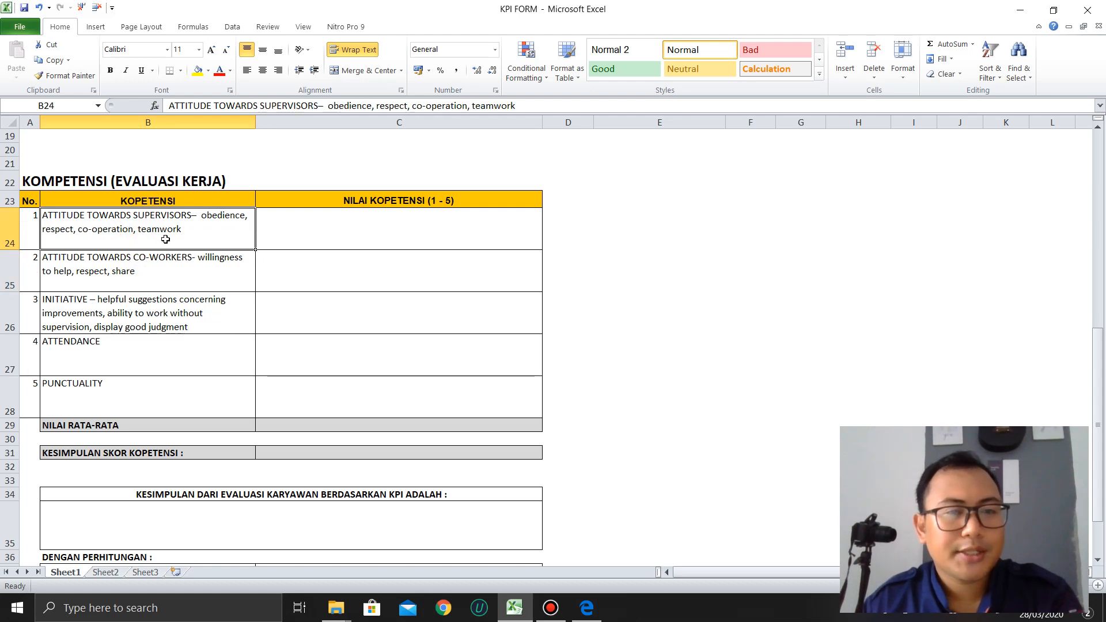
scroll(166, 242, down, 2)
drag(148, 288, 146, 135)
scroll(146, 178, up, 2)
click(127, 226)
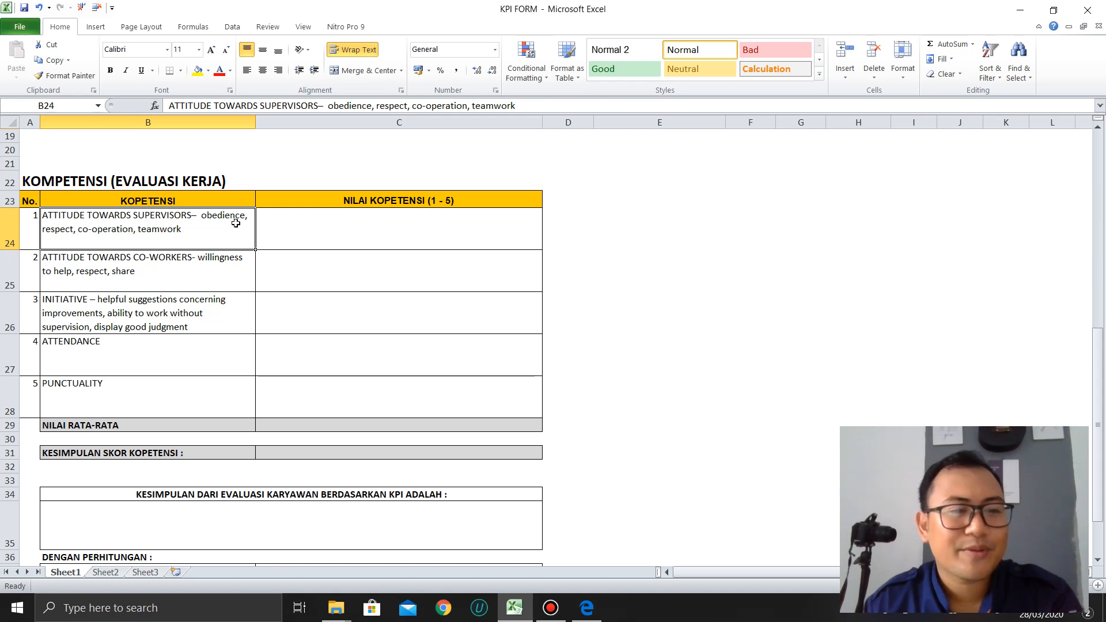
click(140, 273)
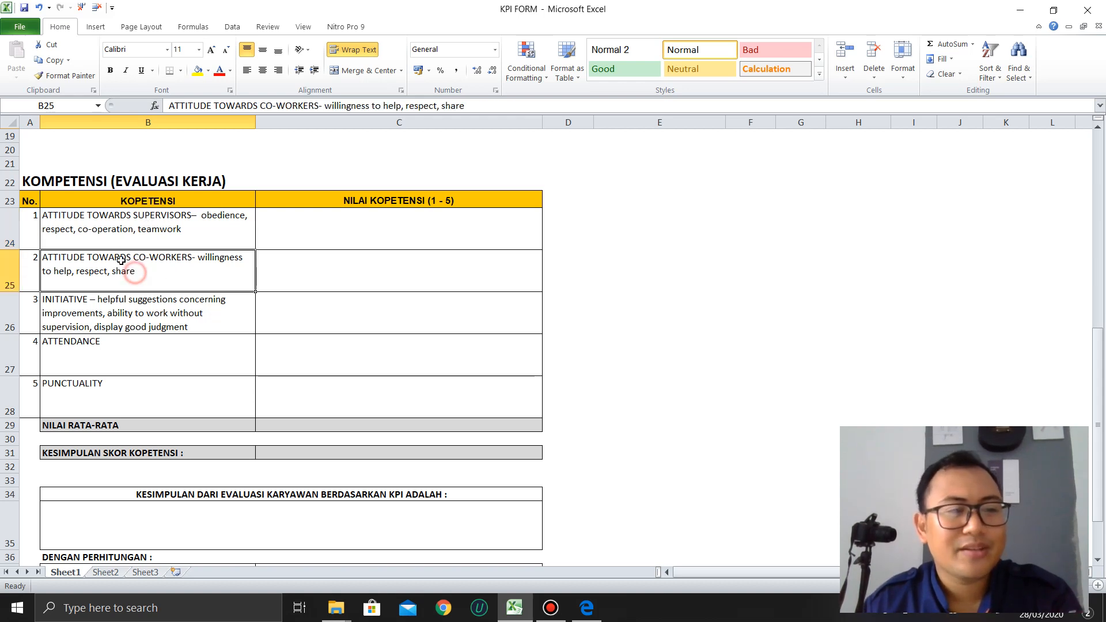
click(119, 302)
click(145, 360)
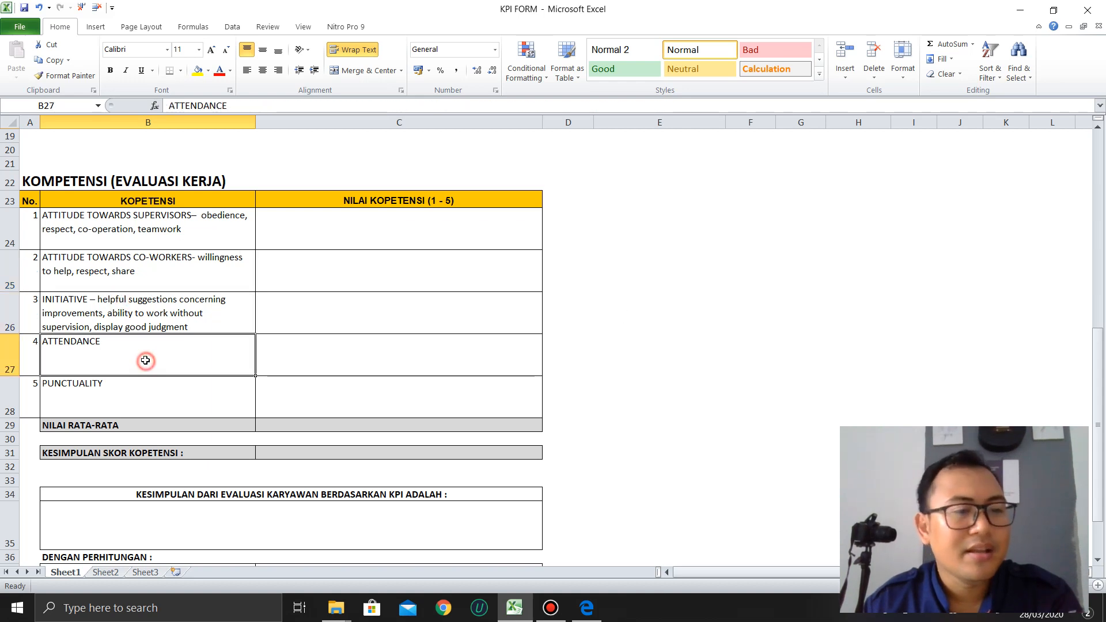
scroll(312, 332, down, 1)
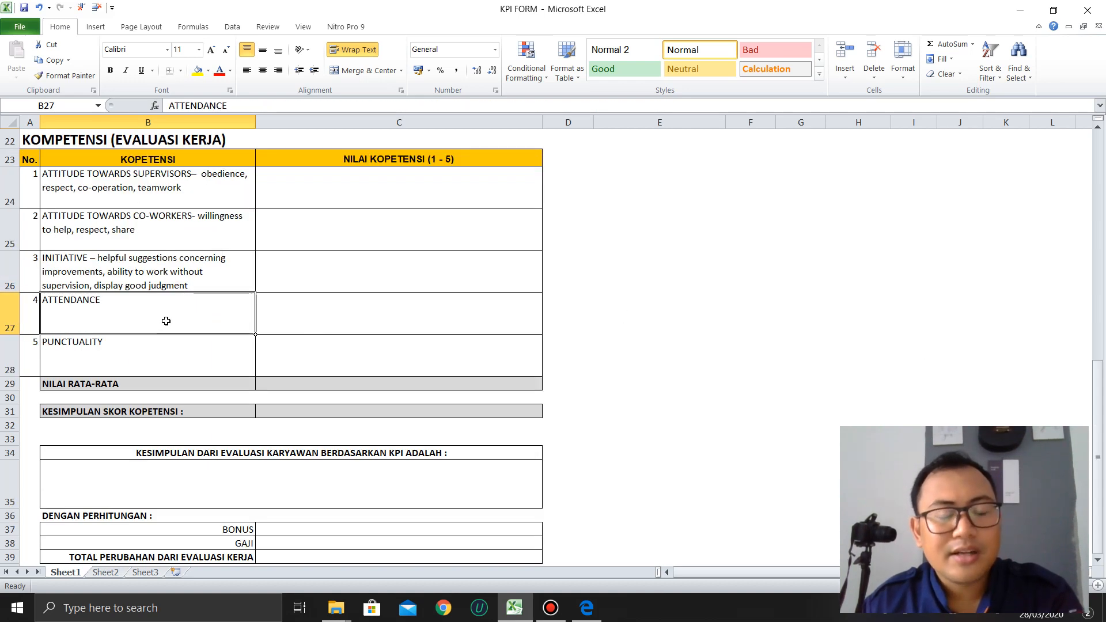
click(91, 354)
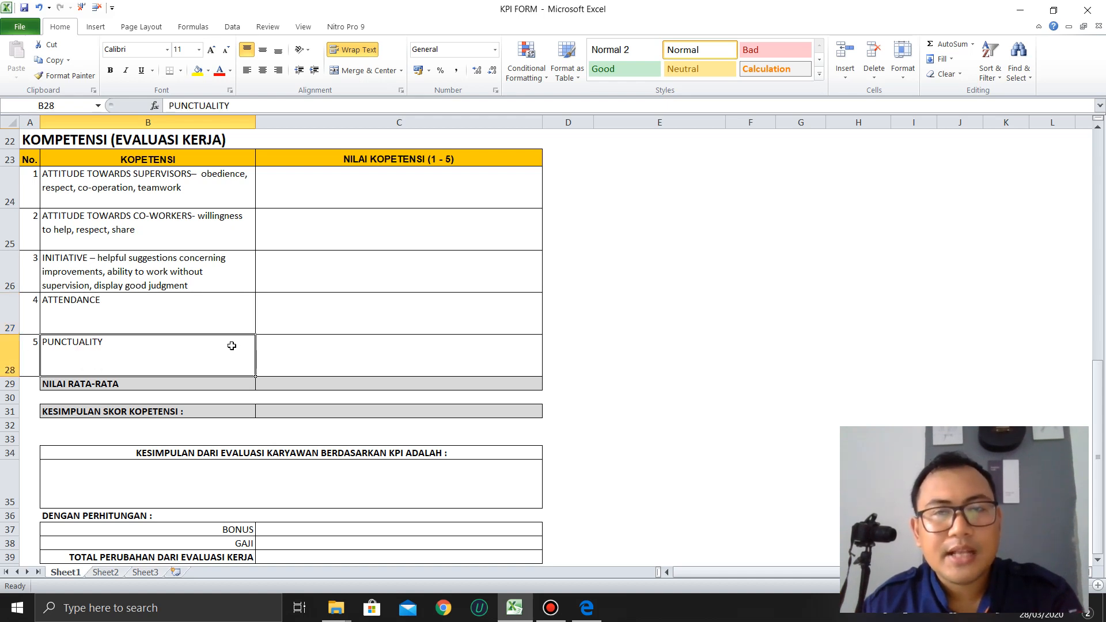
scroll(232, 346, up, 1)
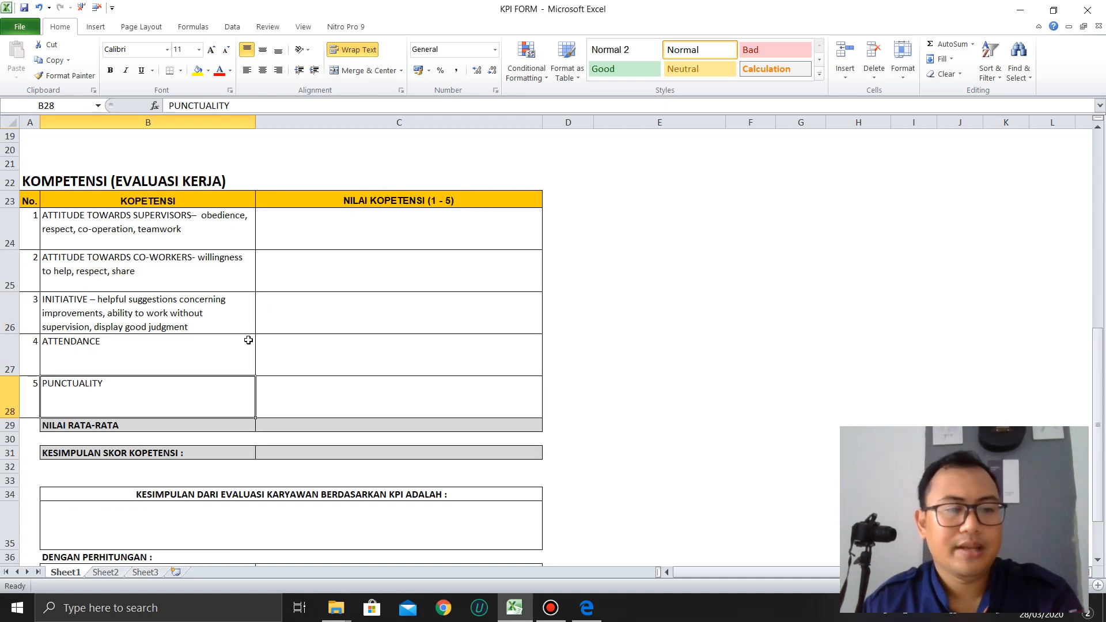
drag(169, 234, 161, 398)
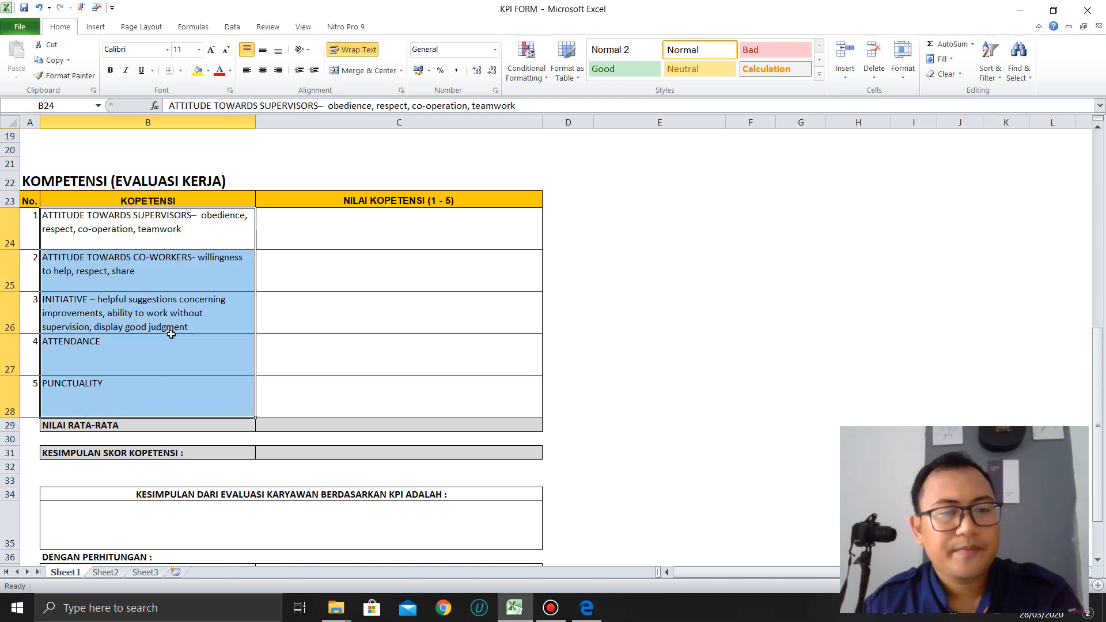
click(92, 235)
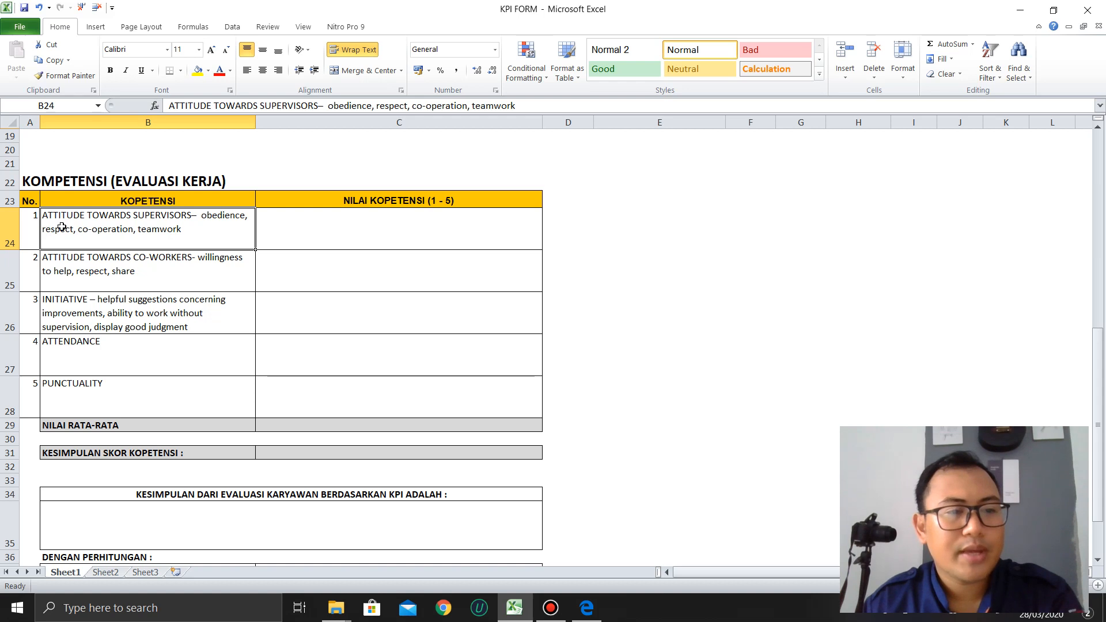
click(103, 267)
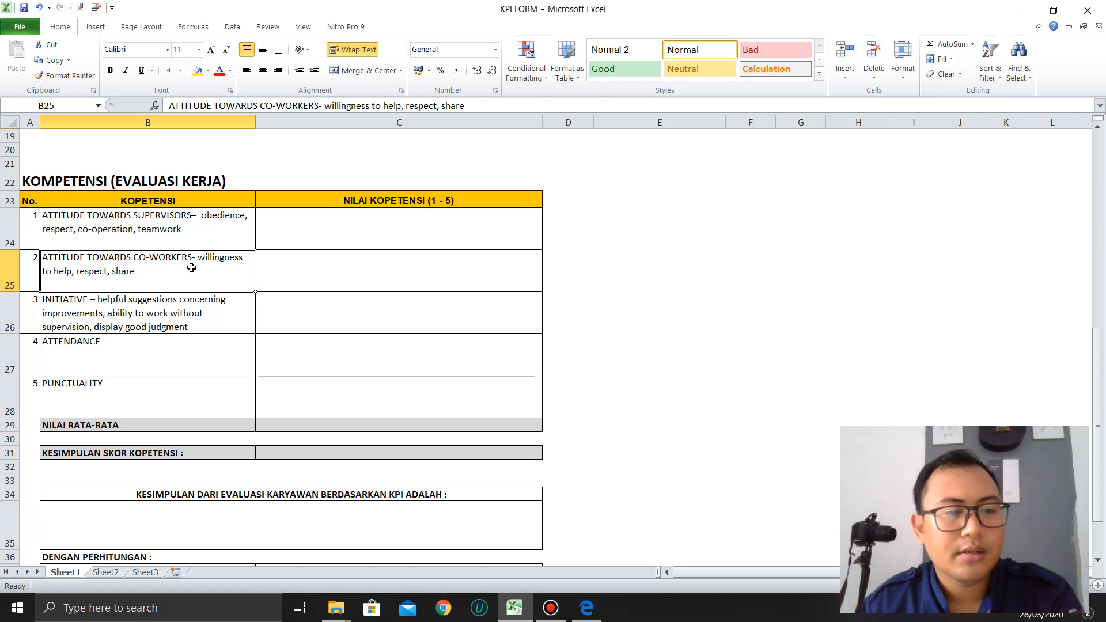
Step: Review the initiative, attendance and punctuality competencies in B26:B28
click(132, 327)
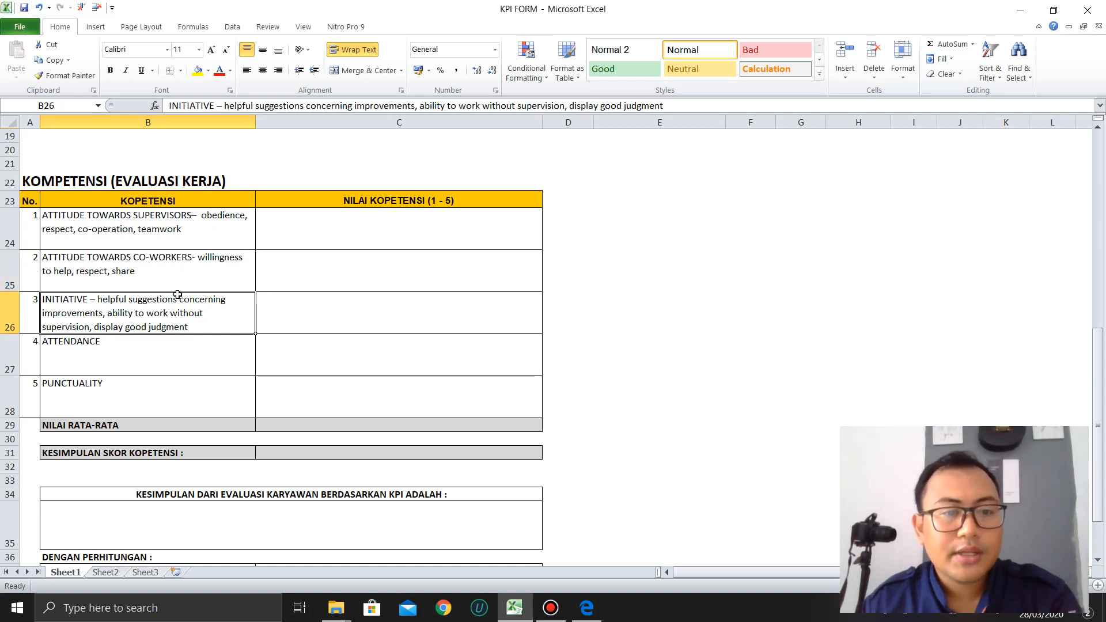
click(119, 348)
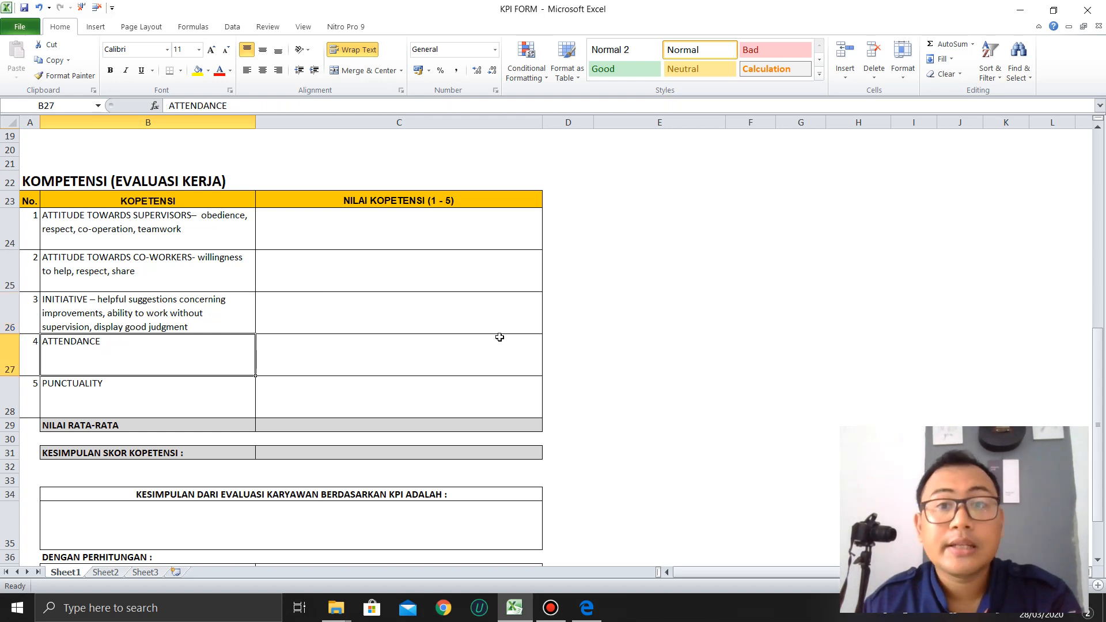
click(65, 394)
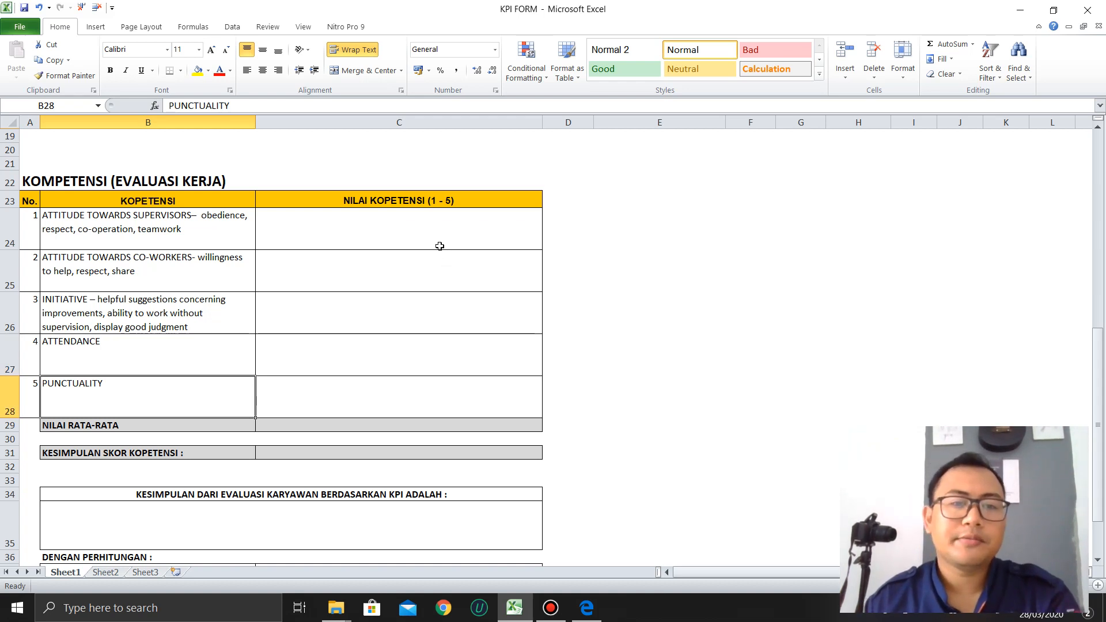
Step: Rate attitude towards supervisors 4 in C24 and attitude towards co-workers 2 in C25
click(423, 237)
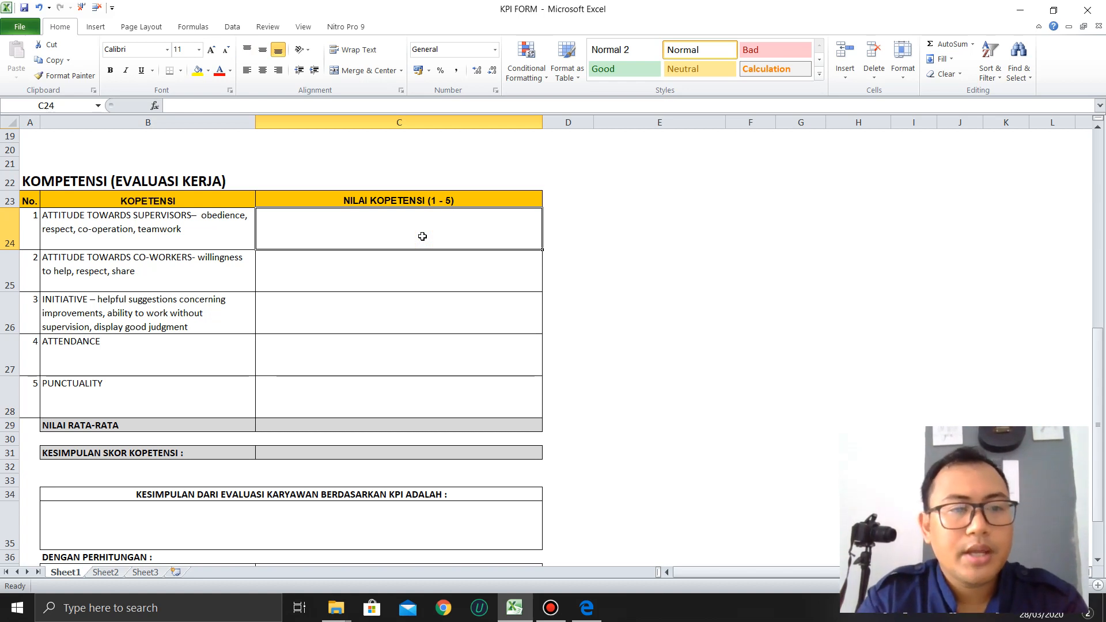
text(4)
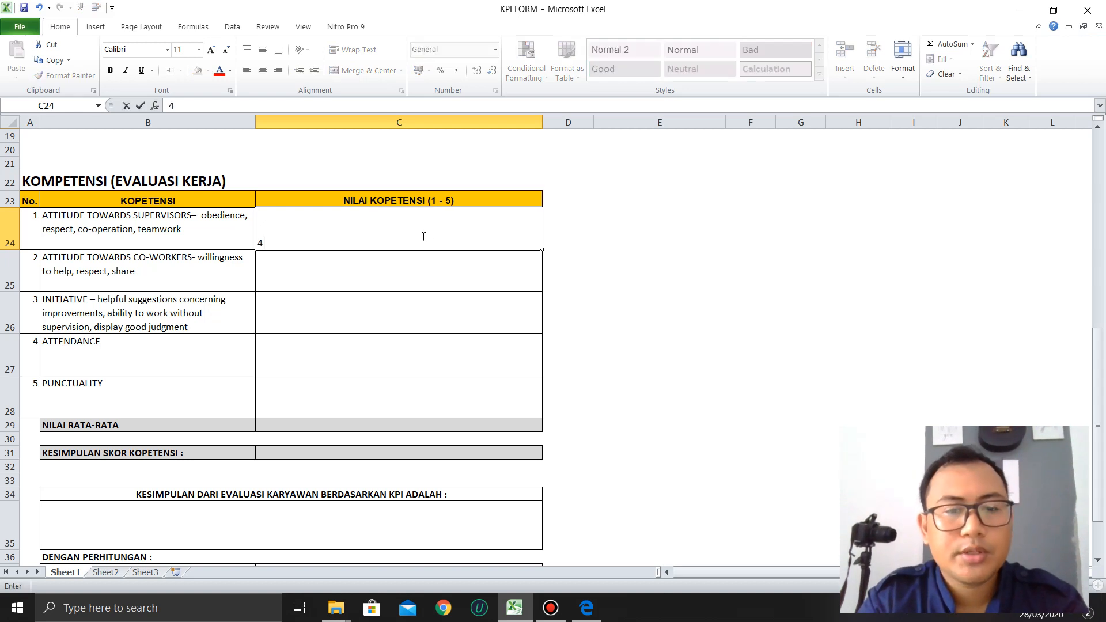
key(Return)
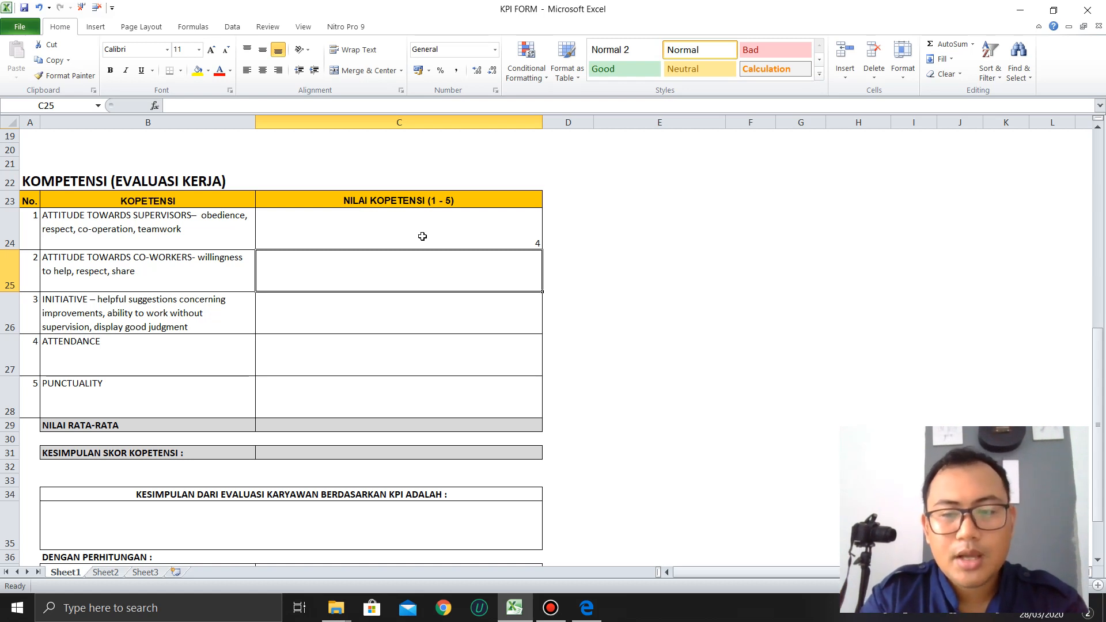
text(3)
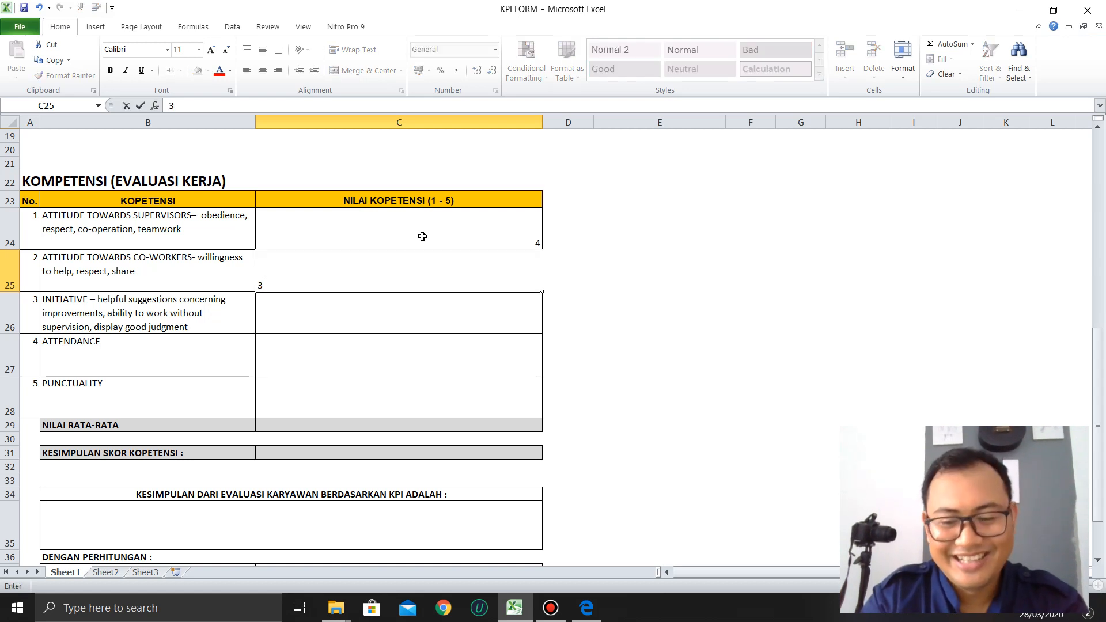
key(BackSpace)
text(2)
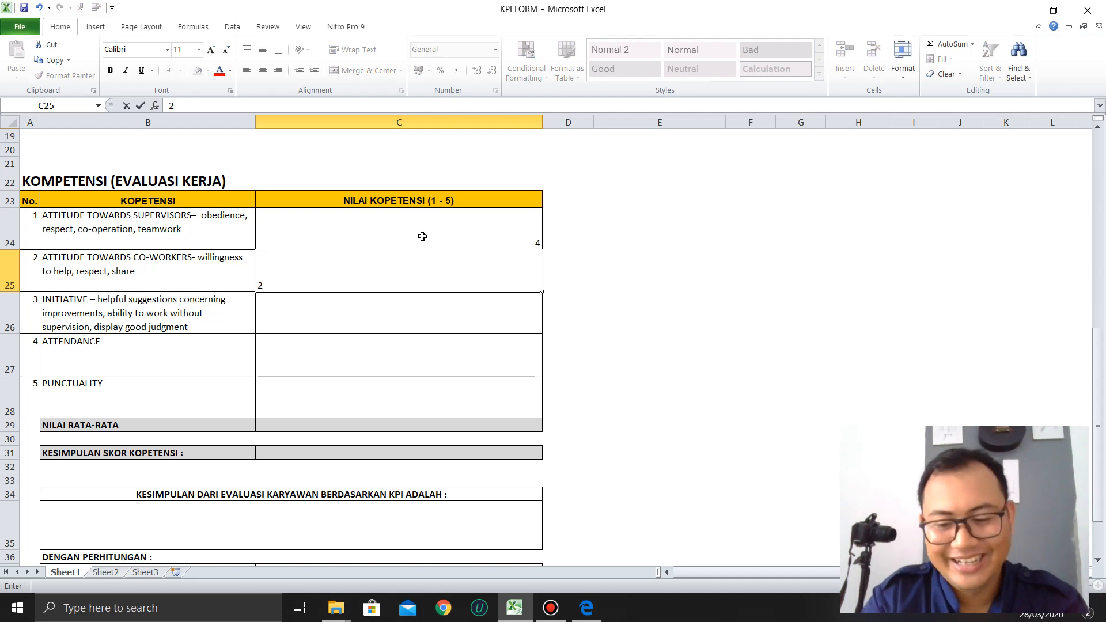
key(Return)
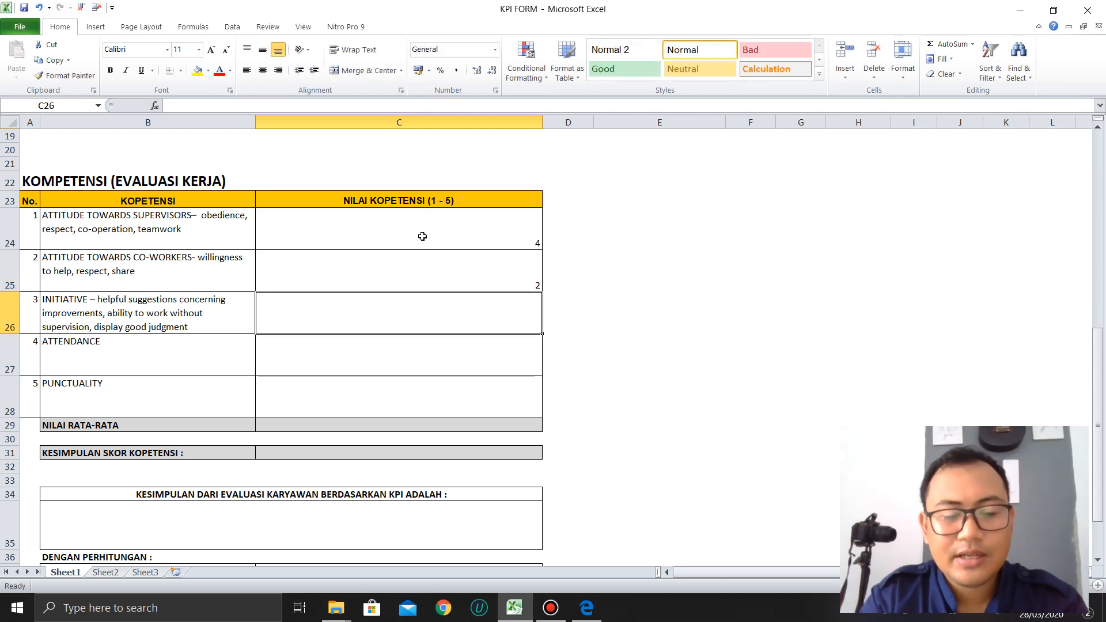
Step: Rate initiative 3, attendance 5 and punctuality 4 in C26:C28
text(3)
key(Return)
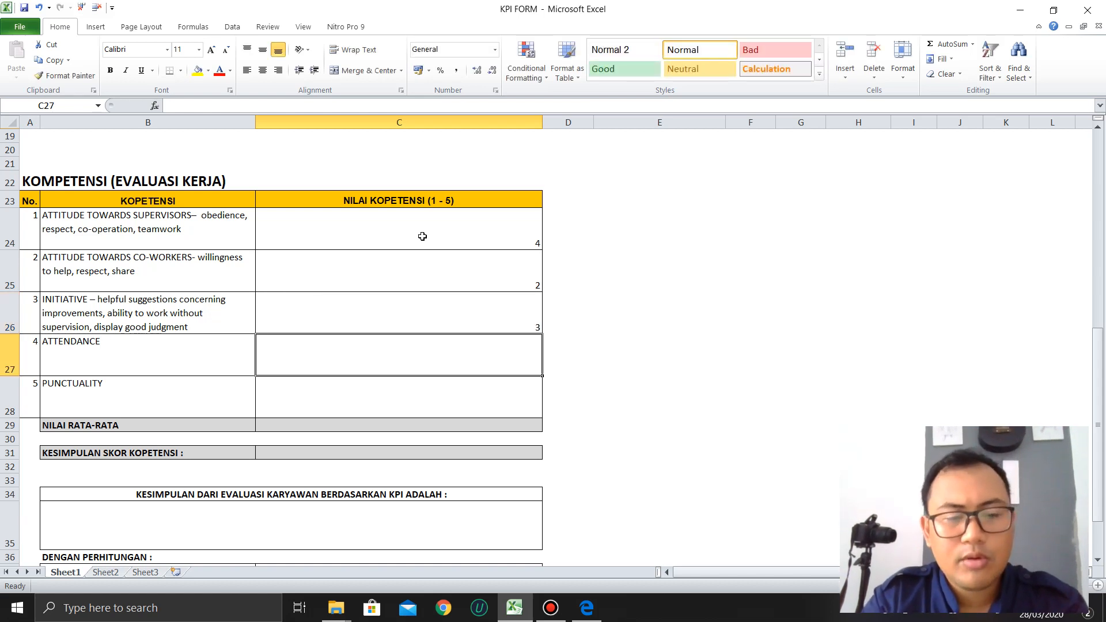
text(5)
key(Return)
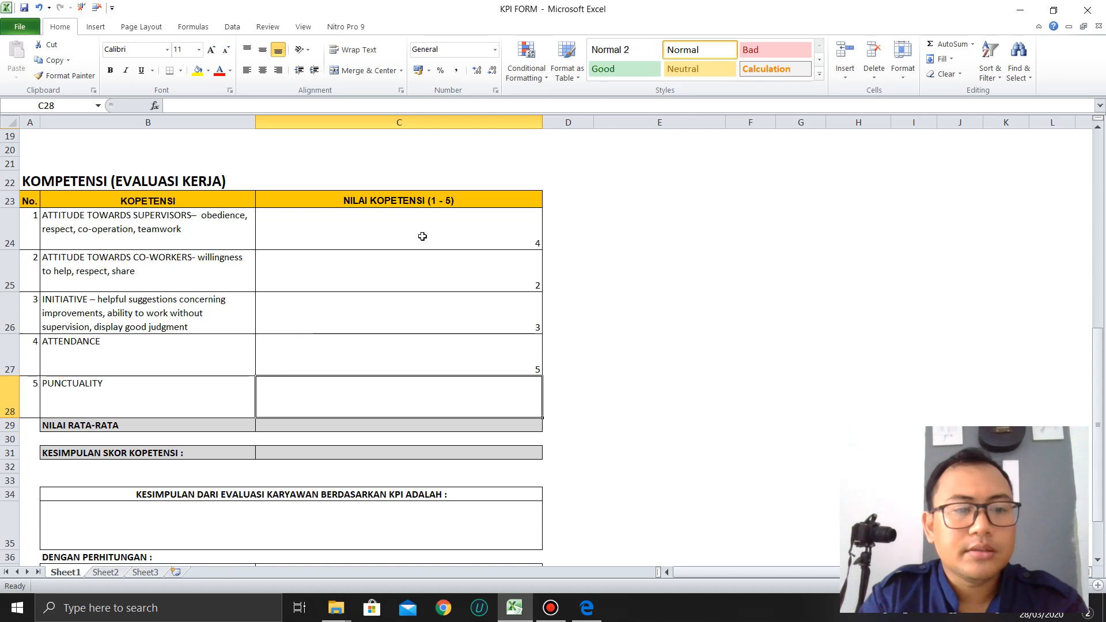
text(4)
key(Return)
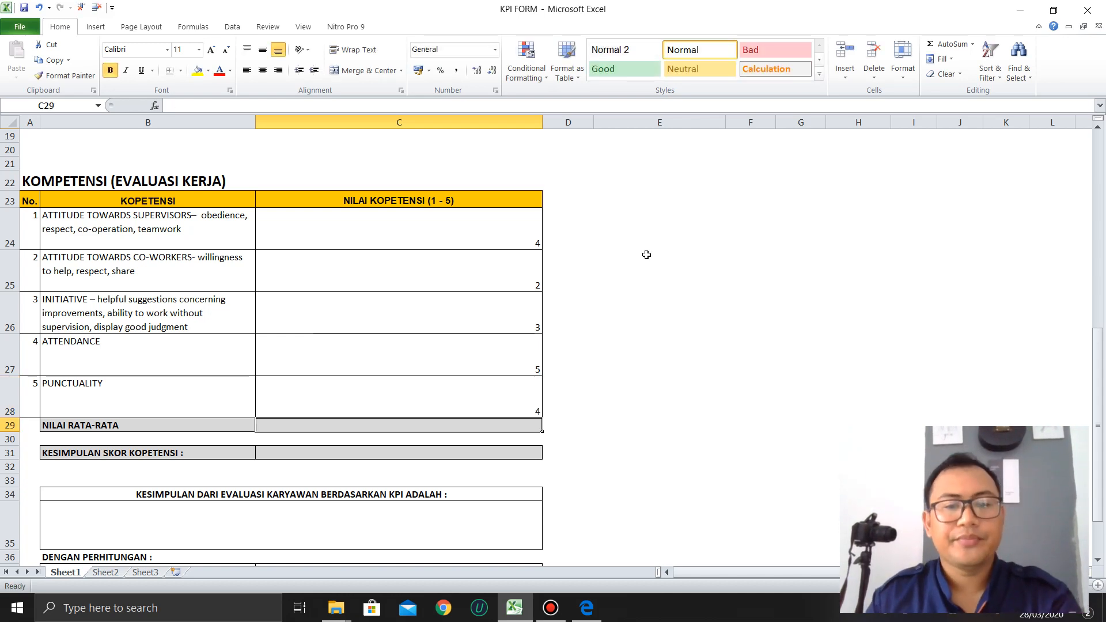
Step: Enlarge the font of the five competency ratings in C24:C28 to 20 points
drag(502, 243, 489, 403)
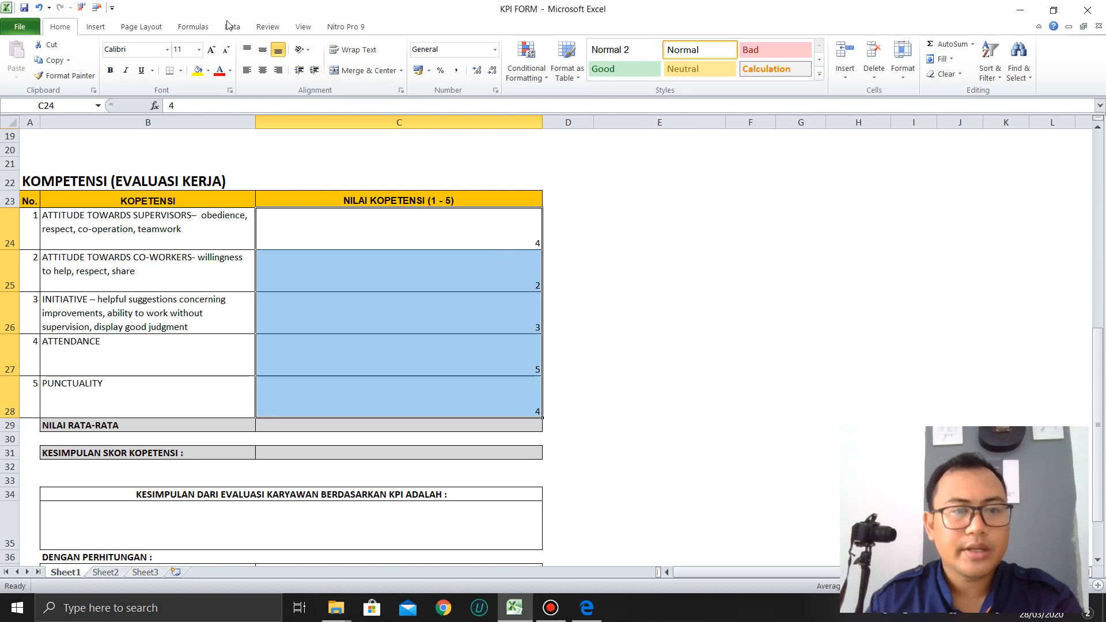
click(212, 51)
click(212, 51)
click(212, 51)
click(212, 51)
click(648, 291)
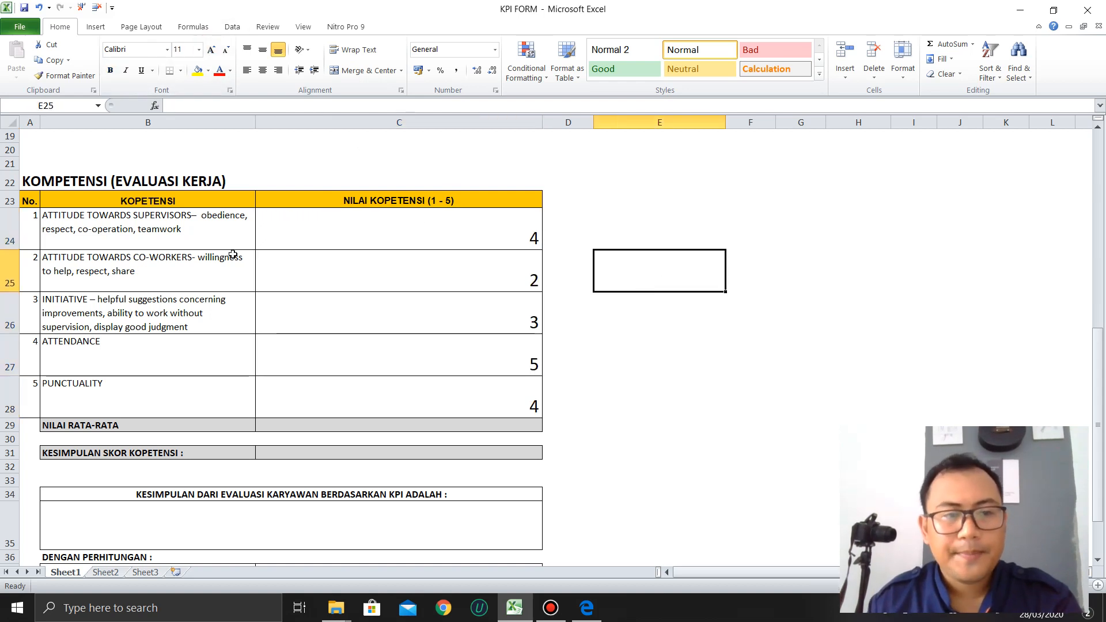
drag(10, 230, 9, 415)
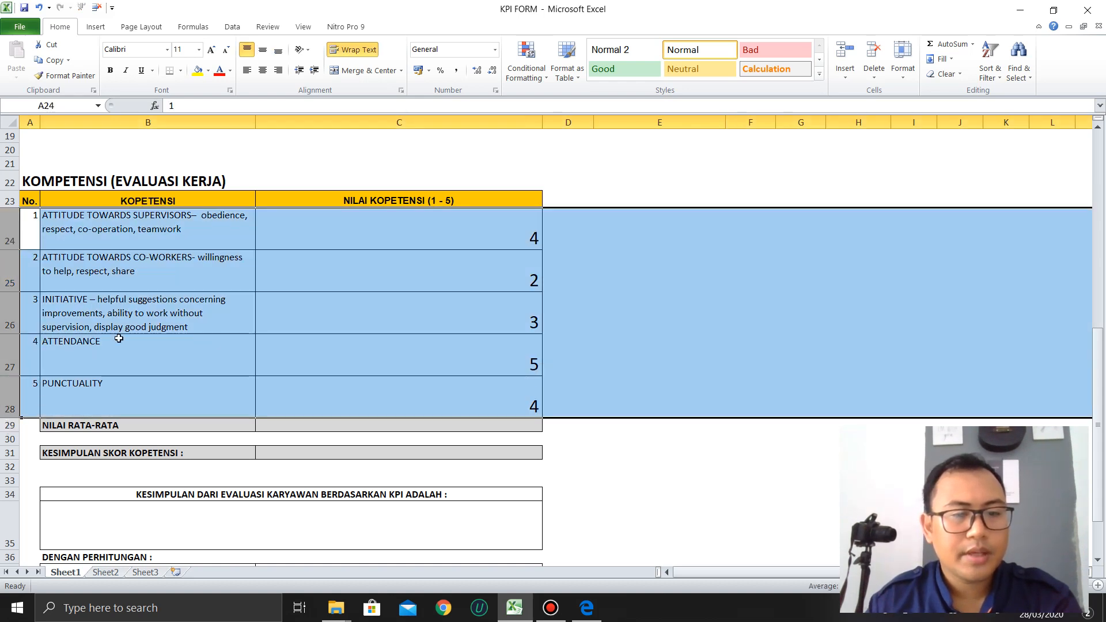
click(496, 329)
click(515, 234)
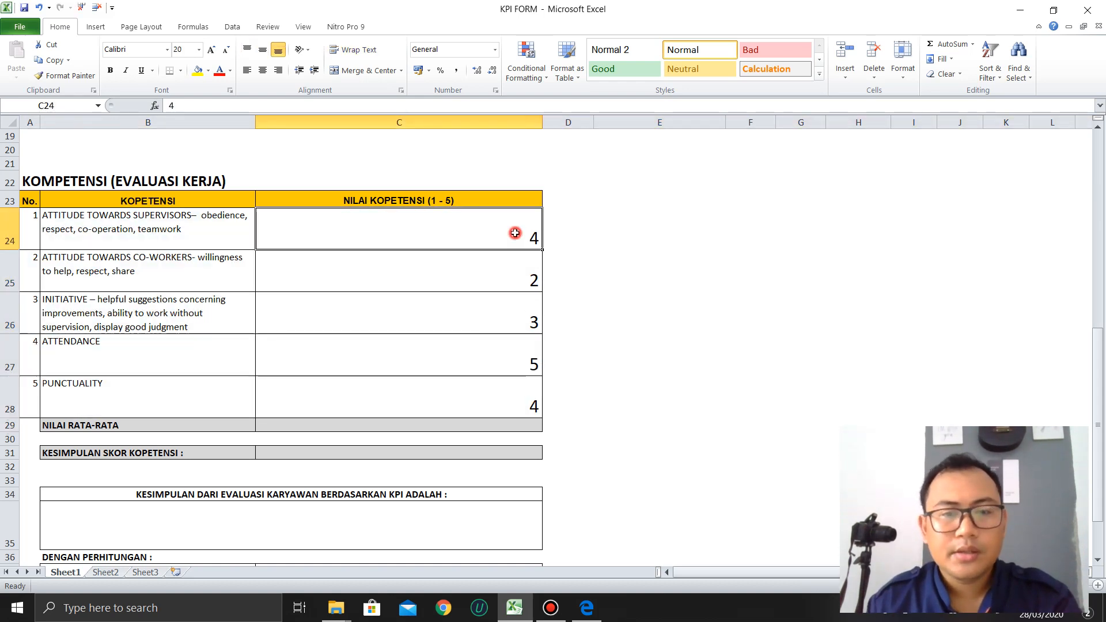
Step: Calculate the NILAI RATA-RATA in C29 as the average of the ratings in C24:C28, using the AVERAGE function
click(469, 431)
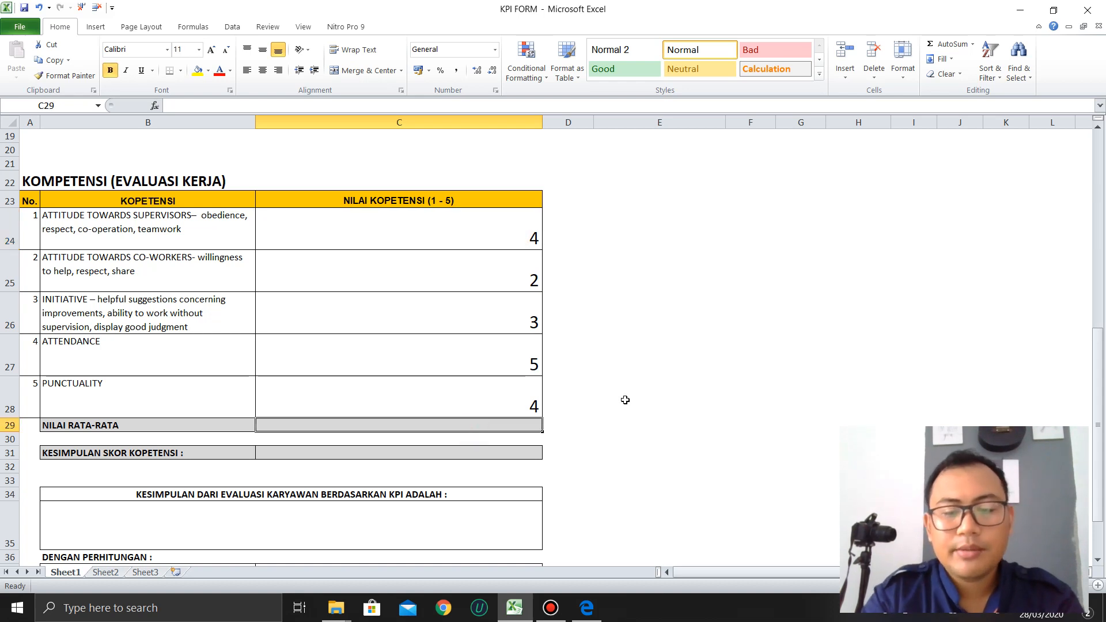
text(=)
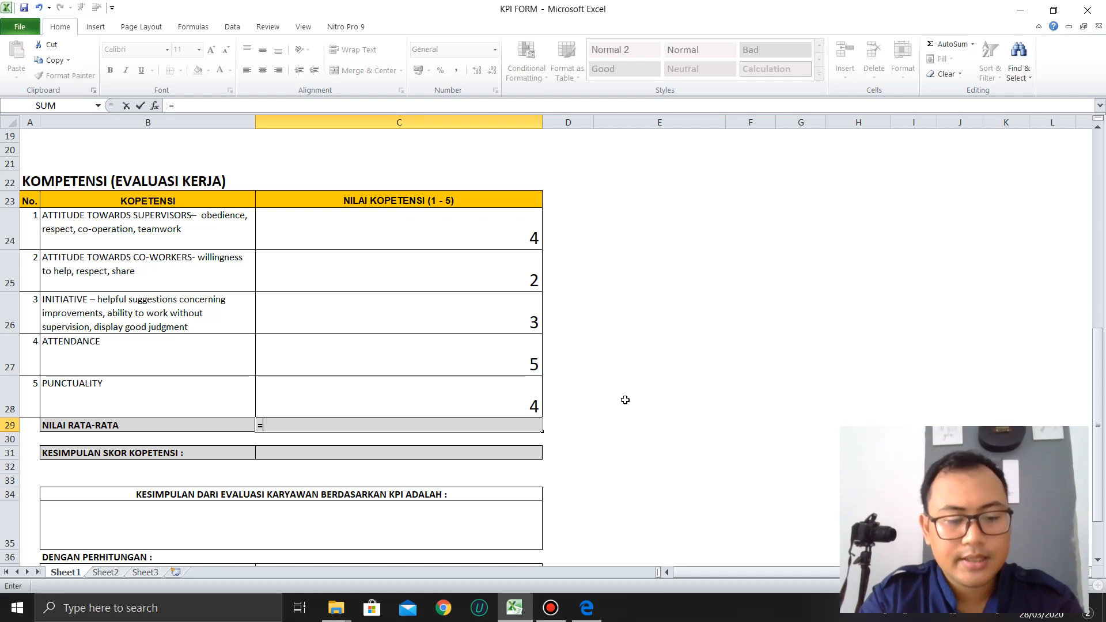
text(av)
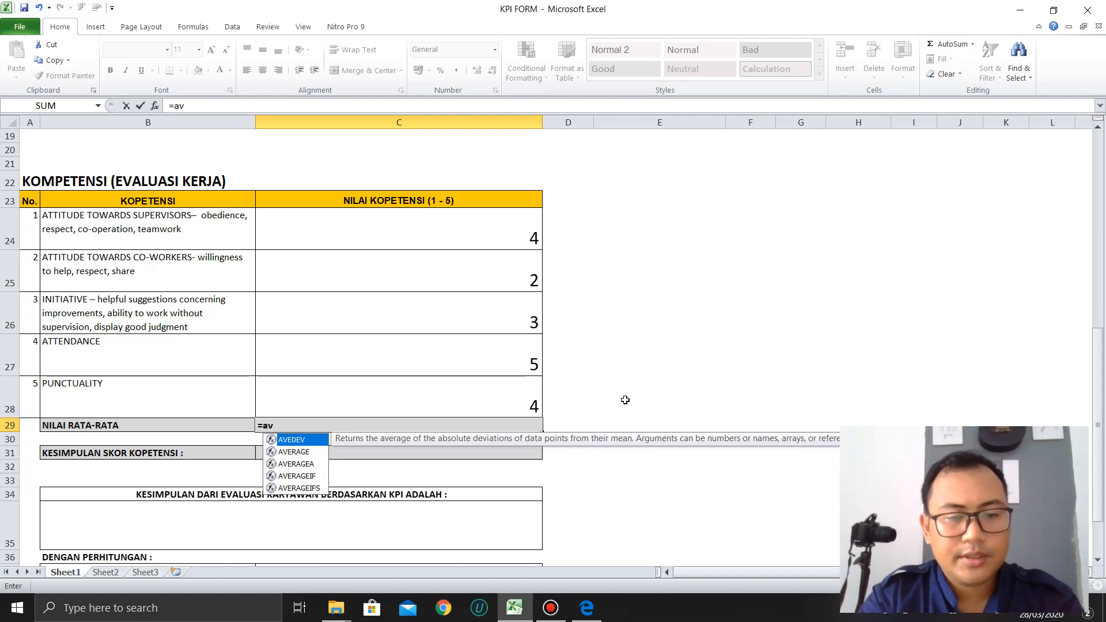
text(erage()
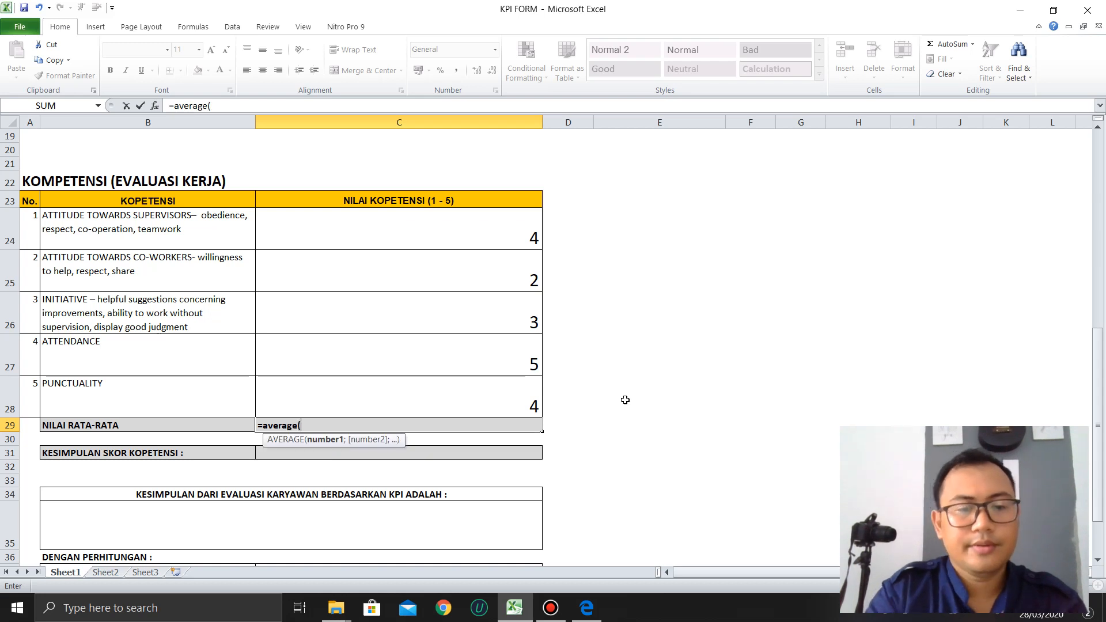
key(Up)
key(shift+Up)
key(shift+Up)
key(shift+Up)
key(shift+Up)
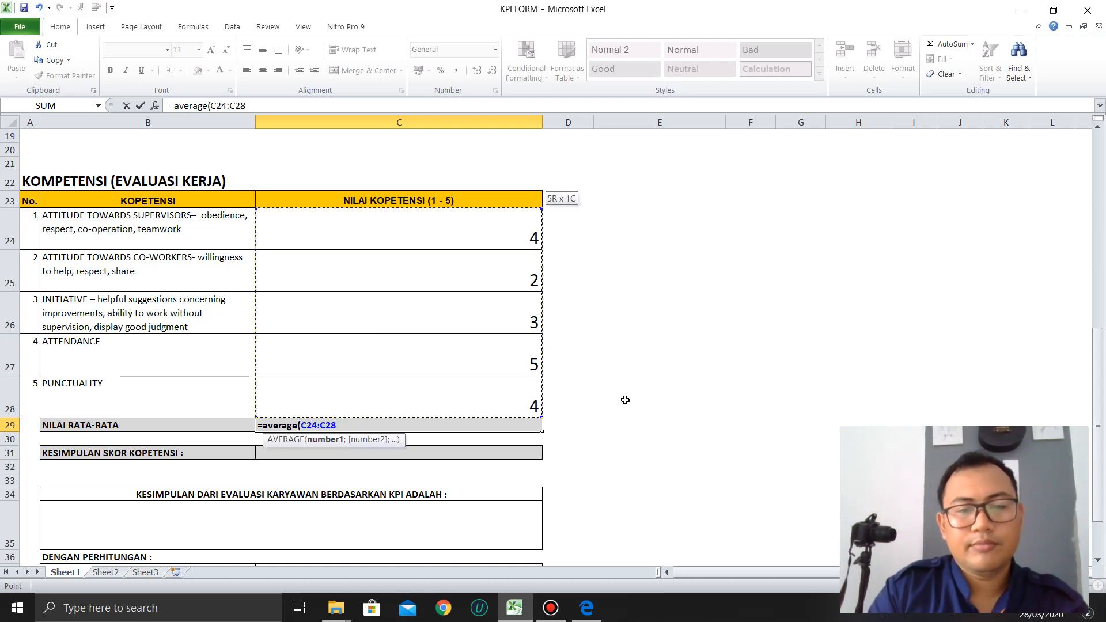
key(Return)
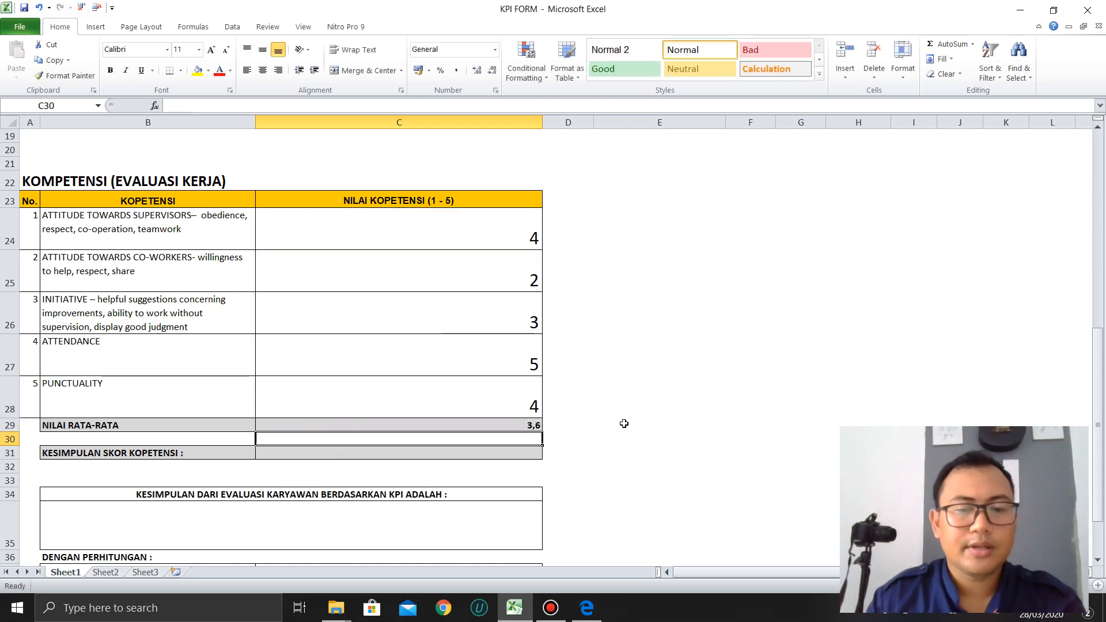
Step: Switch to the JOB EVALUATION PDF in Edge to examine how the average competency score is converted to the KPI scale
click(512, 425)
key(alt+Tab)
scroll(878, 325, down, 3)
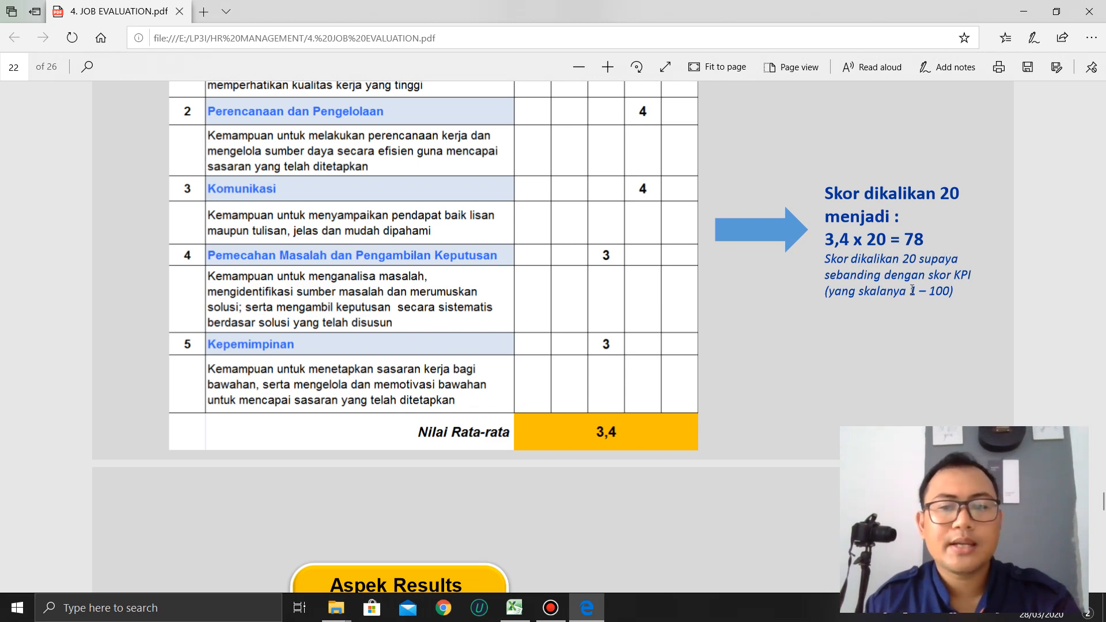
Step: Switch back to the KPI FORM workbook in Excel and review the KPI weights and their total in D15
key(alt+Tab)
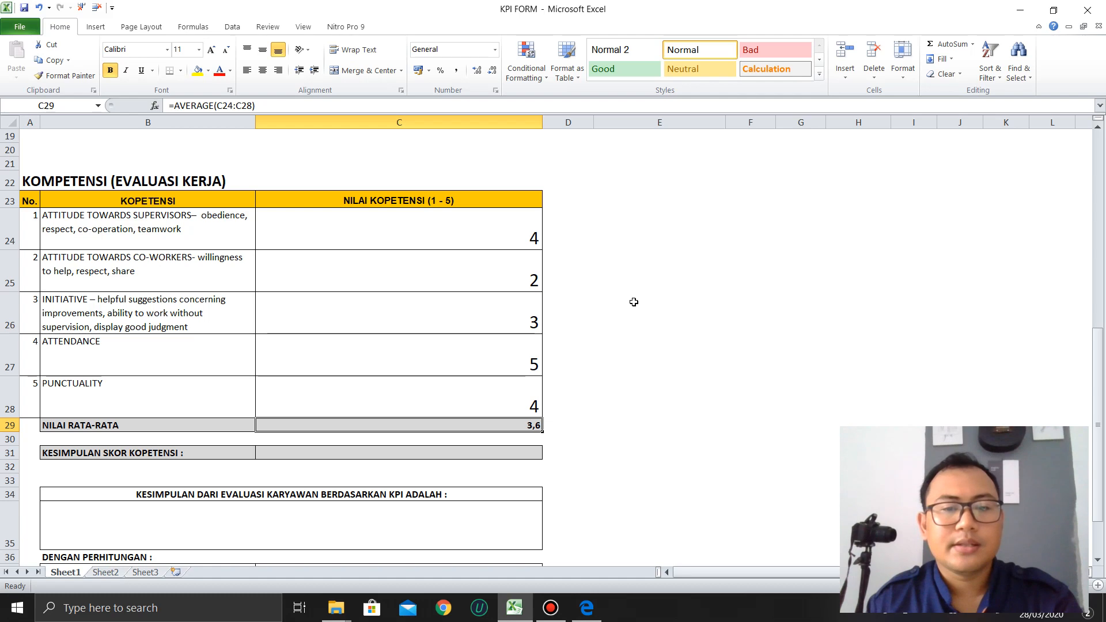
scroll(600, 293, up, 2)
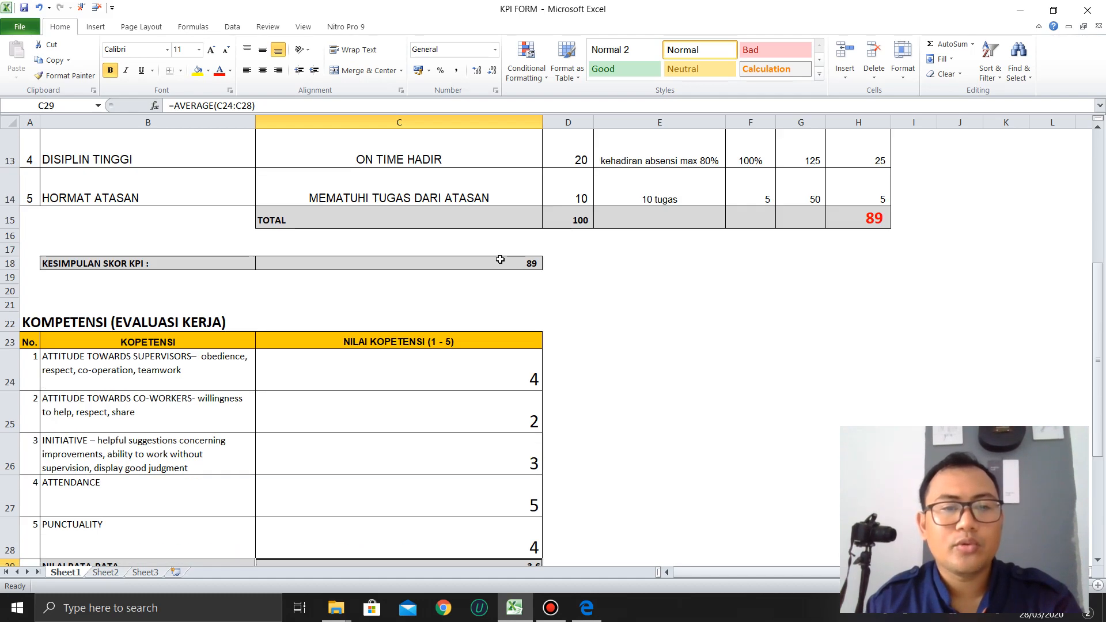
click(584, 229)
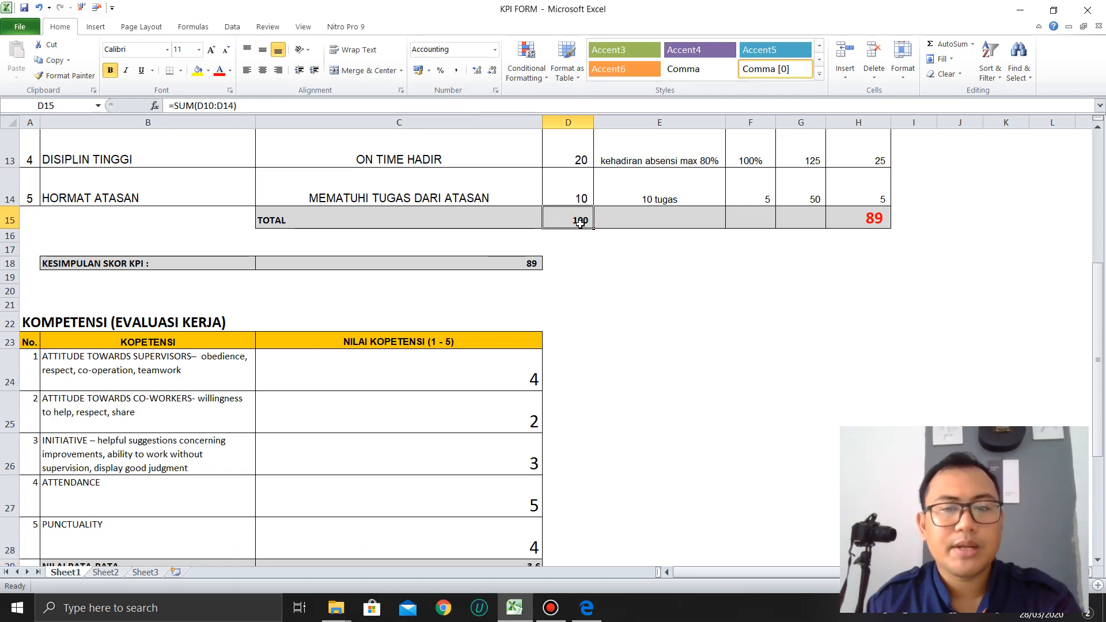
scroll(581, 225, up, 2)
scroll(580, 225, up, 1)
scroll(611, 276, down, 6)
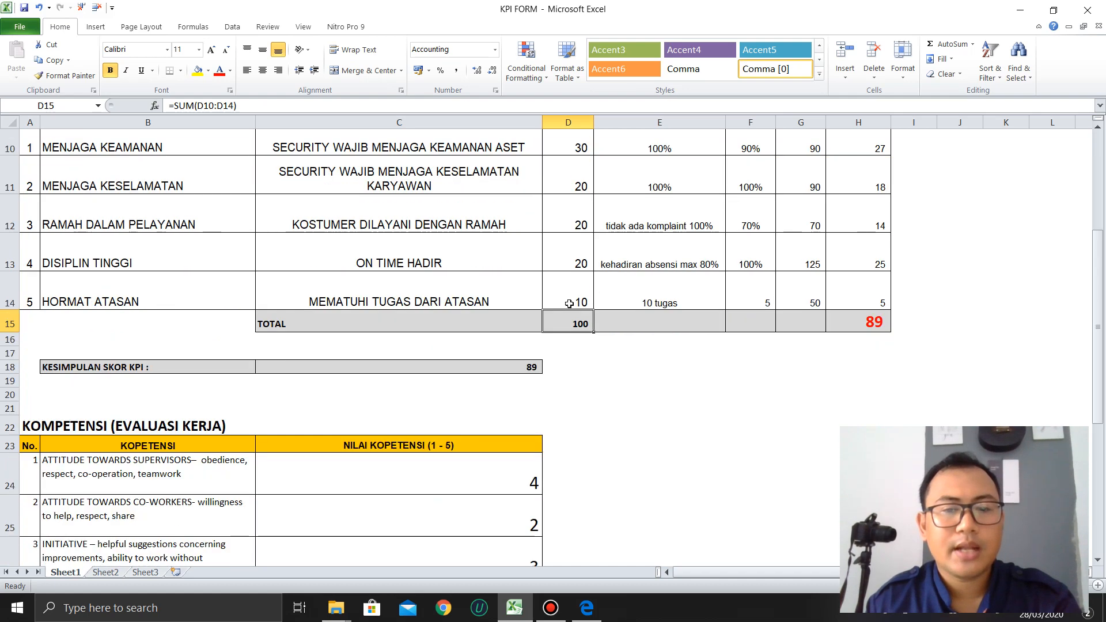
Step: Calculate the KESIMPULAN SKOR KOPETENSI in C31 with the formula =C29*20
click(520, 412)
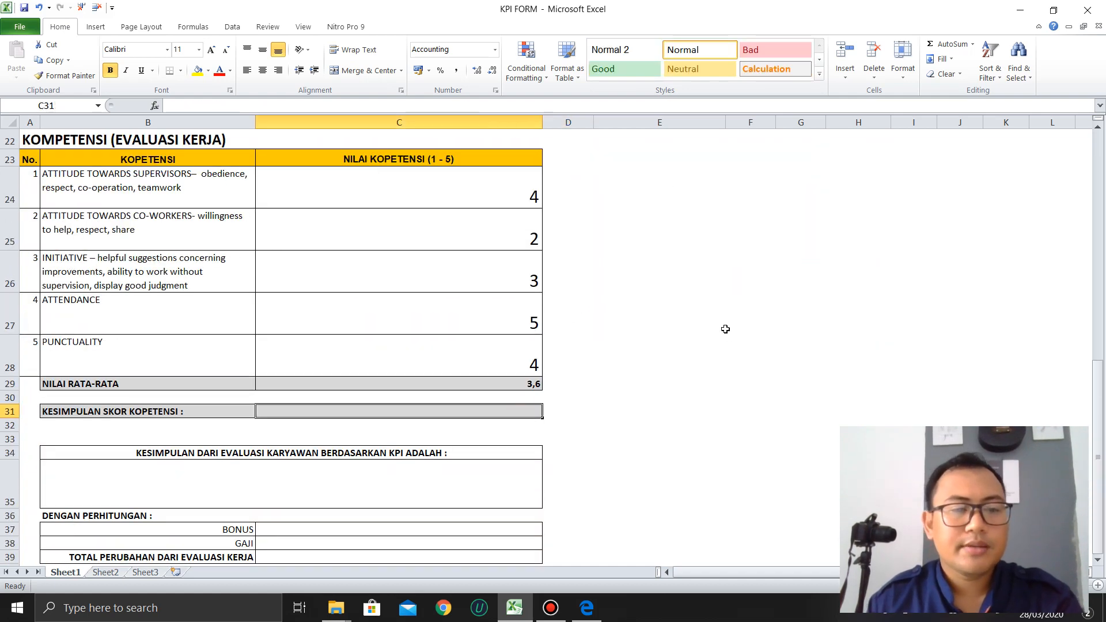
text(=)
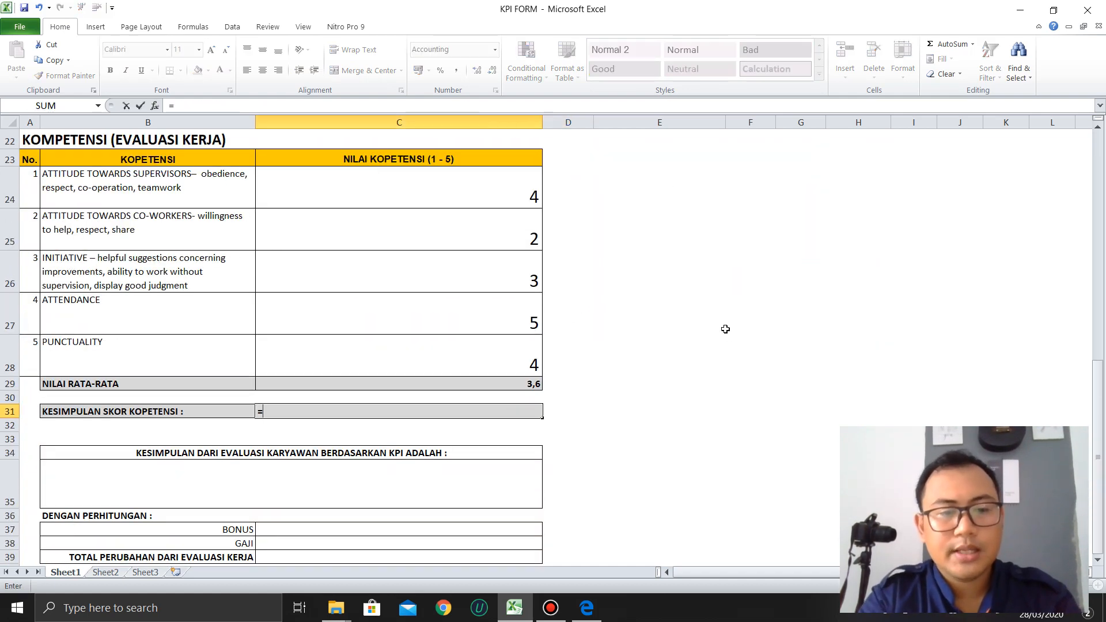
click(525, 385)
text(*20)
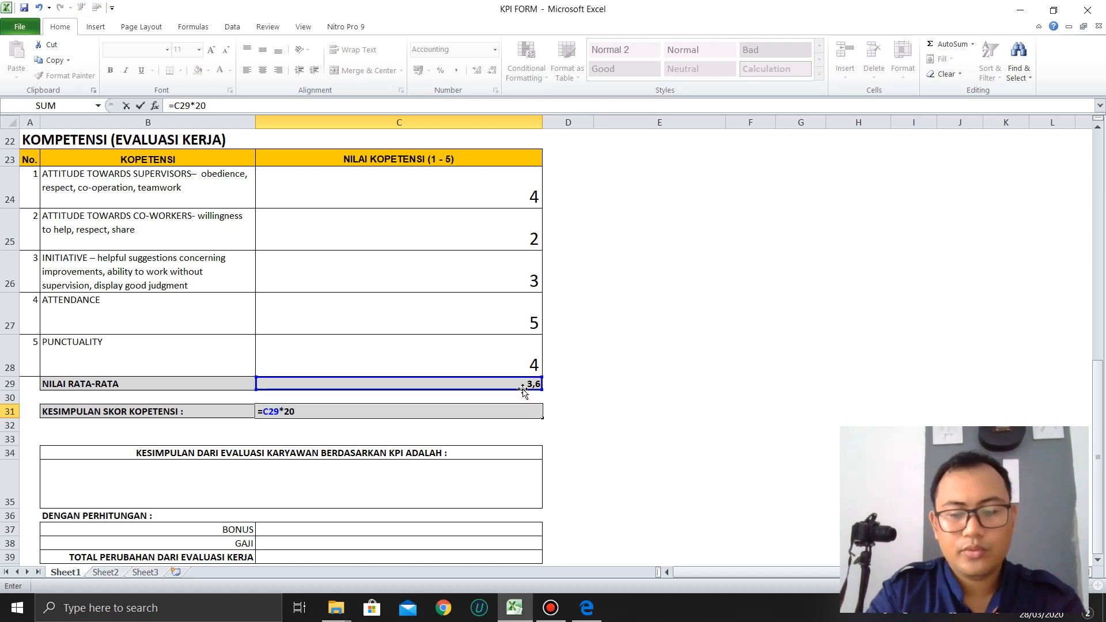
key(Return)
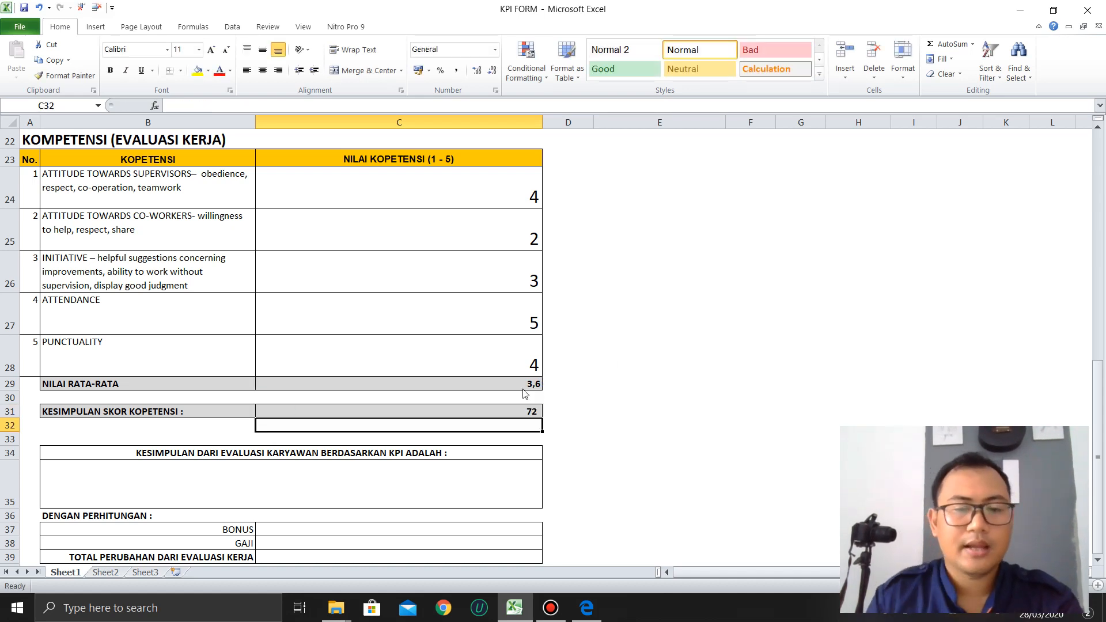
Step: Check the conversion rule in the JOB EVALUATION PDF in Edge, then compare it with the C31 formula in the KPI FORM workbook in Excel
key(alt+Tab)
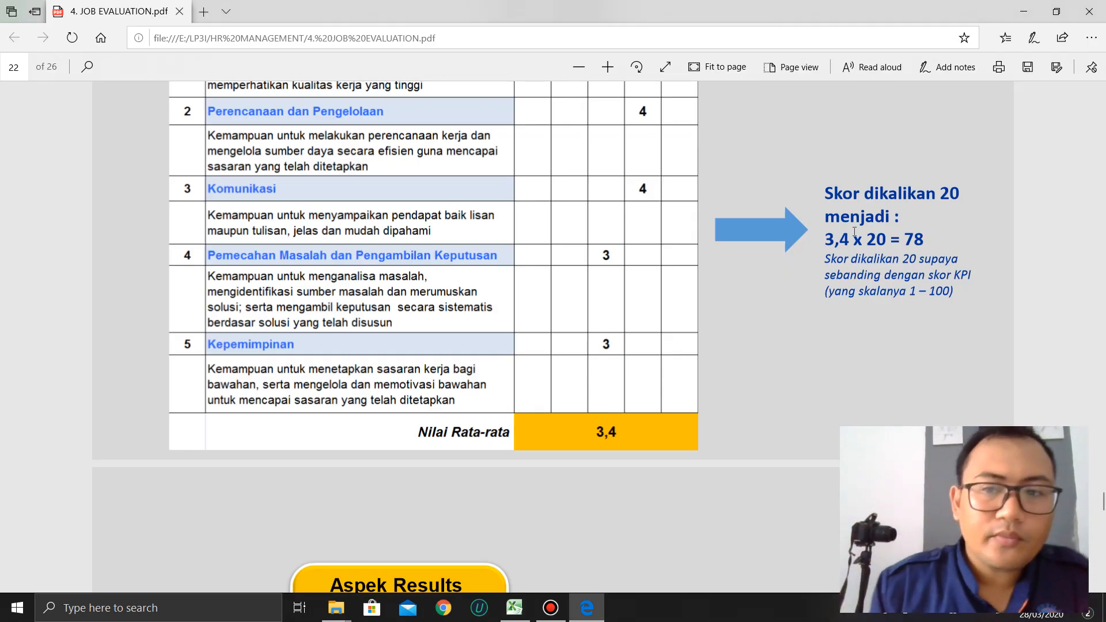
key(alt+Tab)
click(534, 385)
click(533, 412)
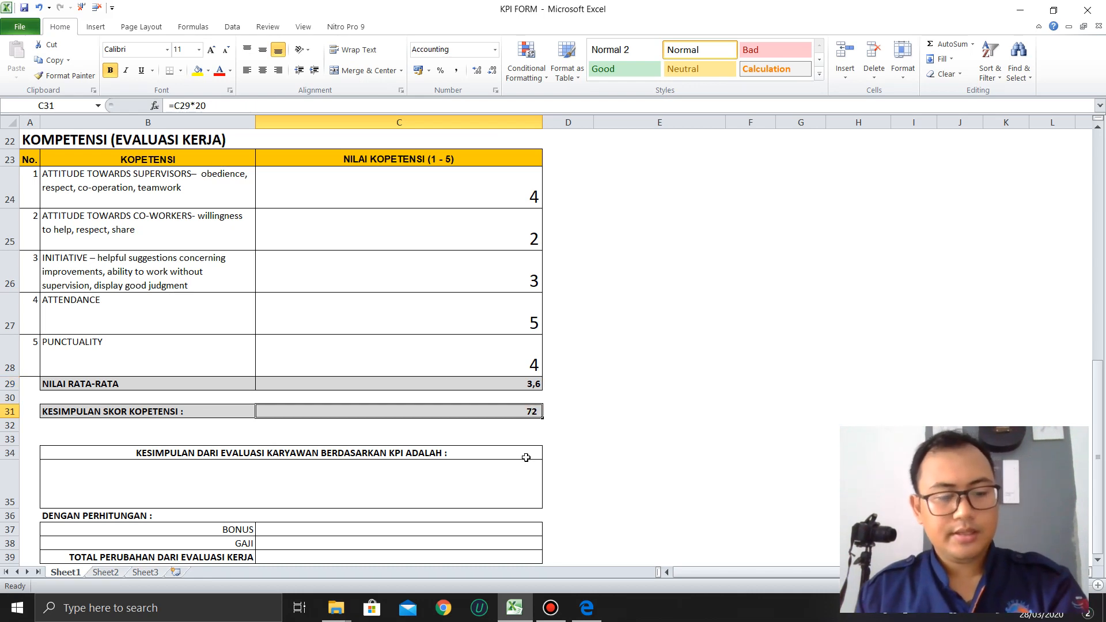
key(F2)
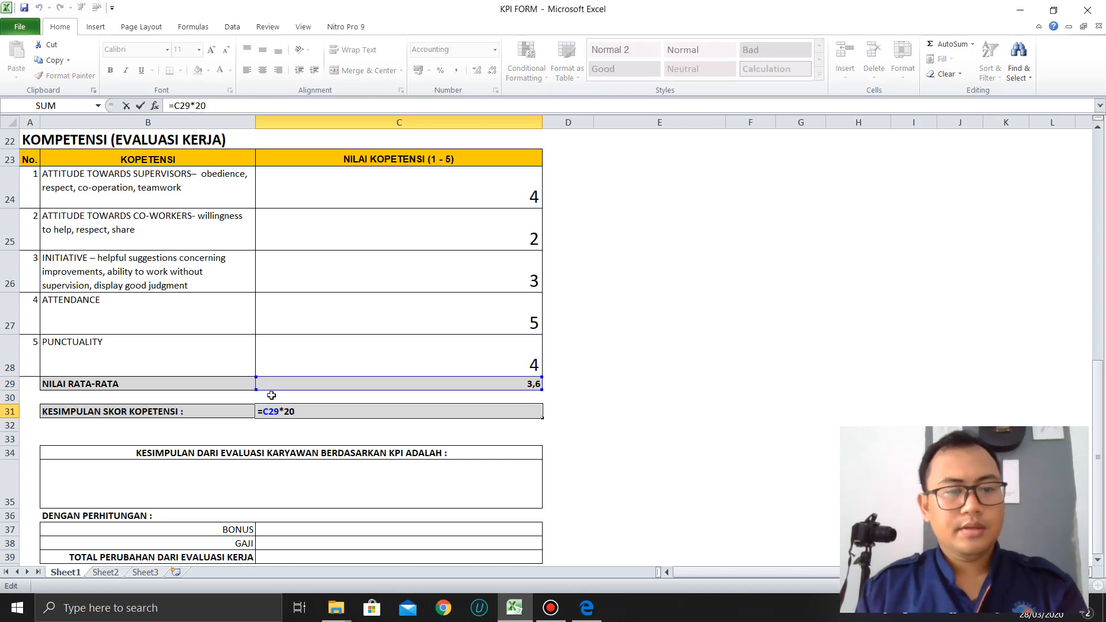
key(ctrl+Return)
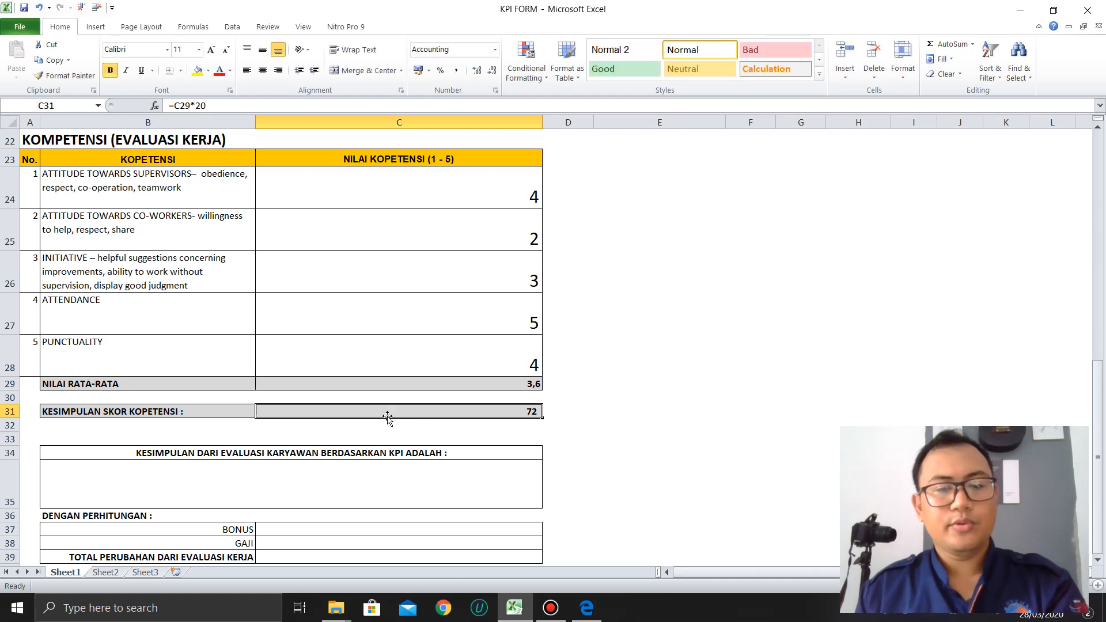
Step: Format the KESIMPULAN SKOR KOPETENSI score in C31 with font size 18 and red text
scroll(500, 415, down, 2)
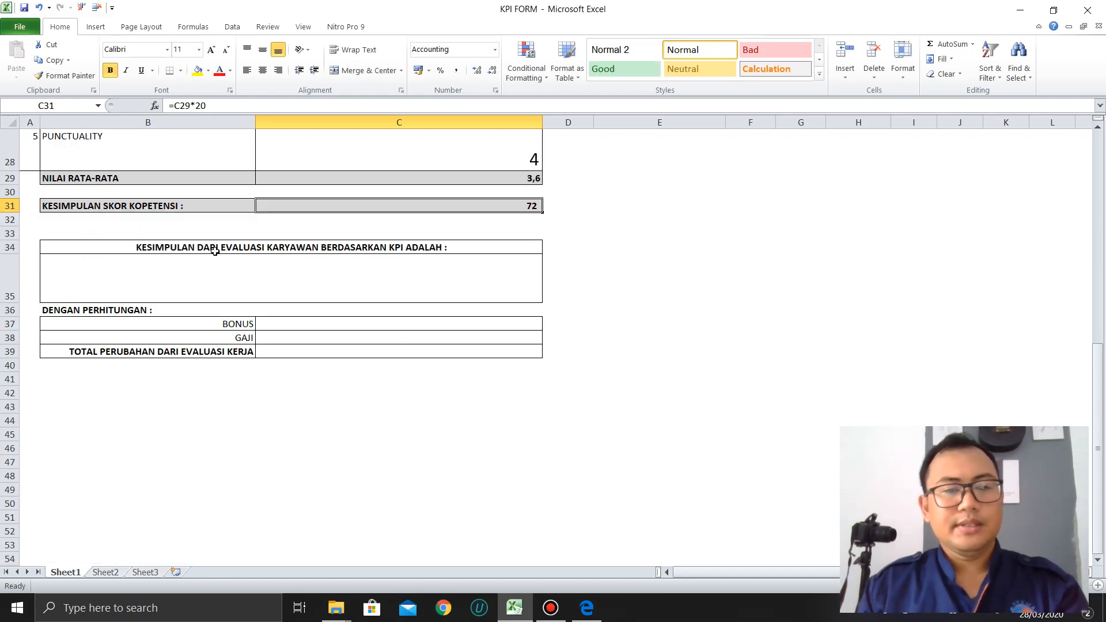
click(173, 273)
scroll(455, 259, up, 7)
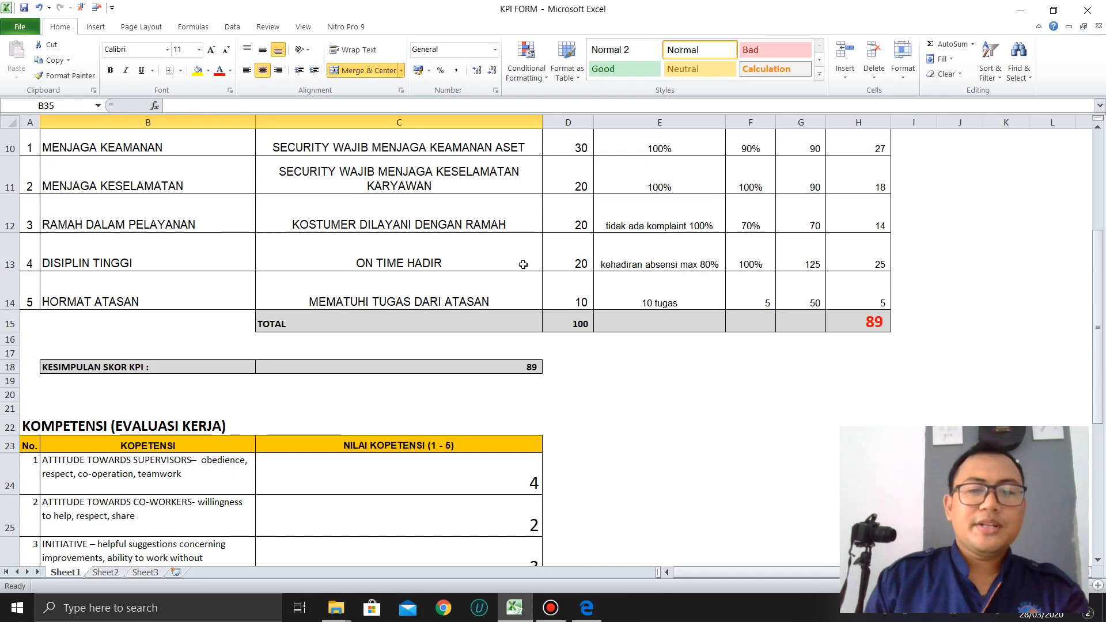
scroll(465, 461, down, 4)
click(467, 453)
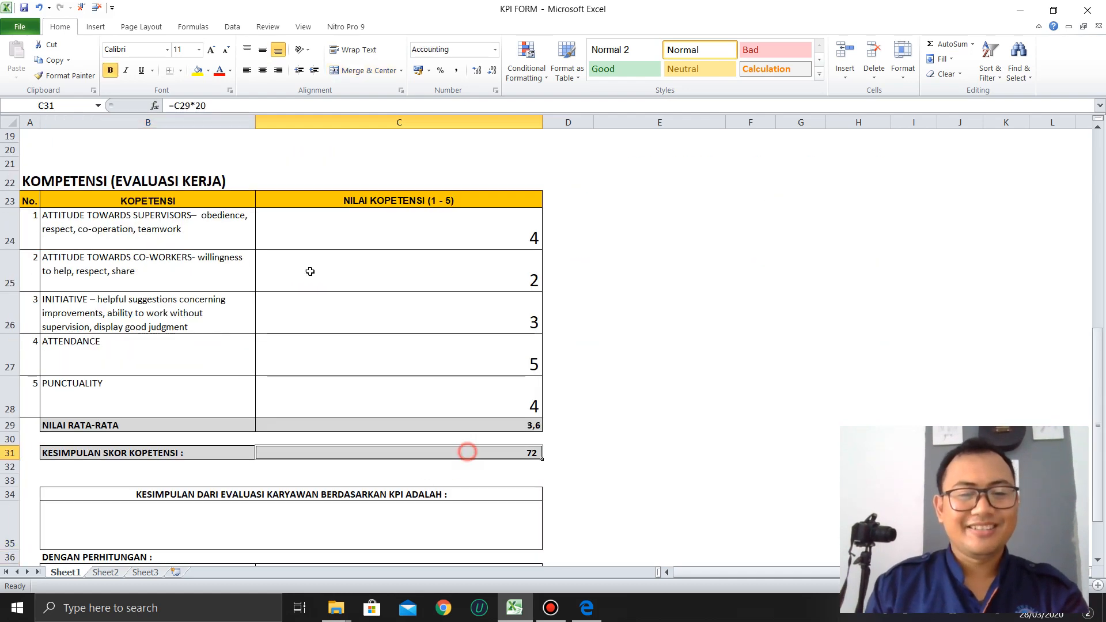
click(209, 50)
click(209, 51)
click(208, 51)
click(209, 51)
click(219, 70)
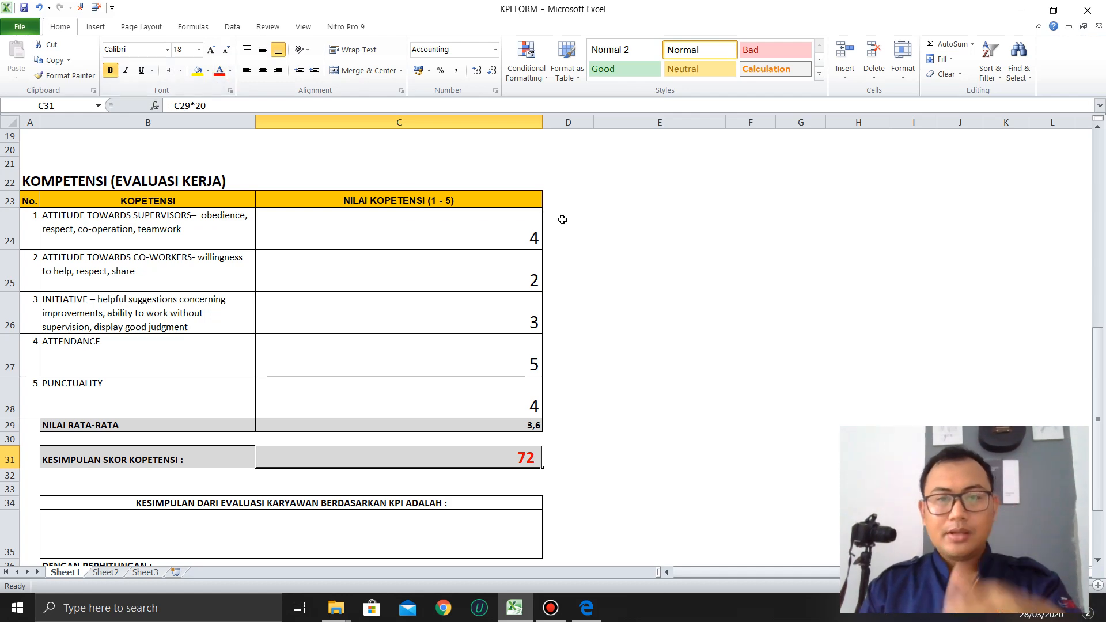
Step: Switch to the JOB EVALUATION PDF in Edge to examine how the KPI and competency aspects are weighted in the total score
click(682, 364)
scroll(684, 378, down, 1)
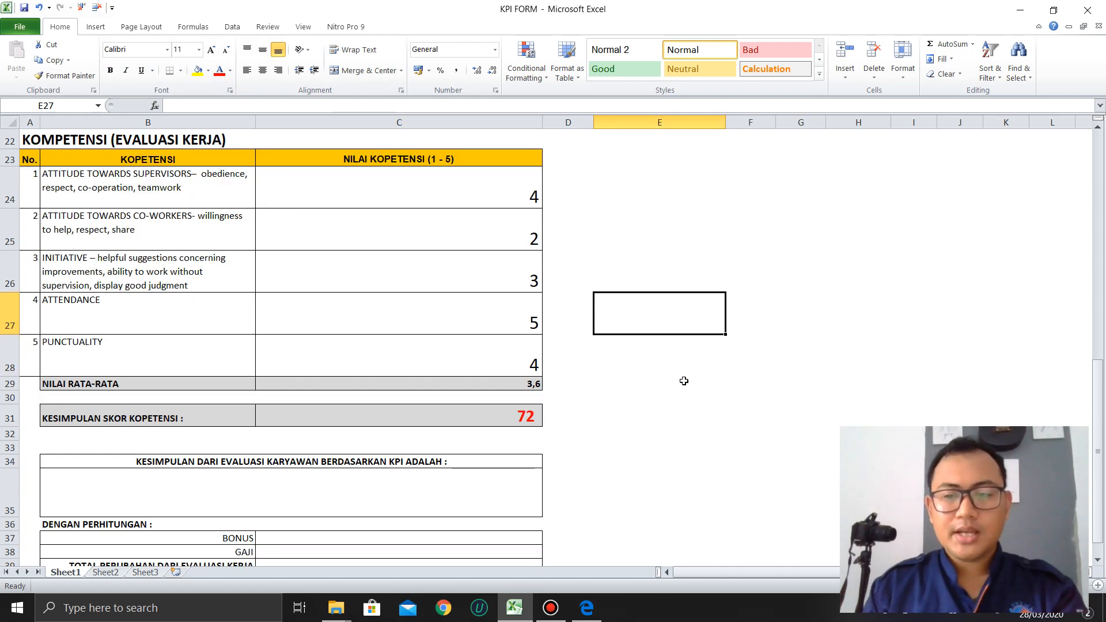
scroll(684, 381, down, 1)
scroll(686, 381, down, 1)
scroll(686, 381, up, 1)
click(142, 404)
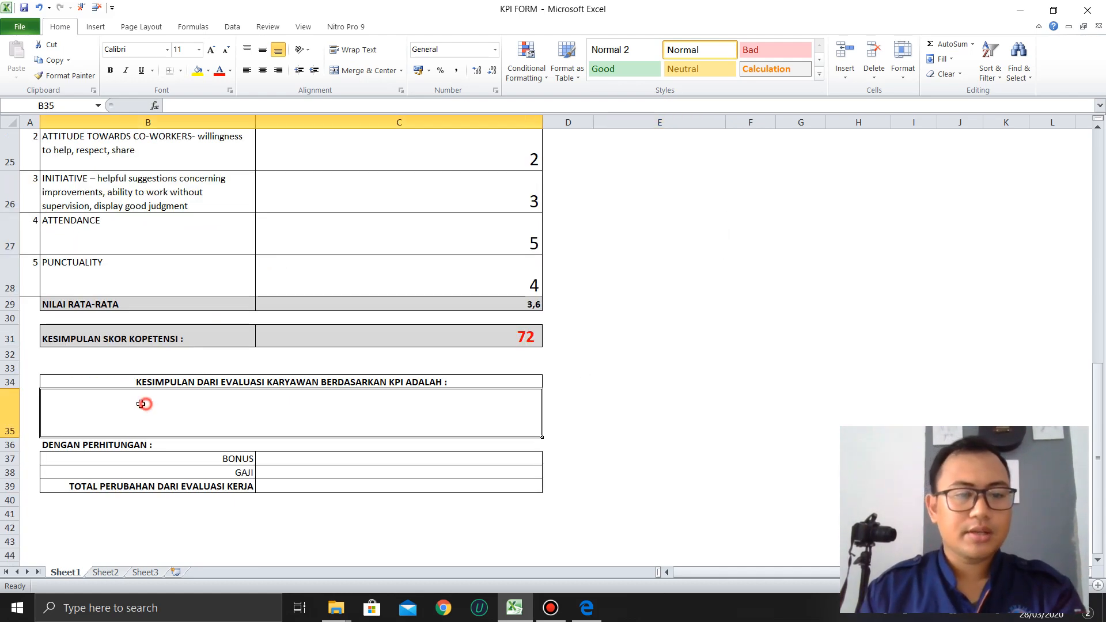
key(alt+Tab)
scroll(556, 388, down, 5)
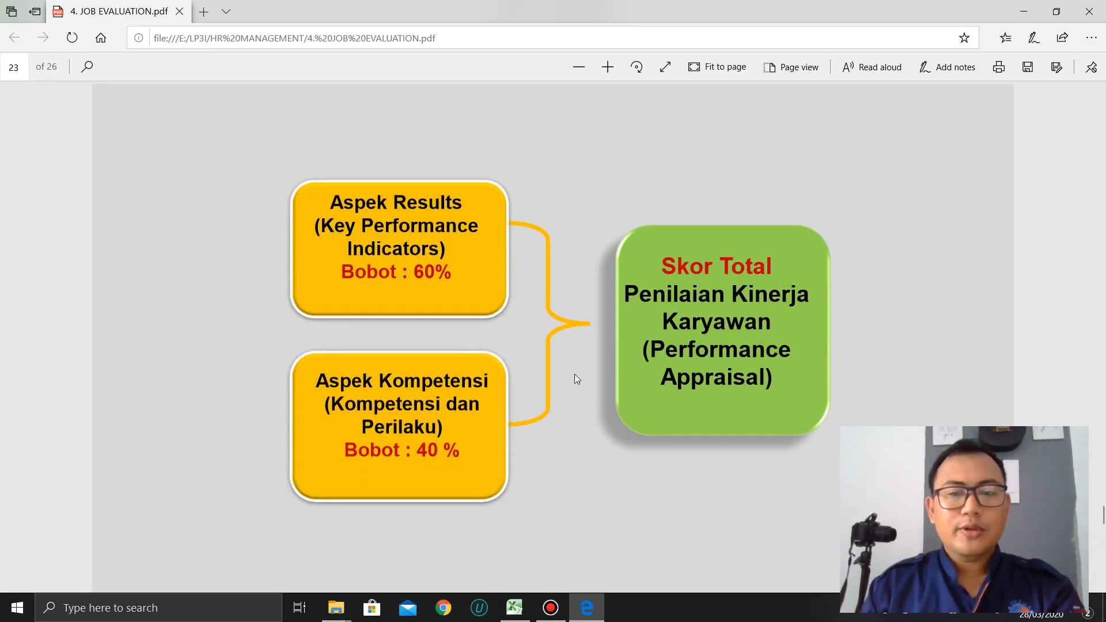
scroll(576, 380, down, 1)
scroll(618, 374, up, 1)
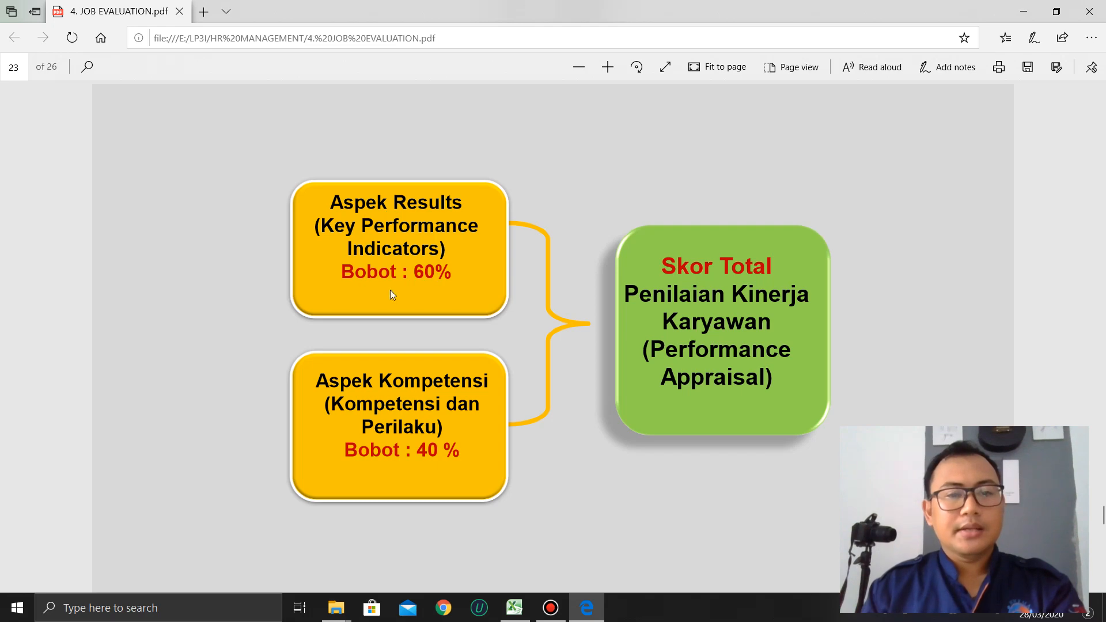
Step: Switch back to the KPI FORM workbook in Excel and format the KESIMPULAN SKOR KPI score in C18 with font size 18 and red text
key(alt+Tab)
scroll(851, 279, up, 5)
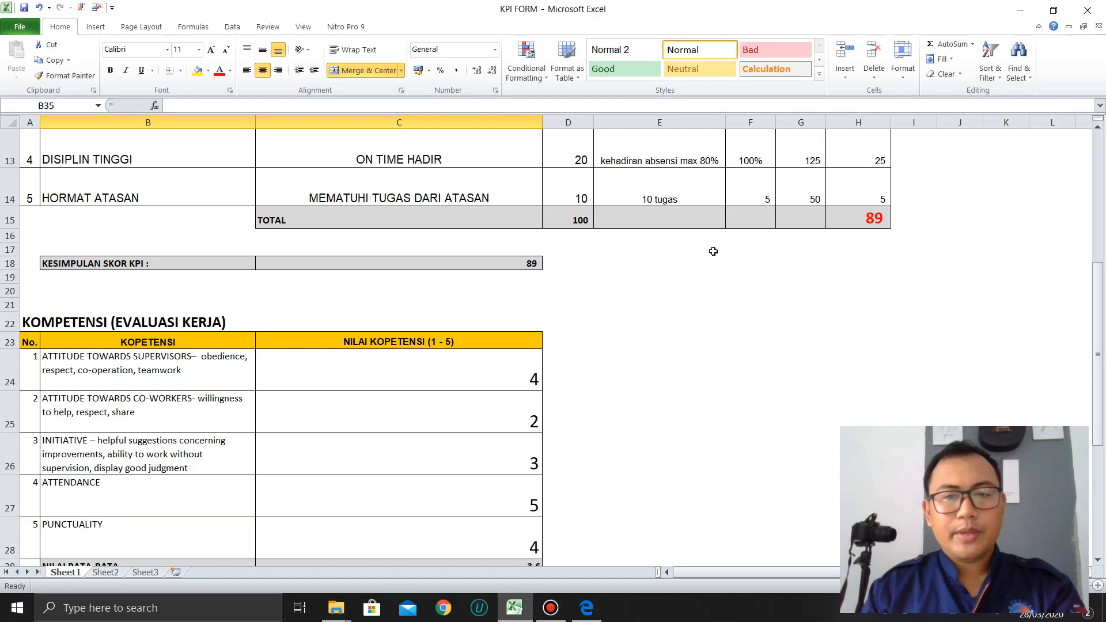
click(868, 323)
click(496, 367)
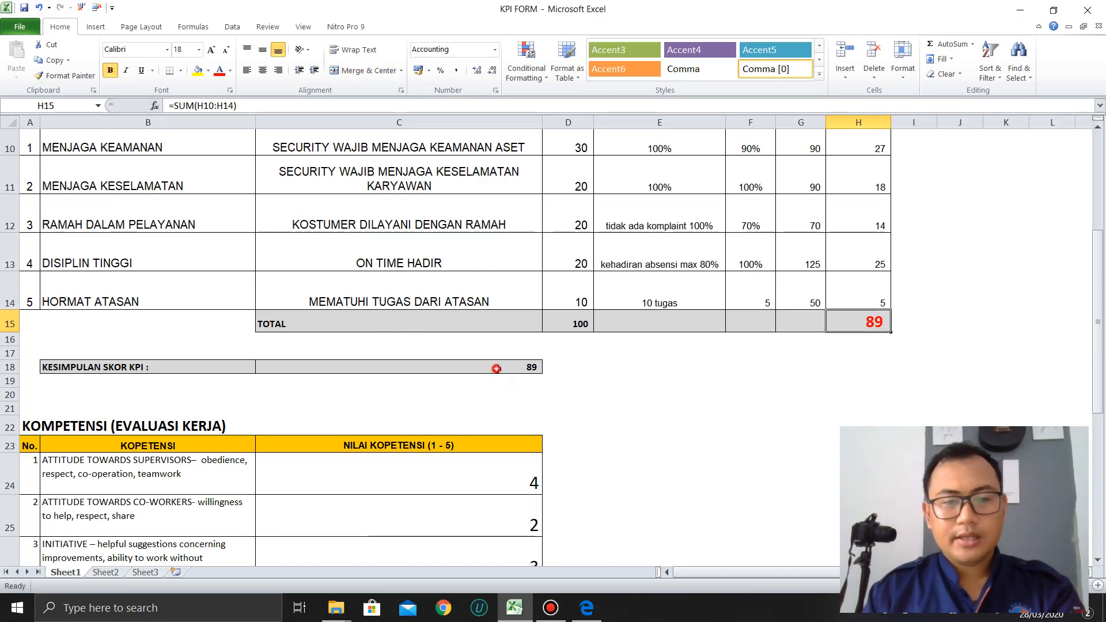
click(212, 57)
click(212, 57)
click(212, 57)
click(211, 57)
click(219, 69)
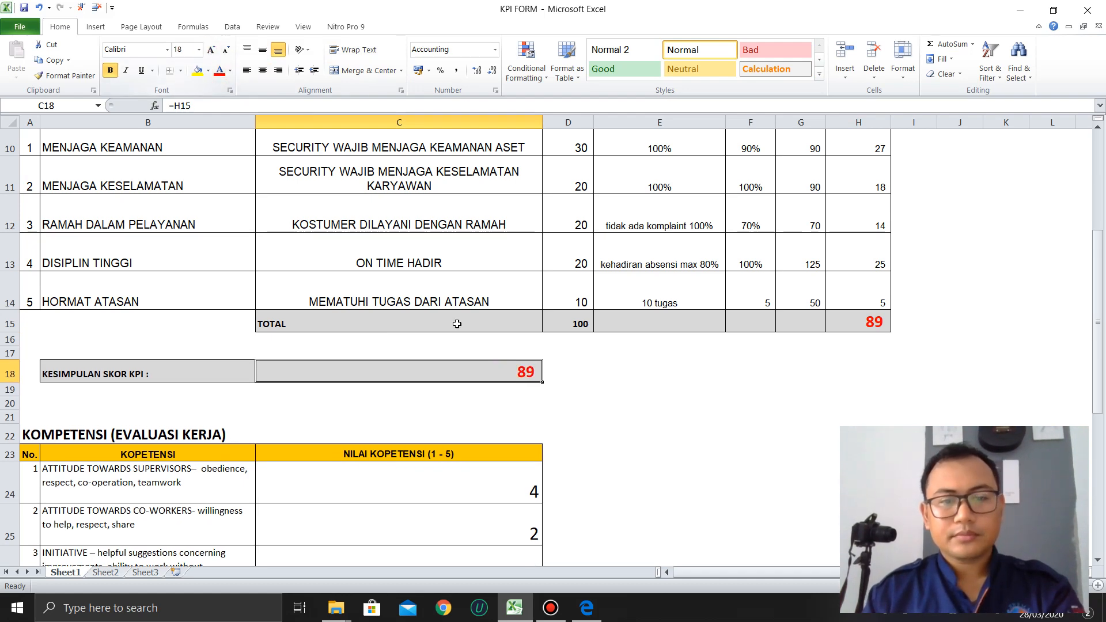
Step: Switch to the JOB EVALUATION PDF in Edge to examine the worked example of the total score calculation
scroll(548, 370, down, 6)
click(515, 218)
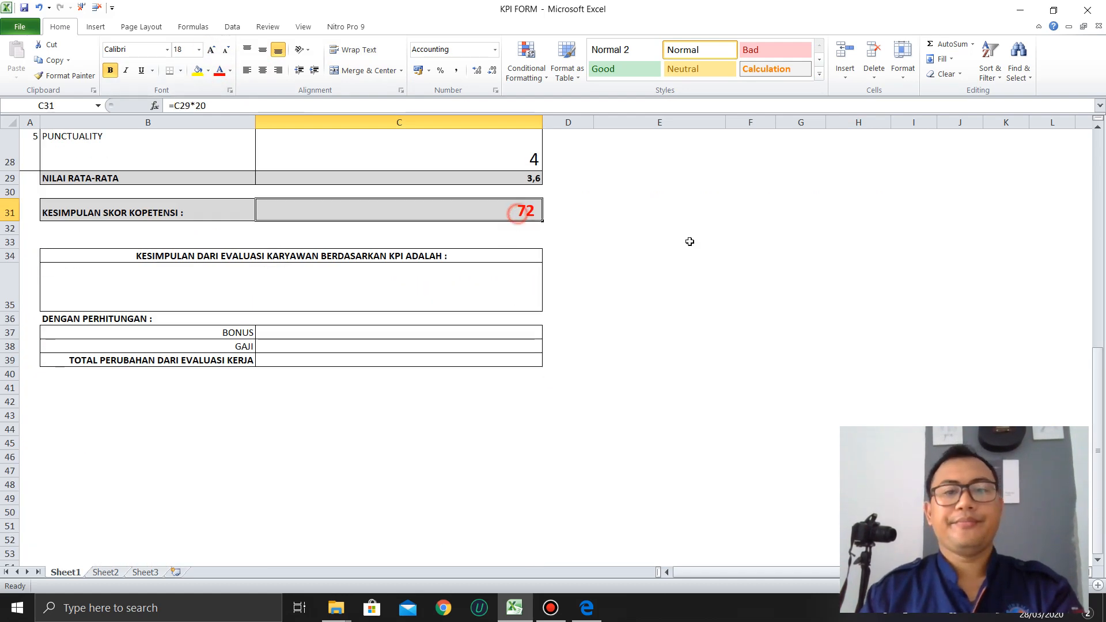
click(200, 284)
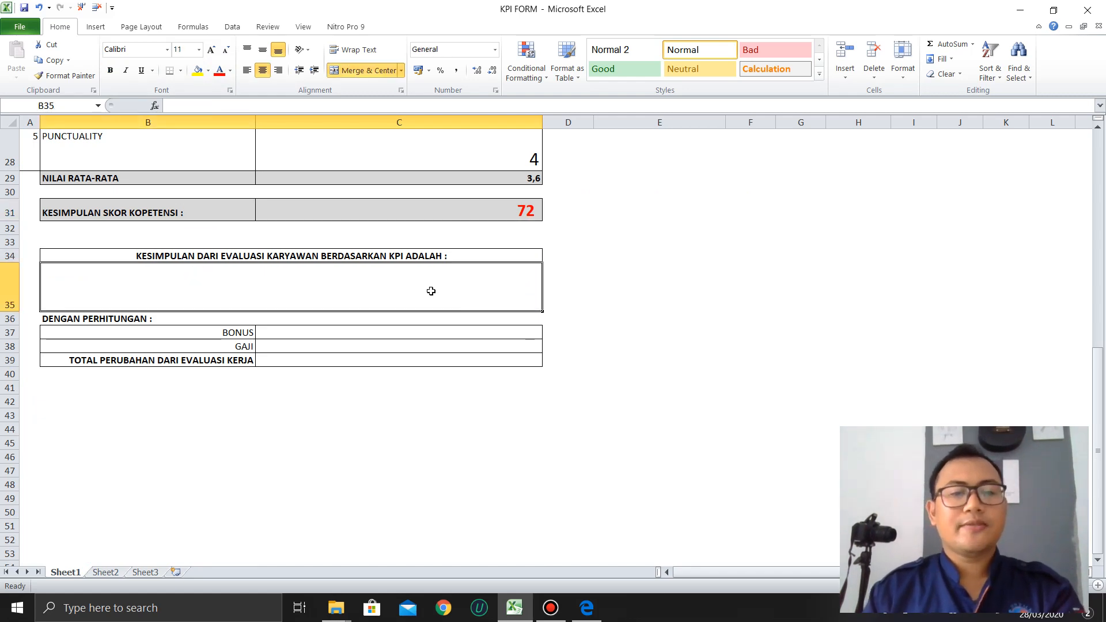
key(alt+Tab)
scroll(575, 307, down, 7)
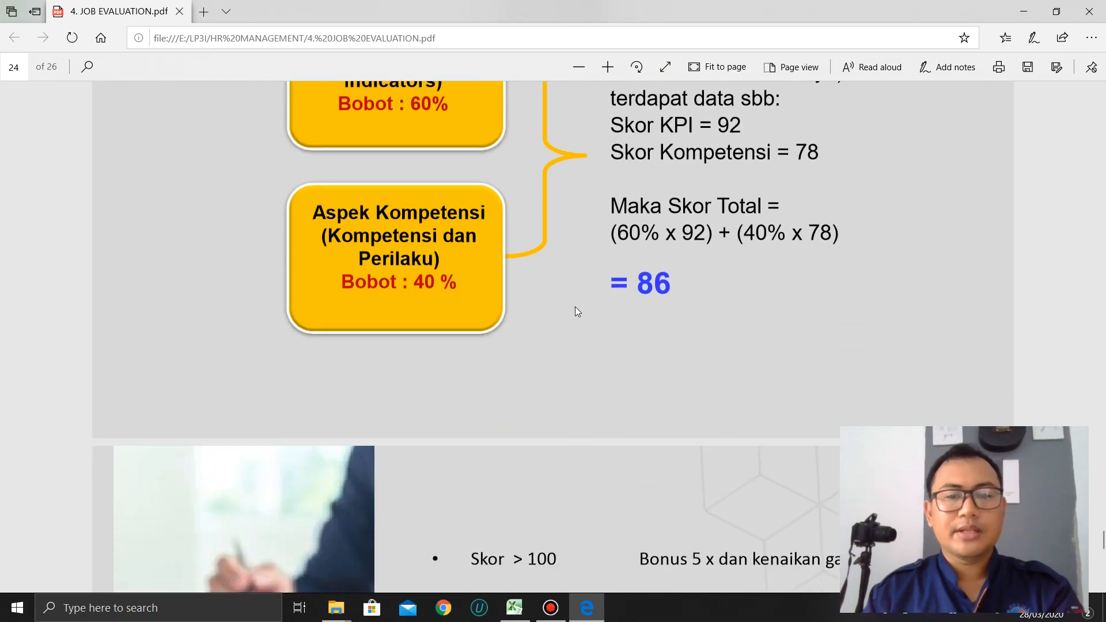
scroll(575, 307, up, 2)
scroll(584, 329, down, 3)
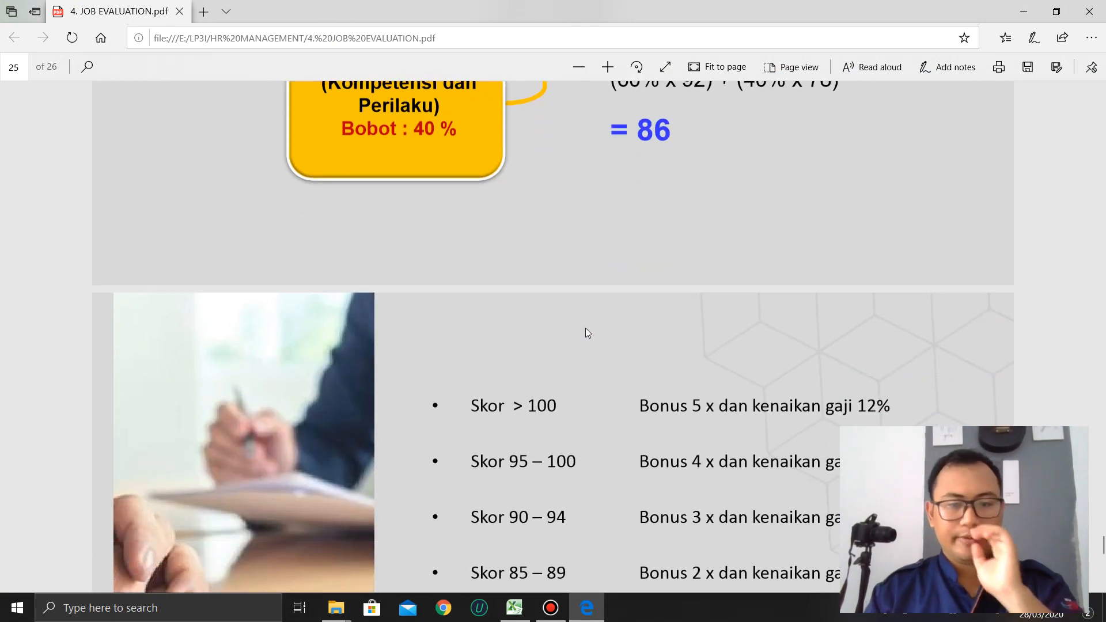
scroll(586, 327, up, 4)
key(alt+Tab)
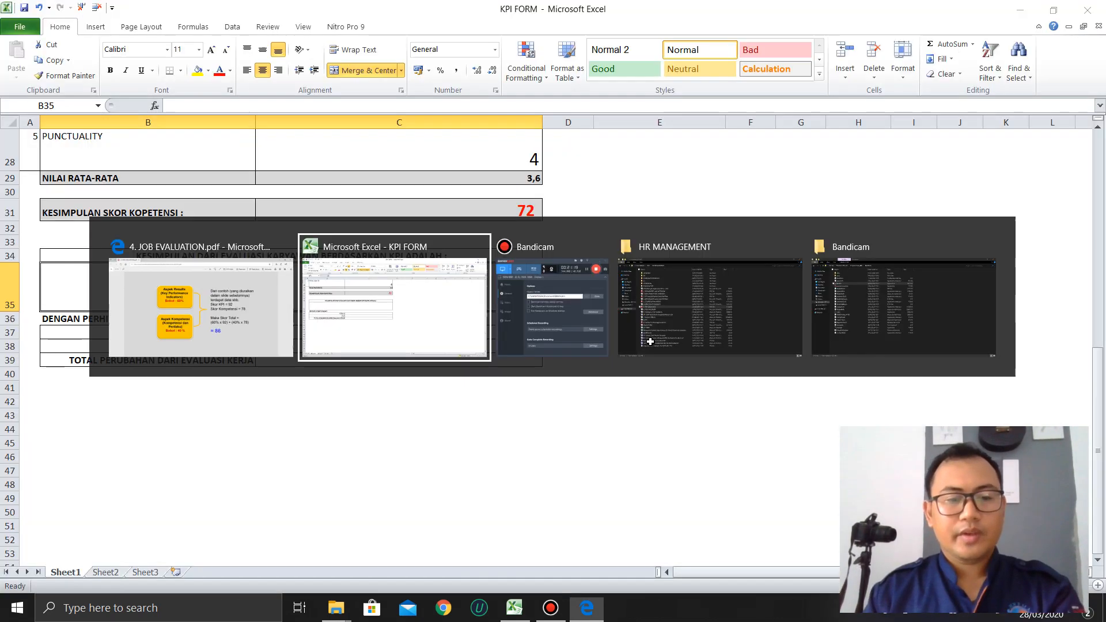
key(alt+Tab)
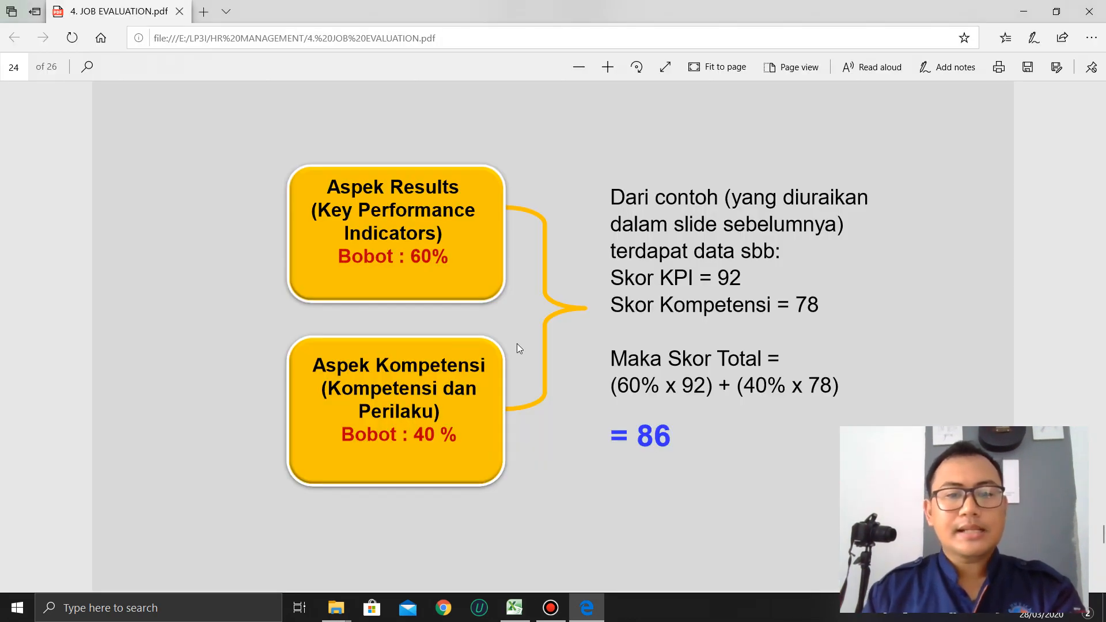
scroll(735, 222, up, 8)
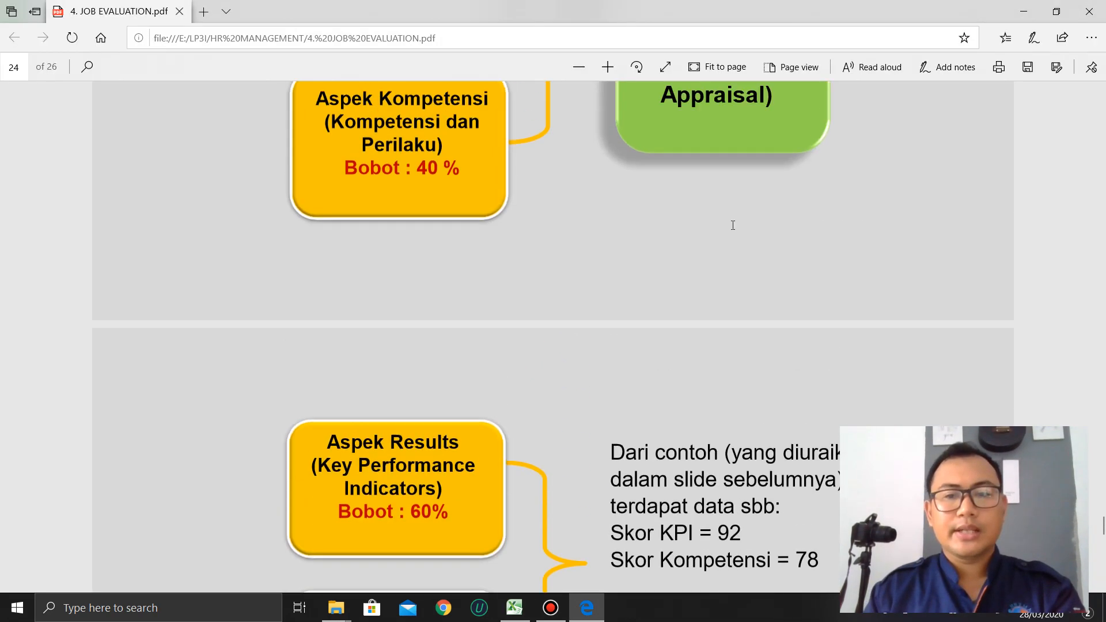
scroll(735, 230, down, 8)
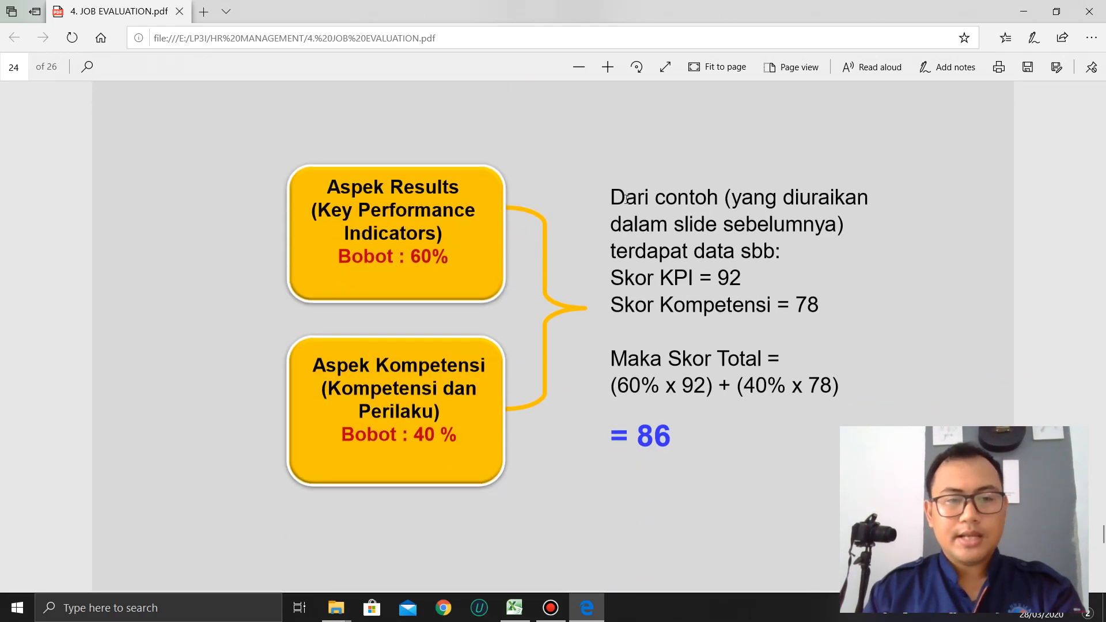
scroll(807, 244, down, 4)
scroll(808, 244, up, 4)
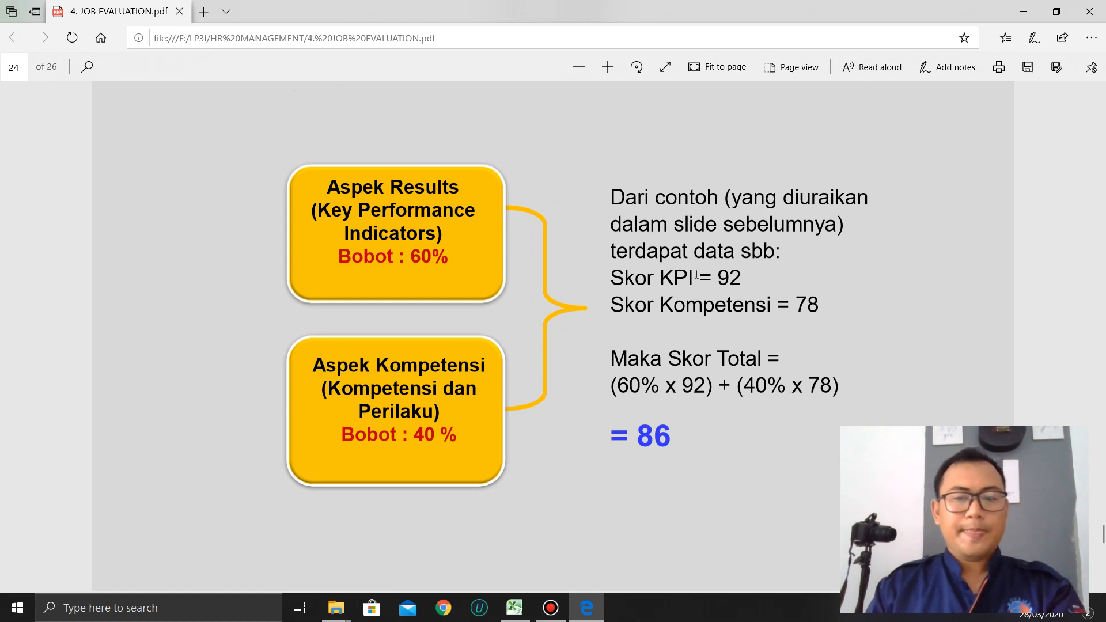
Step: Compare the KESIMPULAN SKOR KPI score in the Excel workbook with the total score example in the JOB EVALUATION PDF in Edge
key(alt+Tab)
scroll(493, 251, up, 1)
key(alt+Tab)
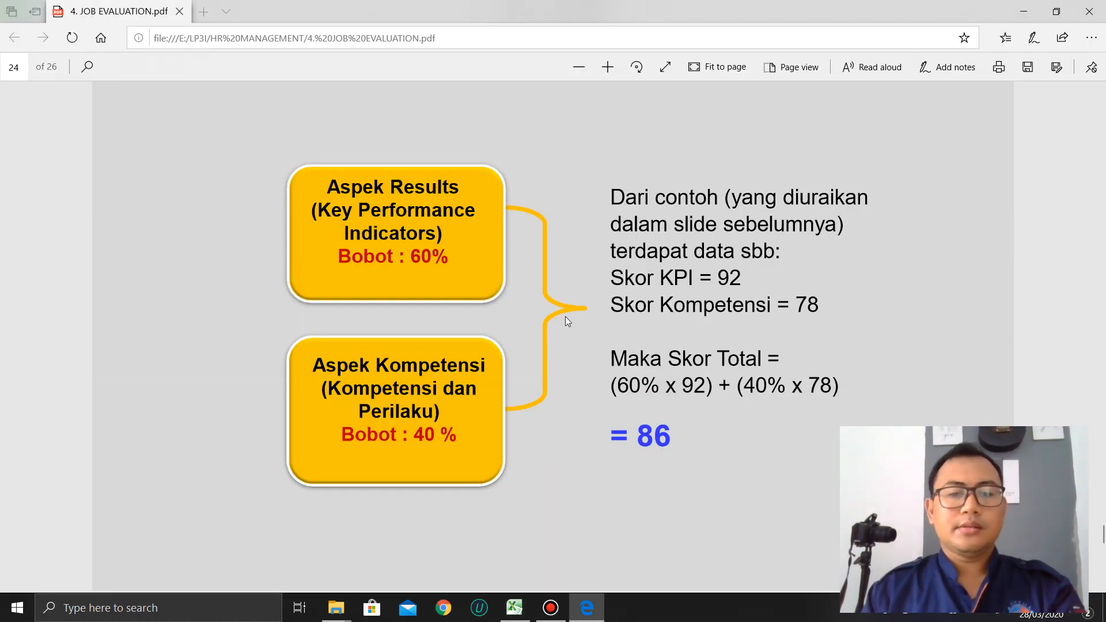
key(alt+Tab)
scroll(473, 415, up, 5)
click(366, 419)
scroll(554, 431, down, 3)
scroll(554, 431, up, 2)
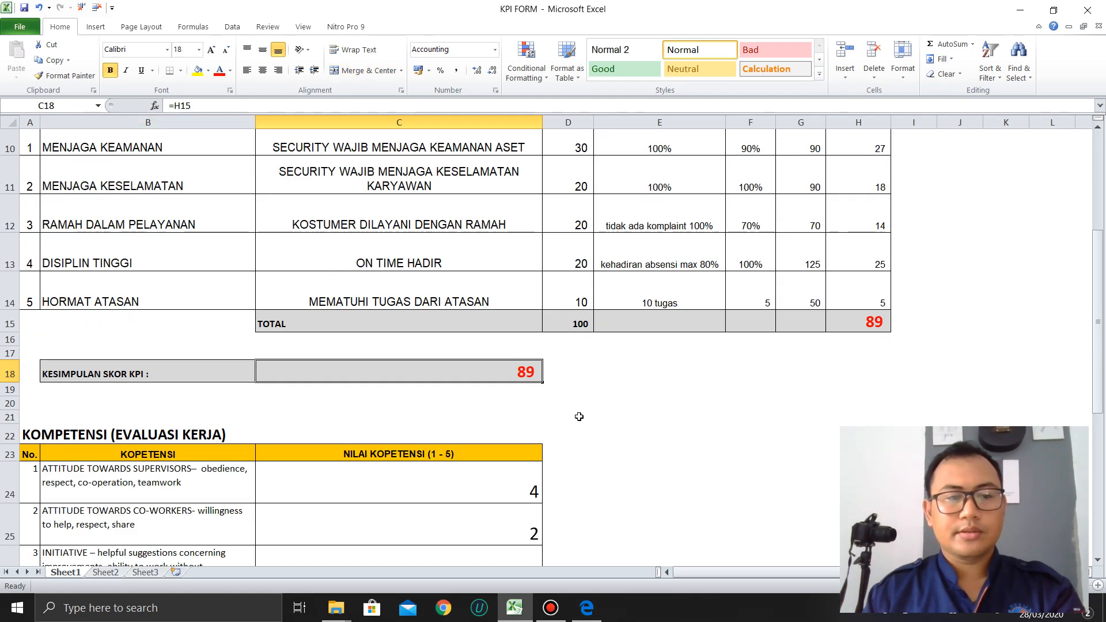
key(alt+Tab)
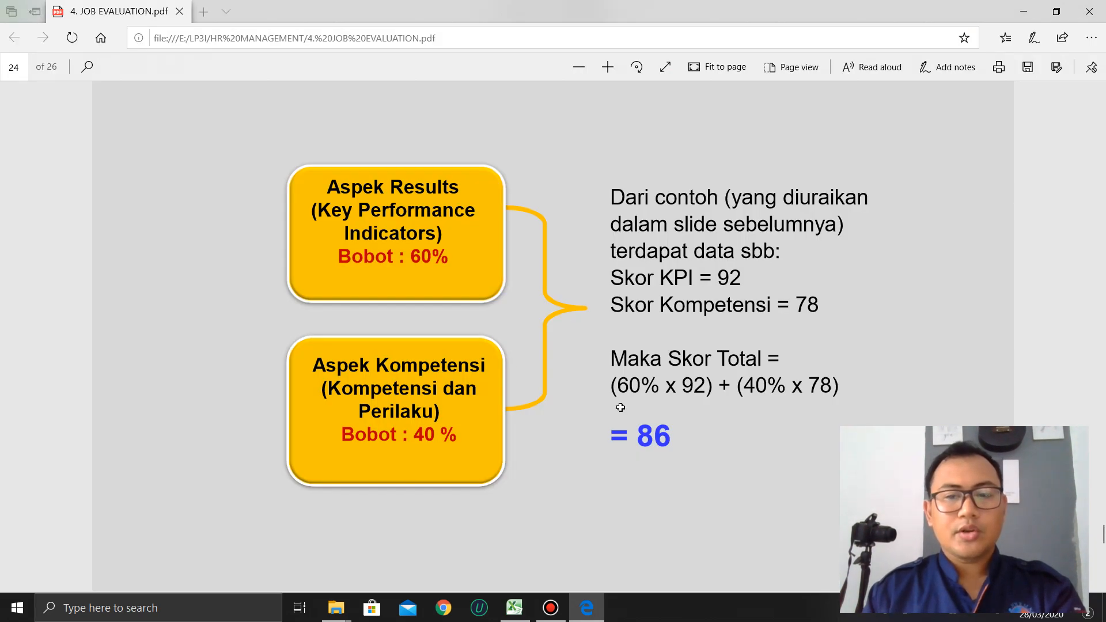
key(alt+Tab)
Step: Review the KESIMPULAN SKOR KPI in row 18, the KESIMPULAN SKOR KOPETENSI in row 31 and the empty evaluation conclusion cell
drag(128, 375, 440, 375)
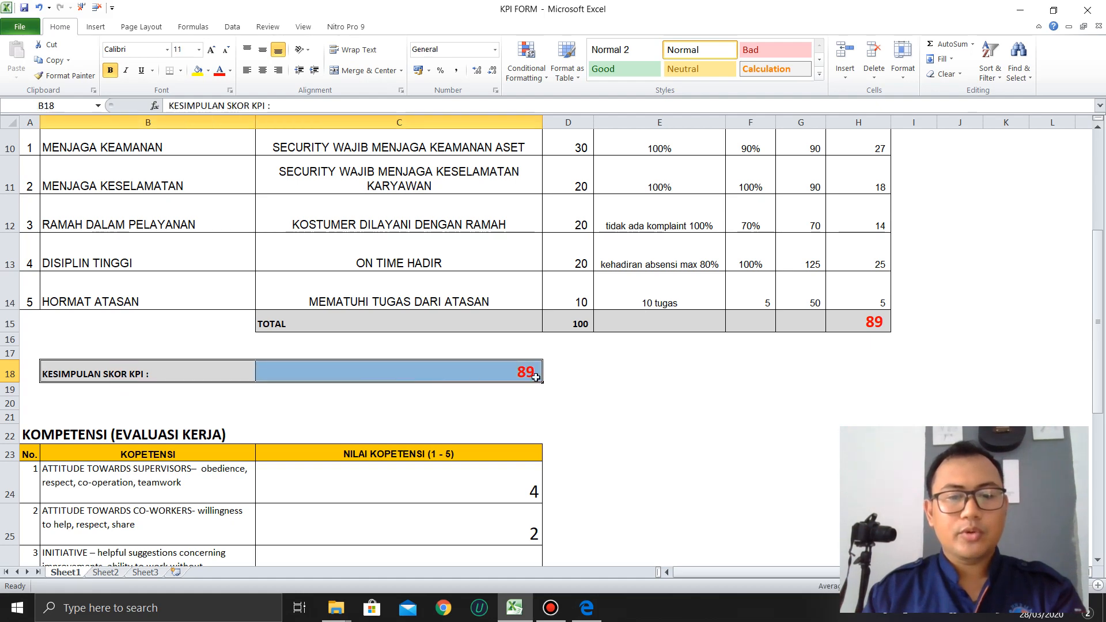
scroll(440, 375, down, 4)
key(alt+Tab)
key(alt+Tab)
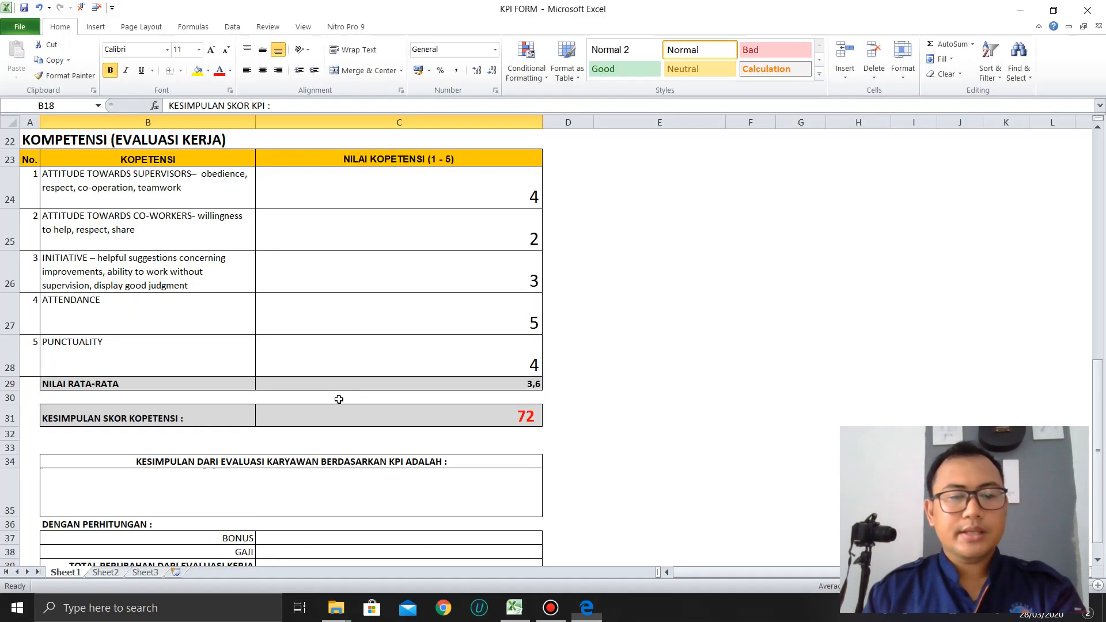
drag(176, 417, 513, 417)
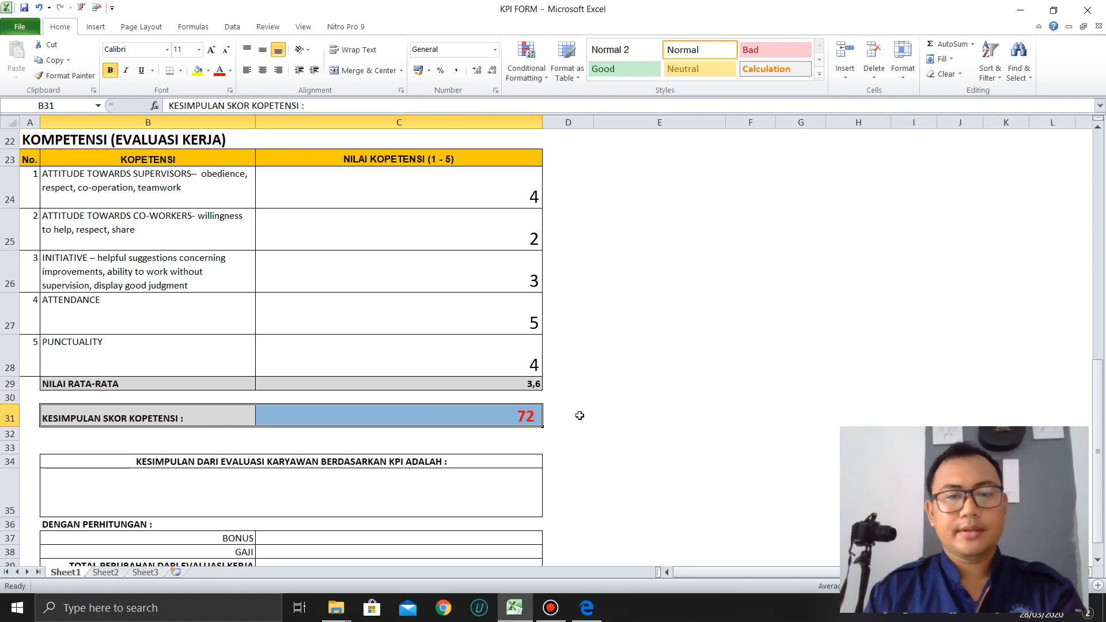
scroll(578, 414, up, 2)
click(518, 168)
click(518, 507)
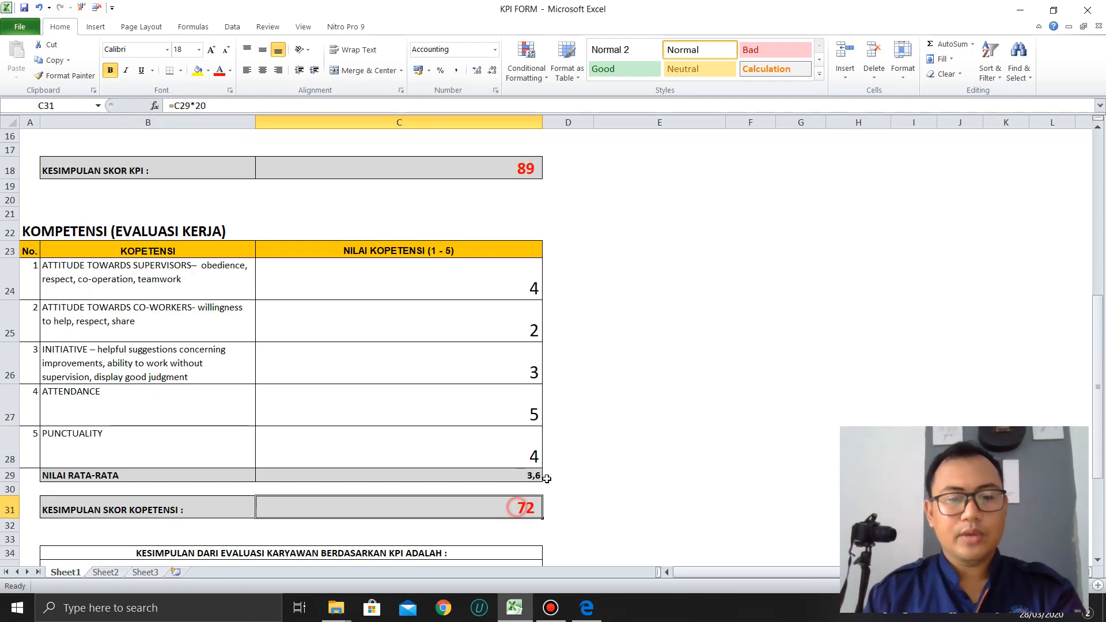
scroll(530, 490, down, 4)
click(101, 290)
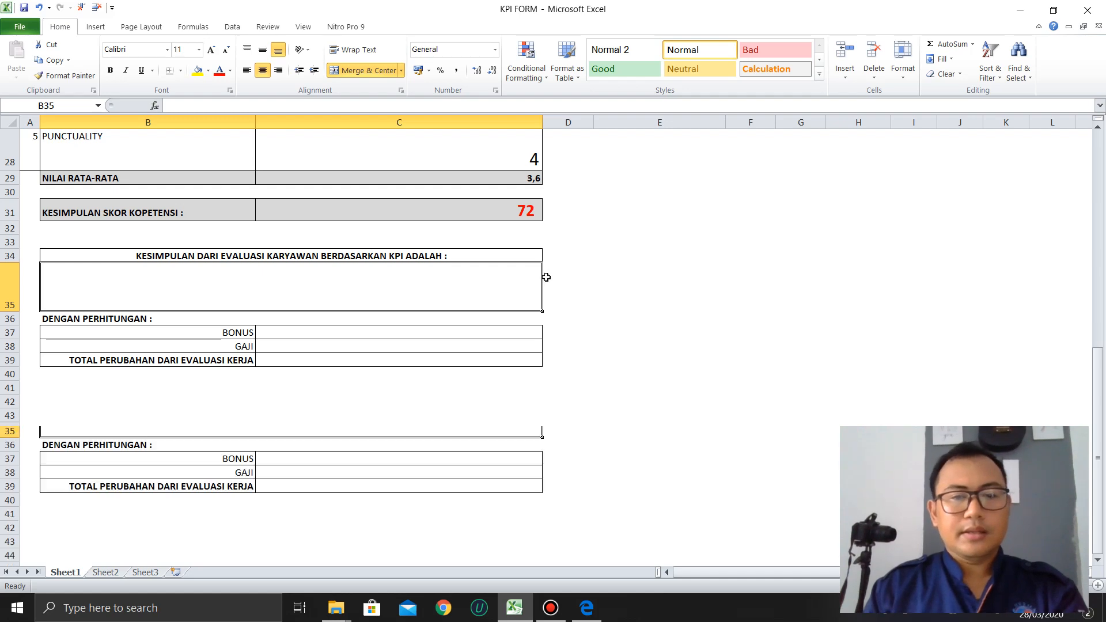
scroll(618, 346, up, 3)
click(573, 456)
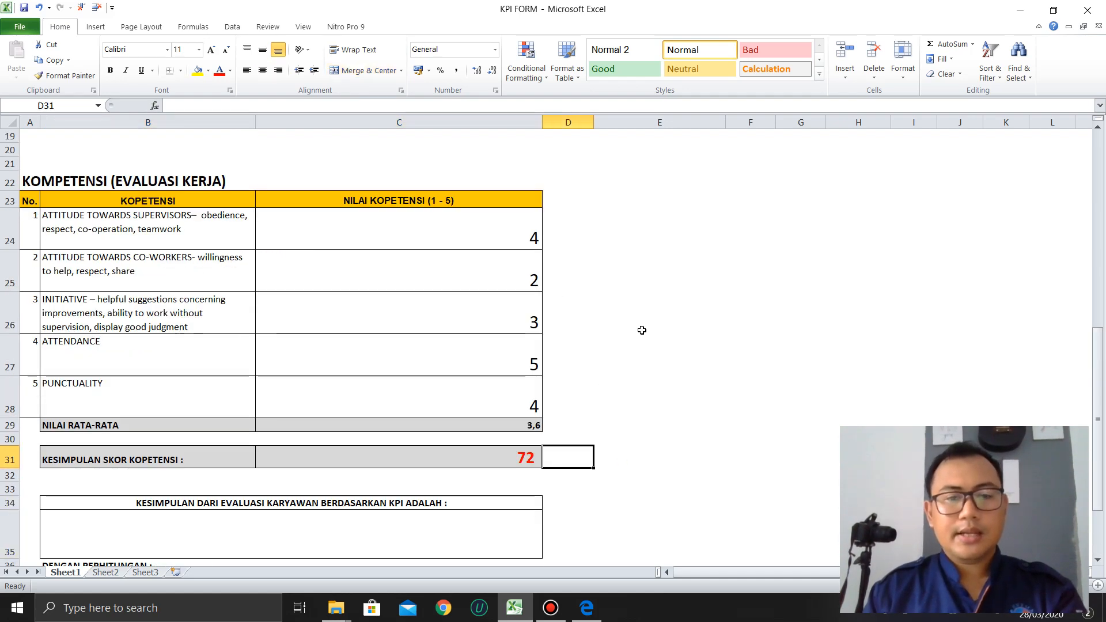
Step: Insert a new row 32 directly below the KESIMPULAN SKOR KOPETENSI row
scroll(641, 329, down, 1)
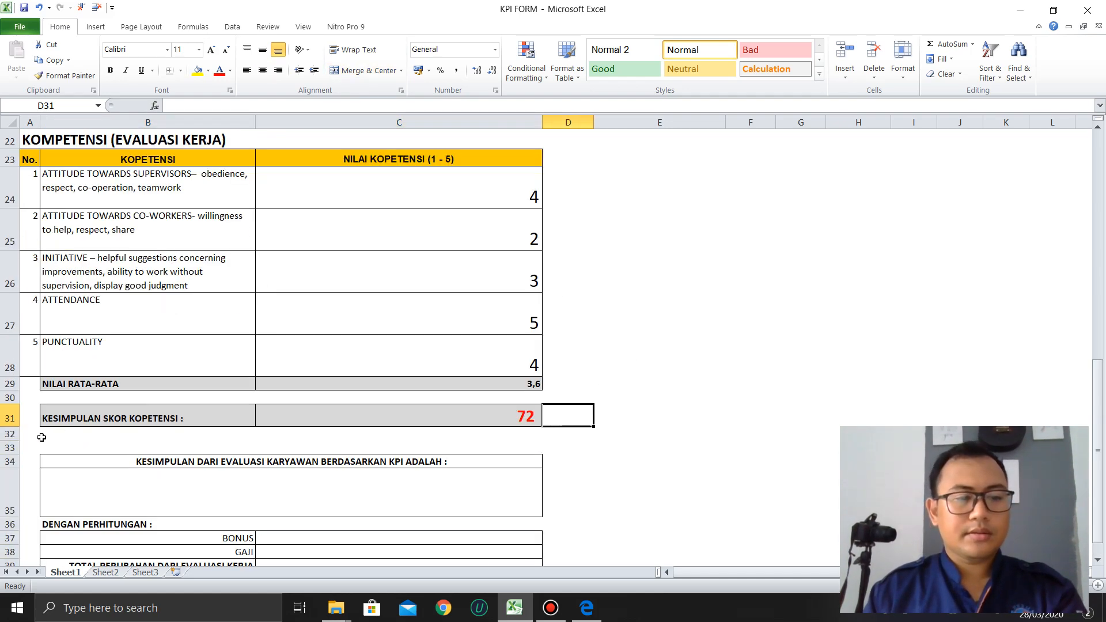
click(8, 435)
right_click(8, 435)
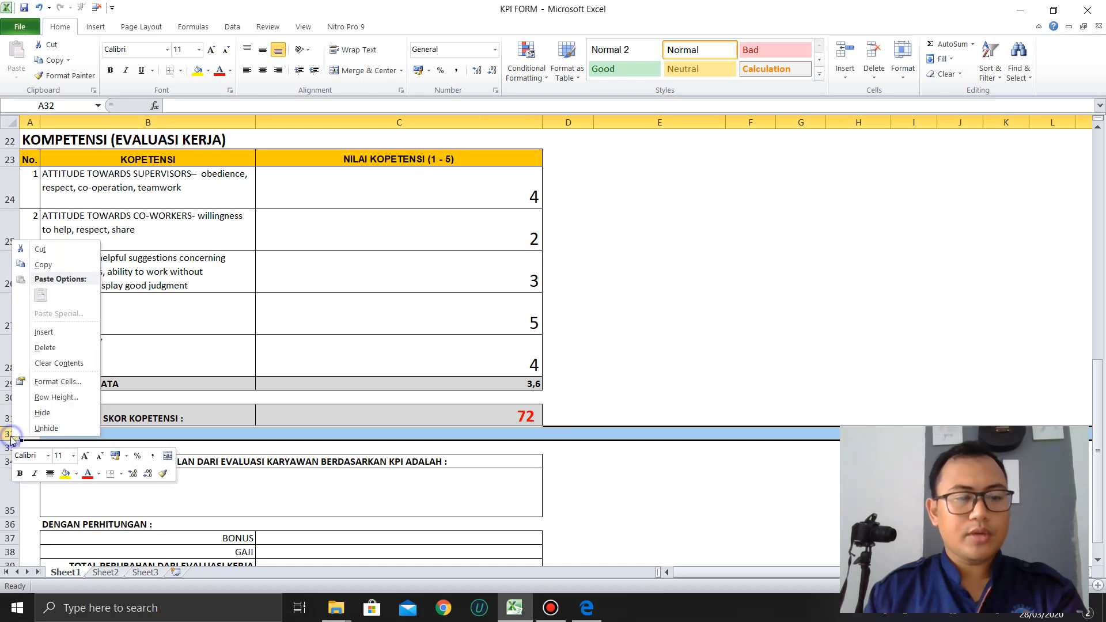
click(63, 332)
click(642, 378)
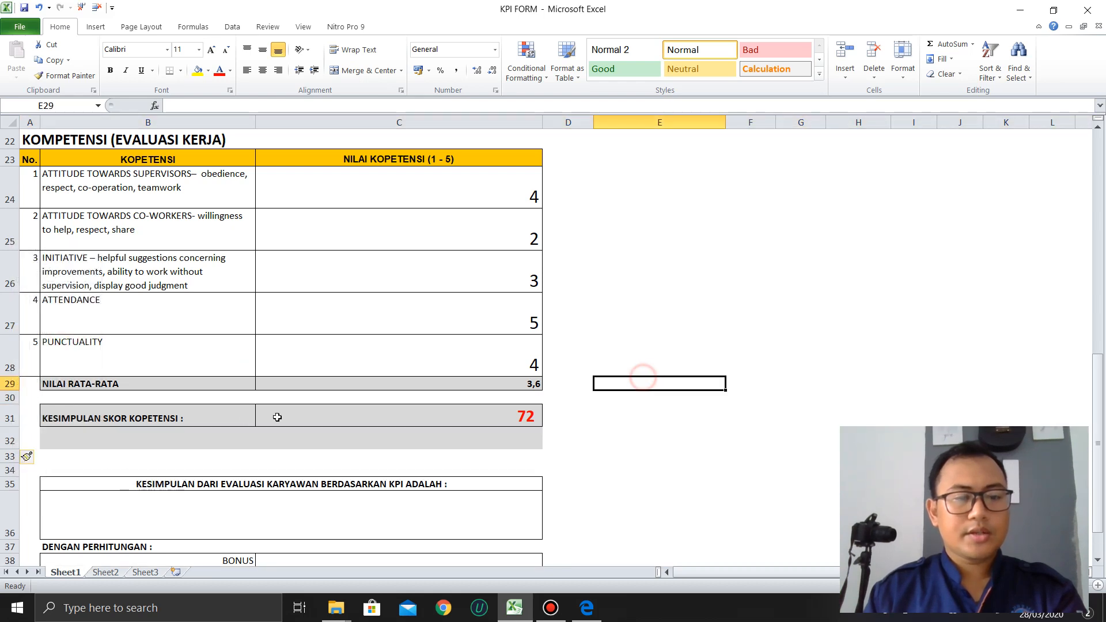
Step: Apply all borders to cells B32:C32 in the new row
drag(138, 435, 436, 447)
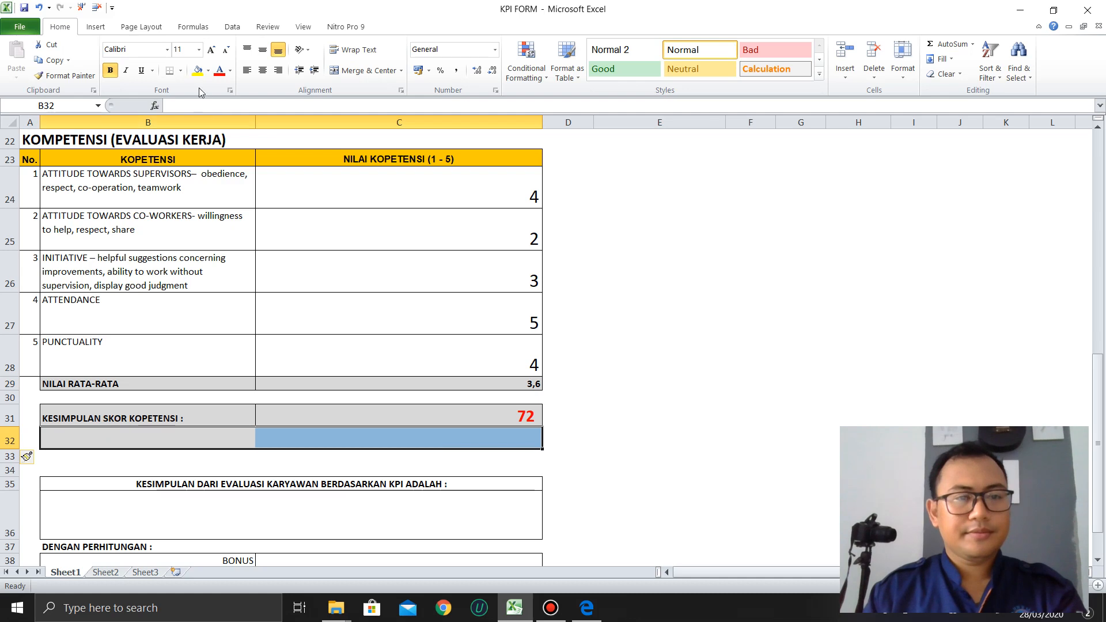
click(180, 71)
click(151, 187)
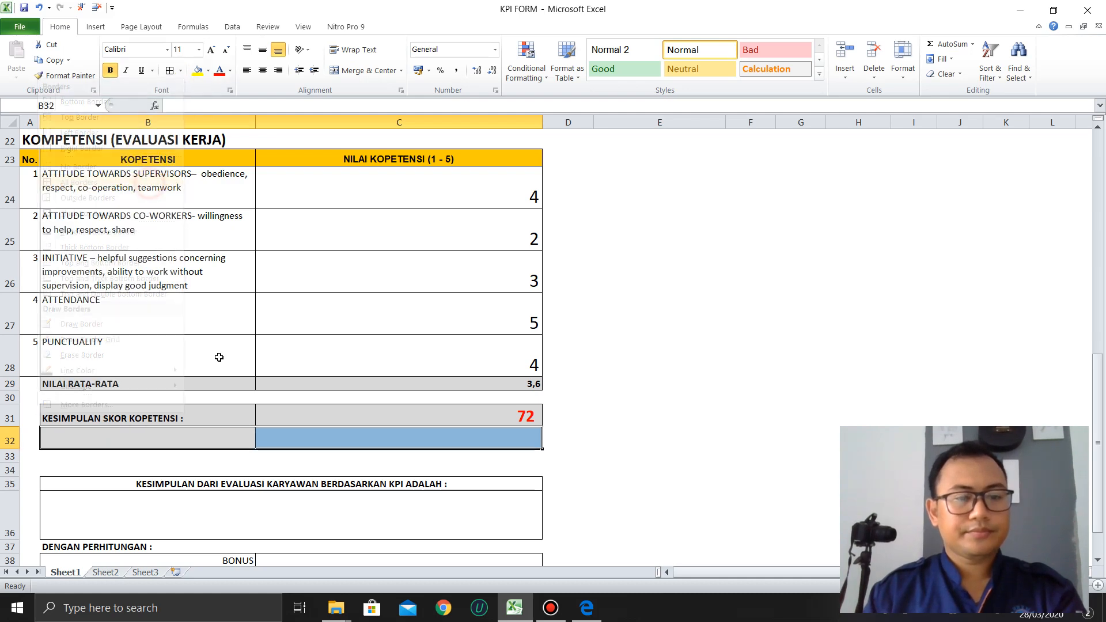
Step: Label cell B32 "SCORE TOTAL :" and select the adjacent cell C32
click(204, 436)
key(alt+Tab)
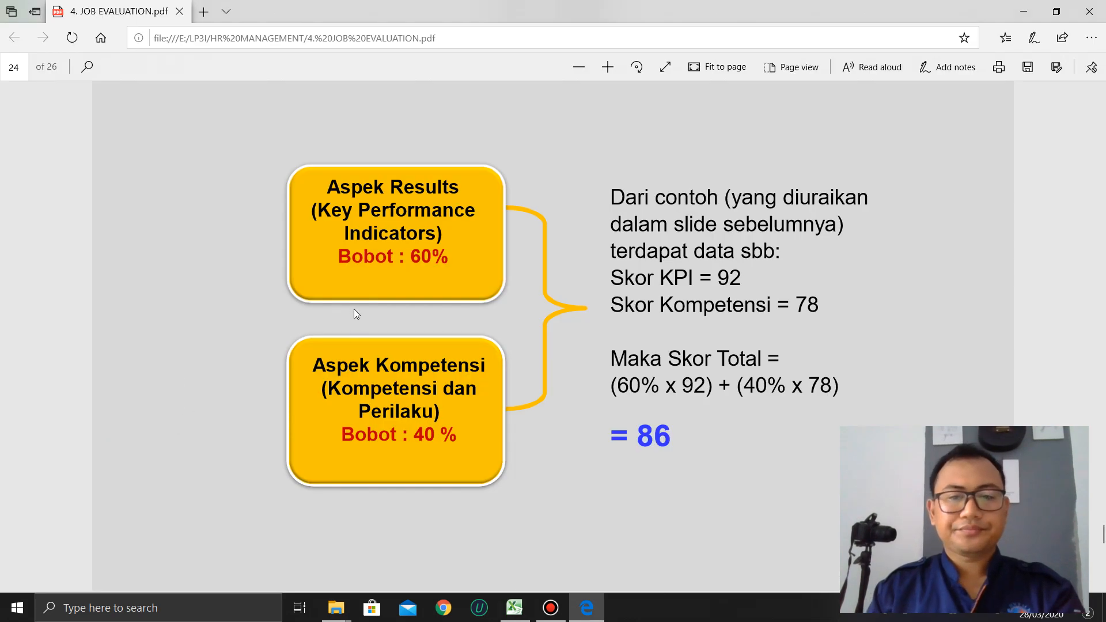
key(alt+Tab)
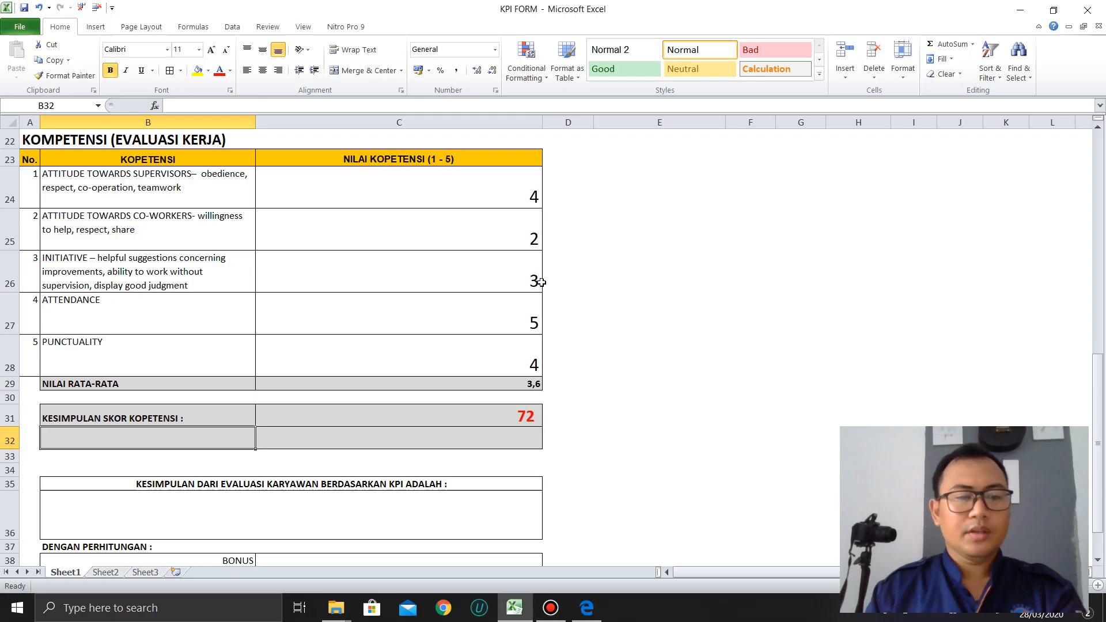
text(s)
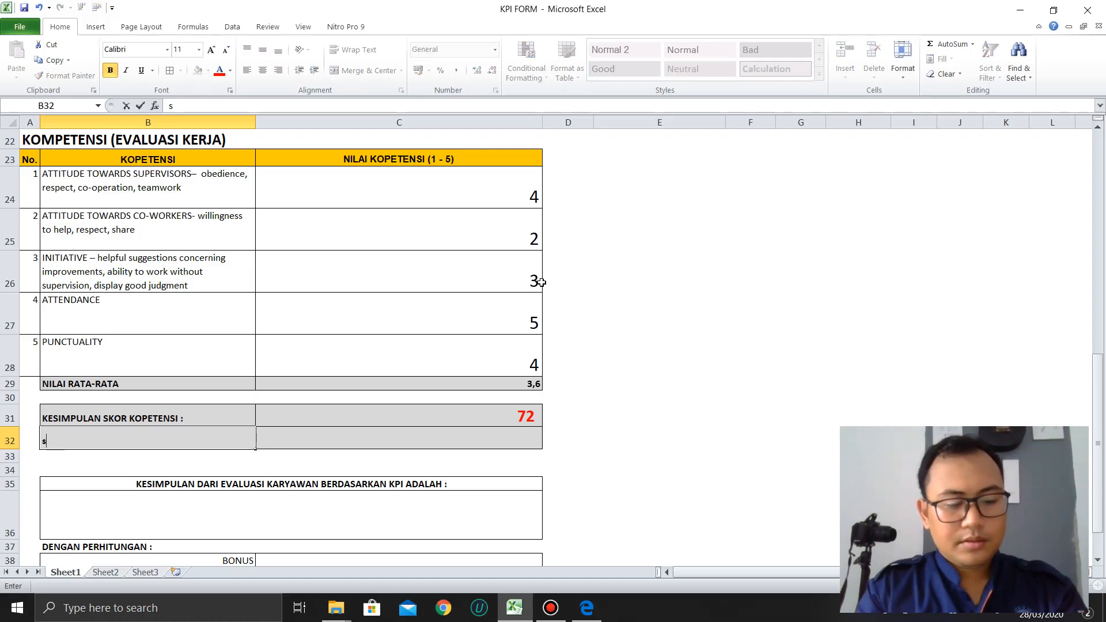
text(CORE TOT)
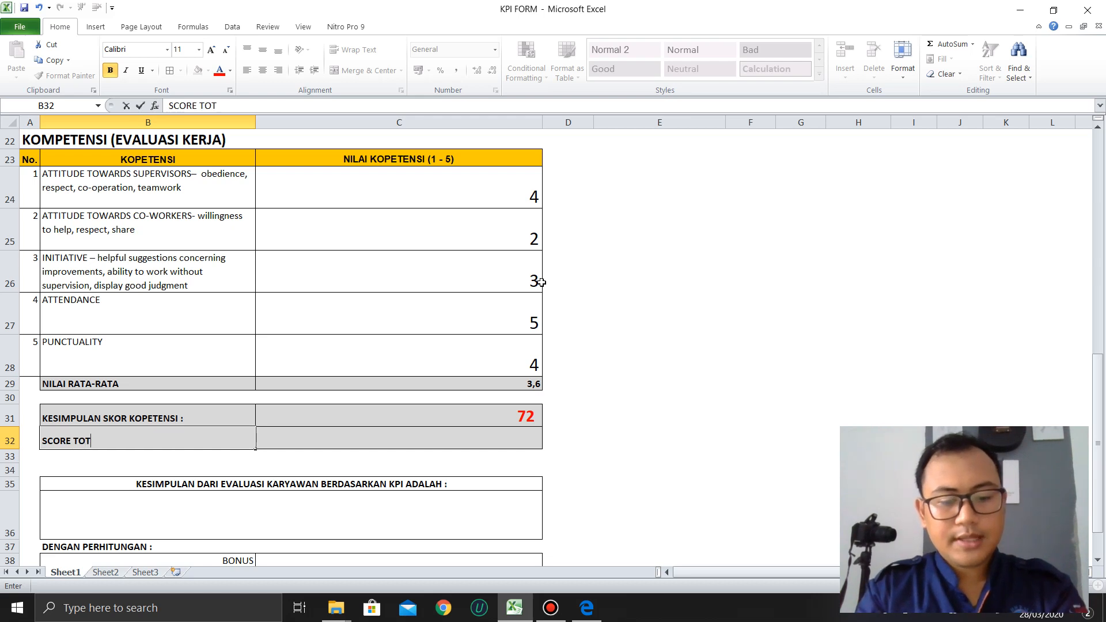
key(Return)
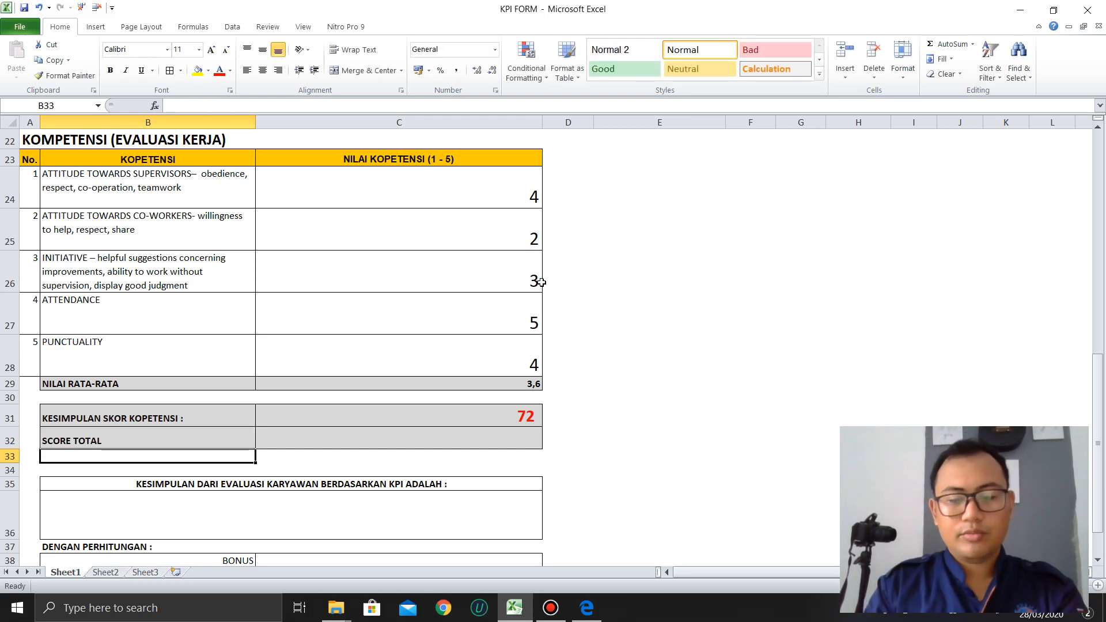
key(Up)
click(310, 109)
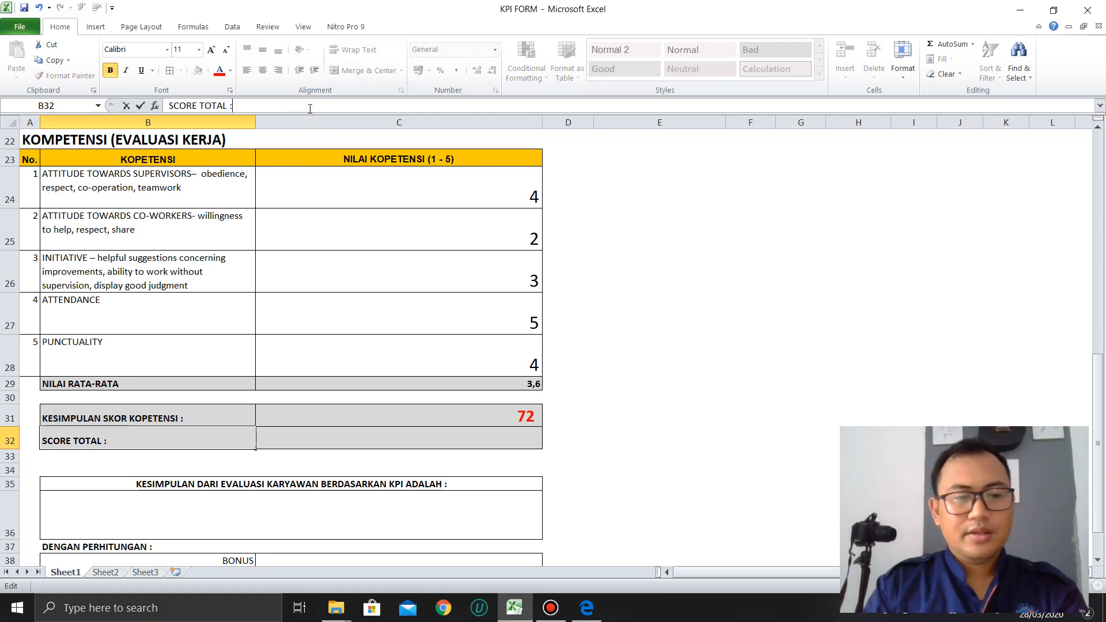
key(Return)
key(Right)
key(Up)
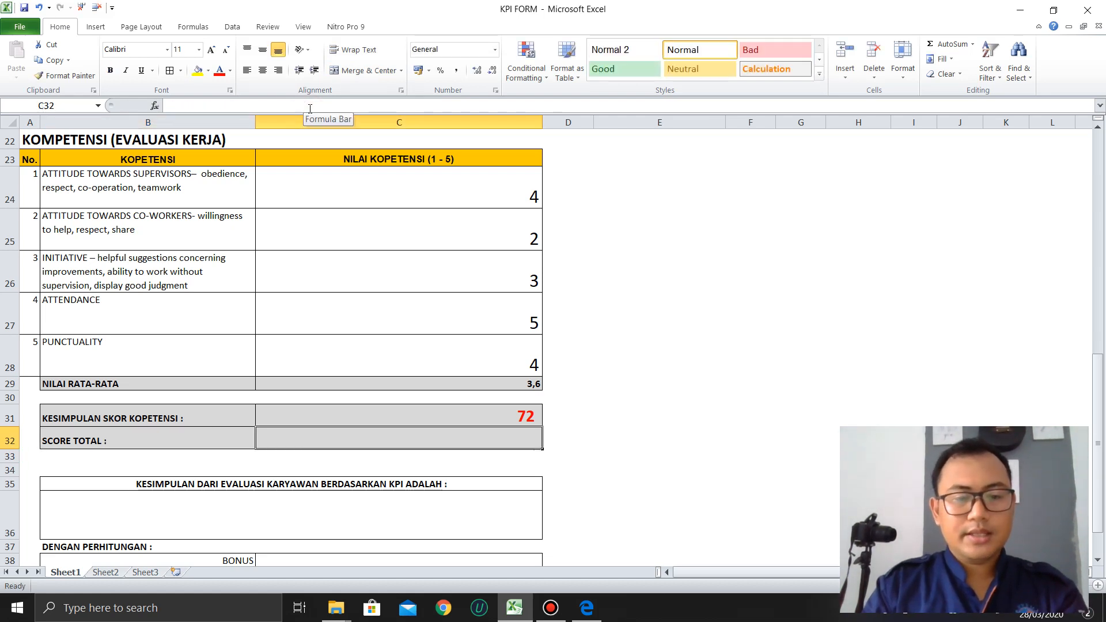
text(=)
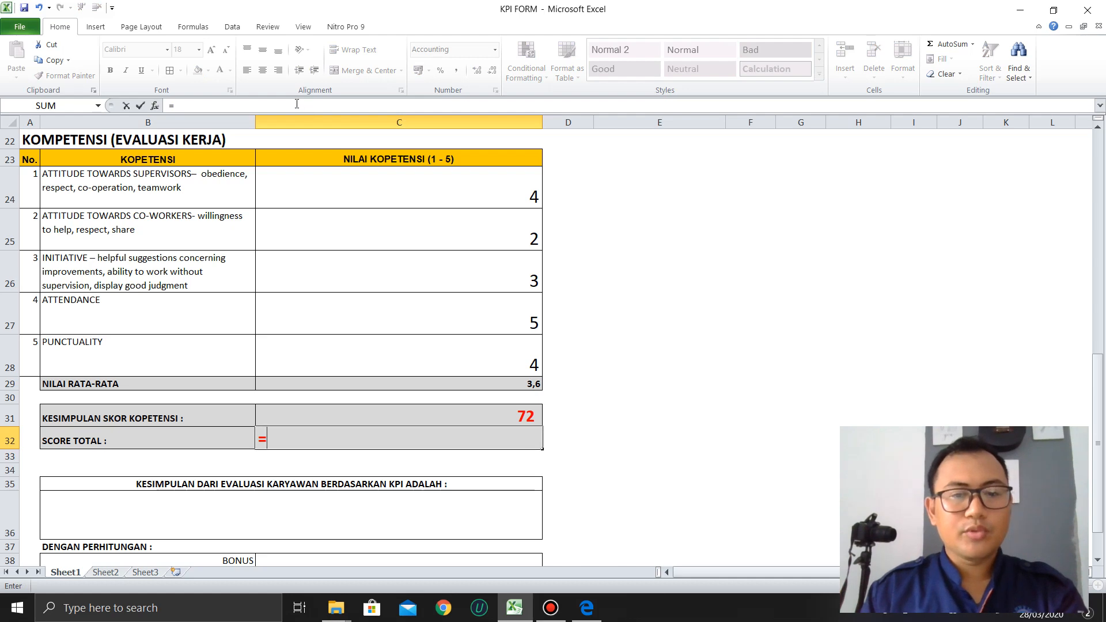
scroll(404, 259, up, 3)
click(448, 269)
key(Escape)
Step: Check the weights in the JOB EVALUATION PDF in Edge, and begin the C32 formula in Excel with =(C18*60%)
key(alt+Tab)
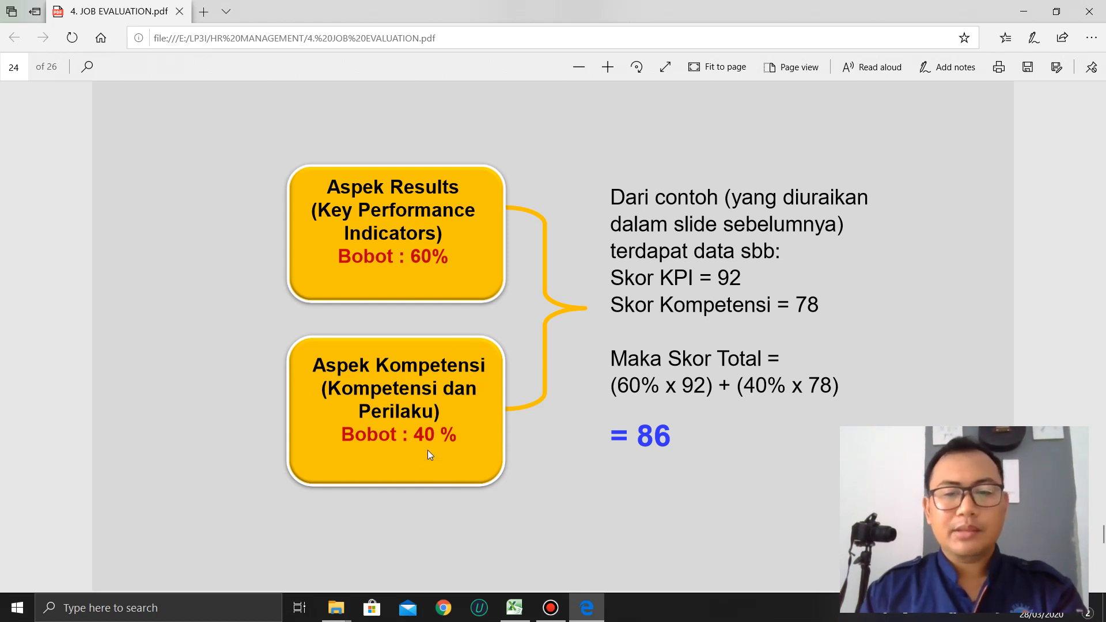
key(alt+Tab)
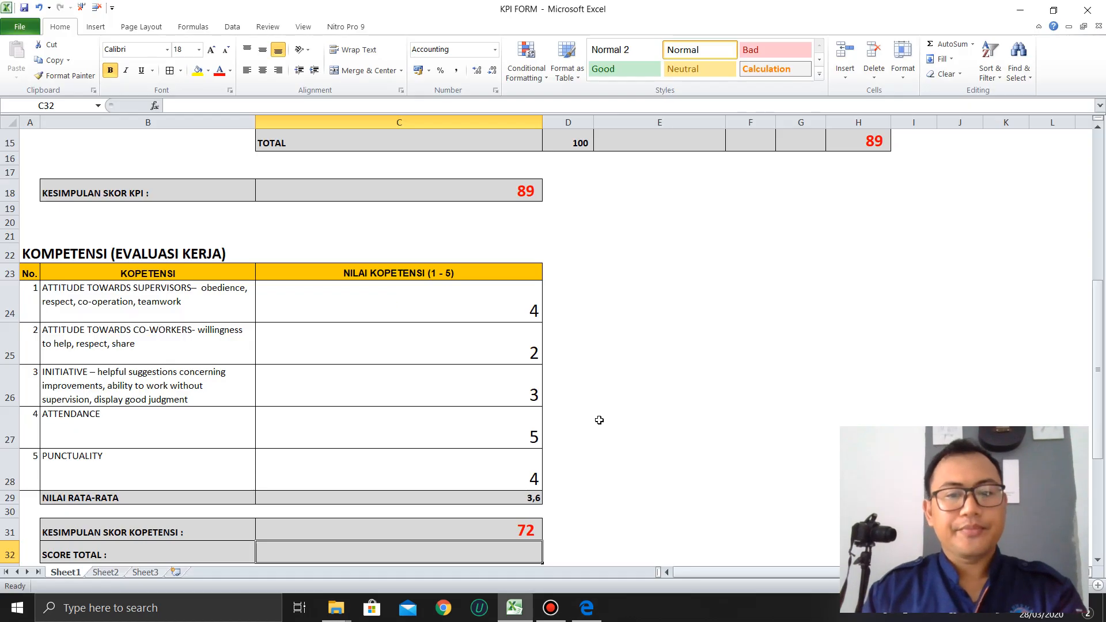
scroll(549, 449, down, 1)
text(=)
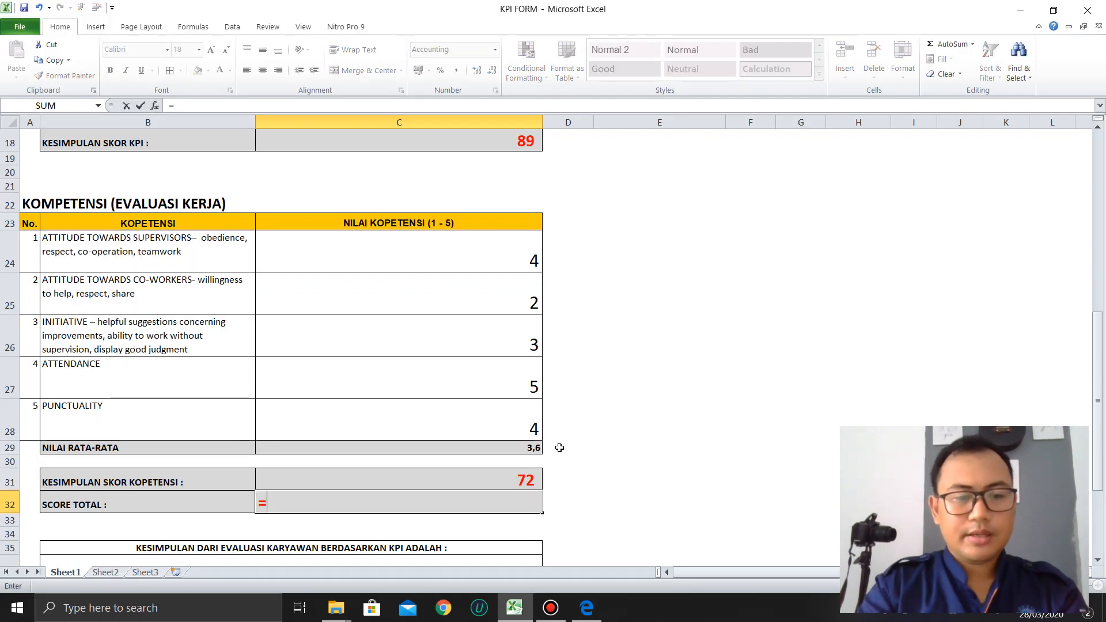
text(()
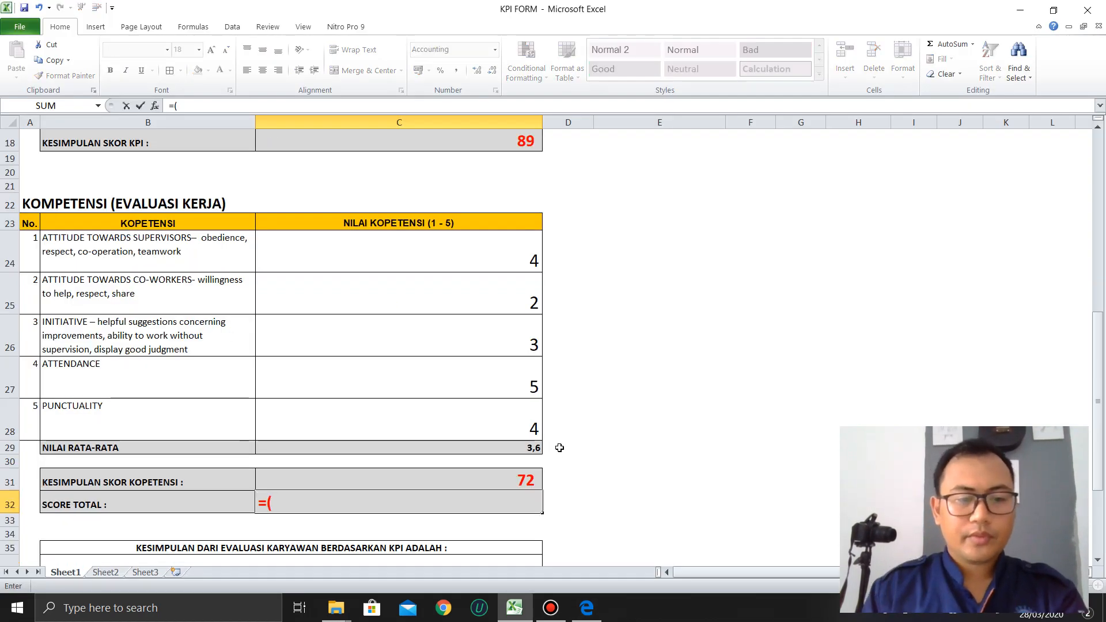
scroll(506, 225, up, 3)
scroll(495, 311, down, 1)
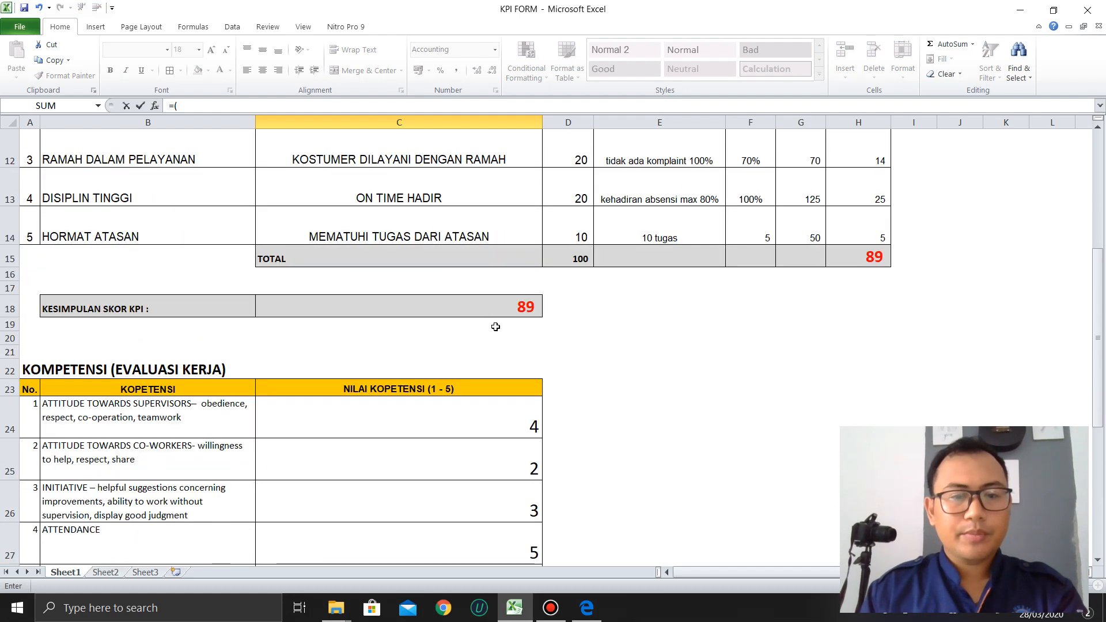
click(504, 310)
text(*)
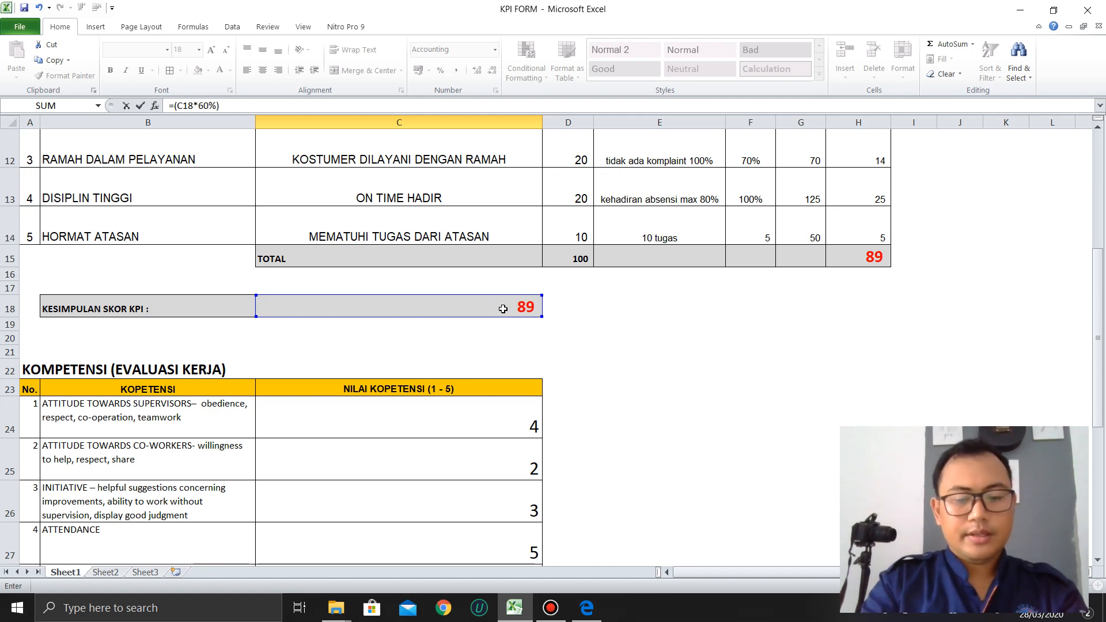
Step: Complete the SCORE TOTAL formula in C32 by adding the competency score weighted at 40%, giving =(C18*60%)+(C31*40%)
scroll(503, 310, down, 3)
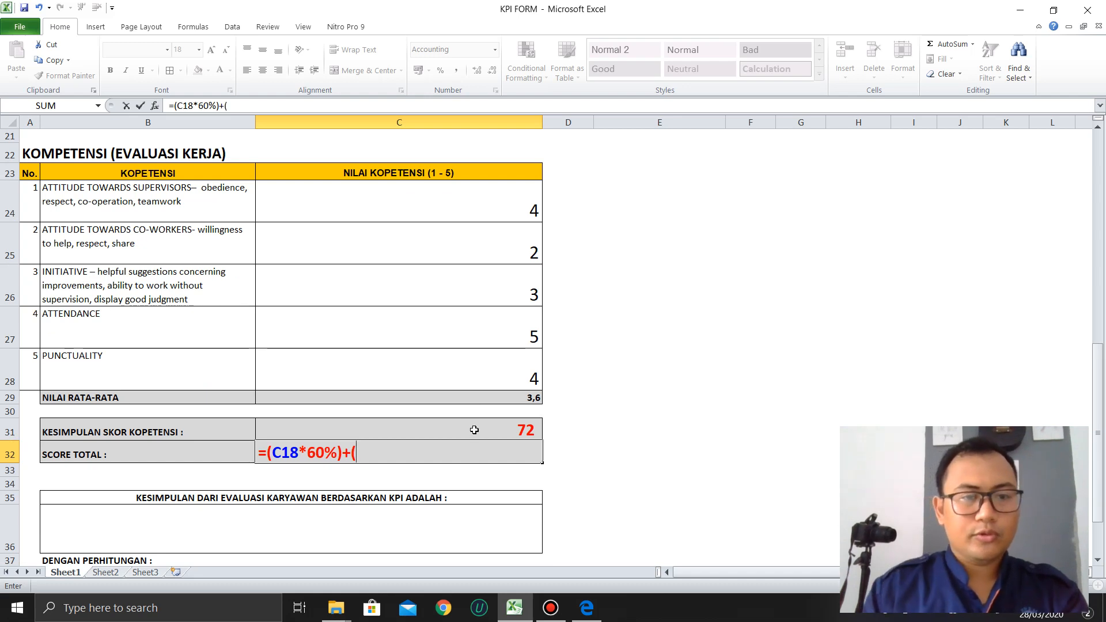
click(481, 431)
text(*)
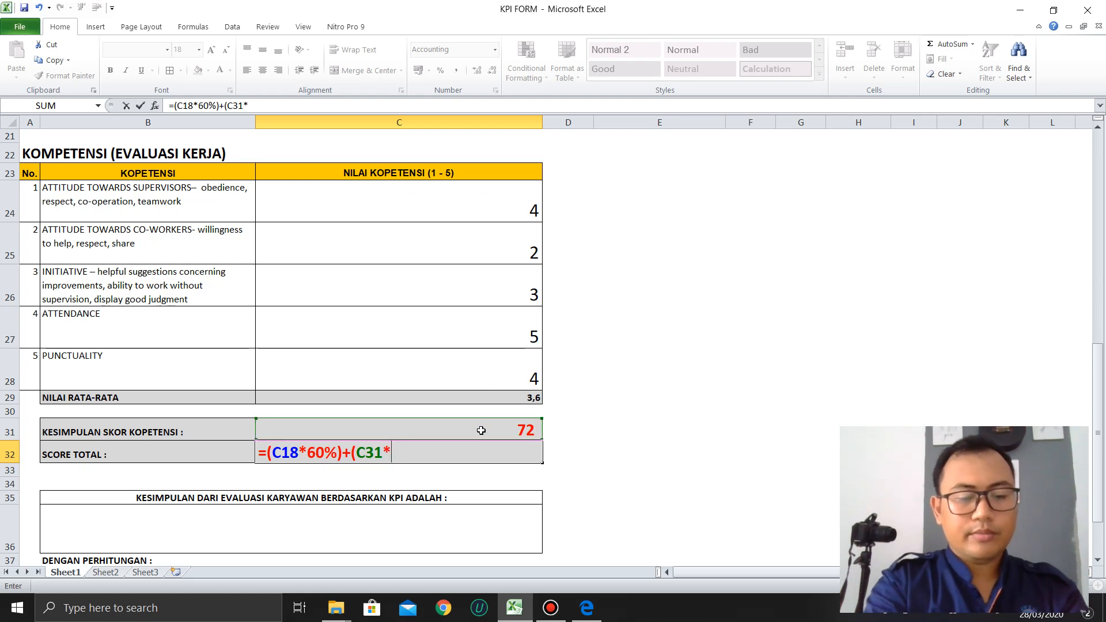
text(40%)
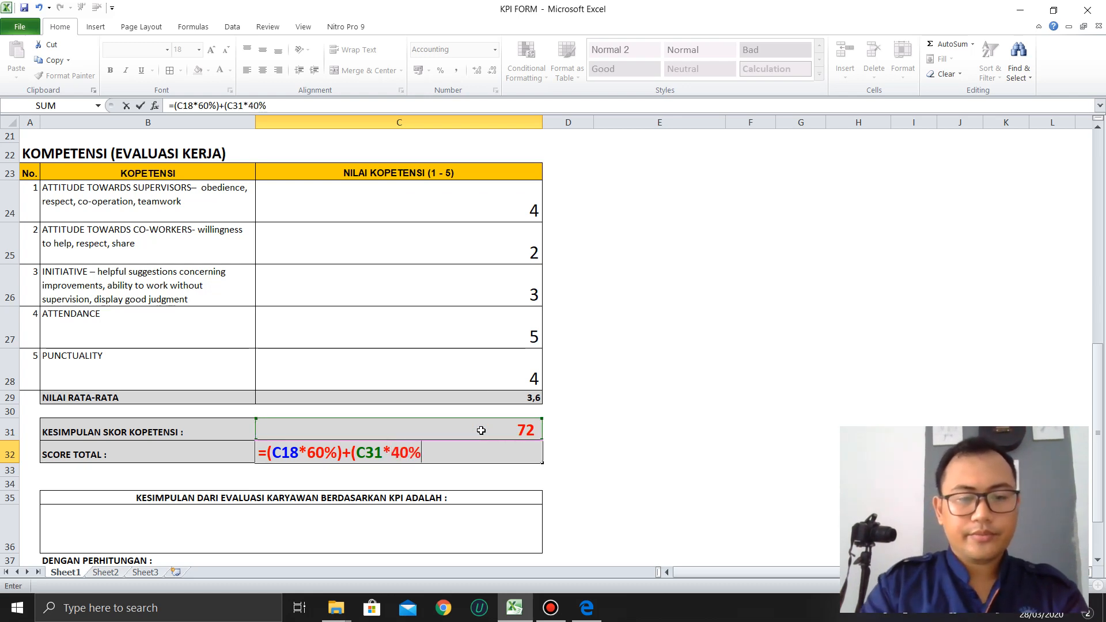
text())
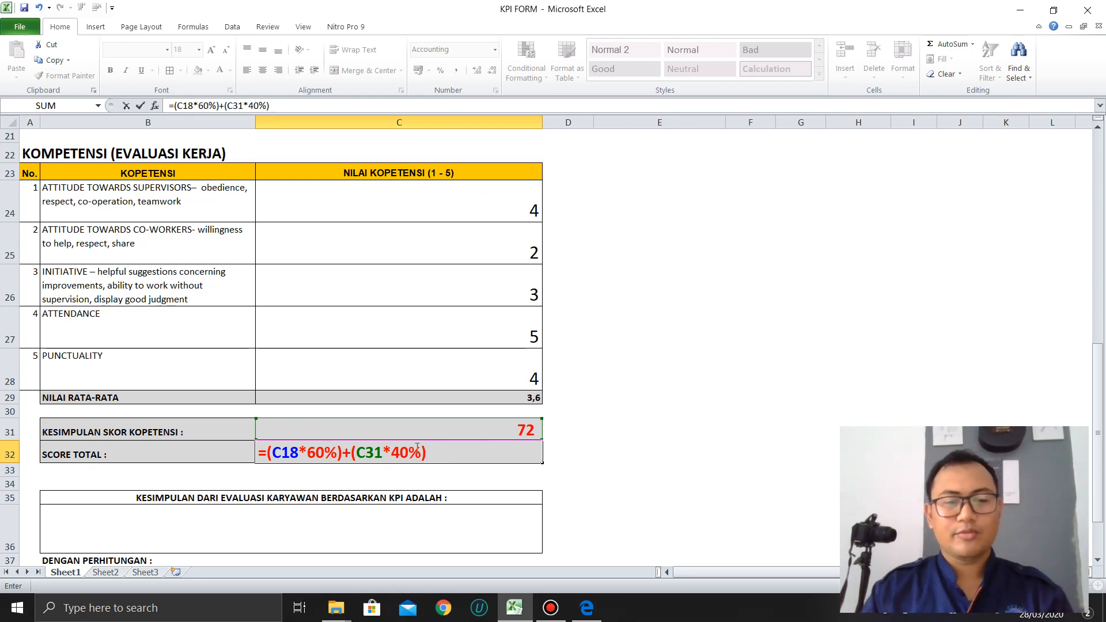
key(Return)
Step: Compare the SCORE TOTAL in C32 with the PDF example, and review the KPI form from the employee details to the conclusion cell
click(467, 447)
key(alt+Tab)
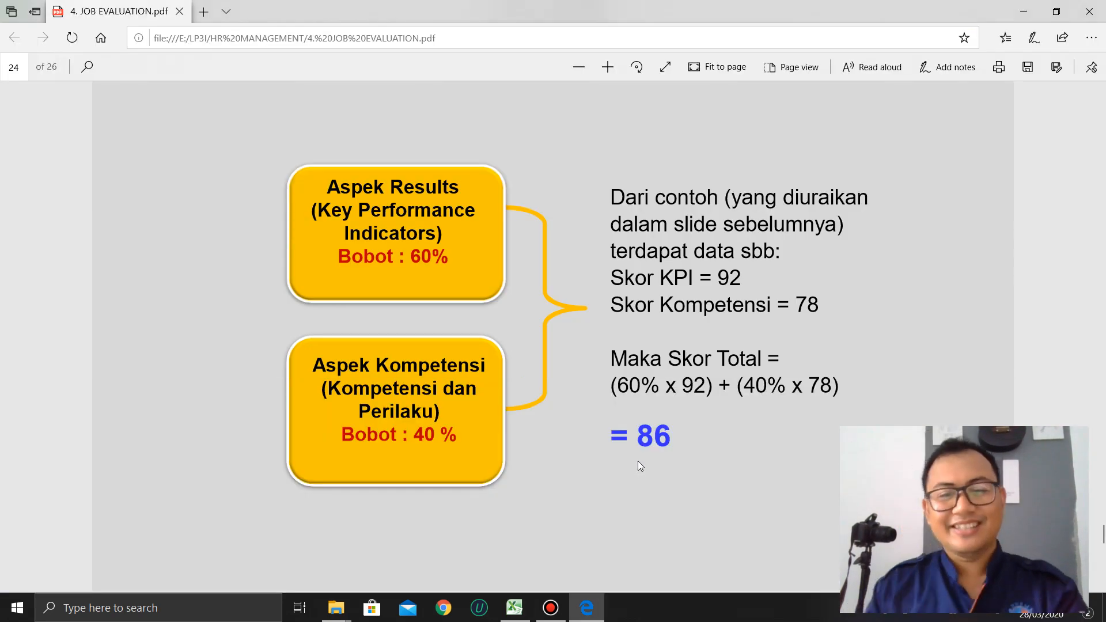
key(alt+Tab)
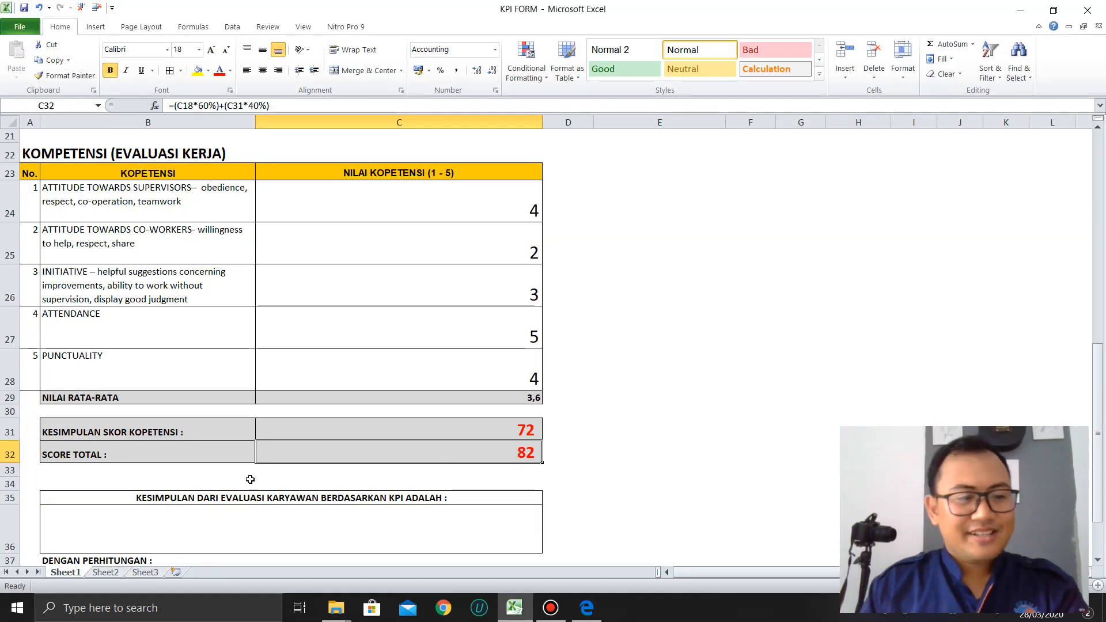
scroll(571, 449, up, 4)
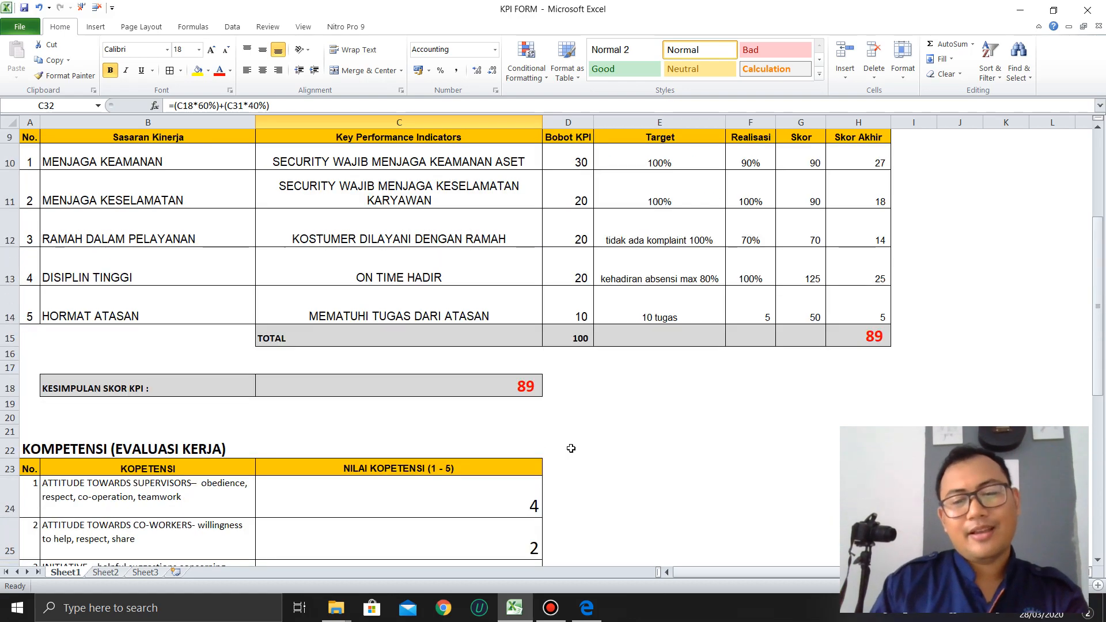
scroll(571, 447, down, 4)
scroll(519, 357, up, 7)
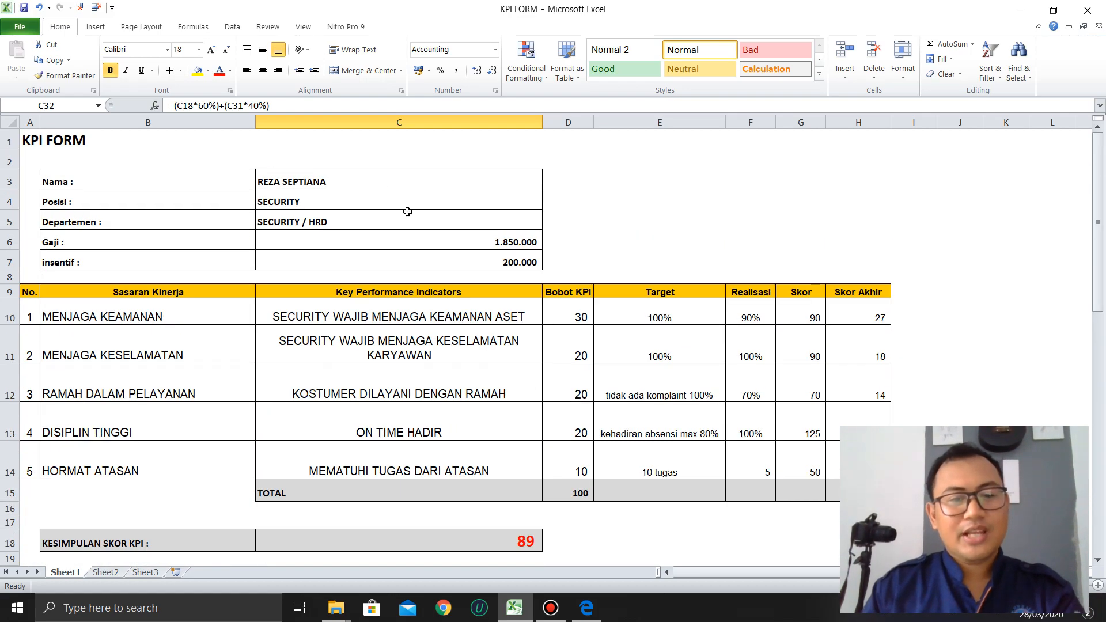
scroll(494, 346, down, 10)
scroll(484, 247, up, 2)
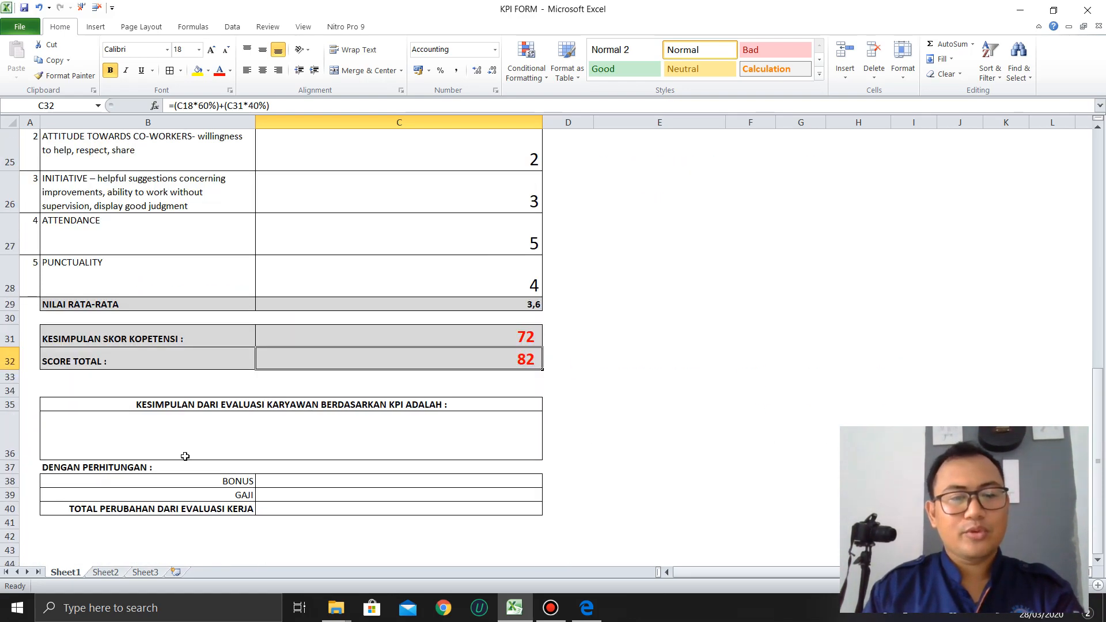
click(124, 438)
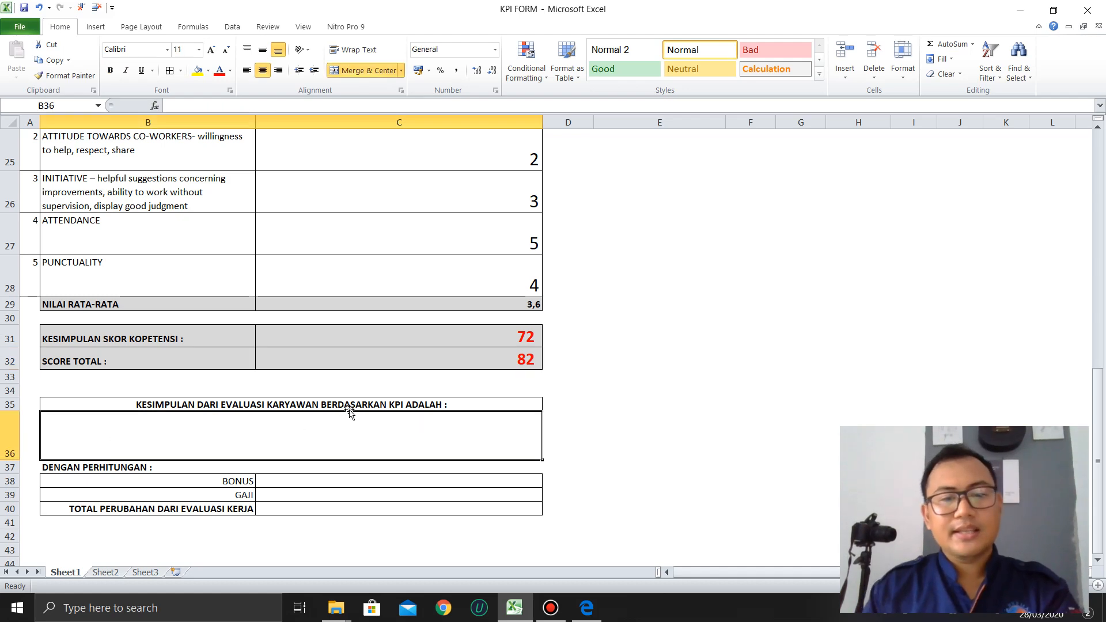
click(113, 366)
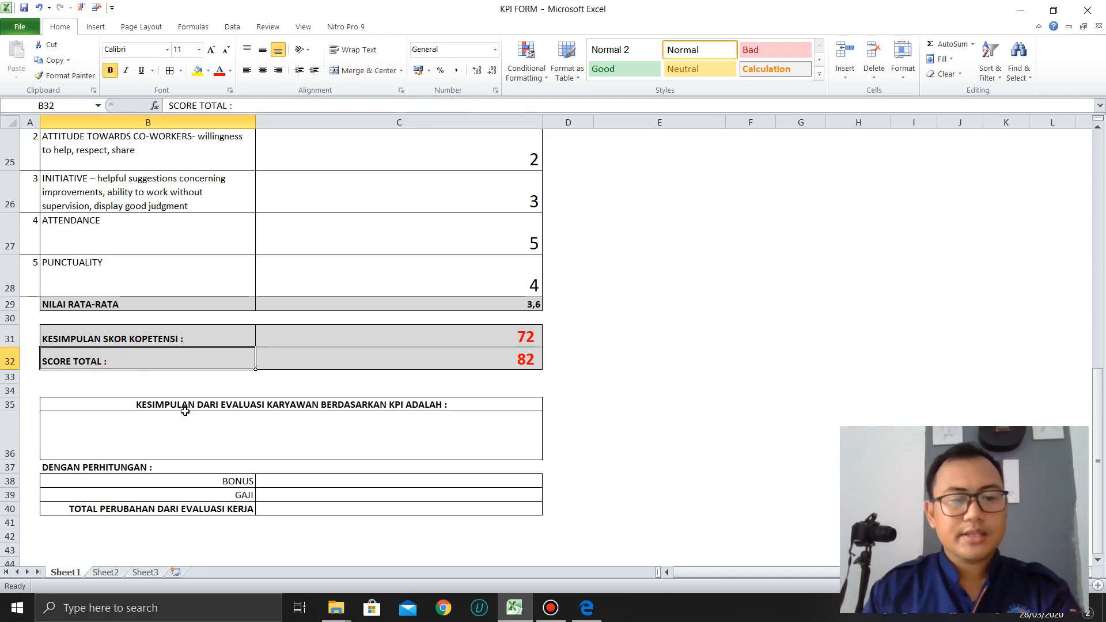
click(170, 426)
Step: Find the list of bonus and salary increases per score range in the JOB EVALUATION PDF in Edge
key(alt+Tab)
scroll(621, 329, down, 8)
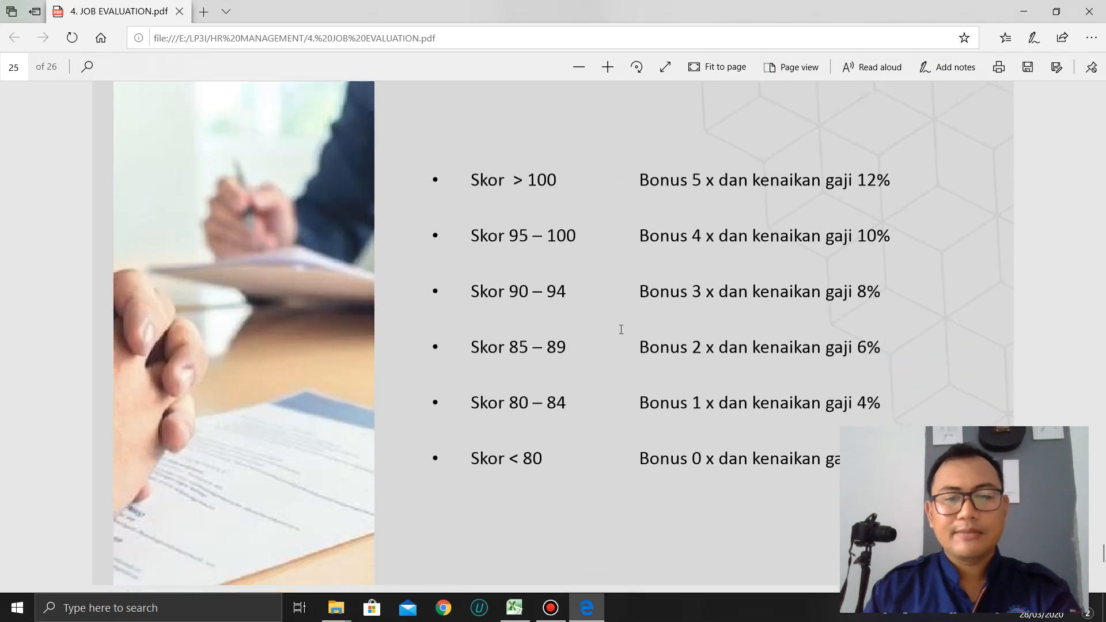
scroll(621, 329, up, 2)
scroll(622, 330, down, 7)
scroll(622, 330, up, 11)
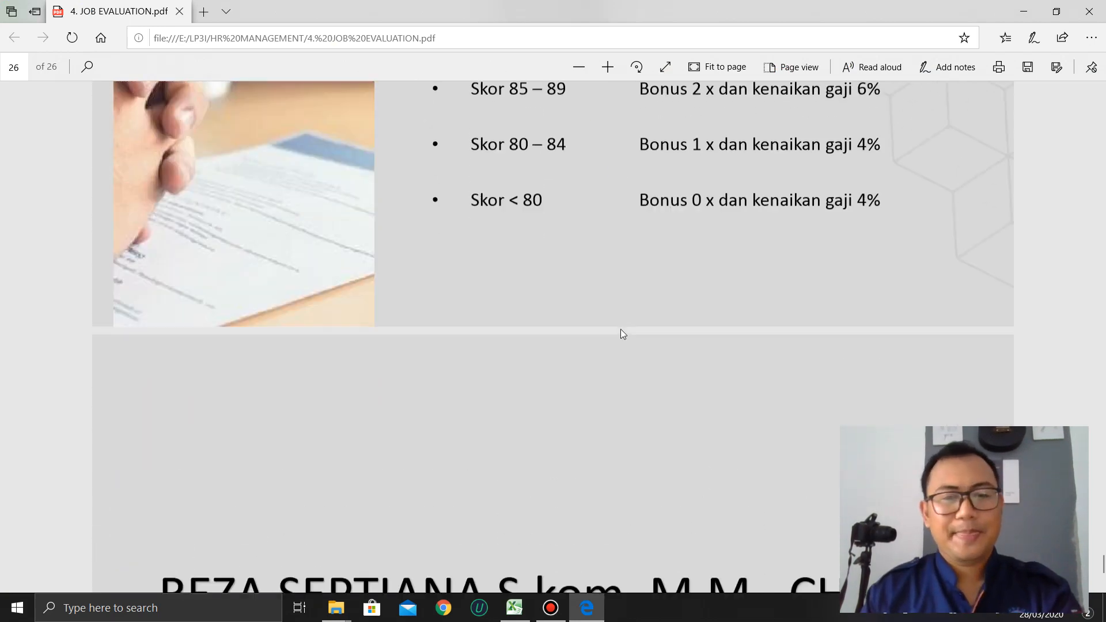
scroll(621, 329, down, 5)
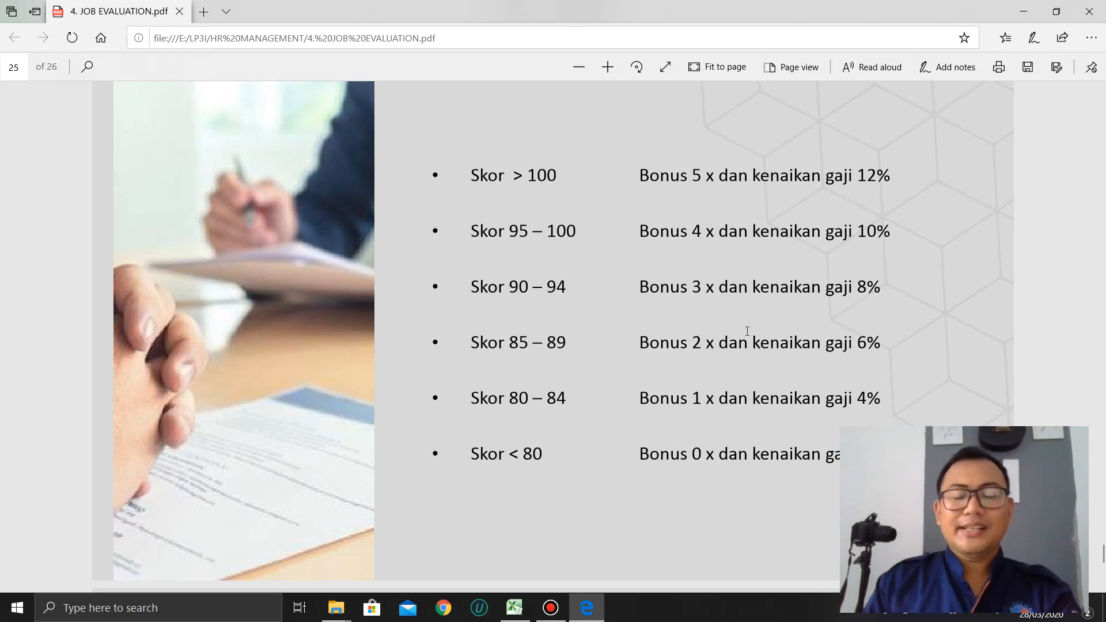
Step: Compare the SCORE TOTAL in Excel with the PDF's score ranges, examining the bonus and salary increase for Skor 85 – 89
key(alt+Tab)
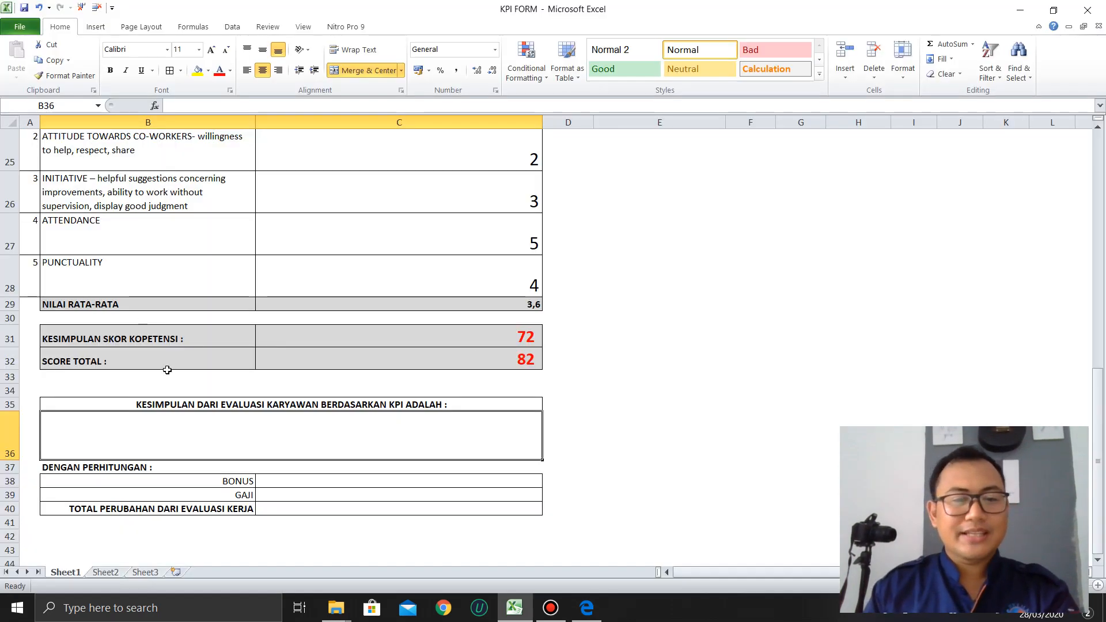
key(alt+Tab)
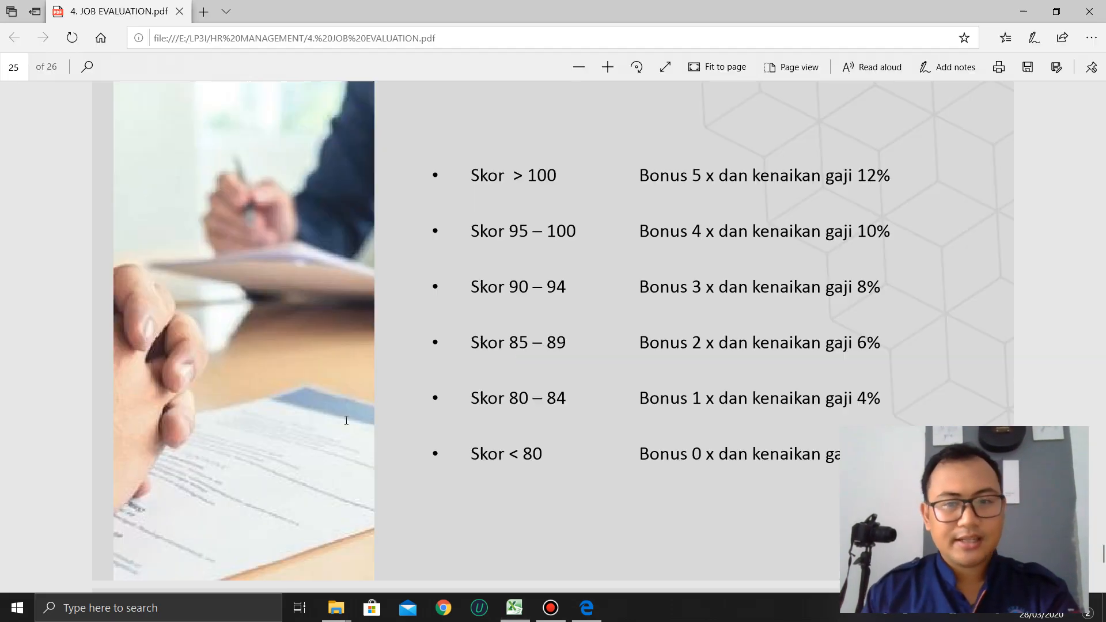
key(alt+Tab)
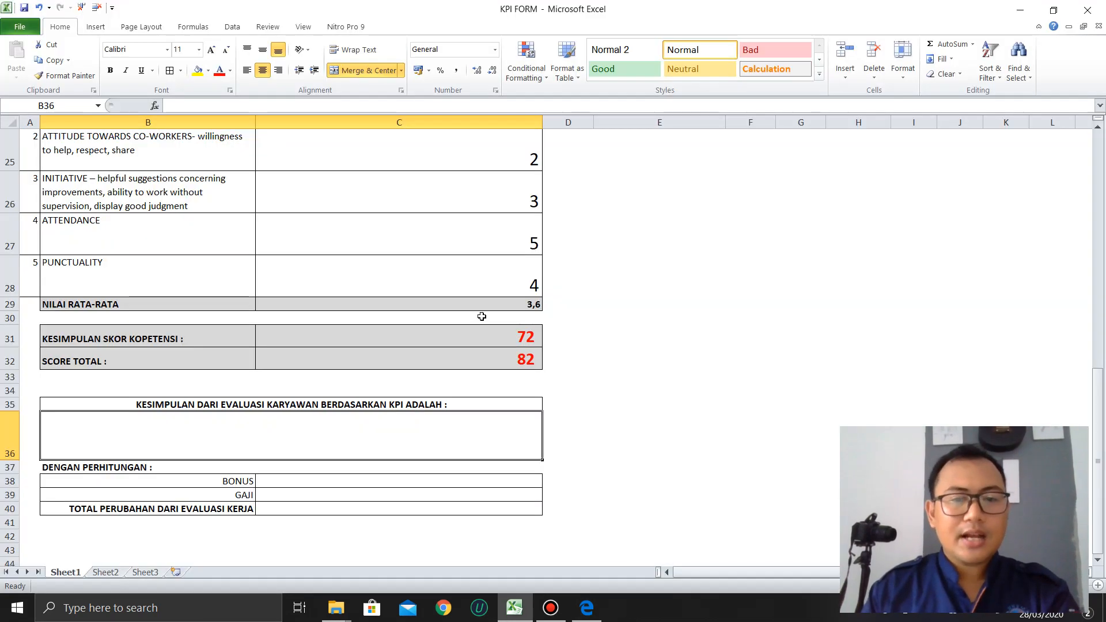
click(524, 356)
key(alt+Tab)
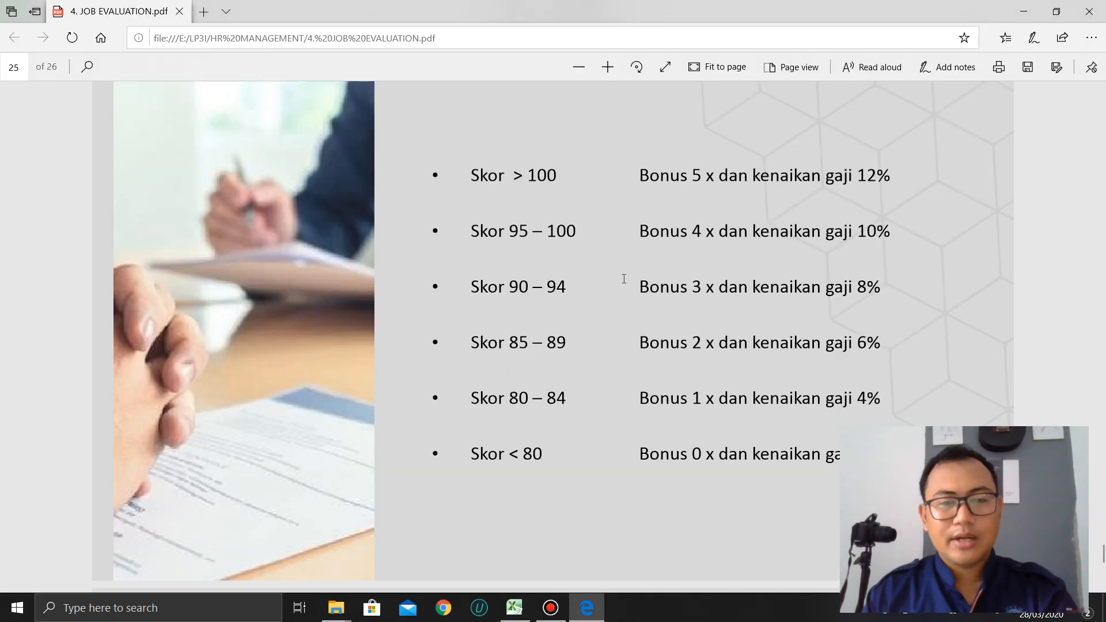
drag(480, 340, 876, 348)
click(491, 345)
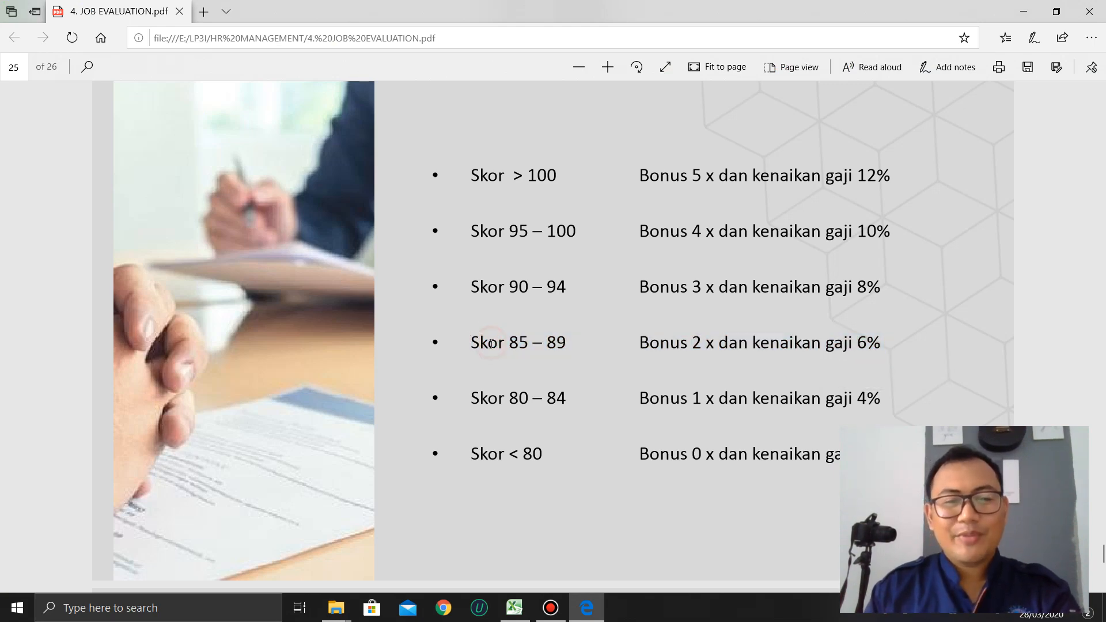
double_click(518, 343)
click(539, 340)
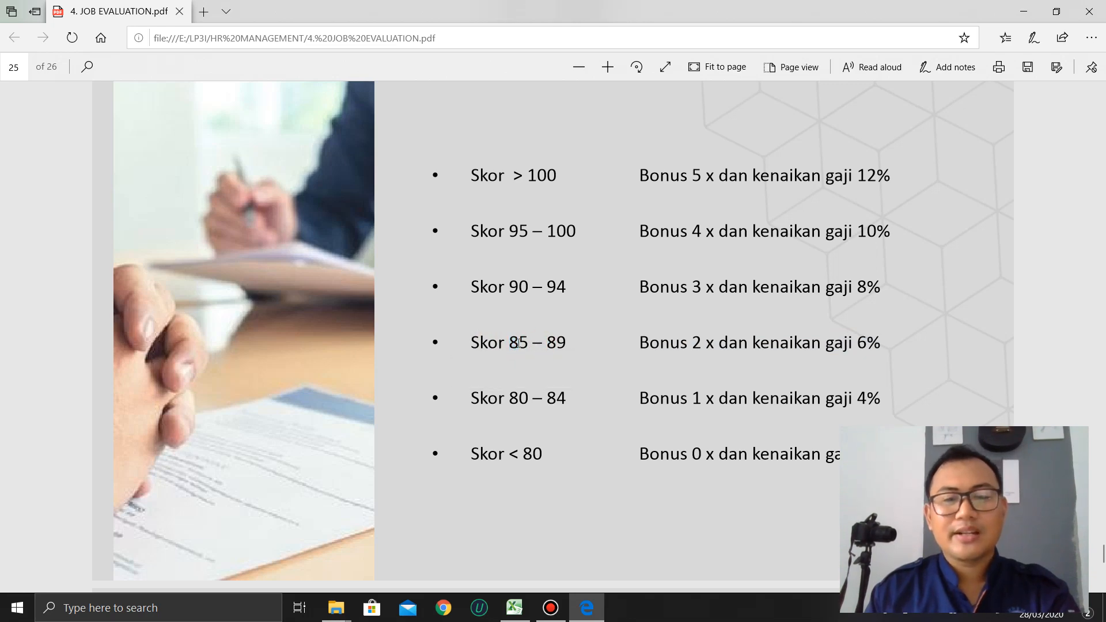
drag(475, 342, 860, 345)
click(700, 348)
key(alt+Tab)
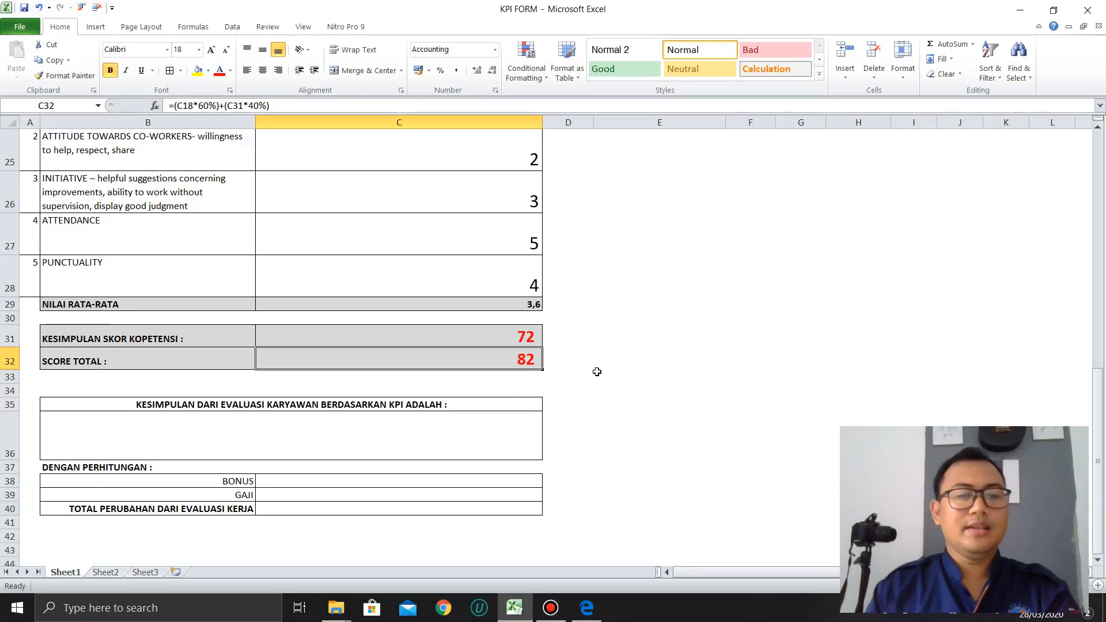
Step: Start the evaluation conclusion in the merged cell B36 with the text BONUS 2 X
click(414, 432)
text(bONUS)
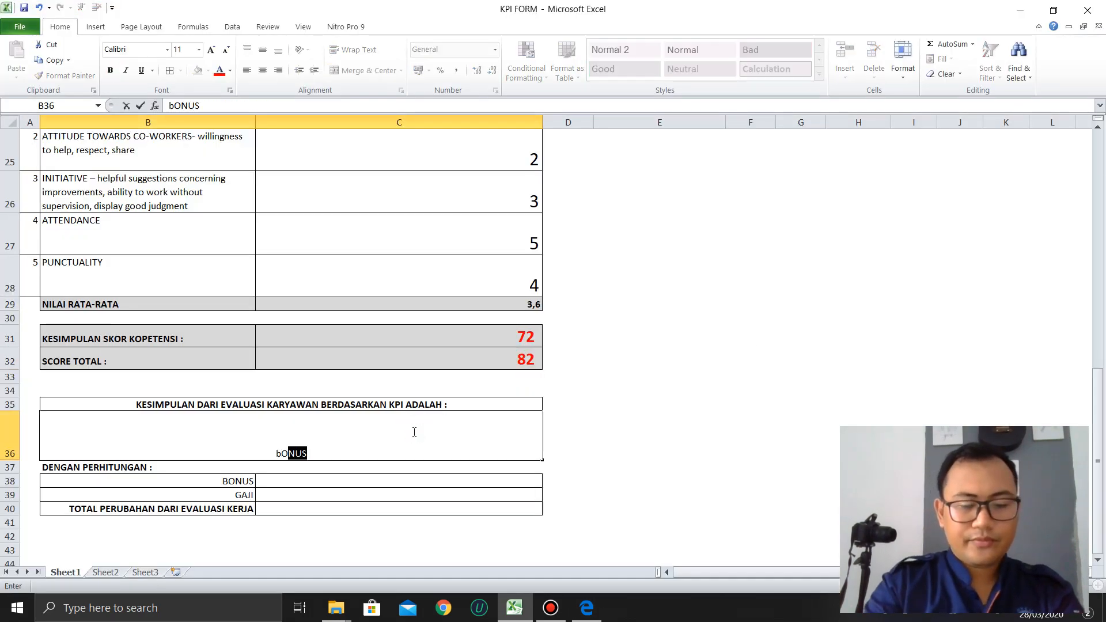
key(BackSpace)
key(BackSpace)
key(BackSpace)
key(BackSpace)
key(BackSpace)
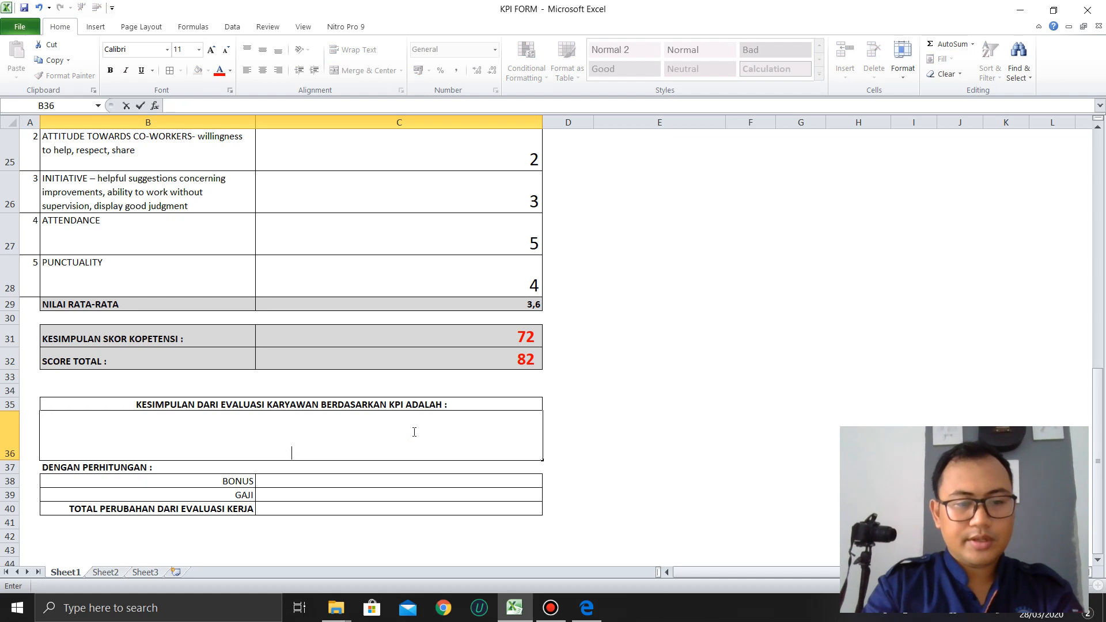
text(BONUS)
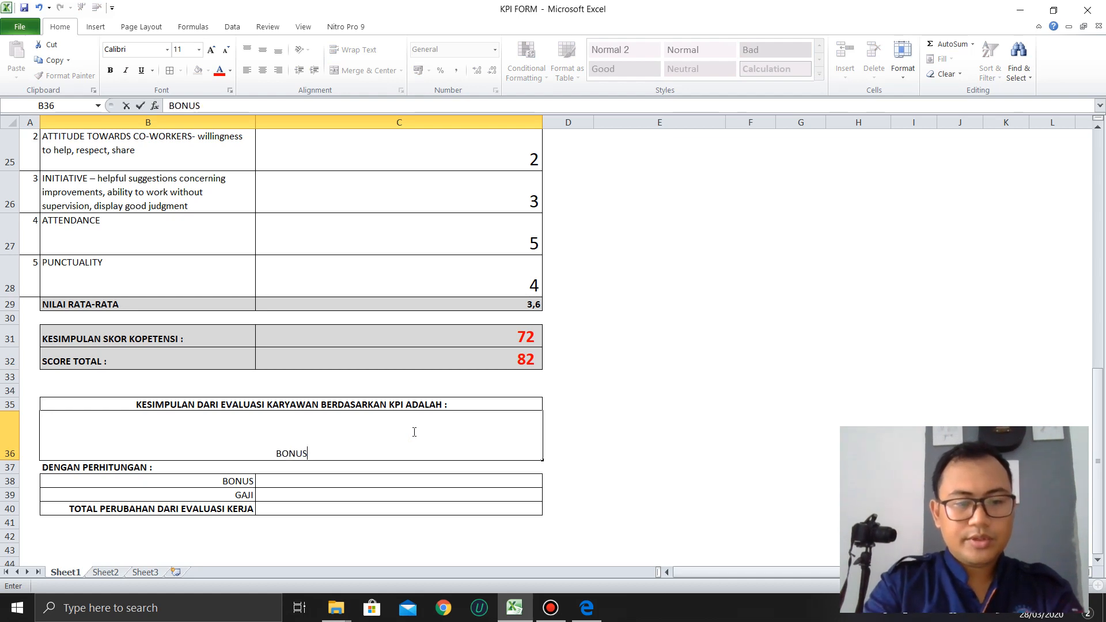
text( 2)
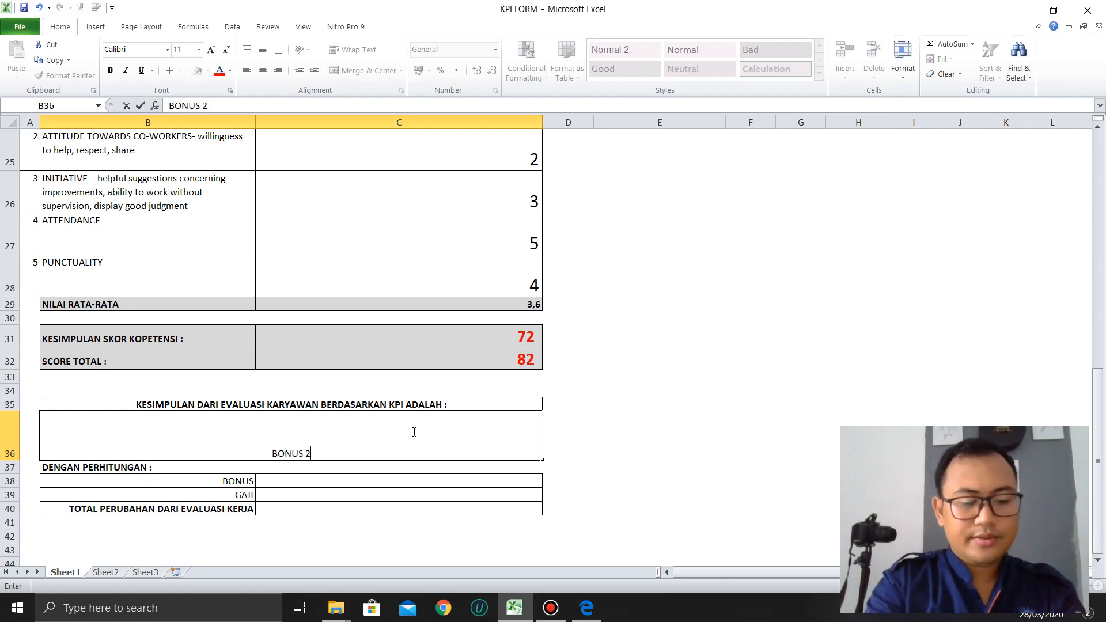
text( X)
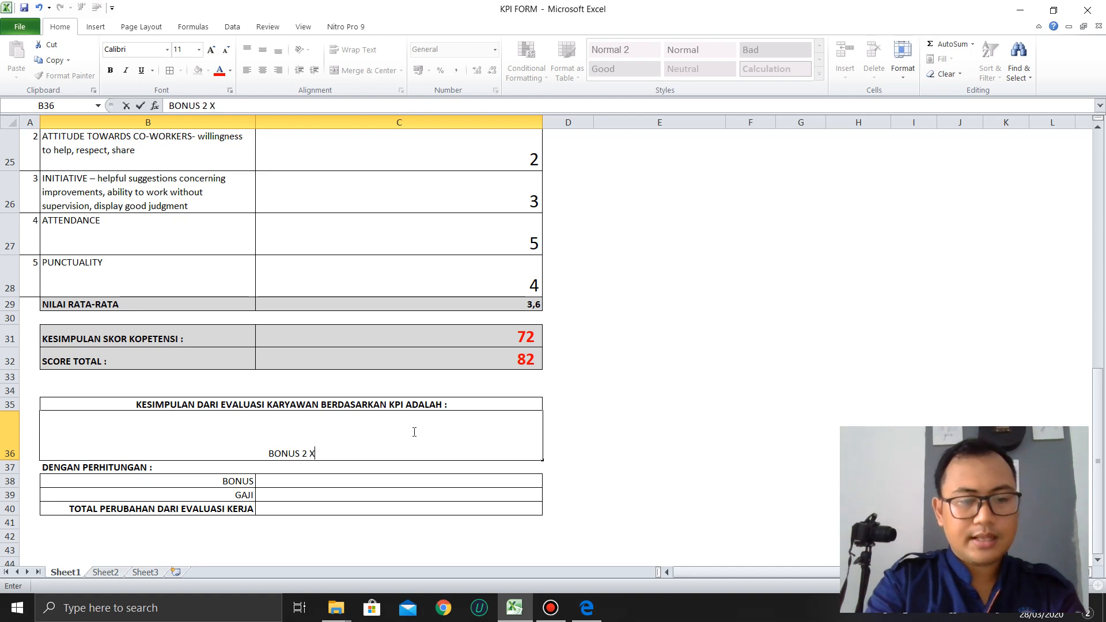
Step: Complete the B36 conclusion with DAN KENAIKAN GAJI 6%, consulting the bonus and salary increase list in the PDF
key(alt+Tab)
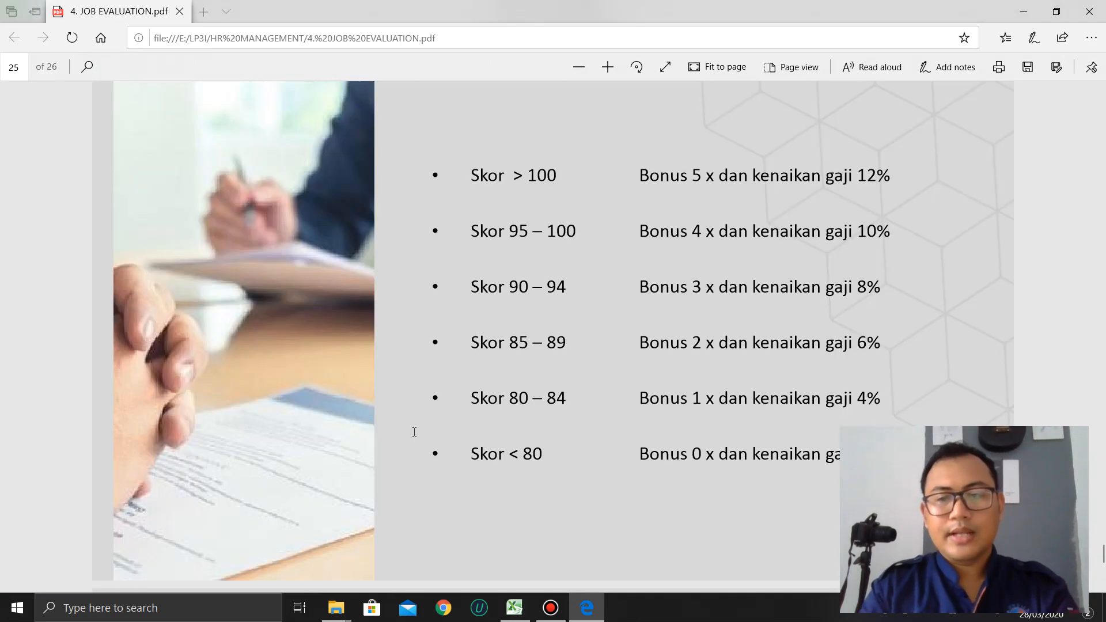
key(alt+Tab)
text(DAN)
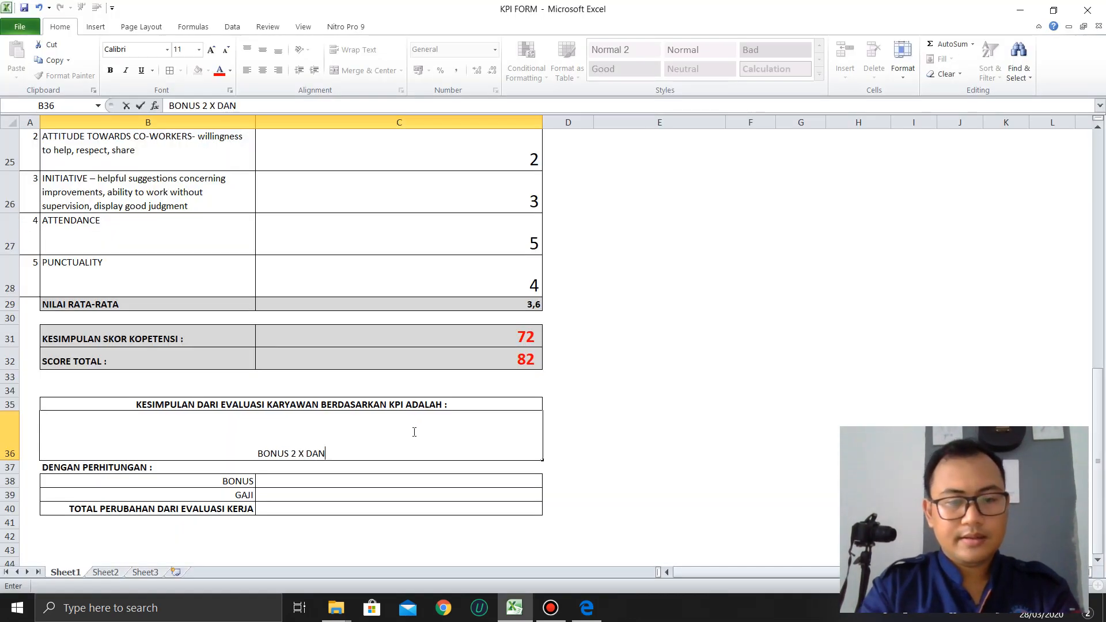
text( KENAIKAN GAJI)
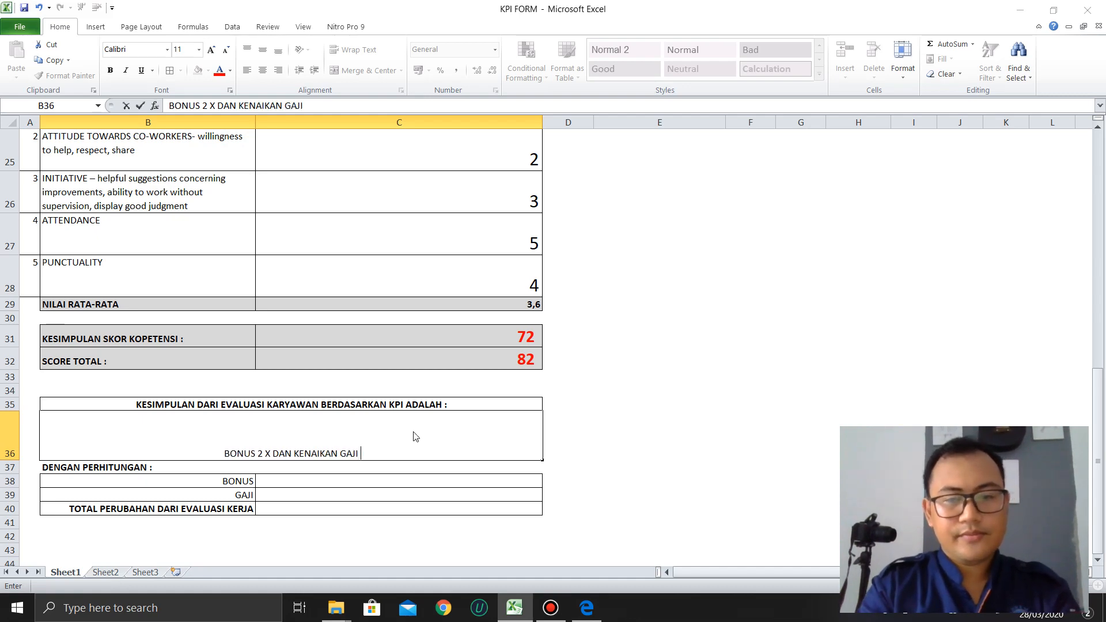
key(alt+Tab)
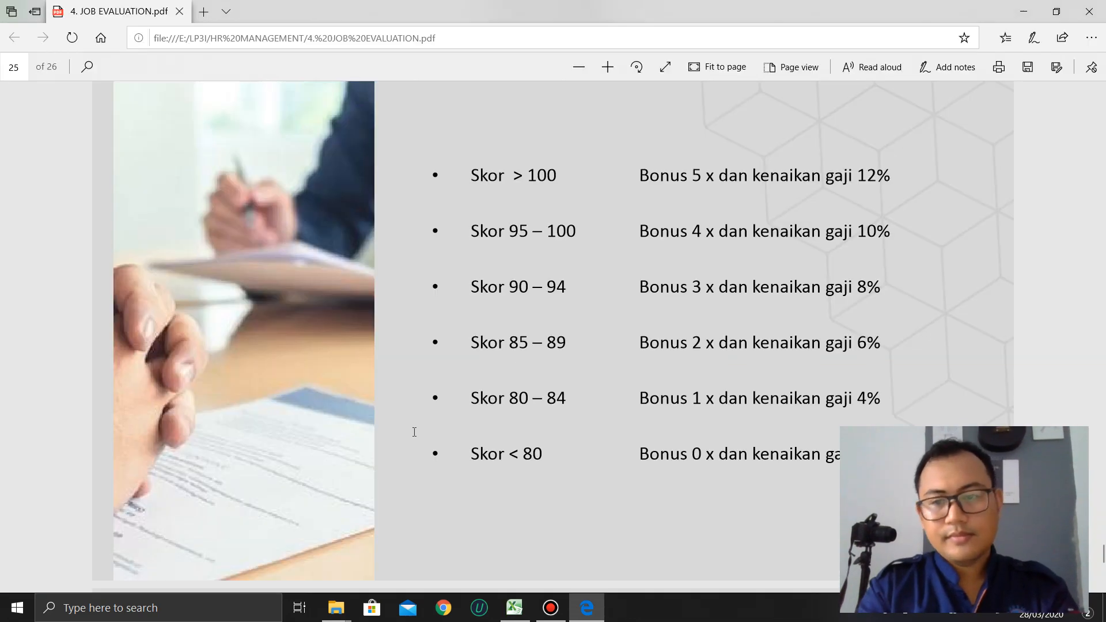
key(alt+Tab)
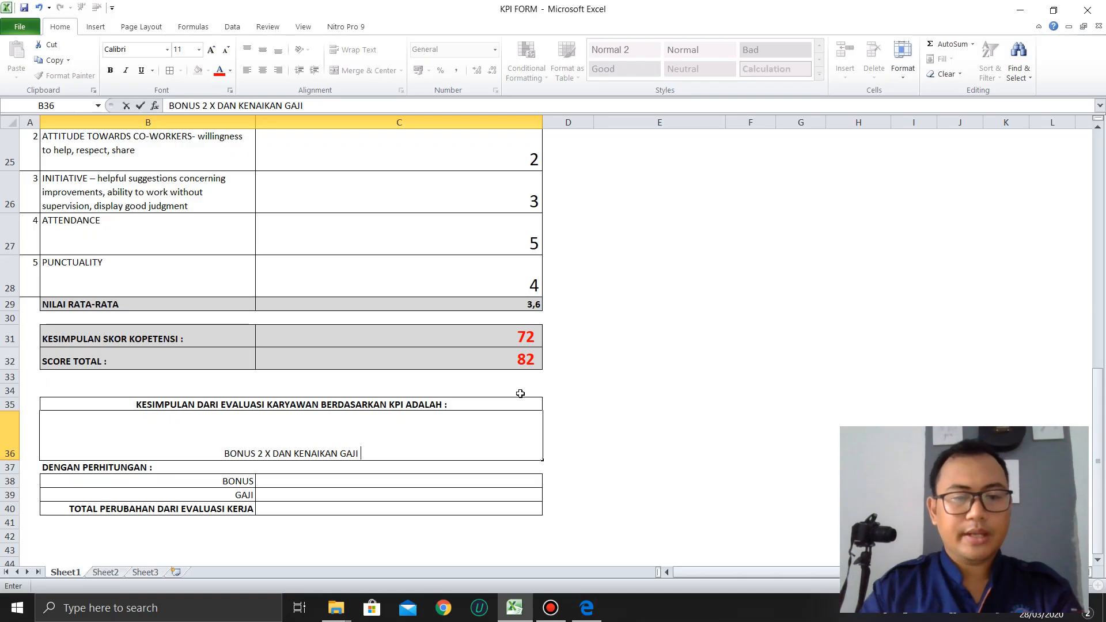
text(6%)
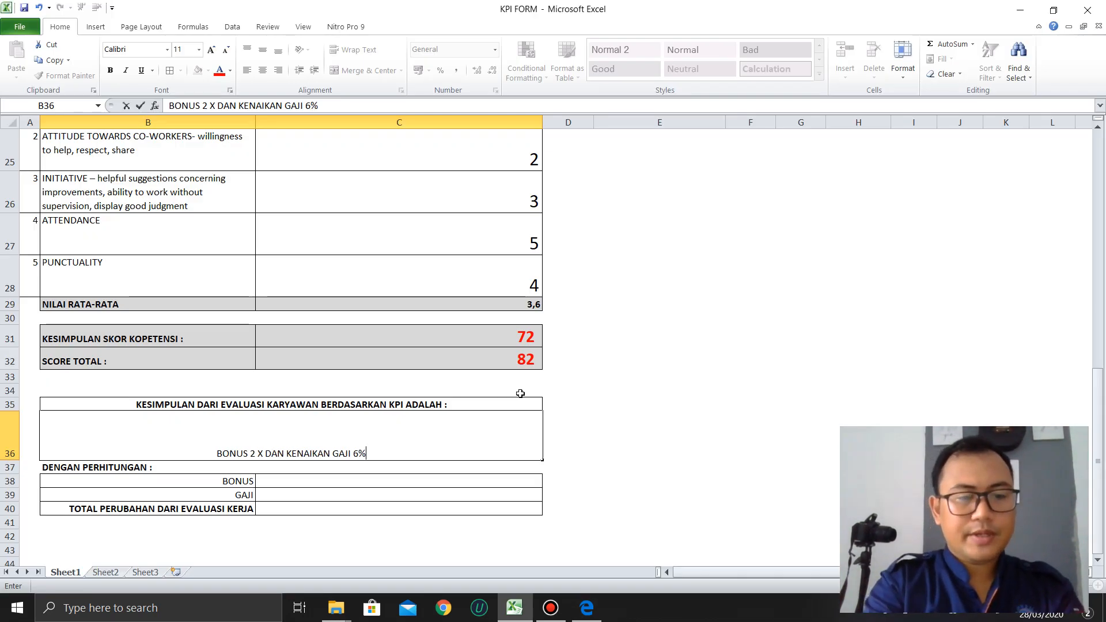
key(Return)
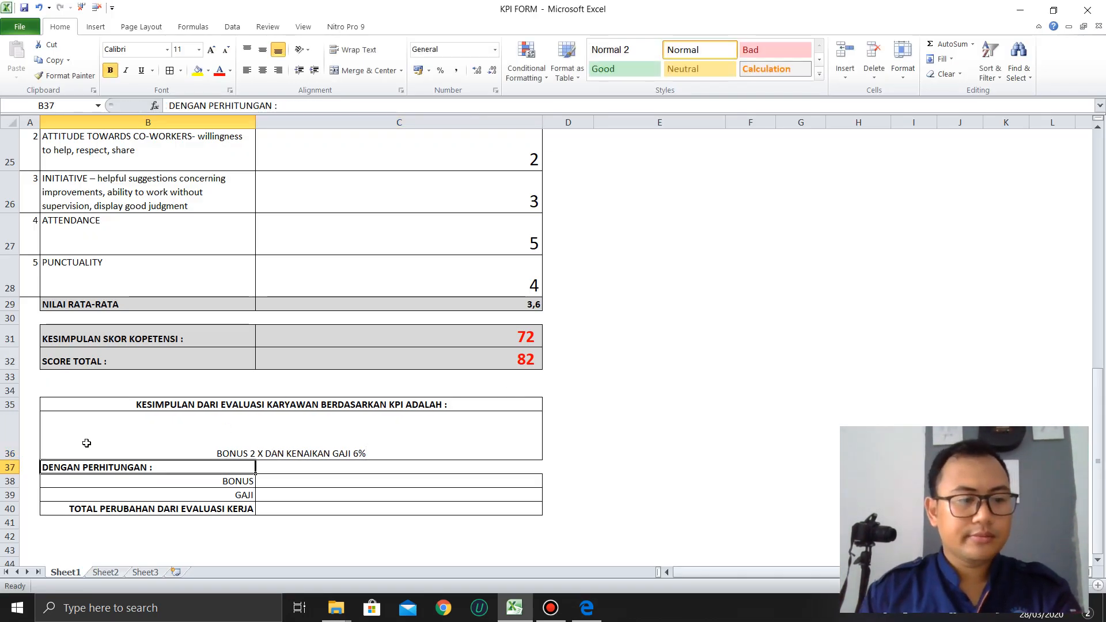
Step: Reduce the height of row 36 and color the B36 conclusion text red
double_click(12, 460)
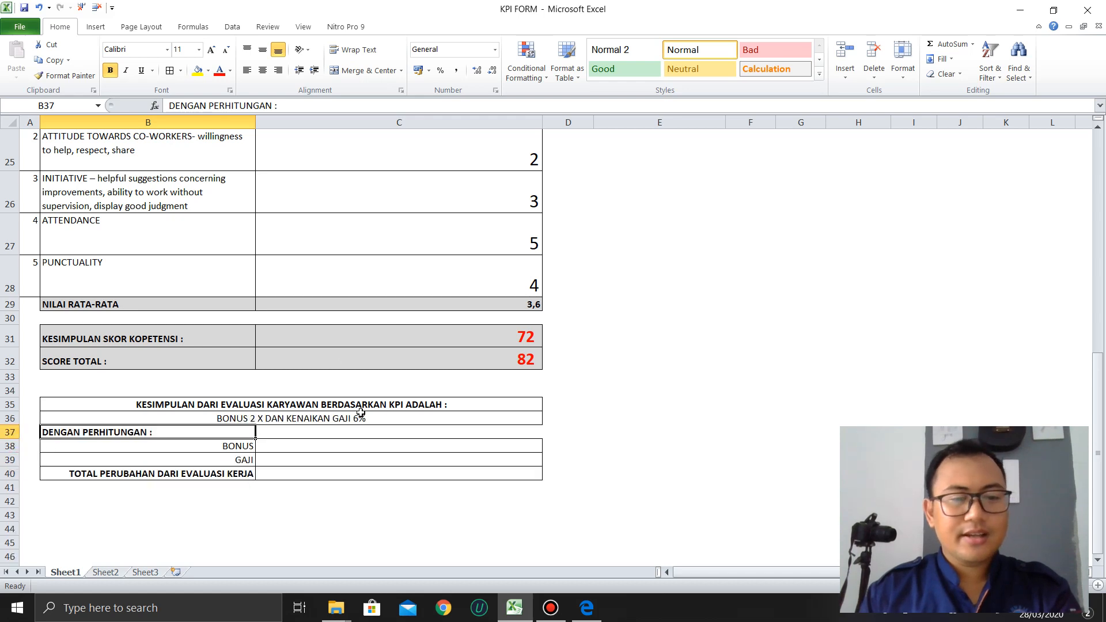
drag(14, 425, 10, 436)
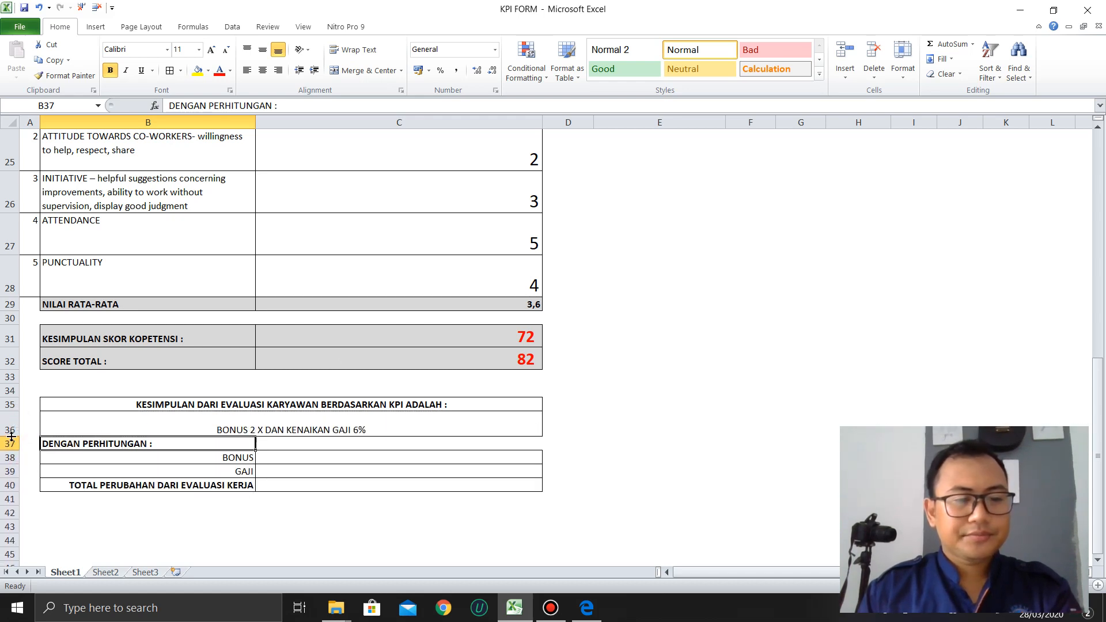
scroll(453, 417, up, 1)
click(261, 509)
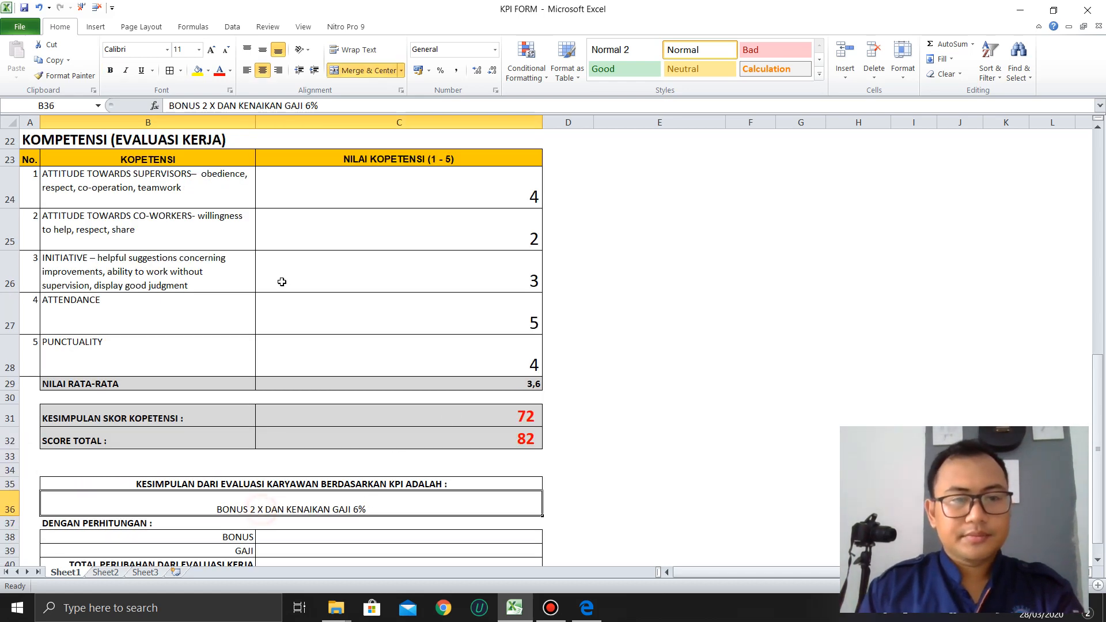
click(219, 70)
scroll(569, 376, down, 3)
scroll(570, 376, up, 2)
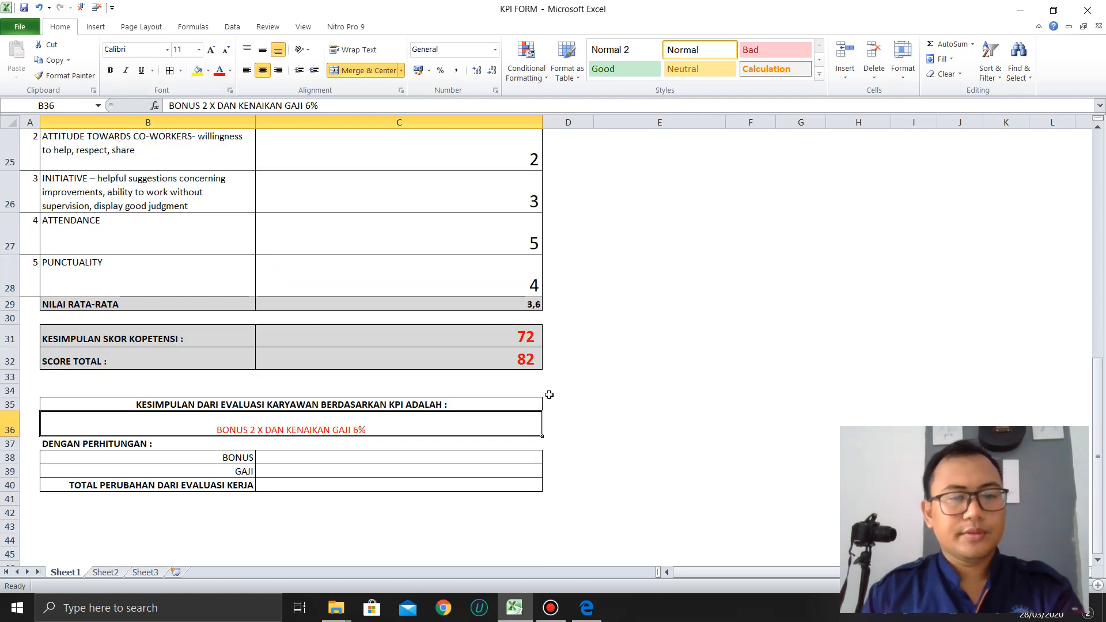
Step: Compare the conclusion and SCORE TOTAL with the PDF list in Edge, highlighting the bonus and salary increase for Skor 85 – 89
click(598, 418)
click(429, 438)
click(454, 425)
key(alt+Tab)
key(alt+Tab)
click(523, 361)
key(alt+Tab)
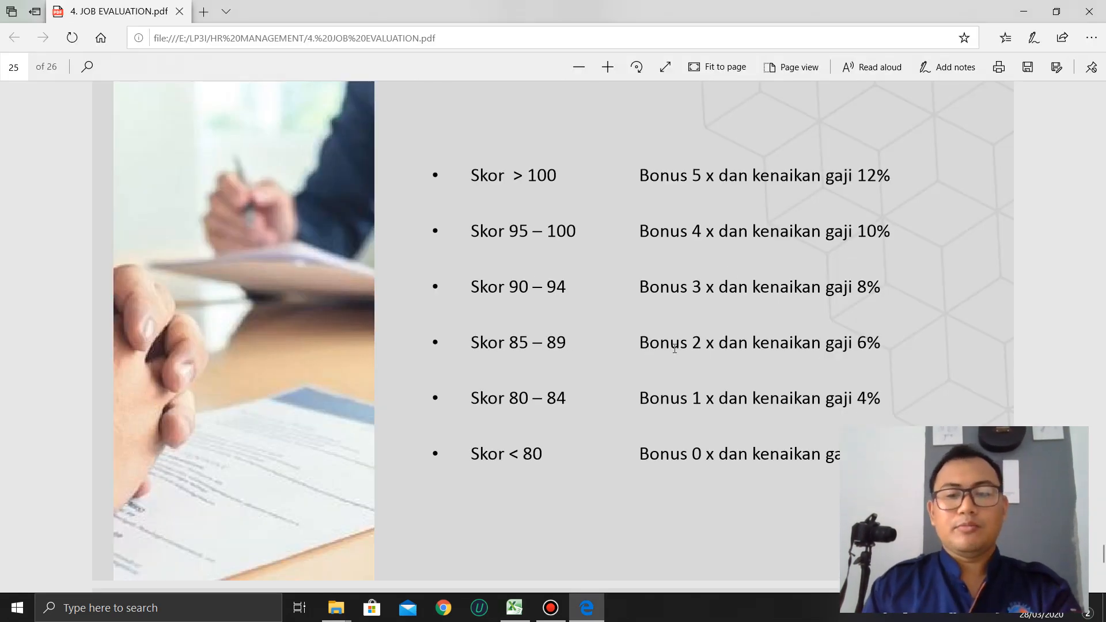
drag(661, 344, 893, 346)
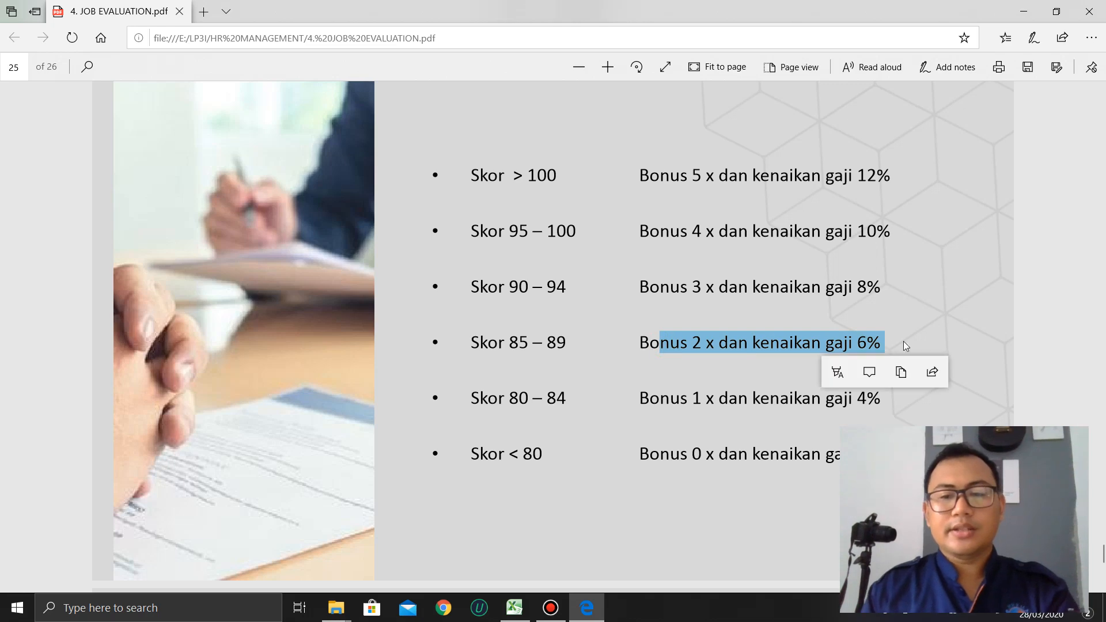
key(alt+Tab)
Step: Calculate the BONUS in C38 as twice the incentive with the formula =C7*2
click(326, 456)
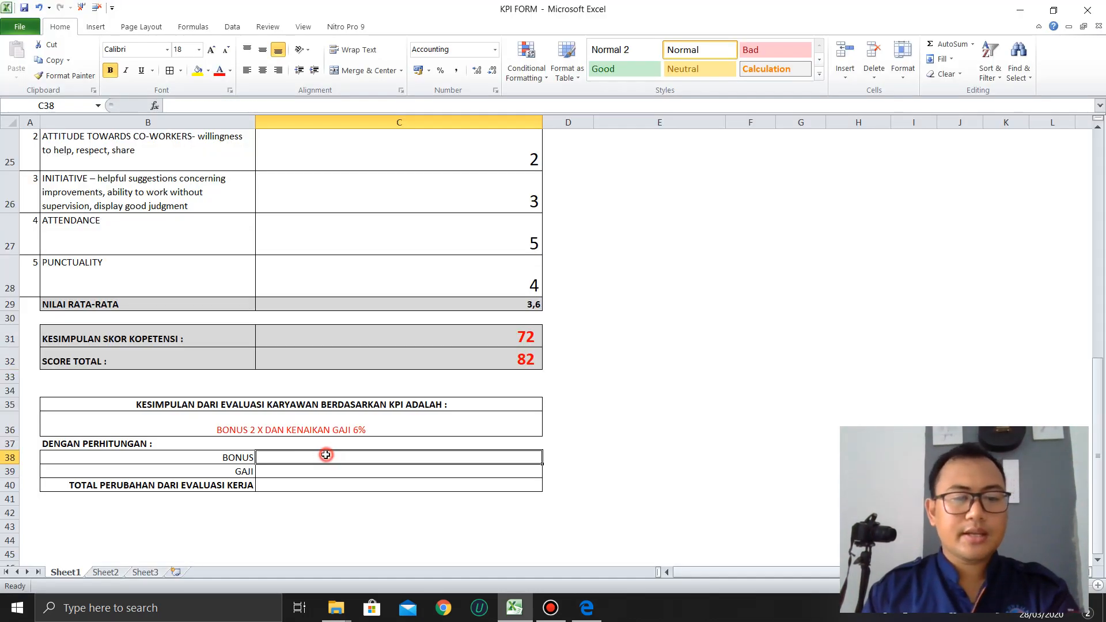
scroll(598, 377, up, 1)
scroll(598, 377, down, 1)
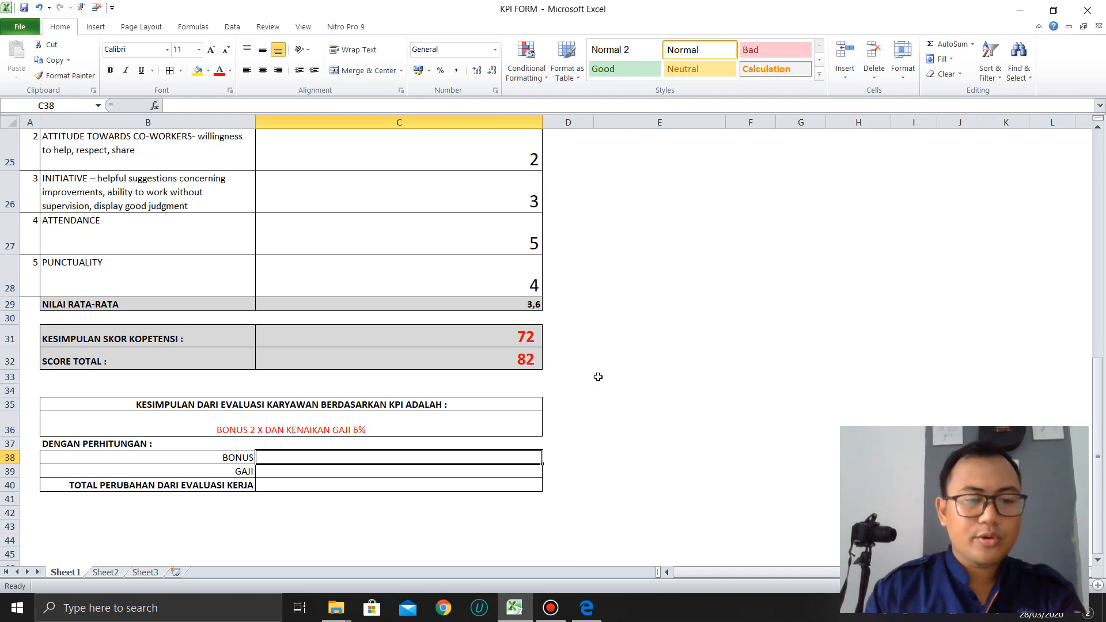
text(=)
scroll(599, 377, up, 8)
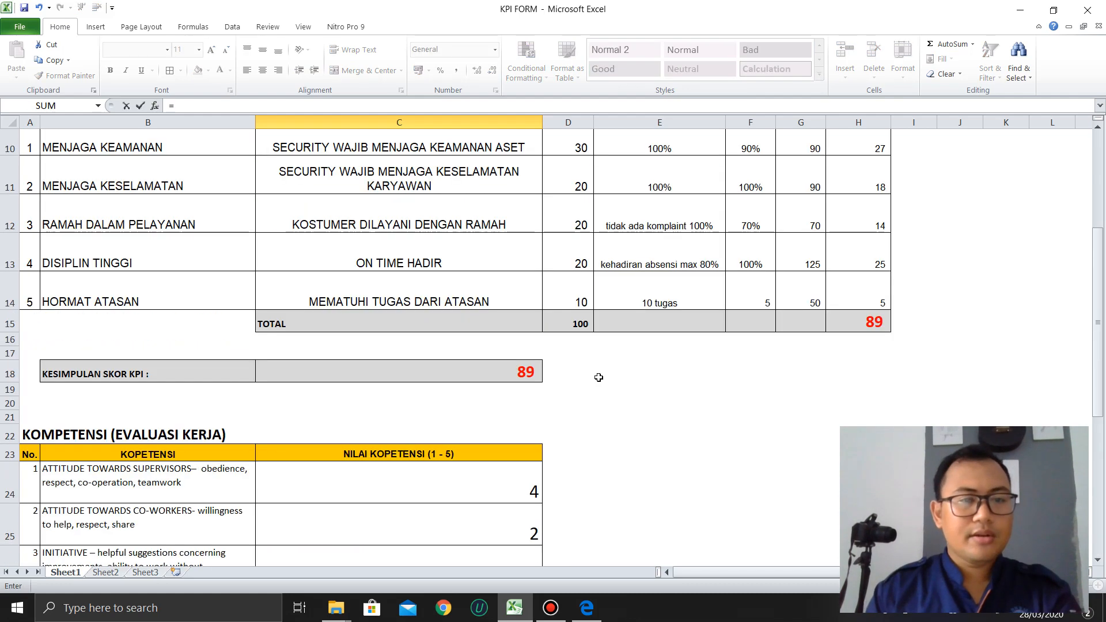
click(436, 265)
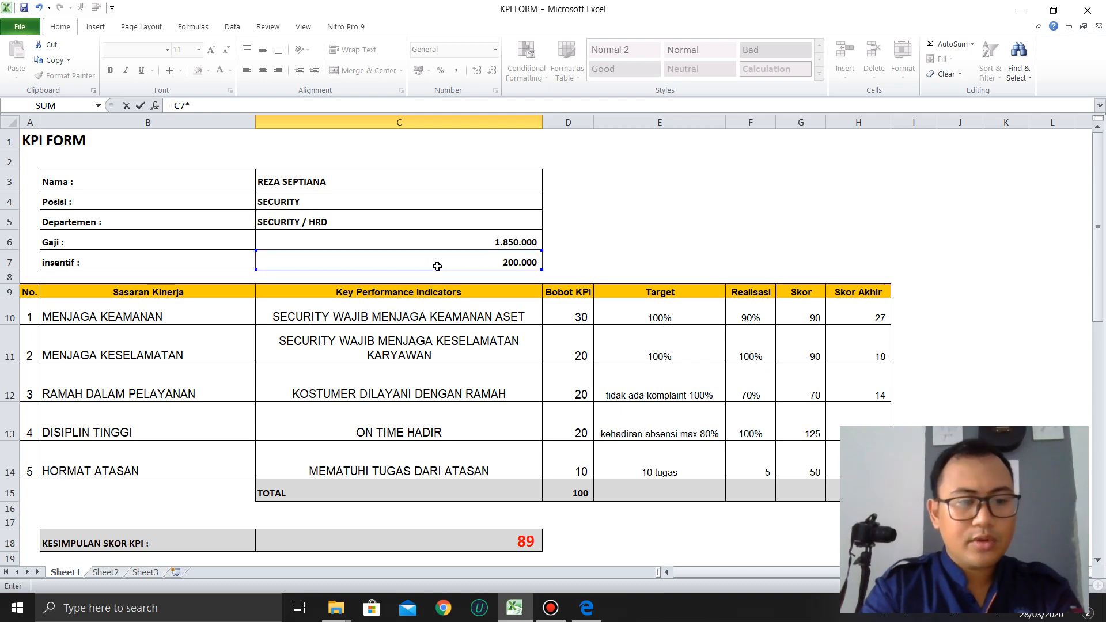
text(*2)
key(Return)
Step: Calculate the raised GAJI in C39 by adding 6% to the base salary with the formula =C6+(C6*6%)
scroll(496, 396, down, 3)
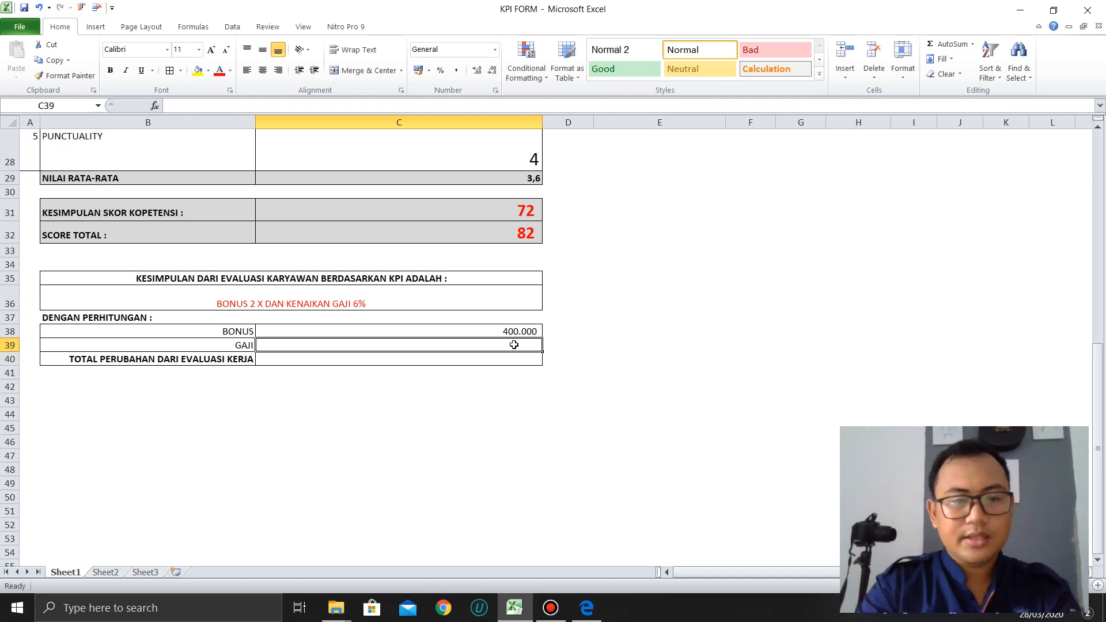
text(=)
scroll(490, 333, up, 2)
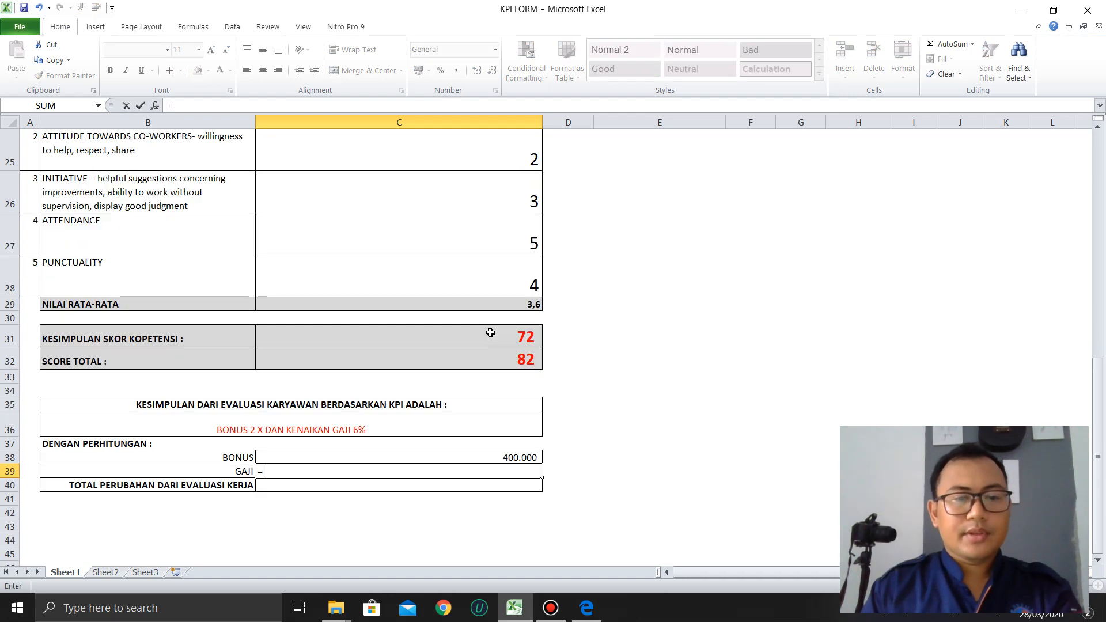
scroll(489, 328, down, 1)
scroll(493, 340, up, 2)
scroll(496, 349, down, 1)
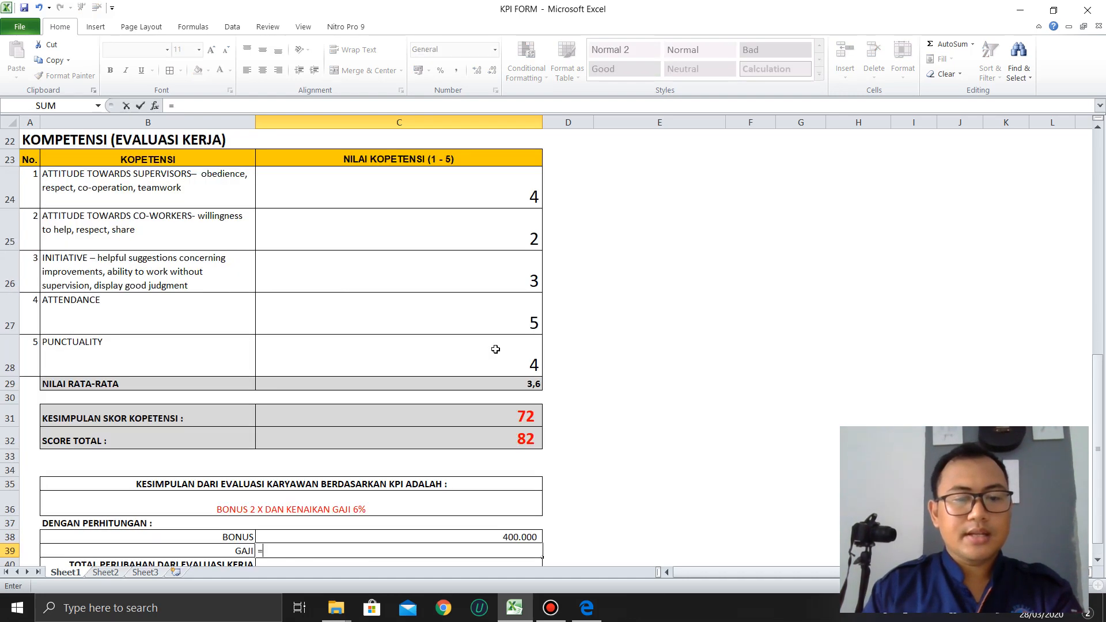
scroll(495, 349, up, 7)
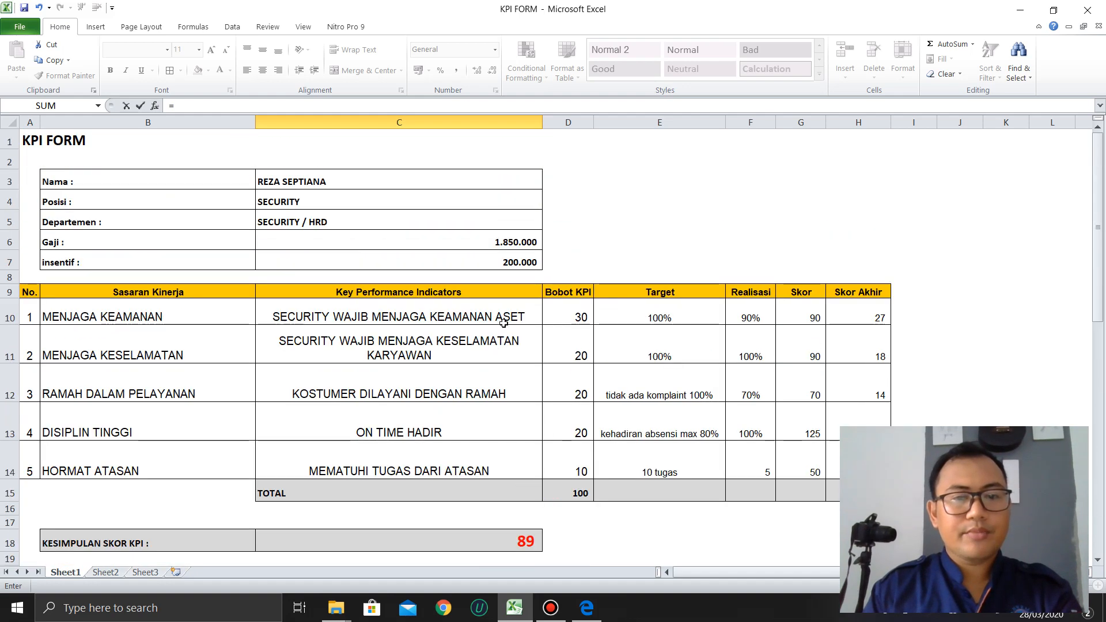
click(469, 240)
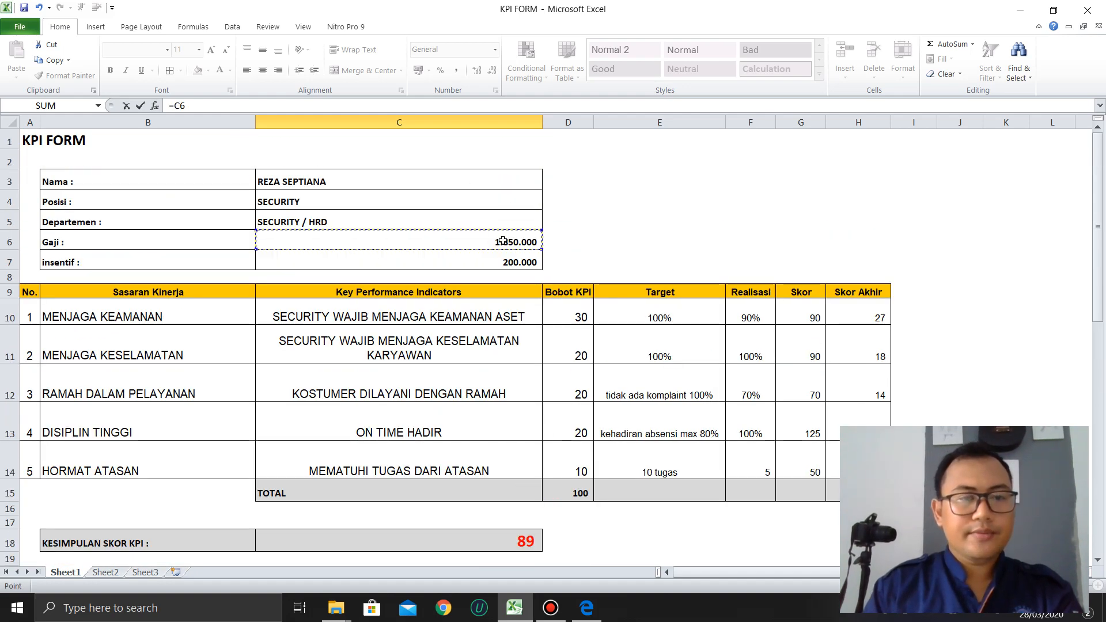
text(+()
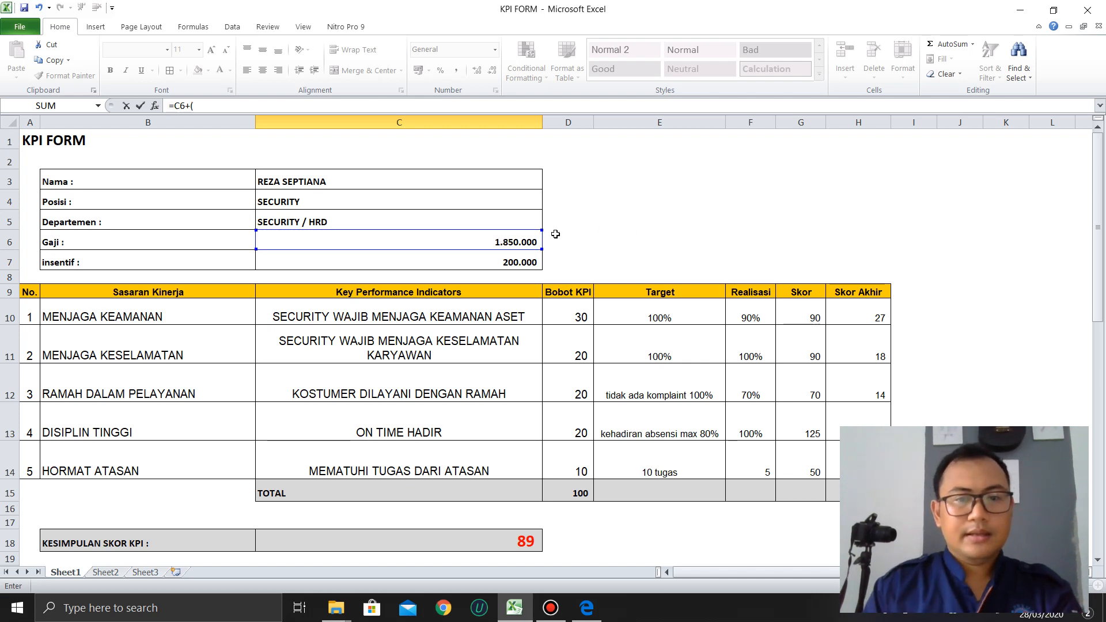
click(519, 241)
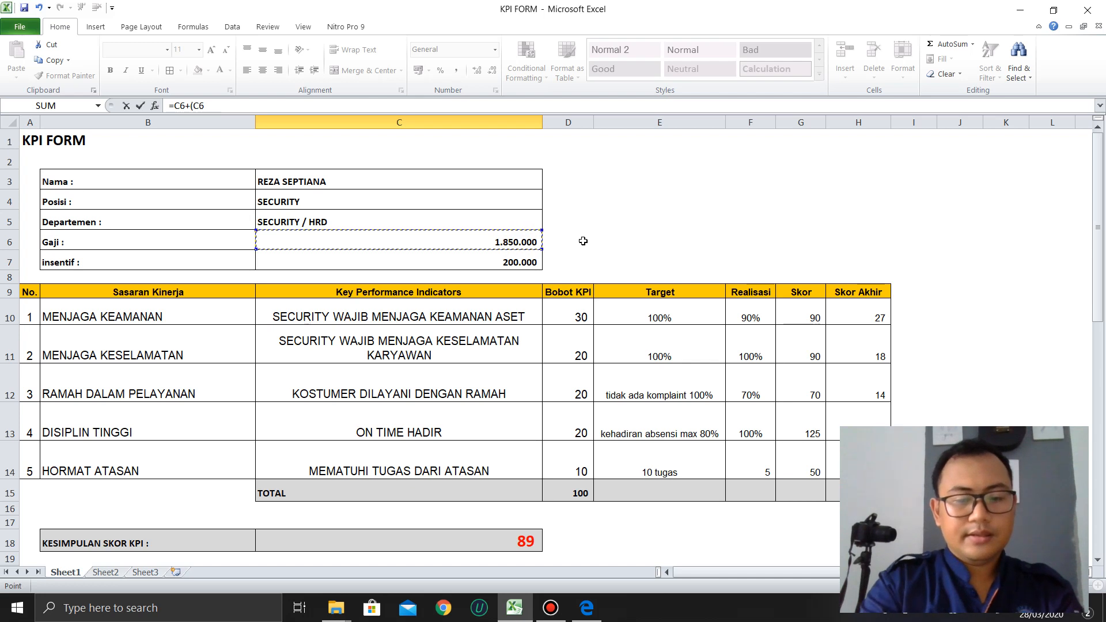
text(*)
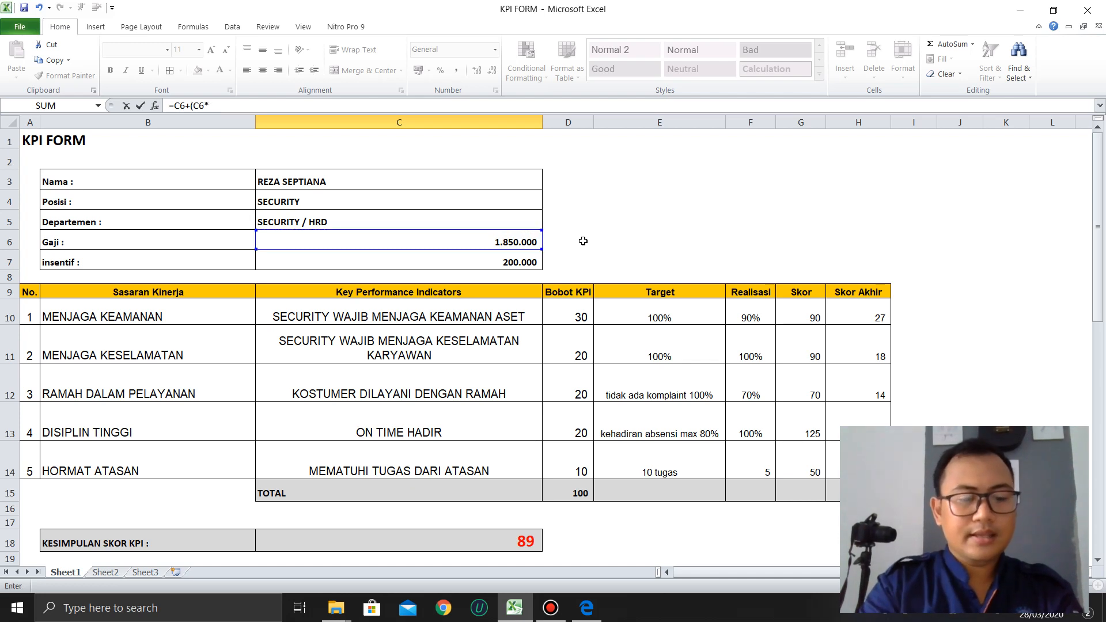
text(6%))
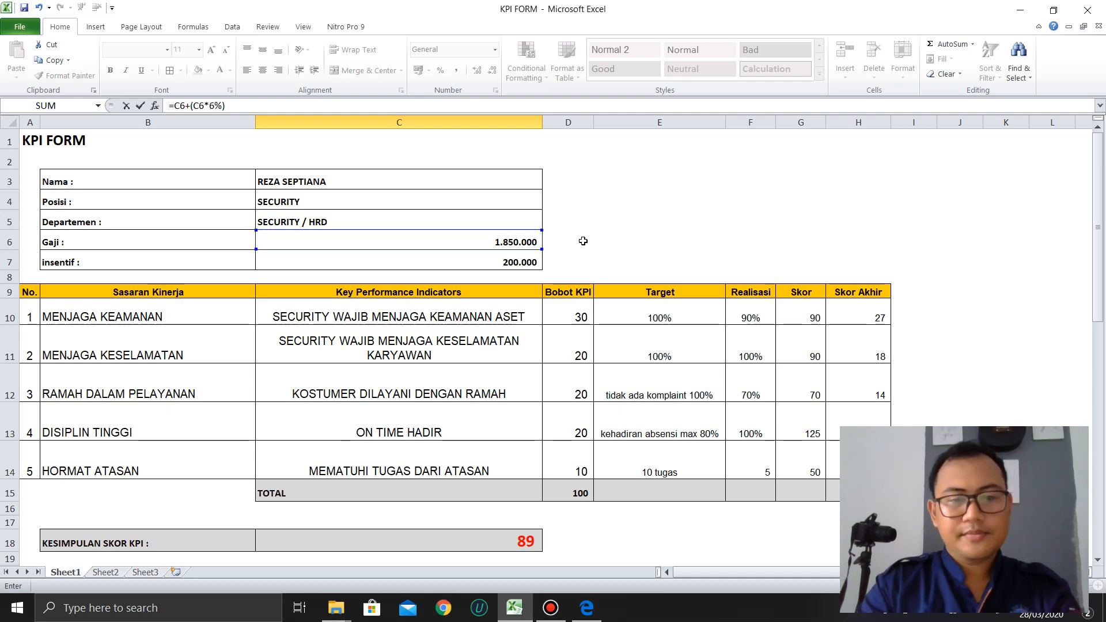
key(Return)
Step: Compare the new GAJI in C39 with the original salary in C6, and review the conclusion section
scroll(574, 439, down, 2)
scroll(514, 430, up, 1)
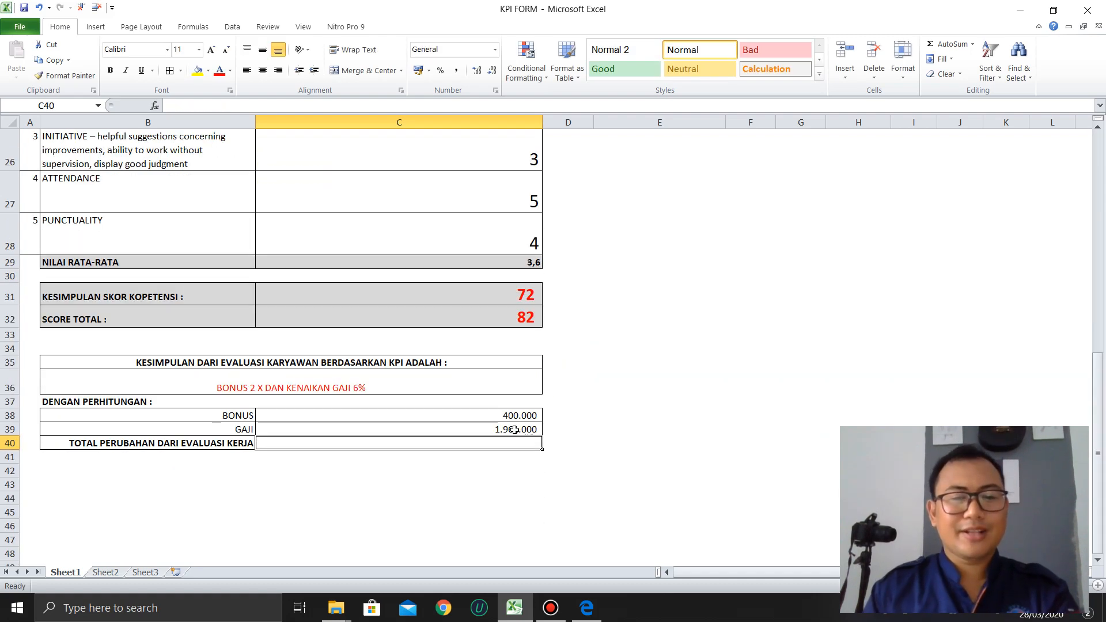
click(515, 430)
scroll(548, 383, up, 6)
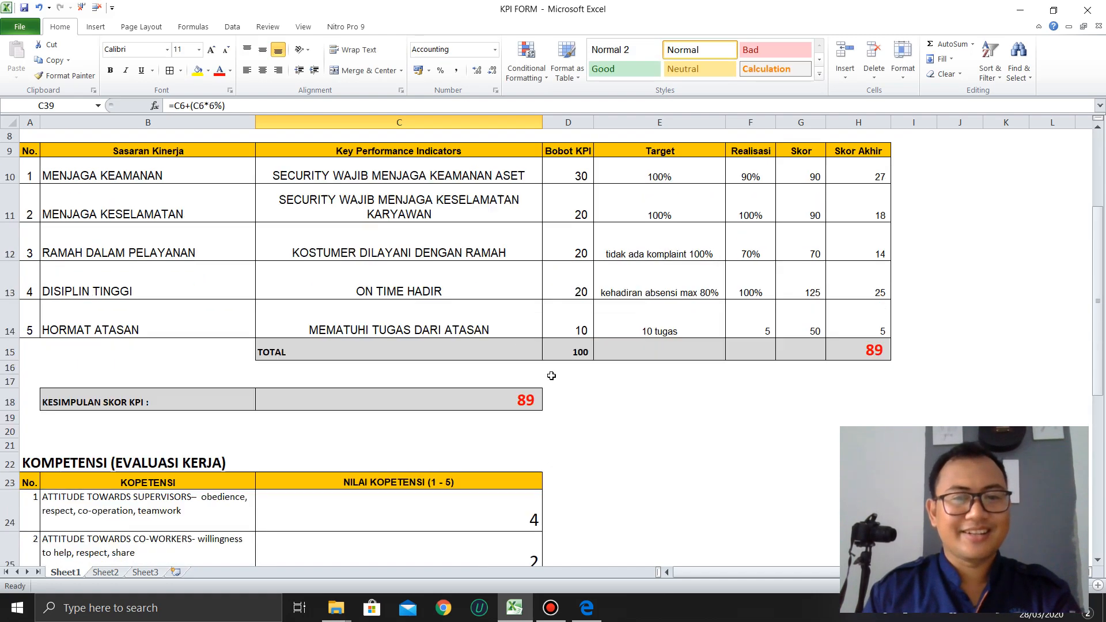
scroll(551, 376, up, 3)
click(497, 241)
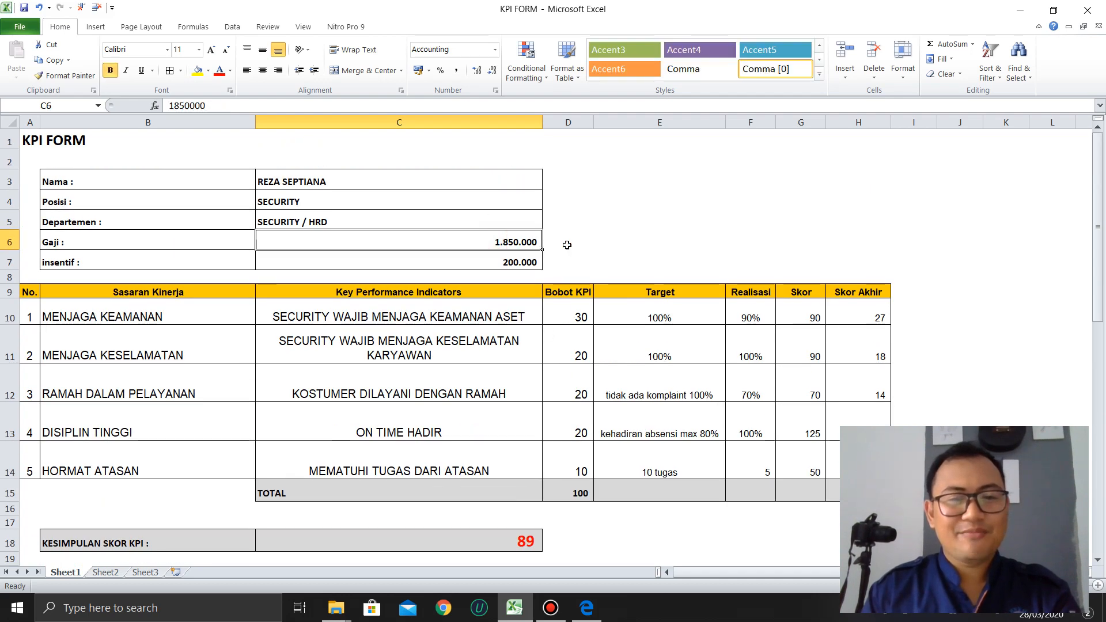
scroll(567, 245, down, 9)
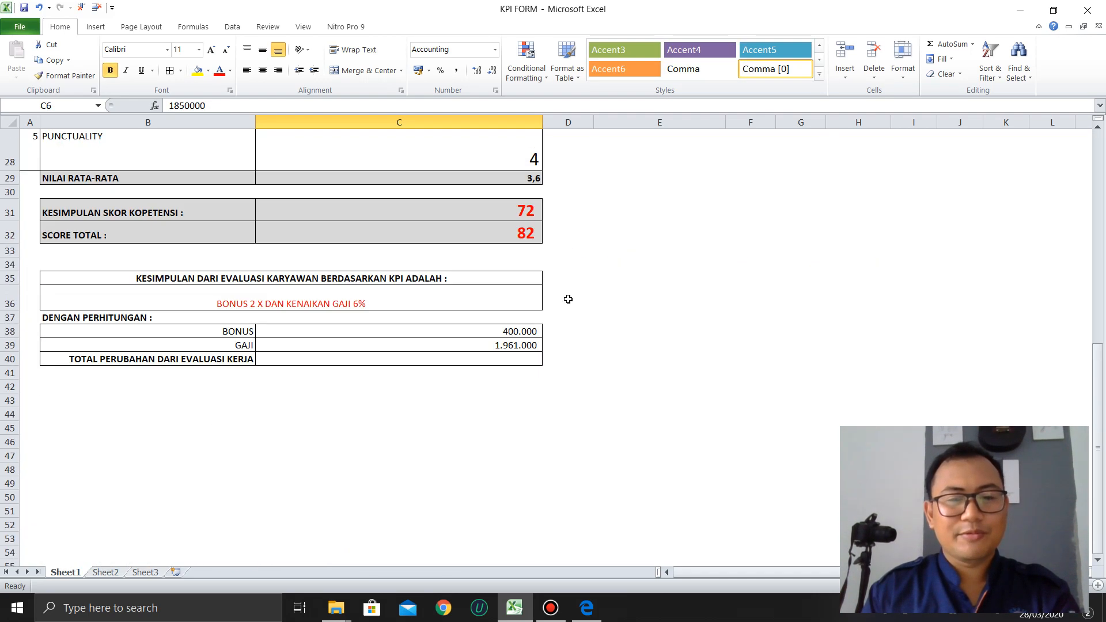
Step: Format the raised GAJI amount in C39 with a red font at size 20
click(413, 342)
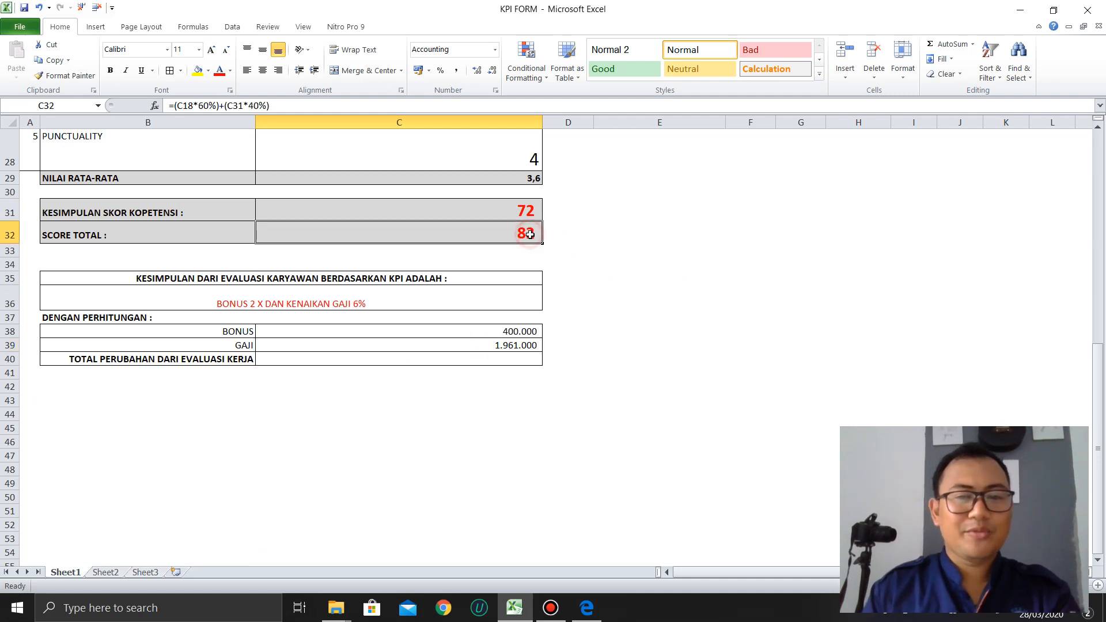
click(218, 69)
click(213, 50)
click(213, 50)
click(213, 50)
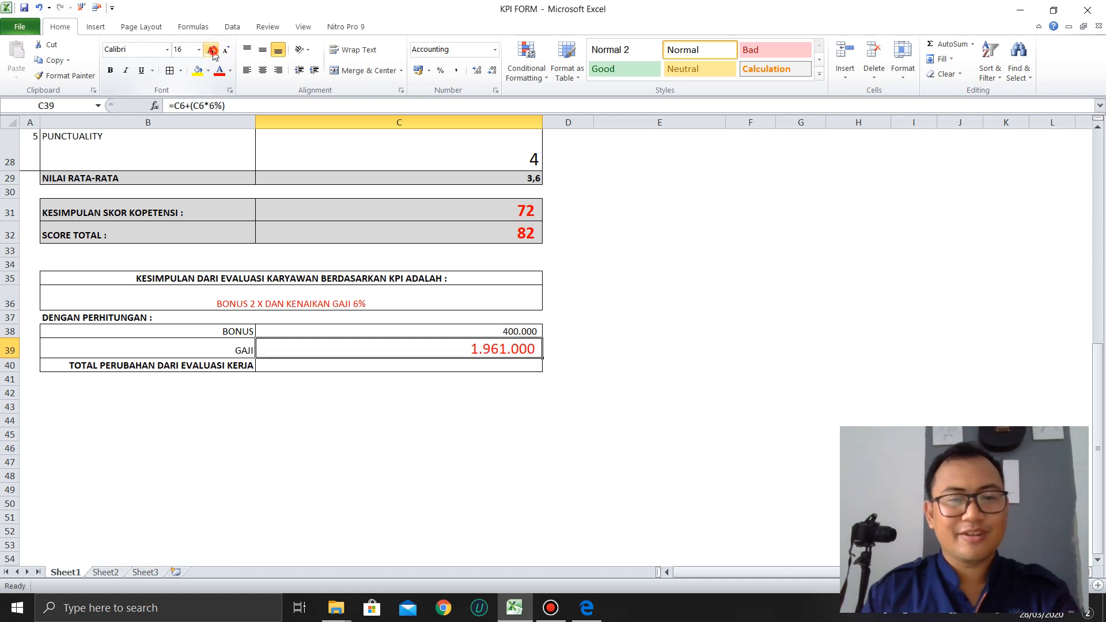
click(213, 50)
click(212, 50)
click(570, 346)
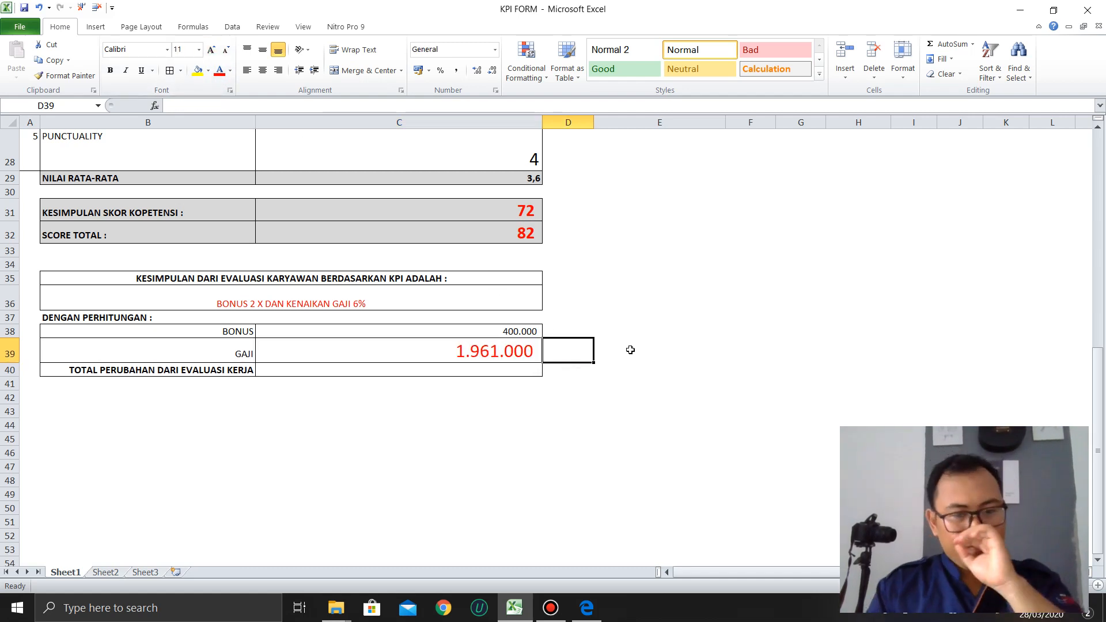
click(518, 360)
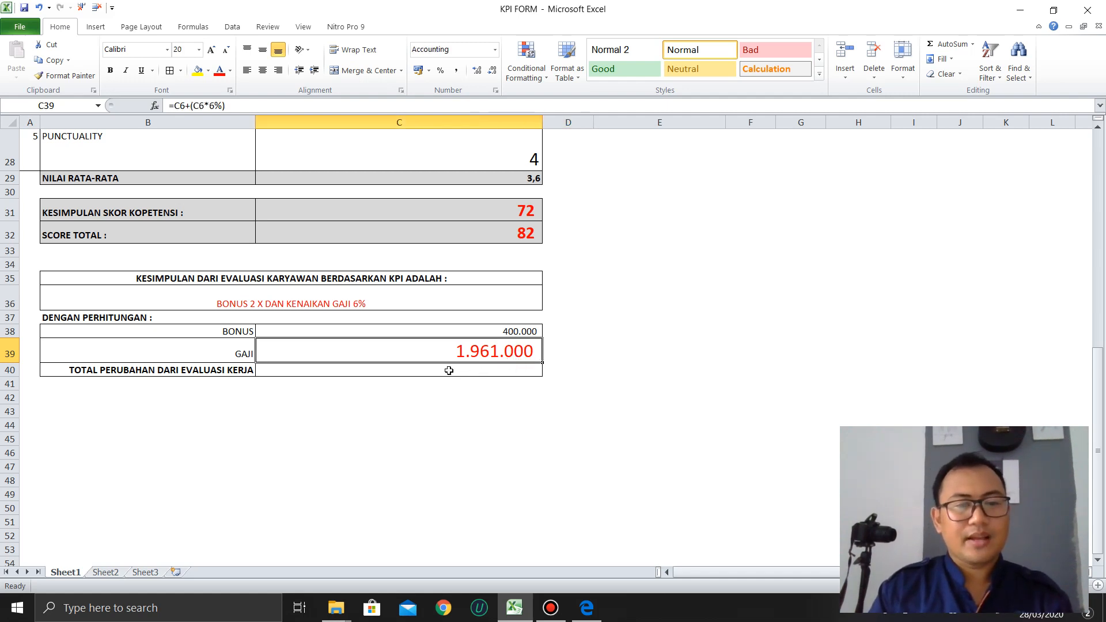
Step: Calculate the TOTAL PERUBAHAN DARI EVALUASI KERJA in C40 by adding bonus and salary with the formula =C38+C39
click(345, 372)
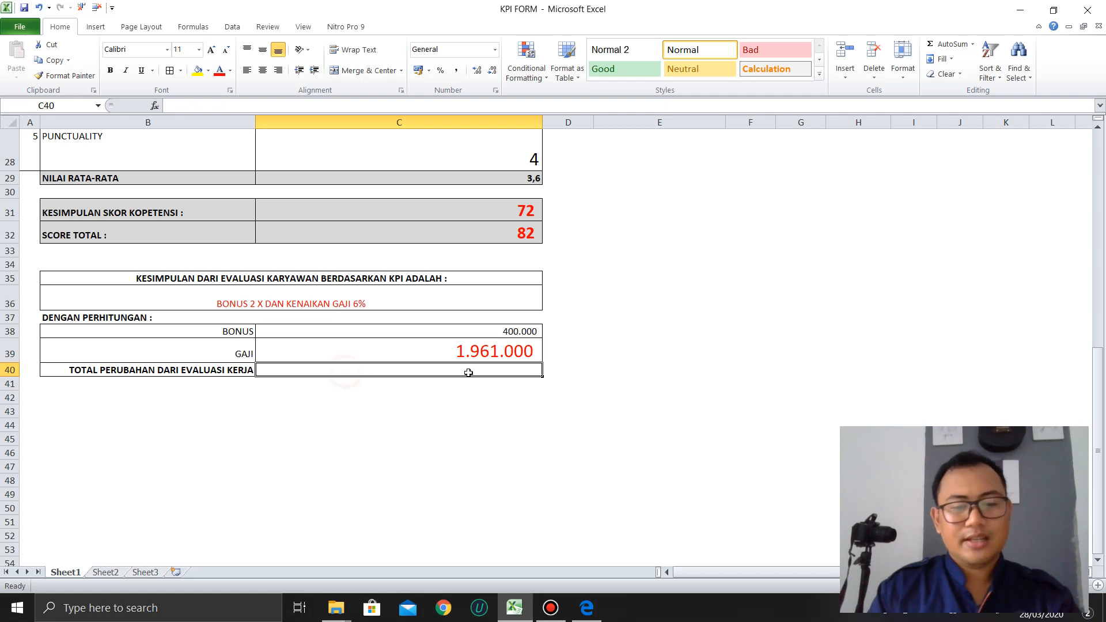
text(=)
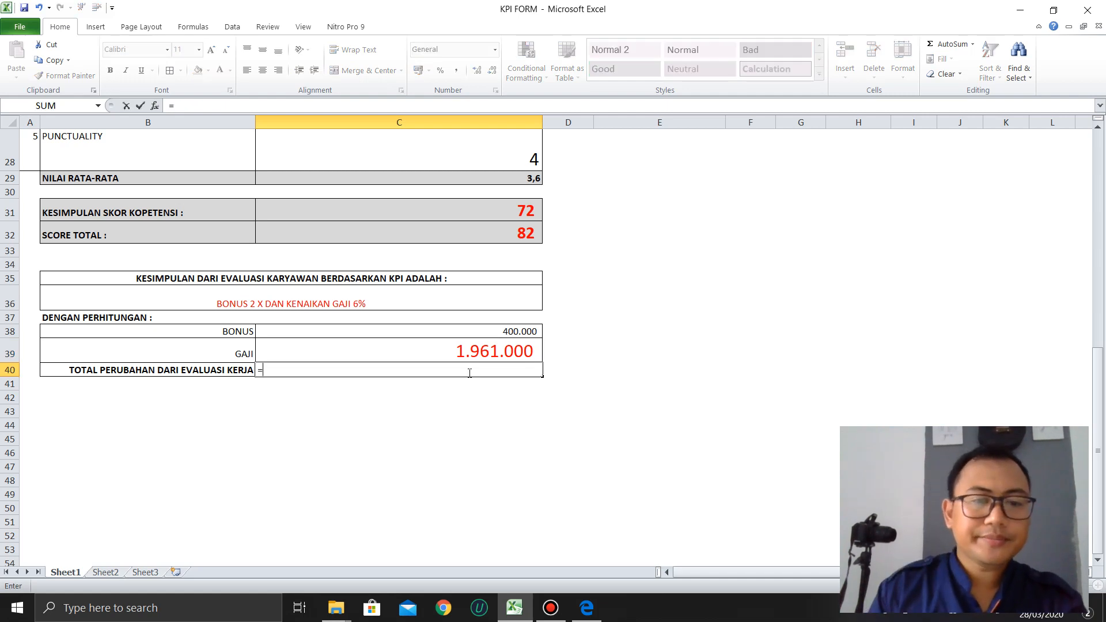
click(502, 334)
text(+)
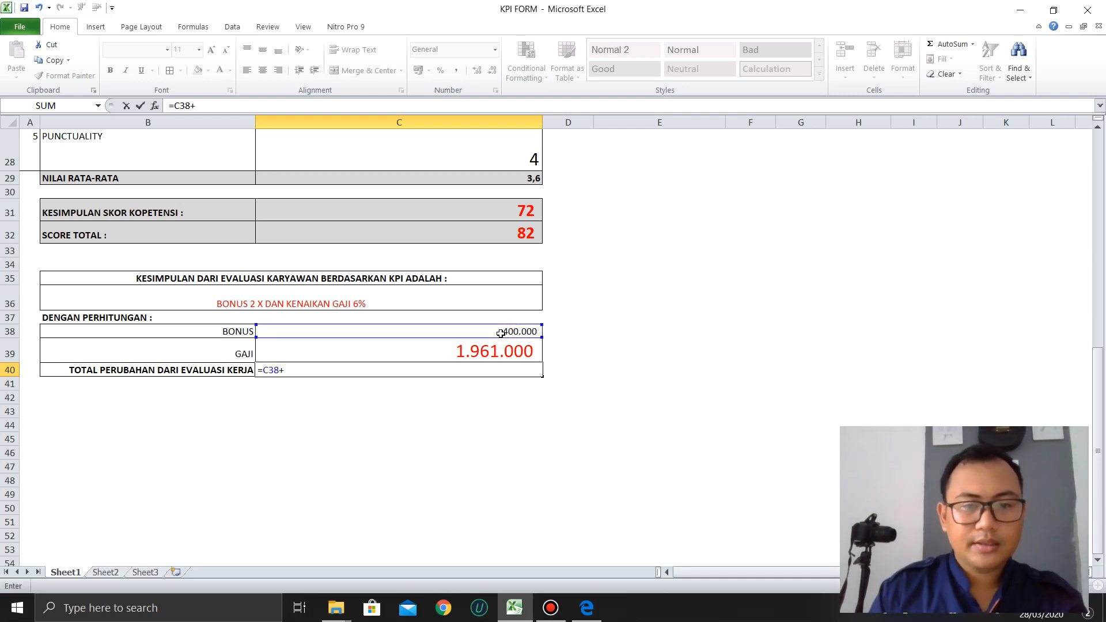
click(503, 353)
key(Return)
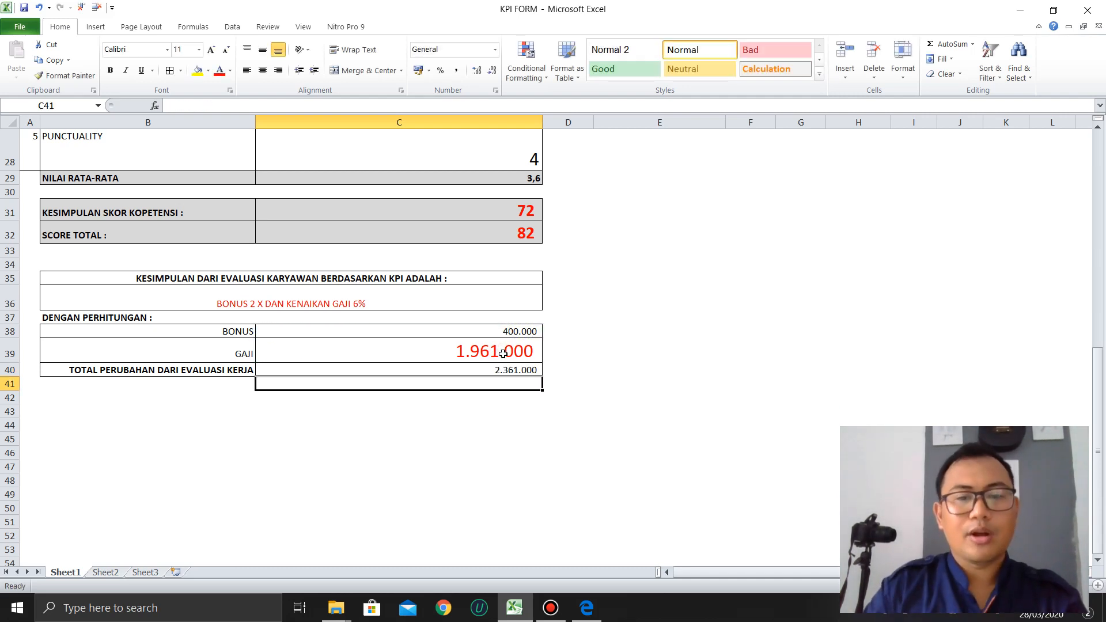
Step: Format the total in C40 with a bold red font at size 20
click(481, 372)
click(218, 69)
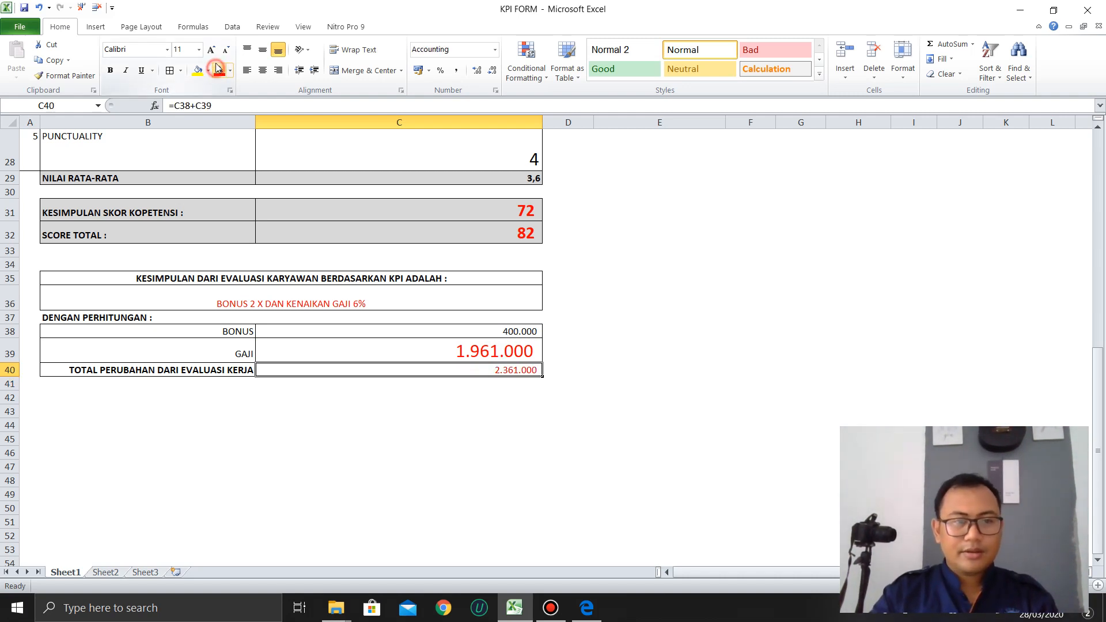
click(212, 50)
click(211, 50)
click(212, 50)
click(212, 50)
click(211, 50)
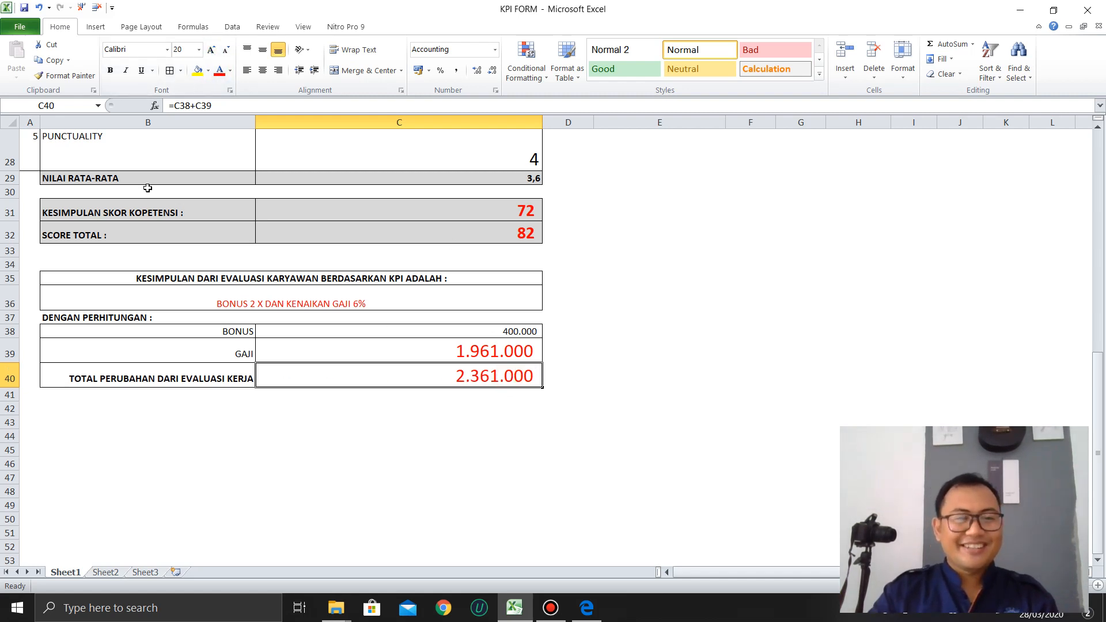
click(113, 70)
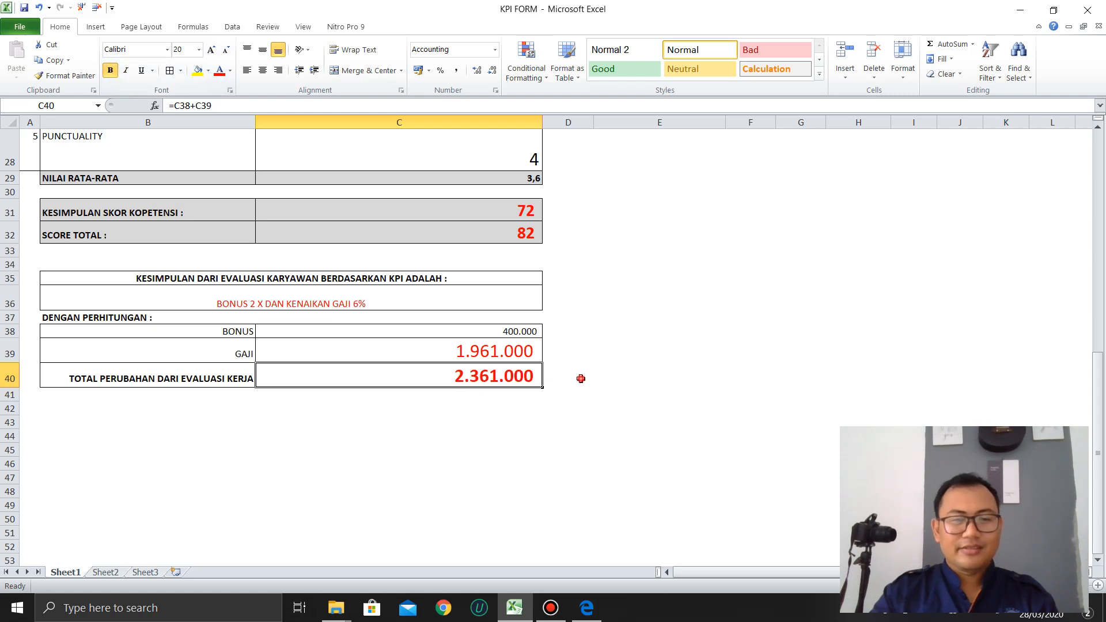
click(583, 377)
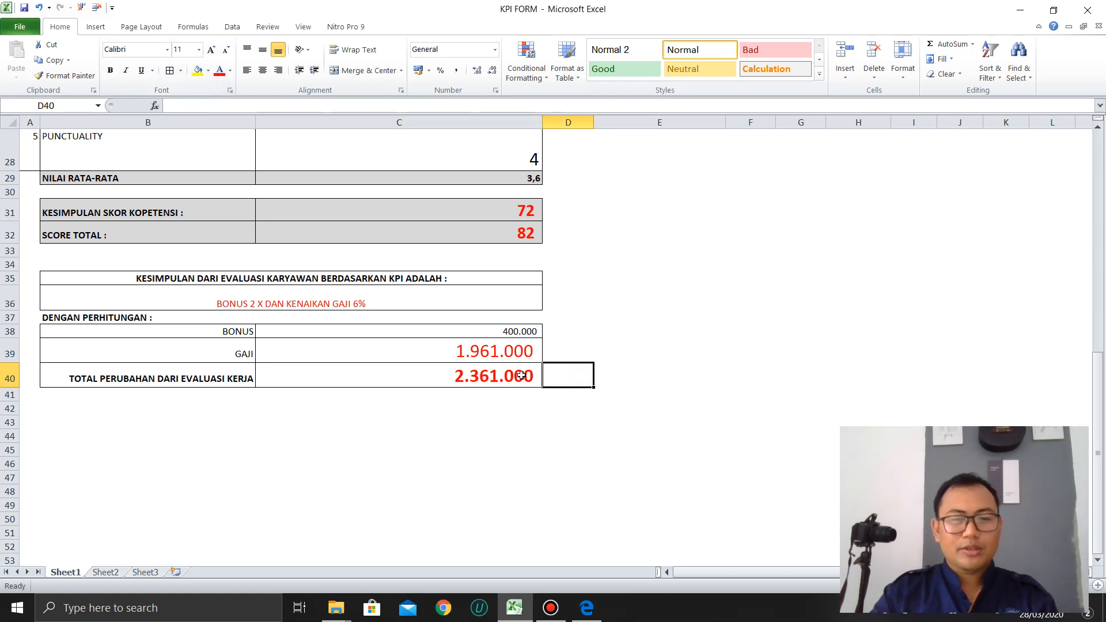
Step: Review the GAJI, BONUS, conclusion and total cells, and look over the whole KPI form from the employee details to the final total
click(504, 373)
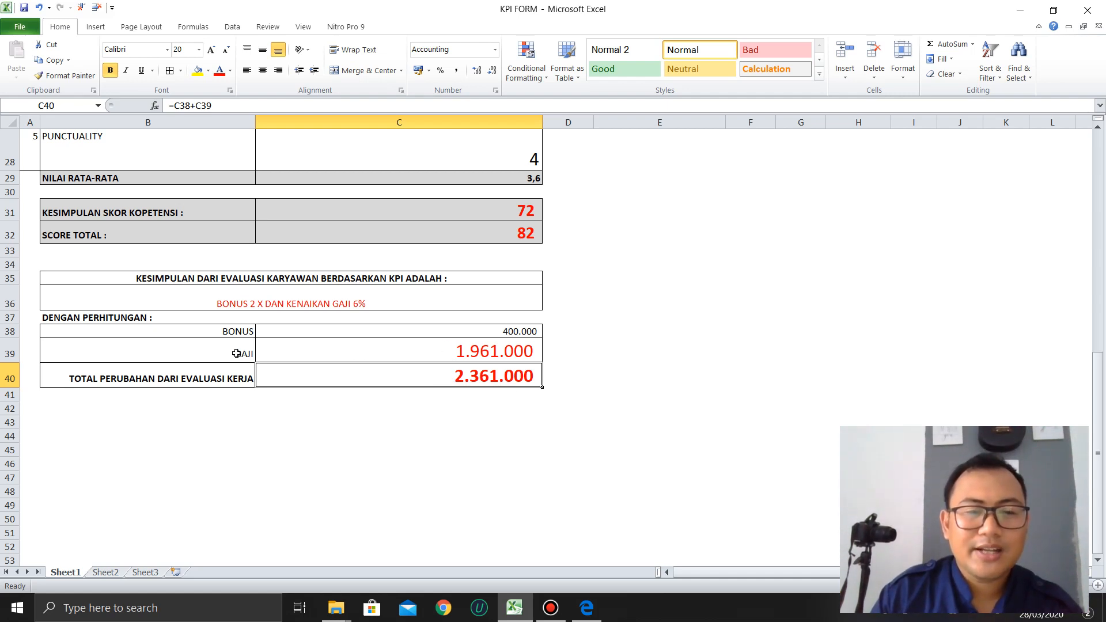
drag(236, 353, 462, 350)
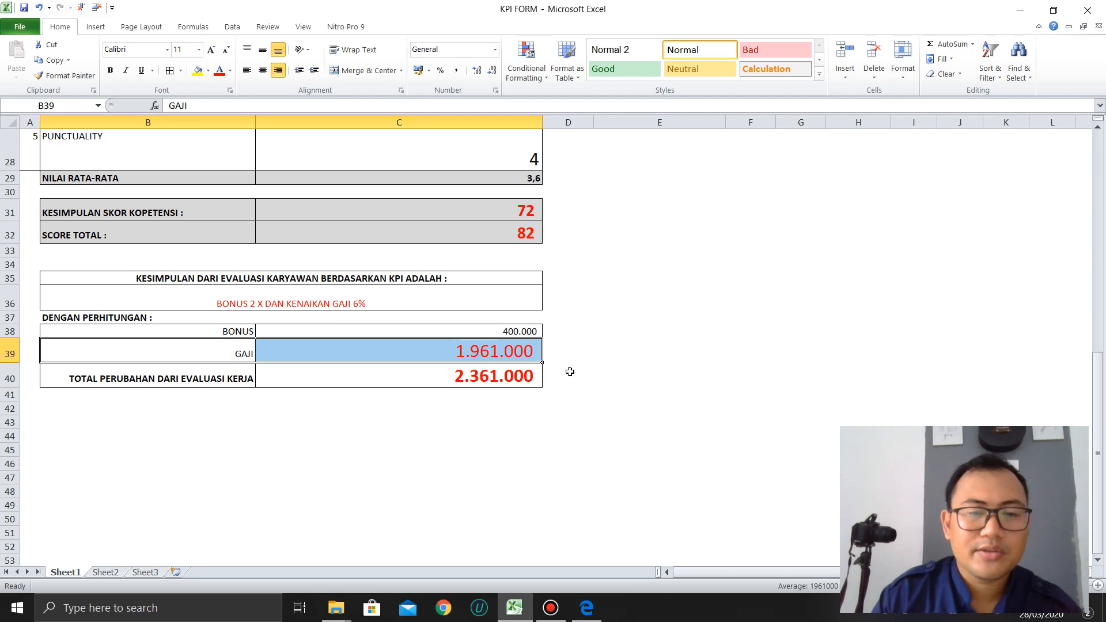
drag(213, 330, 455, 334)
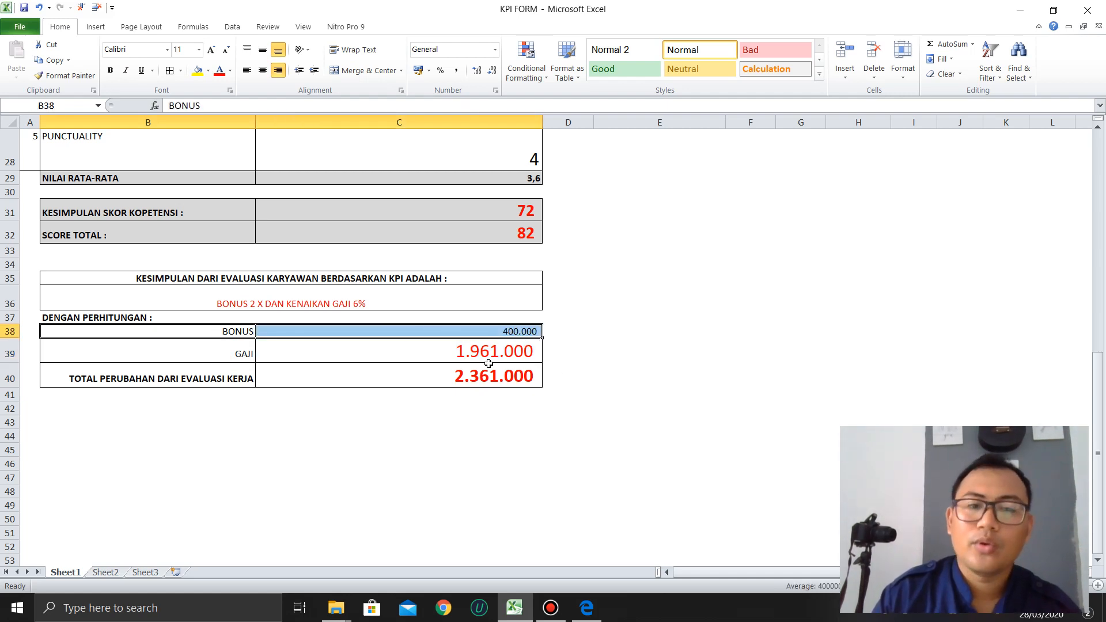
click(175, 293)
click(473, 378)
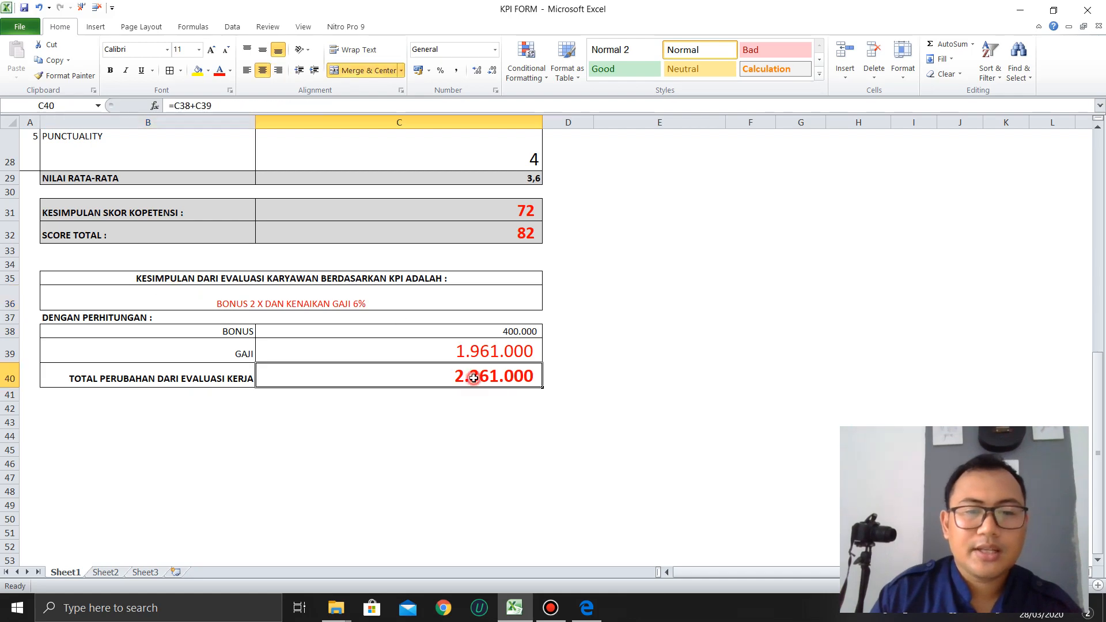
scroll(581, 370, up, 9)
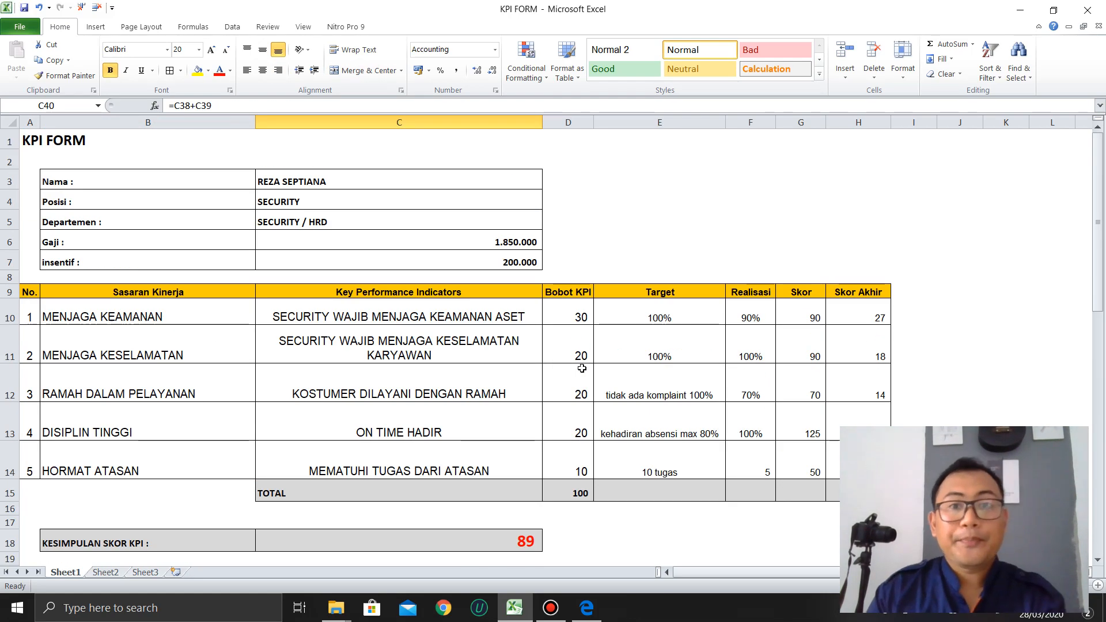
scroll(581, 369, down, 9)
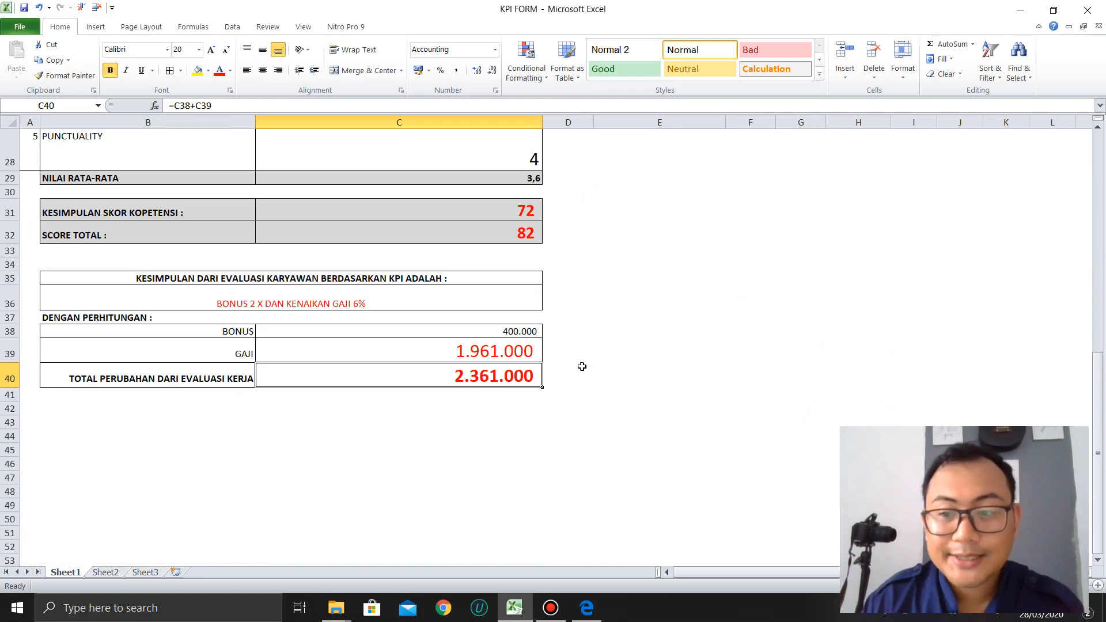
scroll(582, 367, up, 9)
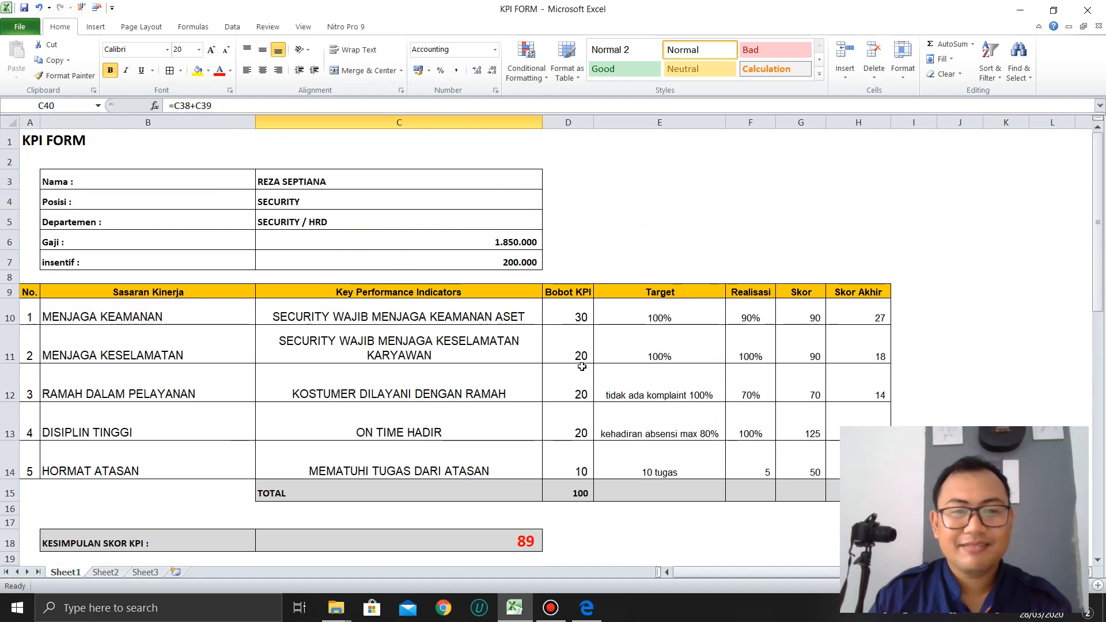
scroll(582, 366, down, 8)
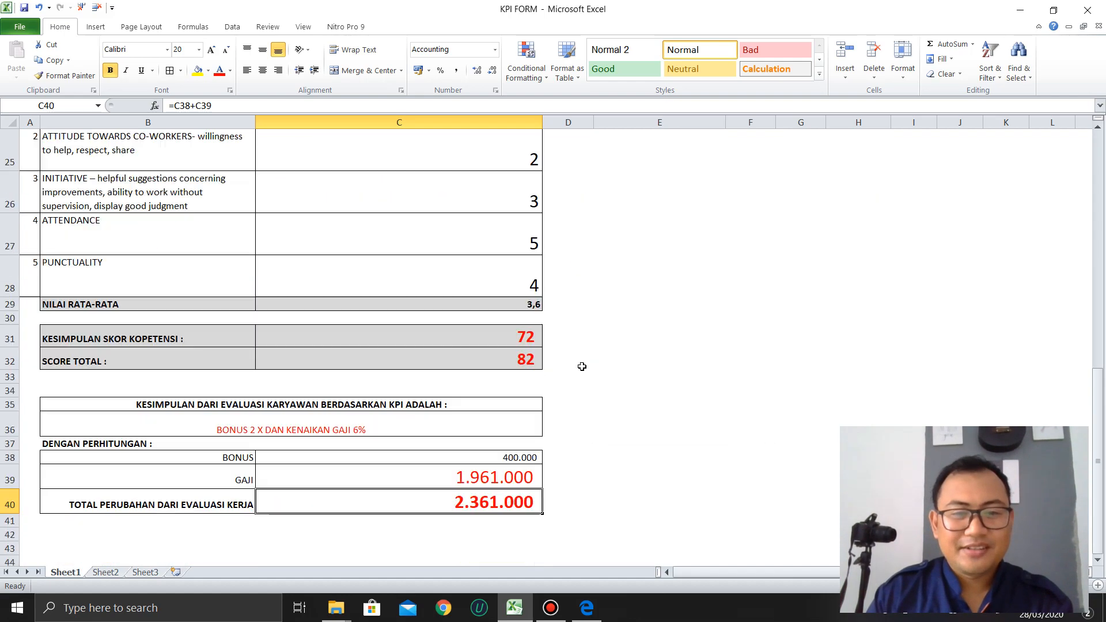